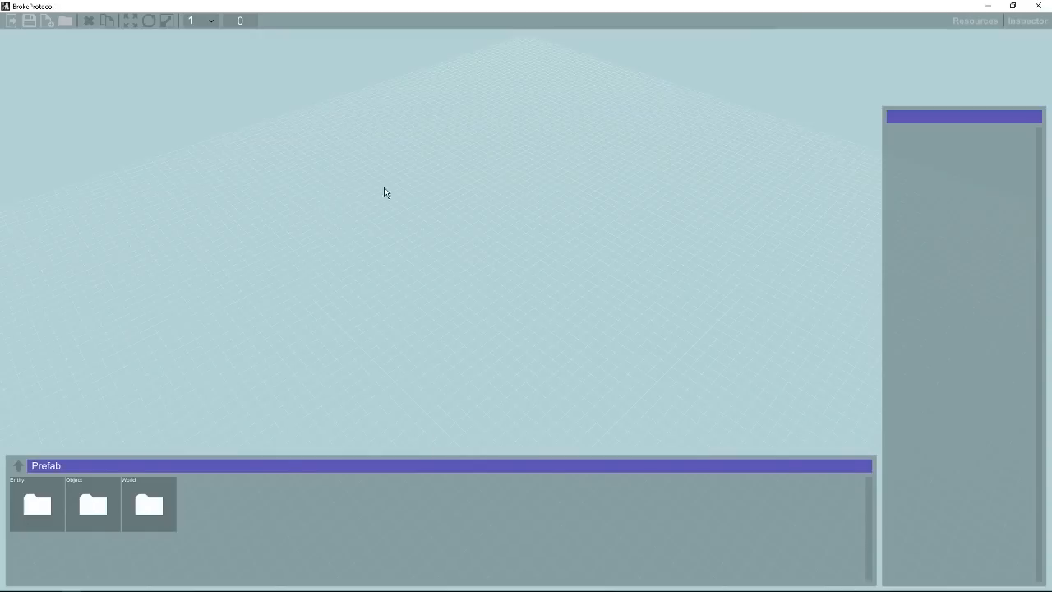
{"action": "scroll", "coordinate": [384, 189], "scroll_direction": "down", "scroll_amount": 5}
{"action": "scroll", "coordinate": [368, 256], "scroll_direction": "up", "scroll_amount": 4}
{"action": "scroll", "coordinate": [503, 253], "scroll_direction": "up", "scroll_amount": 1}
- Switch to the browser and examine the enlarged island heightmap from the Unreal Engine Forums in the image results
{"action": "left_click", "coordinate": [92, 584]}
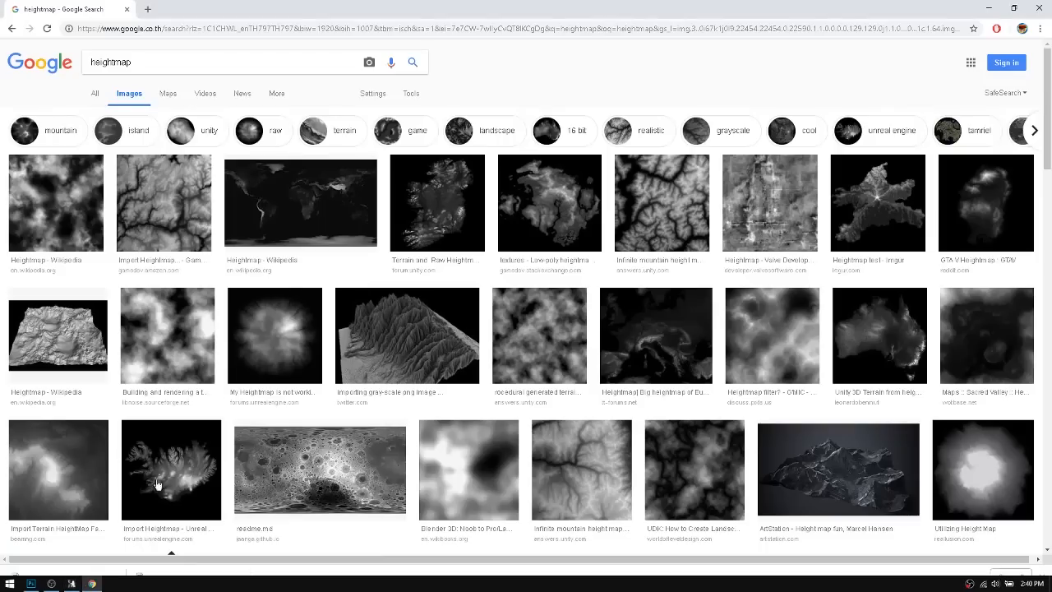
{"action": "scroll", "coordinate": [385, 260], "scroll_direction": "down", "scroll_amount": 3}
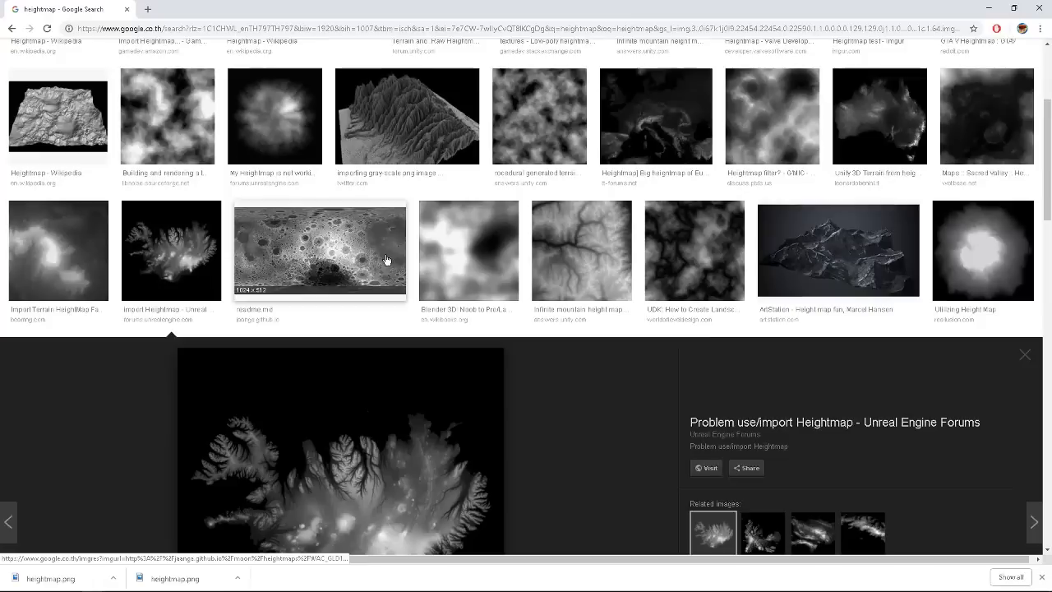
{"action": "scroll", "coordinate": [386, 260], "scroll_direction": "down", "scroll_amount": 4}
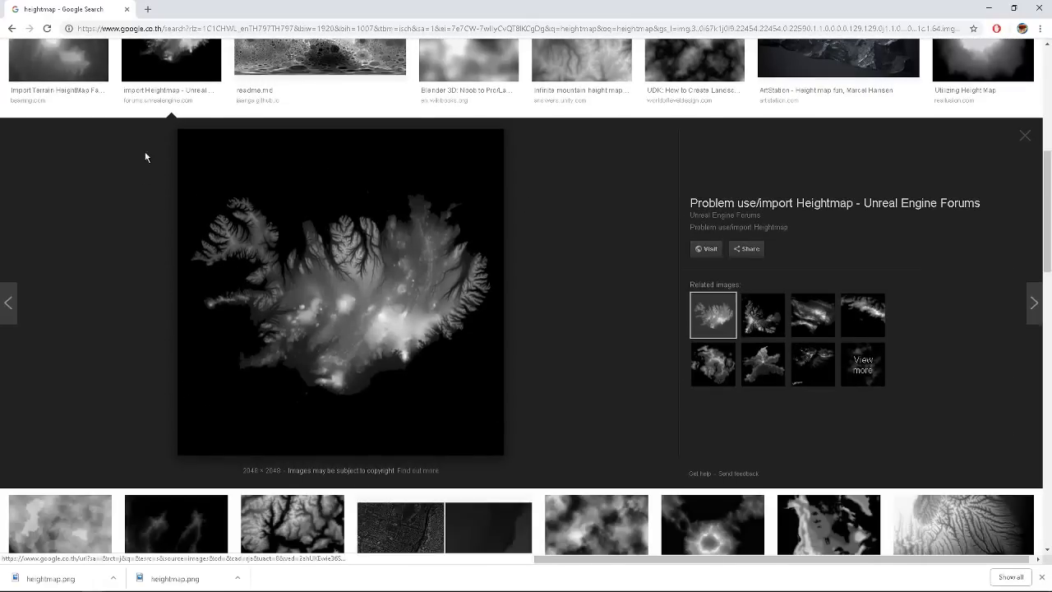
{"action": "scroll", "coordinate": [453, 406], "scroll_direction": "up", "scroll_amount": 3}
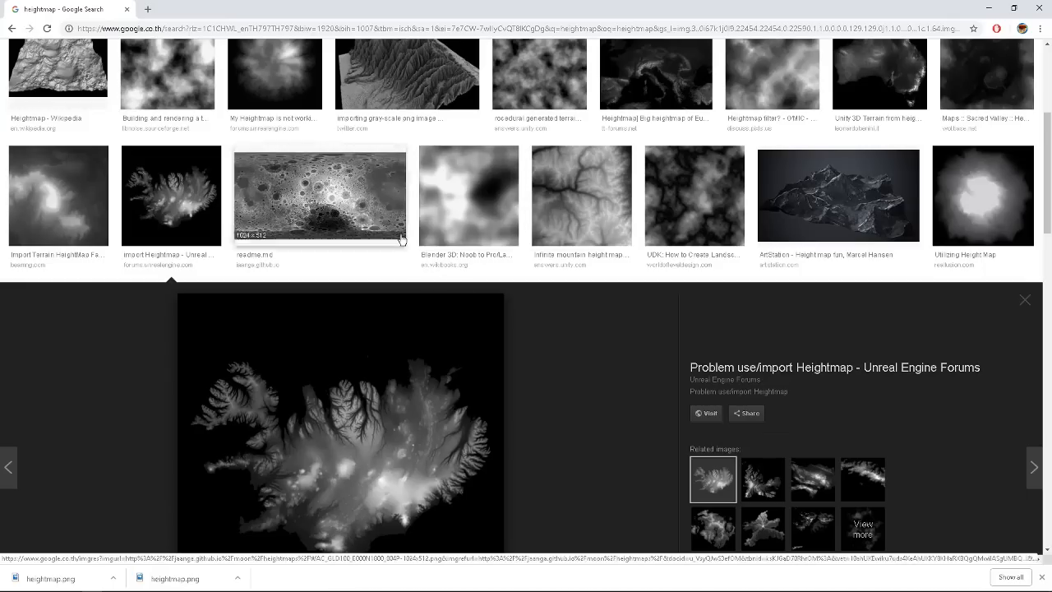
{"action": "scroll", "coordinate": [378, 230], "scroll_direction": "down", "scroll_amount": 2}
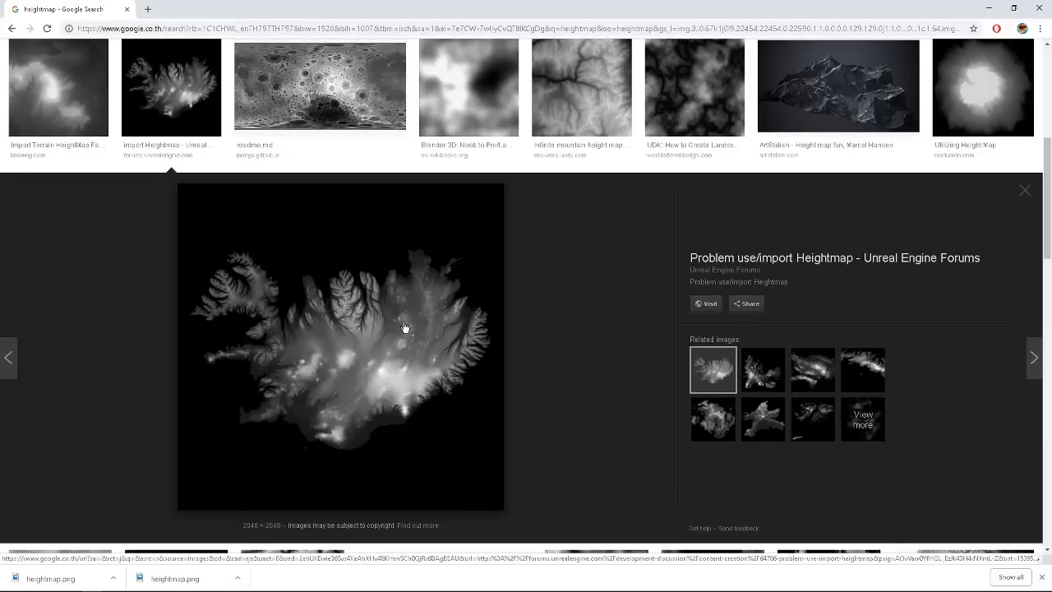
- Switch to Photoshop and convert heightmap.png from grayscale to RGB Color mode
{"action": "left_click", "coordinate": [31, 584]}
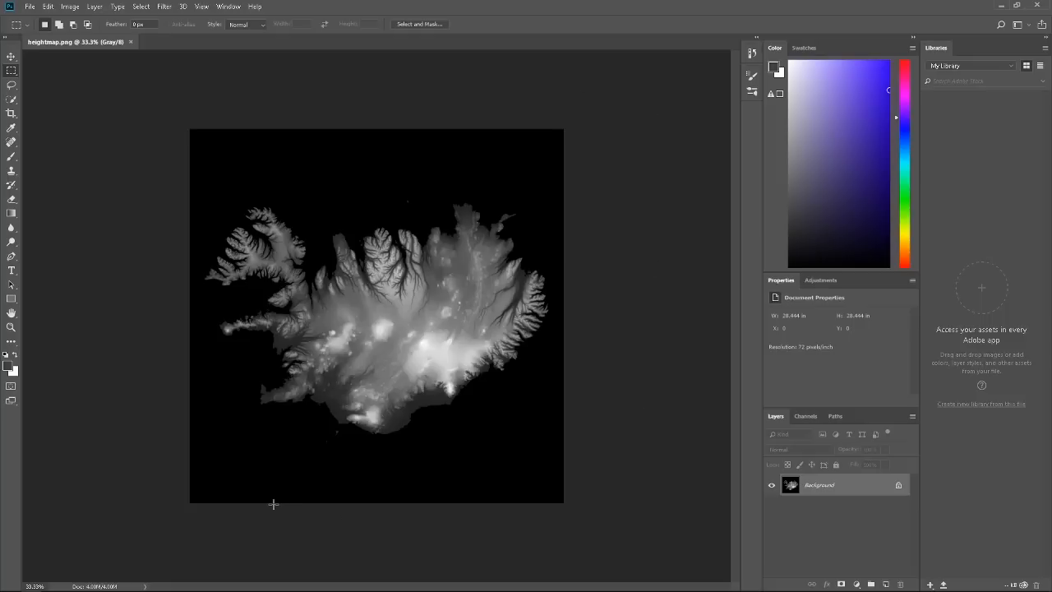
{"action": "left_click", "coordinate": [79, 7]}
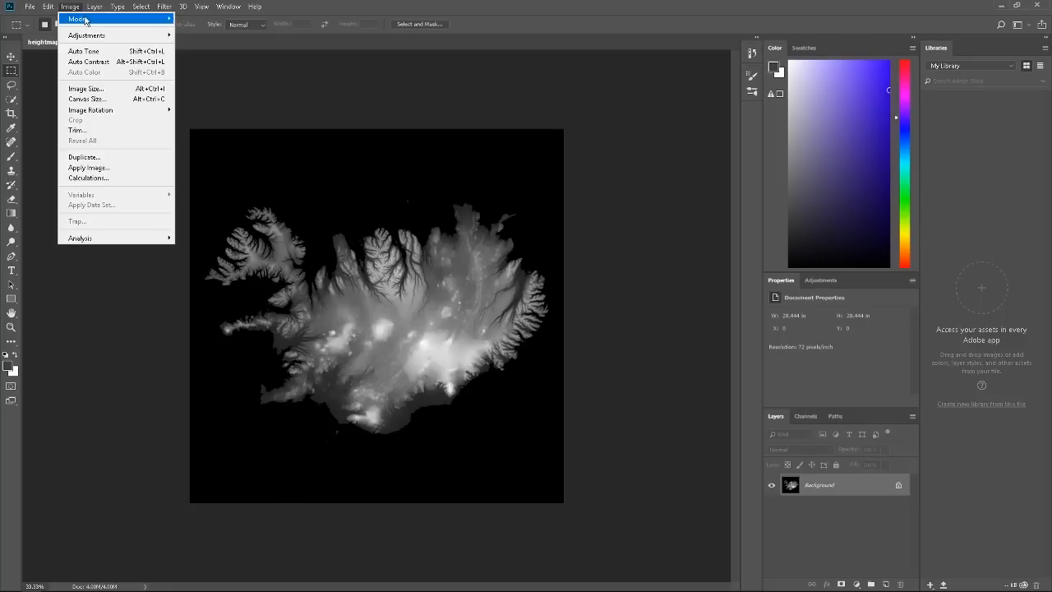
{"action": "mouse_move", "coordinate": [149, 20]}
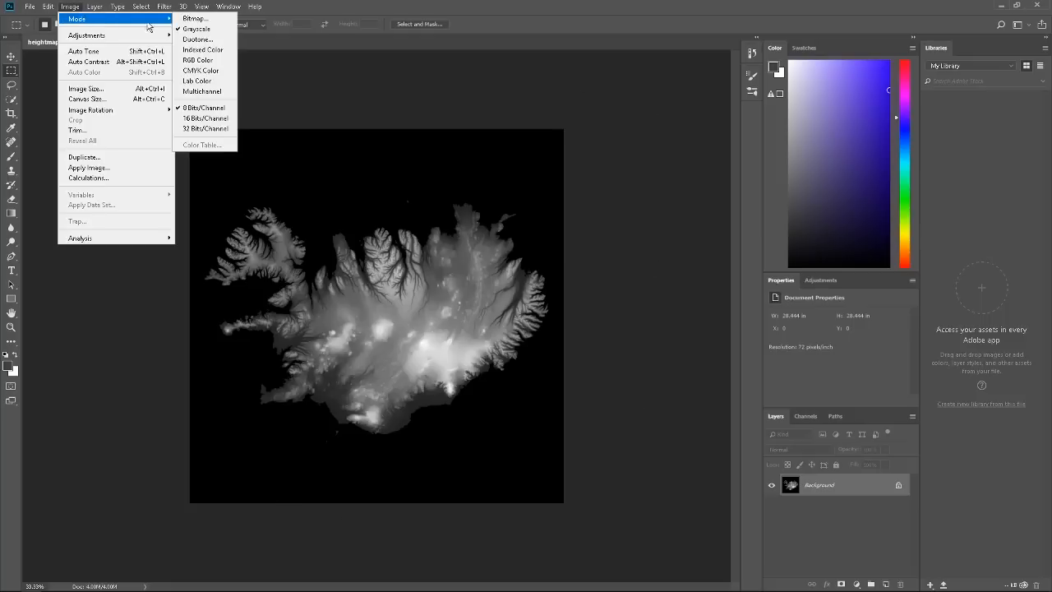
{"action": "left_click", "coordinate": [202, 60]}
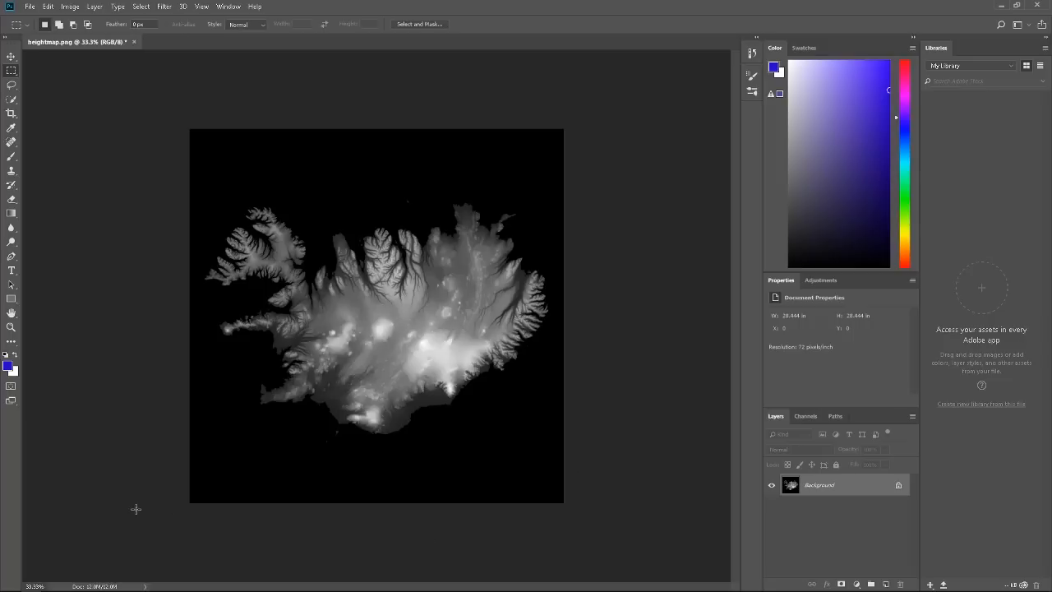
- Convert the locked Background into a regular layer, keeping the name Layer 0 and the default settings
{"action": "right_click", "coordinate": [813, 488]}
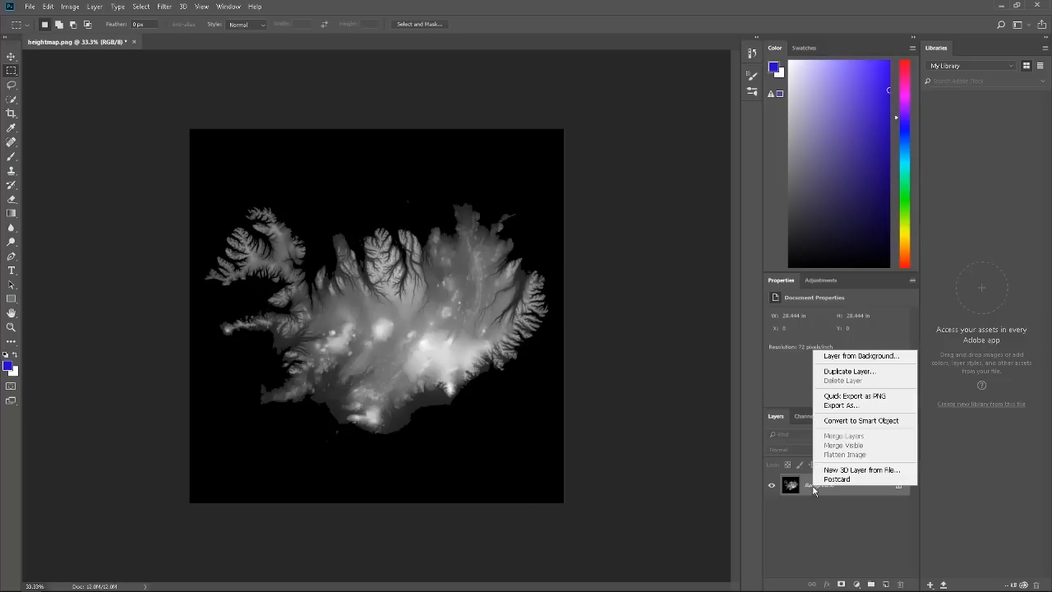
{"action": "left_click", "coordinate": [851, 356]}
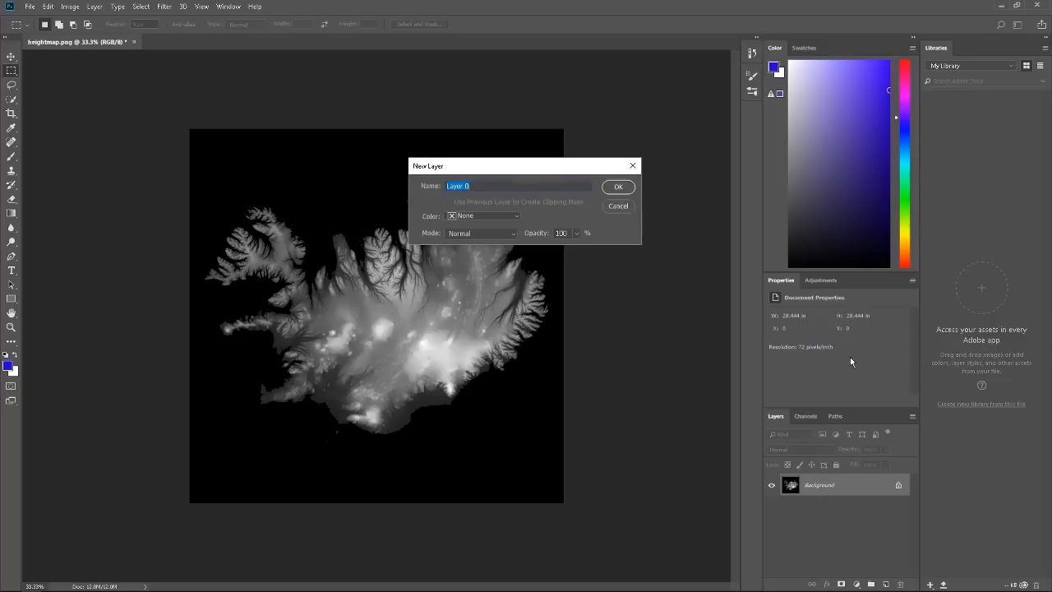
{"action": "left_click", "coordinate": [620, 186]}
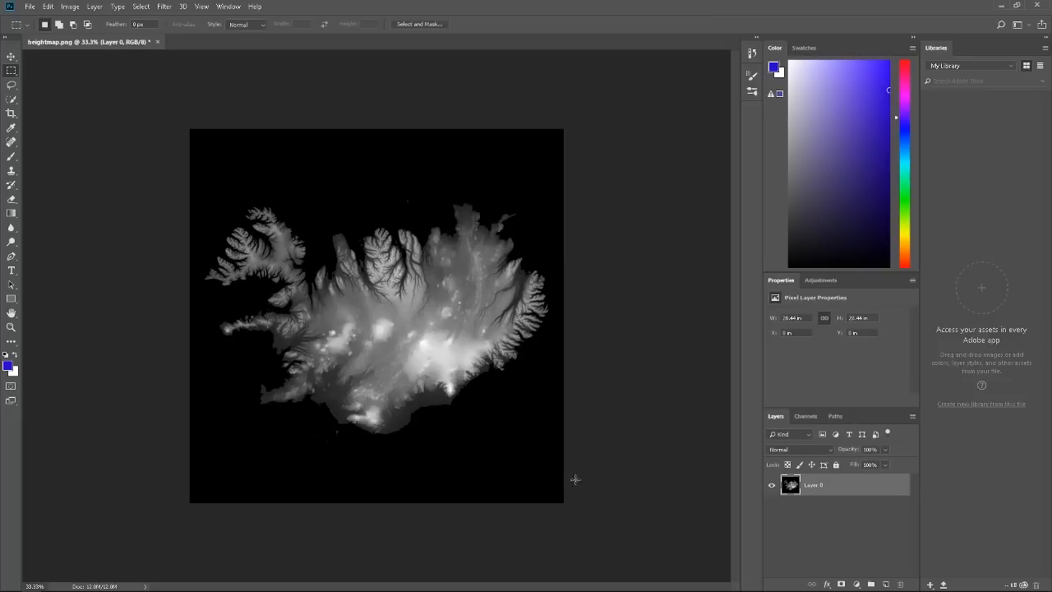
- Duplicate Layer 0 within heightmap.png as Layer 0 copy
{"action": "right_click", "coordinate": [819, 484]}
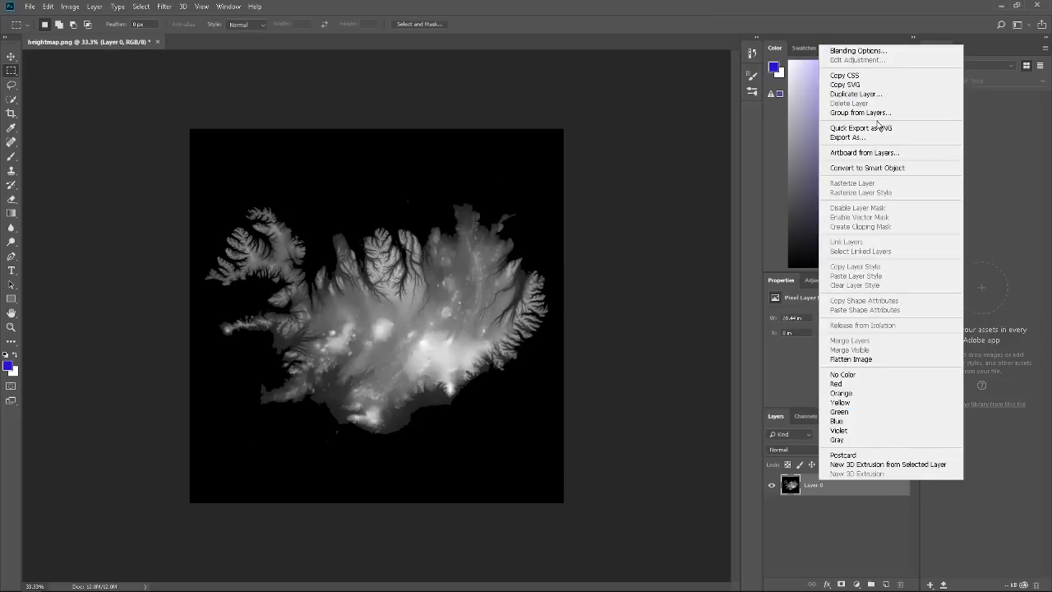
{"action": "right_click", "coordinate": [819, 492]}
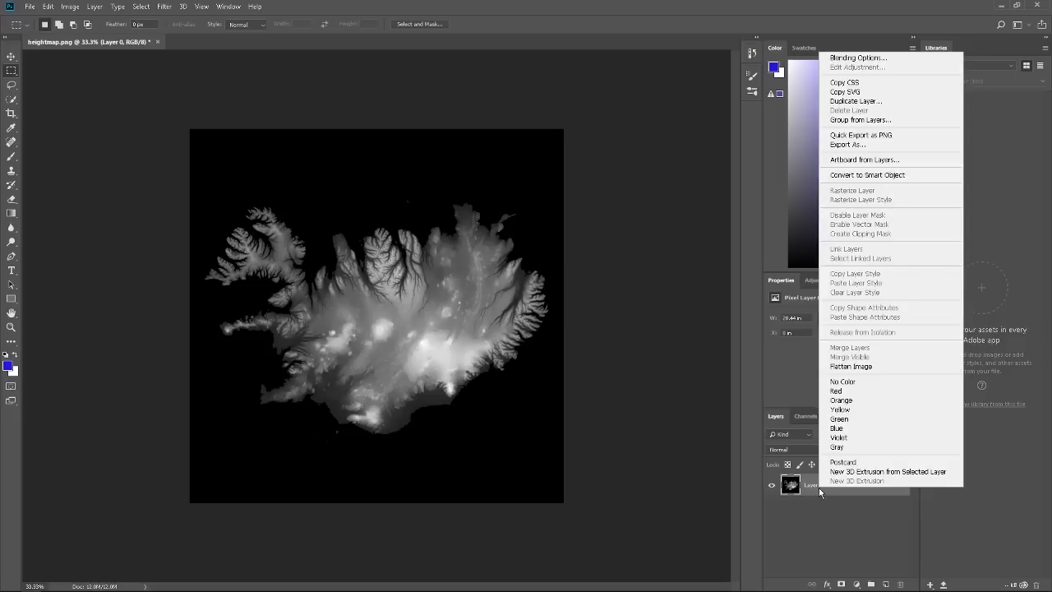
{"action": "left_click", "coordinate": [864, 103]}
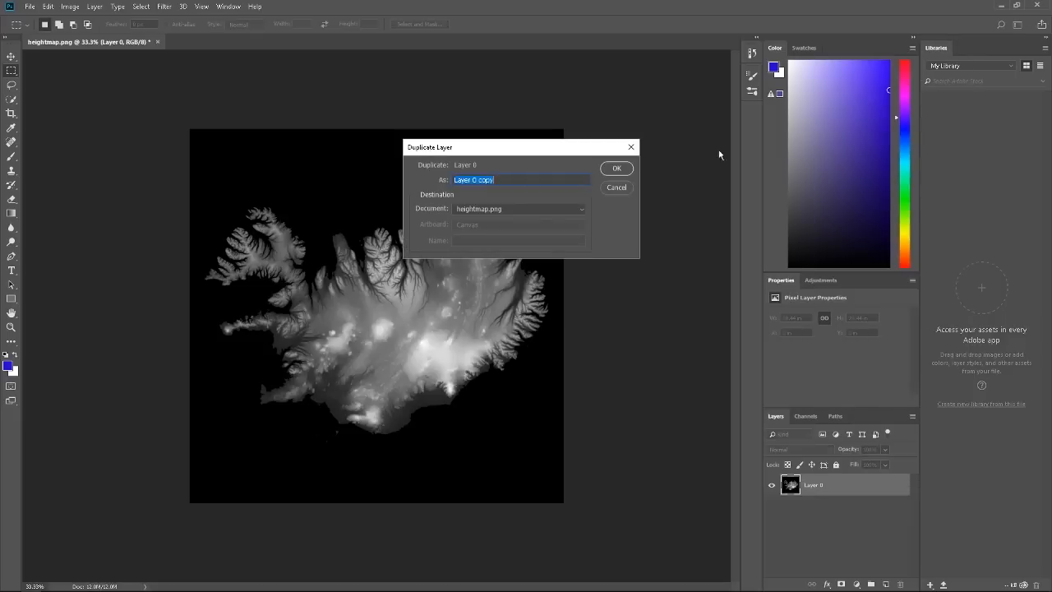
{"action": "left_click", "coordinate": [618, 170]}
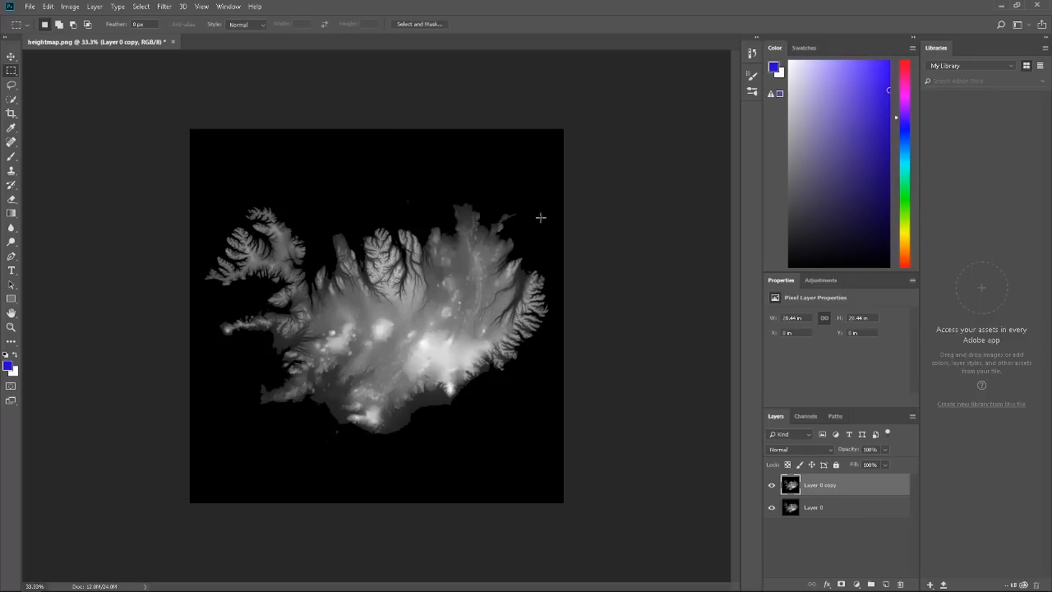
- Hide Layer 0 copy, then apply Brightness/Contrast to Layer 0 with brightness 150 and a slightly reduced contrast
{"action": "left_click", "coordinate": [773, 487]}
{"action": "left_click", "coordinate": [809, 509]}
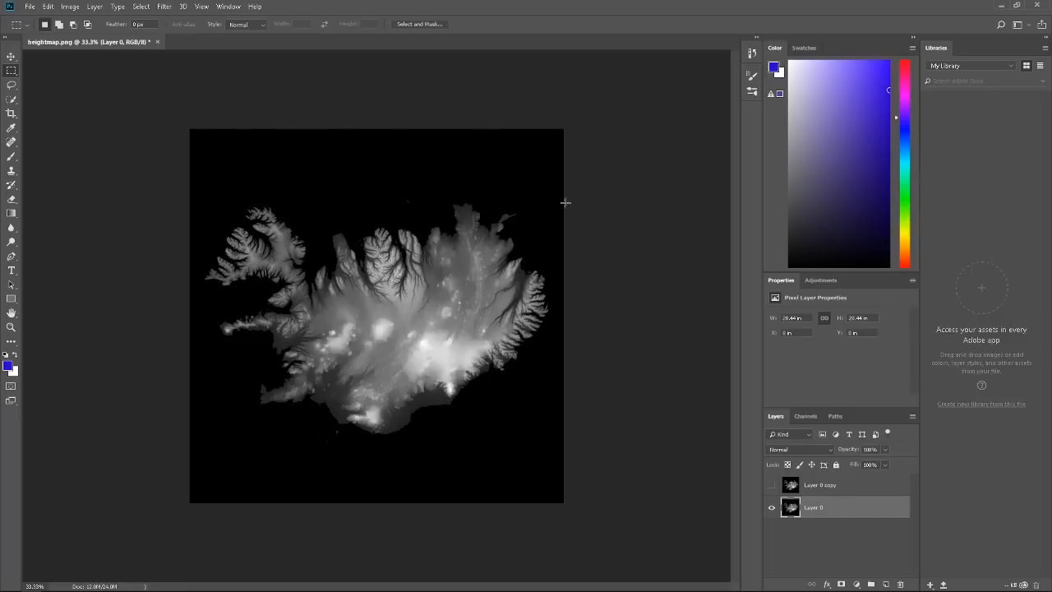
{"action": "left_click", "coordinate": [70, 7]}
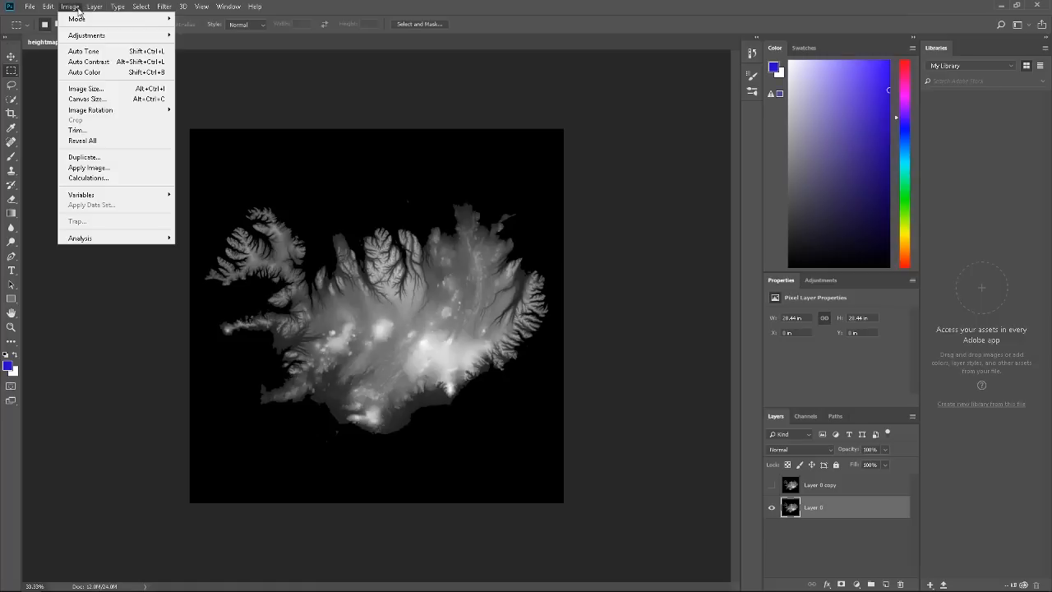
{"action": "mouse_move", "coordinate": [86, 35]}
{"action": "left_click", "coordinate": [225, 37]}
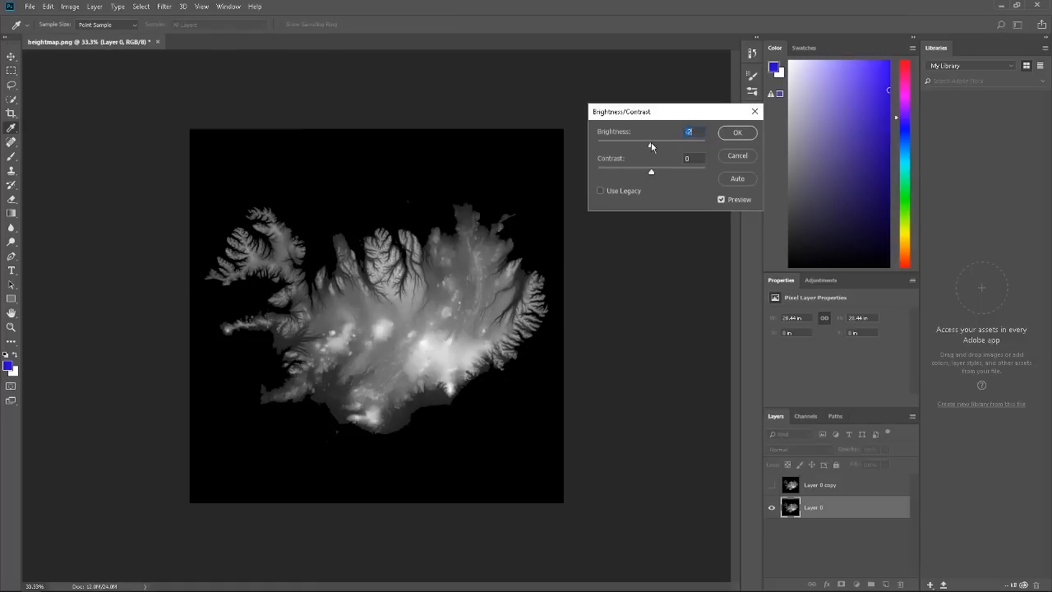
{"action": "left_click_drag", "start_coordinate": [650, 145], "coordinate": [703, 148]}
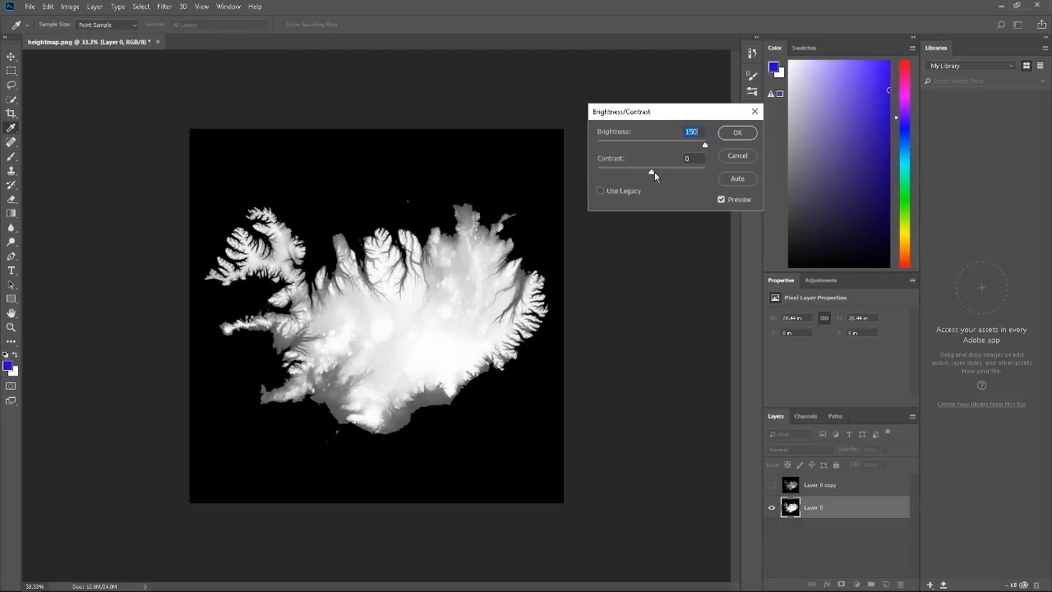
{"action": "mouse_move", "coordinate": [654, 174]}
{"action": "left_mouse_down"}
{"action": "mouse_move", "coordinate": [688, 174]}
{"action": "mouse_move", "coordinate": [599, 172]}
{"action": "mouse_move", "coordinate": [688, 172]}
{"action": "mouse_move", "coordinate": [628, 169]}
{"action": "mouse_move", "coordinate": [660, 169]}
{"action": "mouse_move", "coordinate": [639, 173]}
{"action": "left_mouse_up"}
{"action": "left_click", "coordinate": [738, 134]}
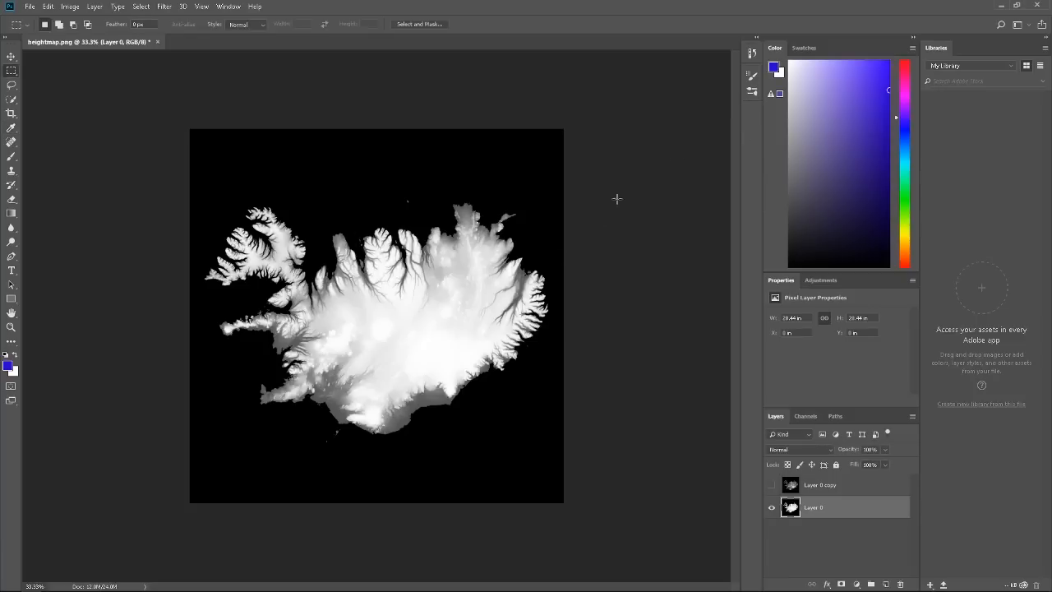
- Show only Layer 0 copy and colorize it sandy brown using Hue/Saturation with hue 39 and saturation 23
{"action": "left_click", "coordinate": [773, 485]}
{"action": "left_click", "coordinate": [817, 486]}
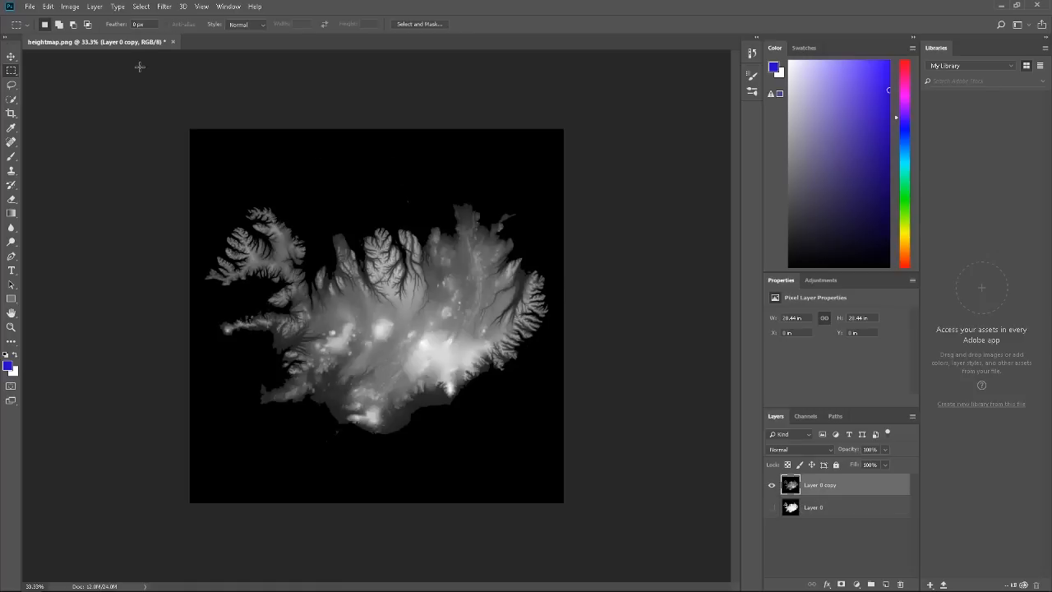
{"action": "left_click", "coordinate": [68, 6]}
{"action": "mouse_move", "coordinate": [107, 37]}
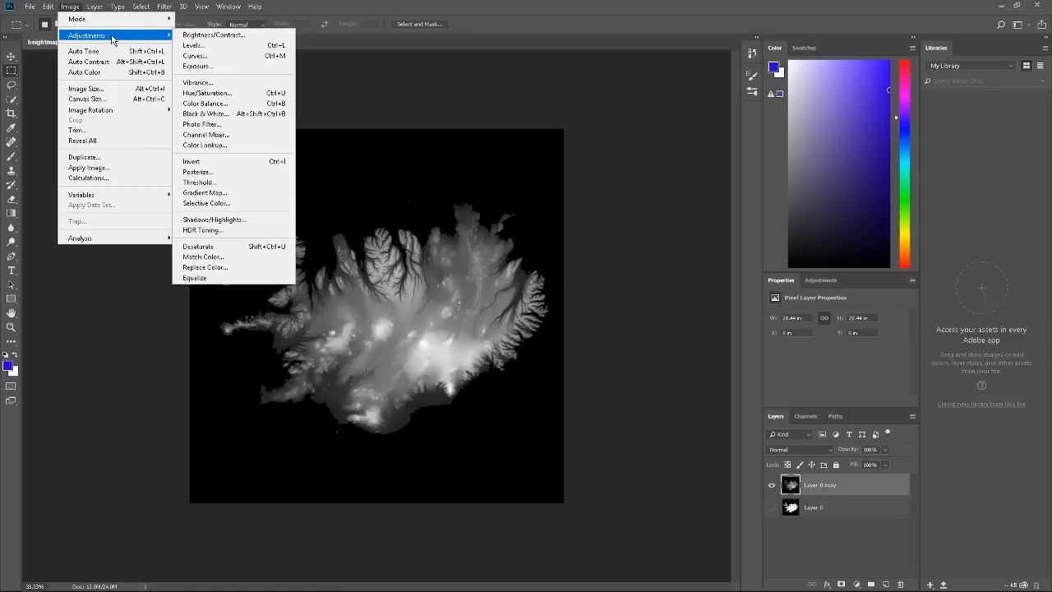
{"action": "left_click", "coordinate": [215, 94]}
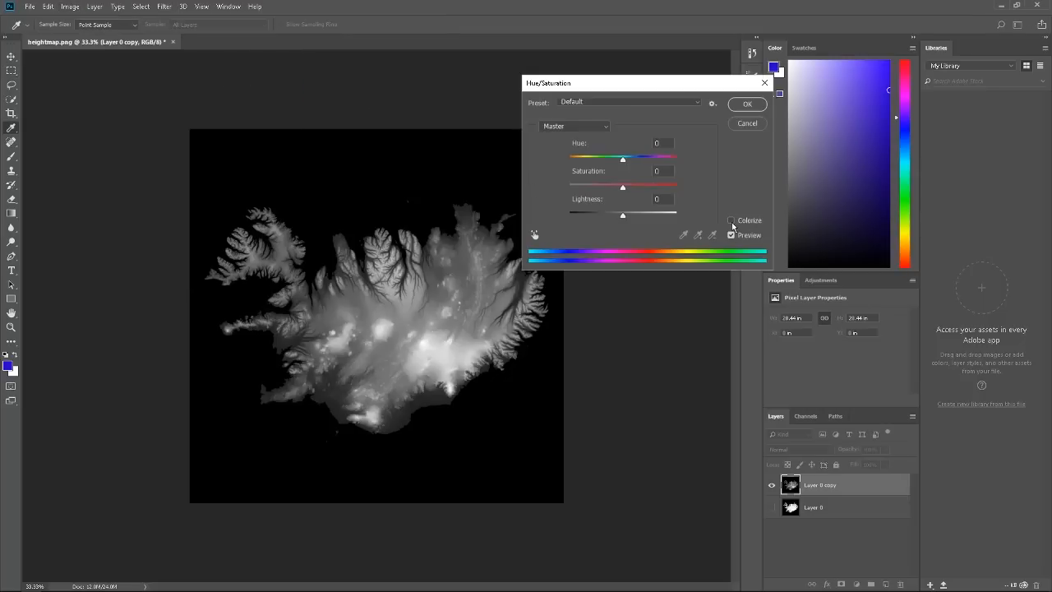
{"action": "left_click", "coordinate": [732, 221]}
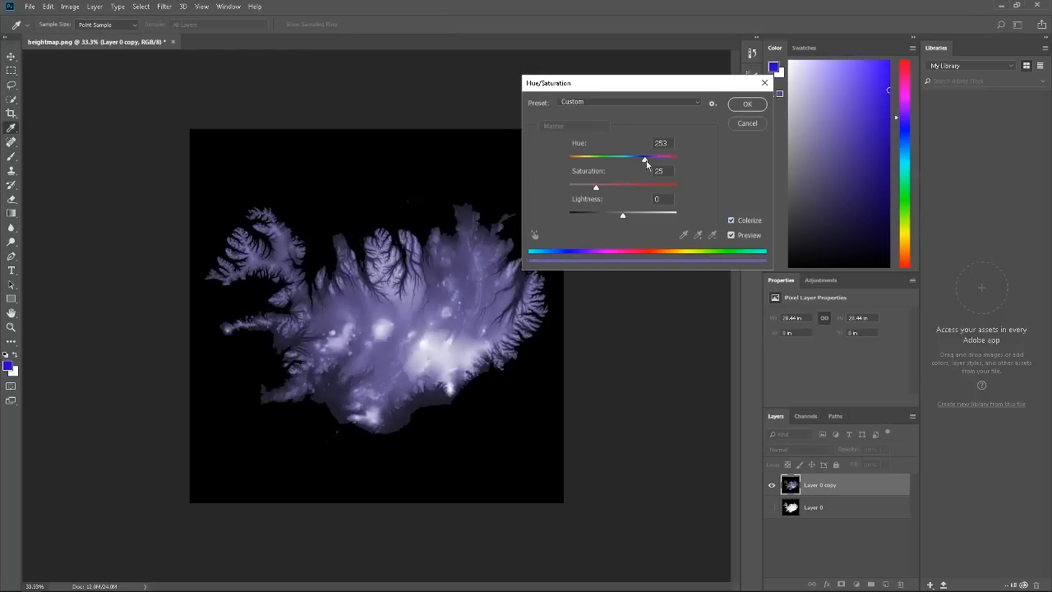
{"action": "left_click_drag", "start_coordinate": [646, 163], "coordinate": [594, 189]}
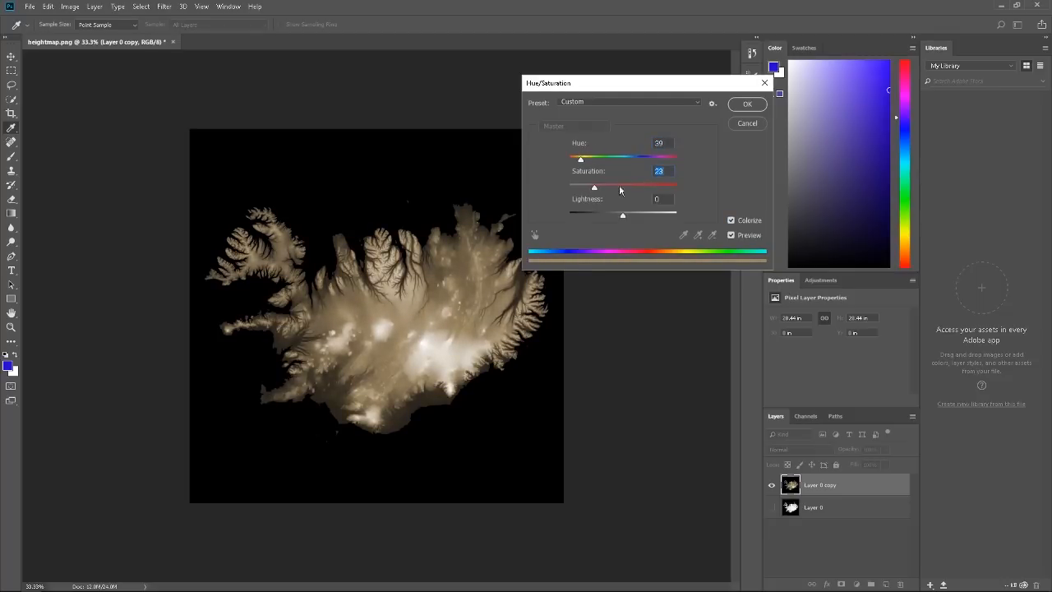
{"action": "left_click", "coordinate": [747, 104]}
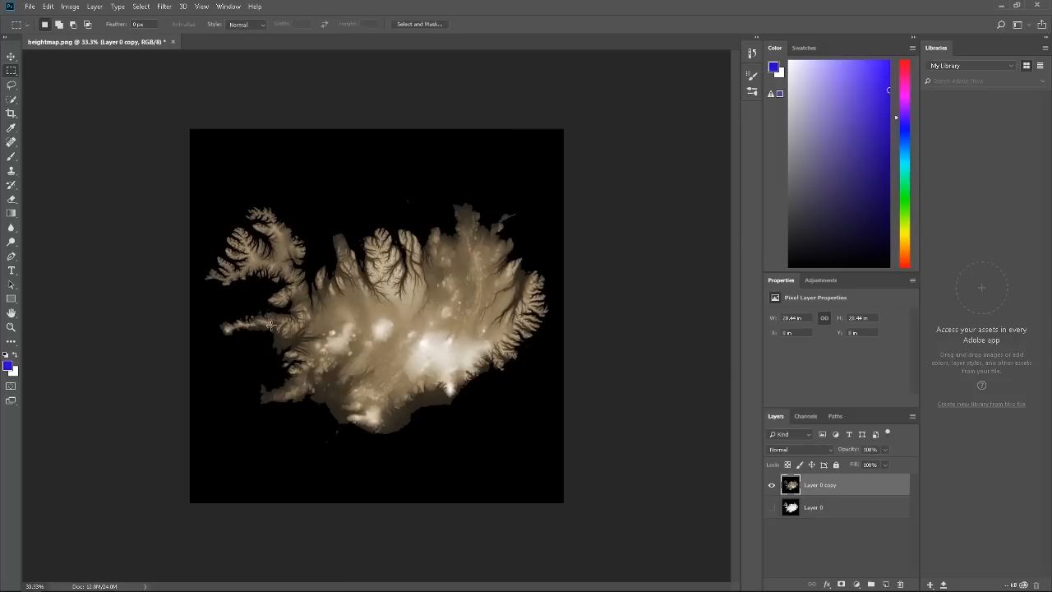
- Make both layers visible and add a white, fully revealing layer mask to Layer 0 copy
{"action": "left_click", "coordinate": [772, 490]}
{"action": "left_click", "coordinate": [773, 508]}
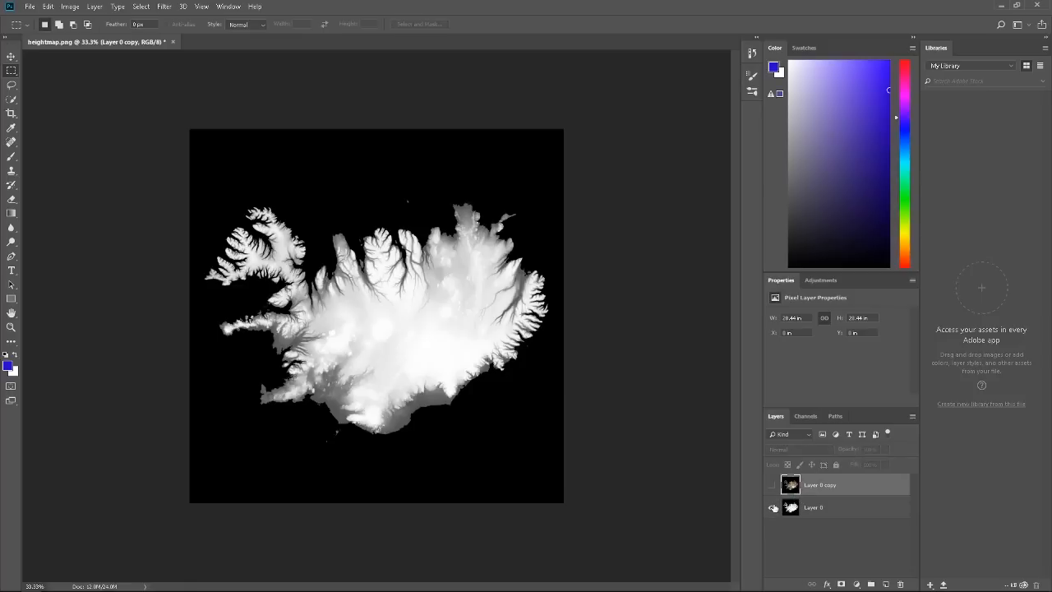
{"action": "left_click", "coordinate": [772, 491]}
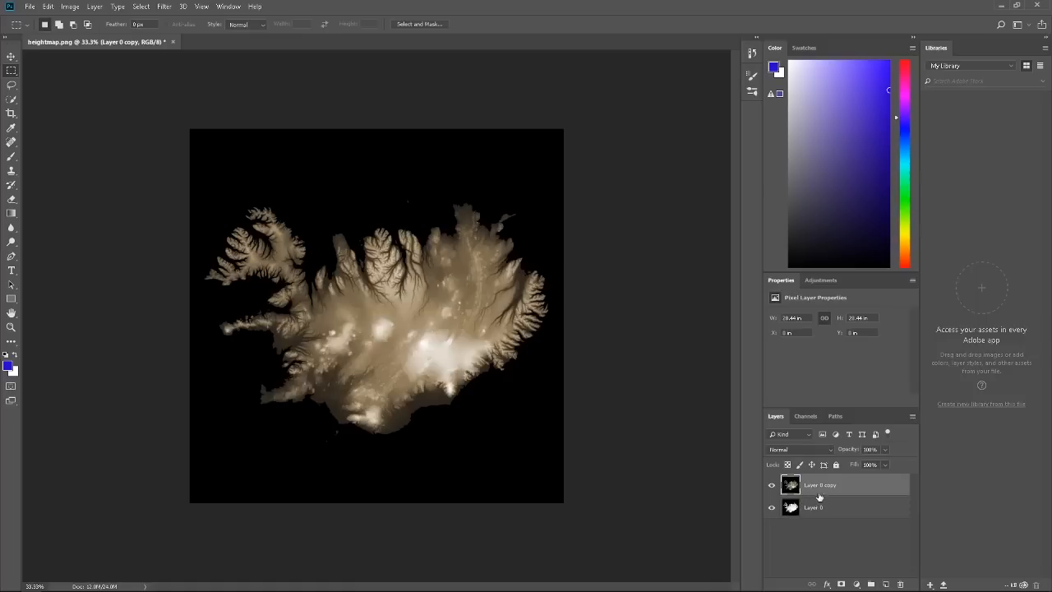
{"action": "left_click", "coordinate": [93, 7]}
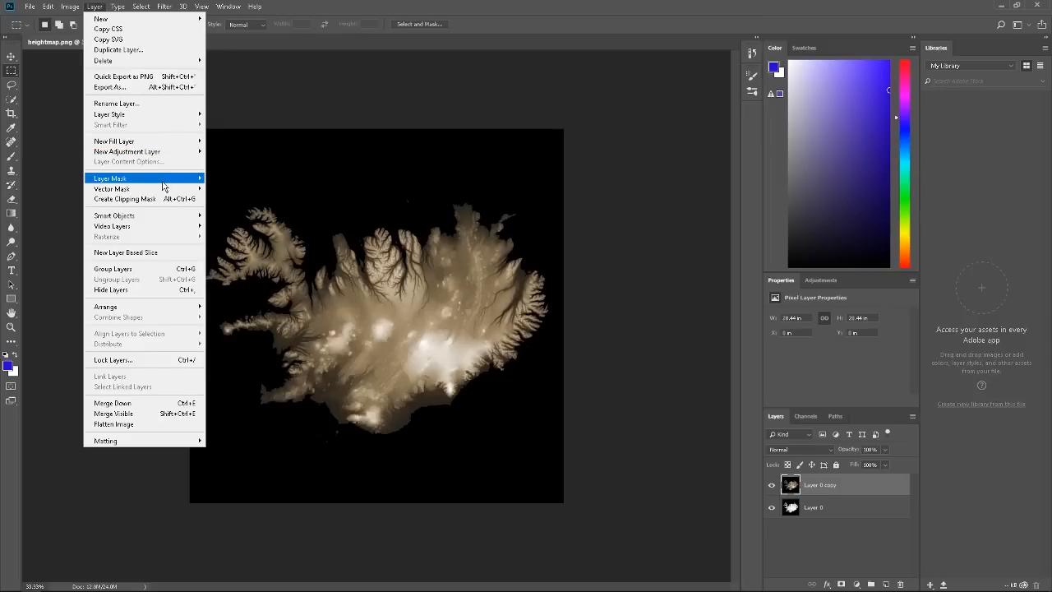
{"action": "mouse_move", "coordinate": [164, 179]}
{"action": "left_click", "coordinate": [224, 178]}
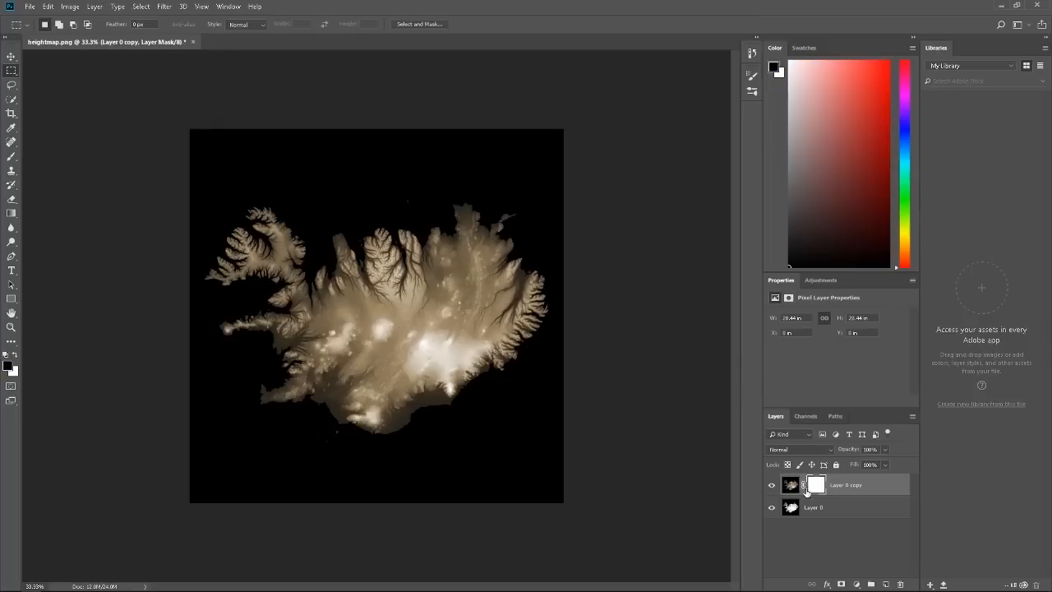
- Copy the entire brightened Layer 0 image and paste it into the layer mask of Layer 0 copy
{"action": "left_click", "coordinate": [791, 510]}
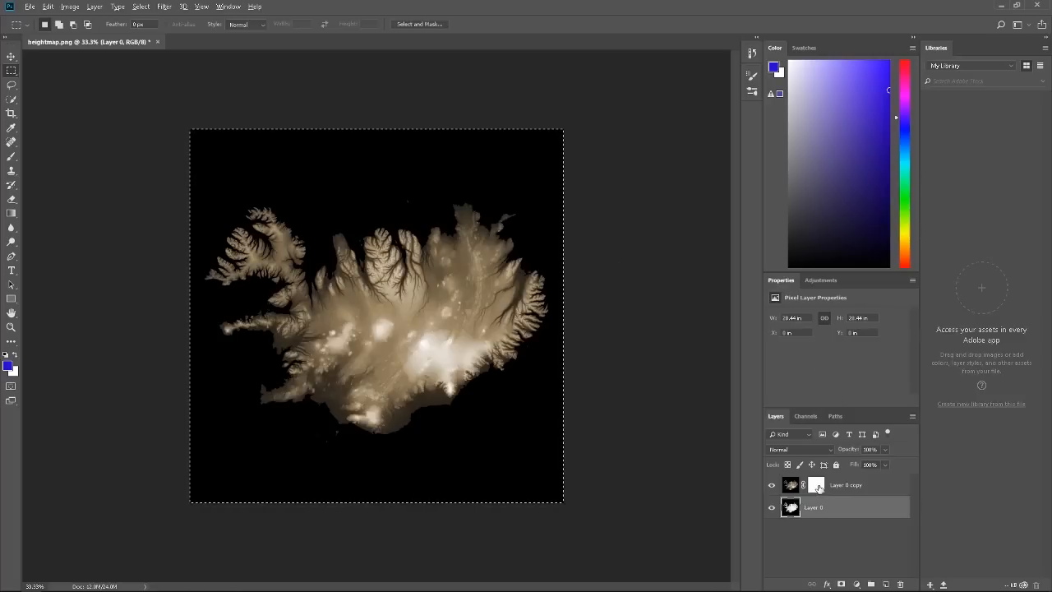
{"action": "left_click", "coordinate": [819, 487], "text": "alt"}
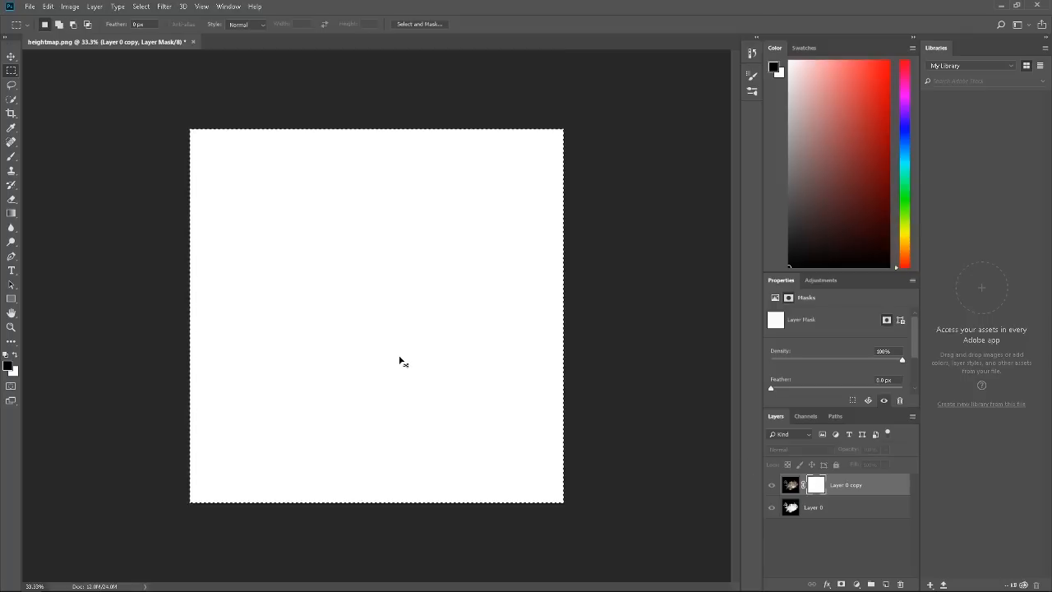
{"action": "key", "text": "ctrl+v"}
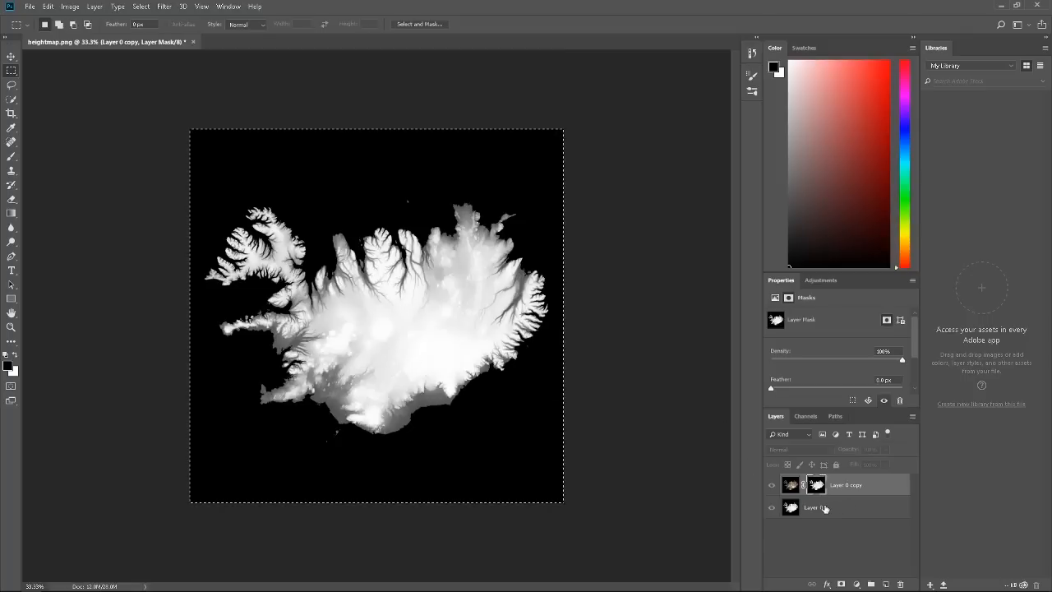
- Delete the brightened Layer 0, keeping only the masked Layer 0 copy
{"action": "left_click", "coordinate": [822, 508]}
{"action": "right_click", "coordinate": [813, 508]}
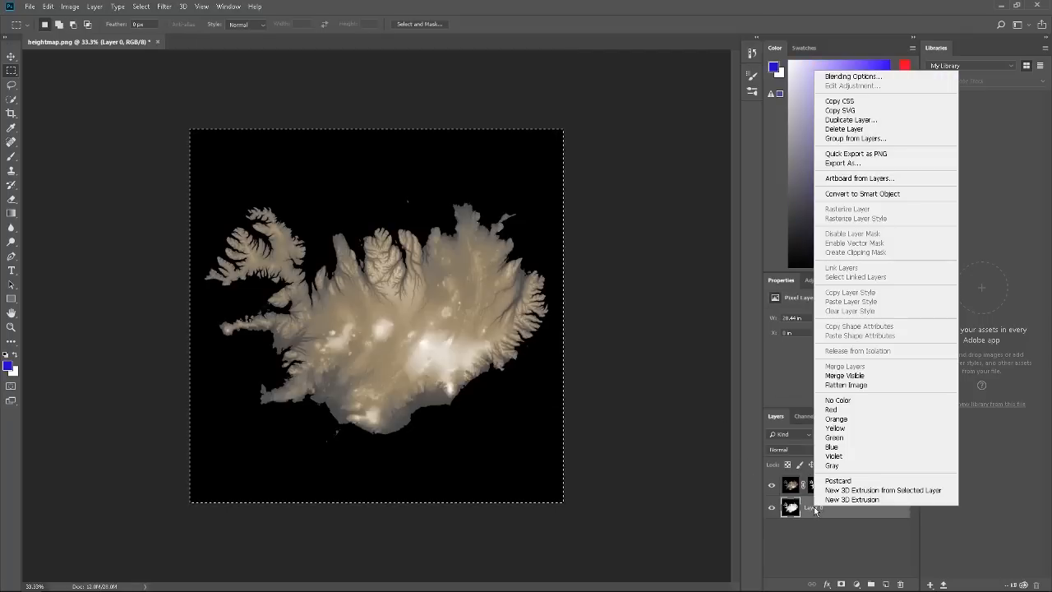
{"action": "left_click", "coordinate": [858, 132]}
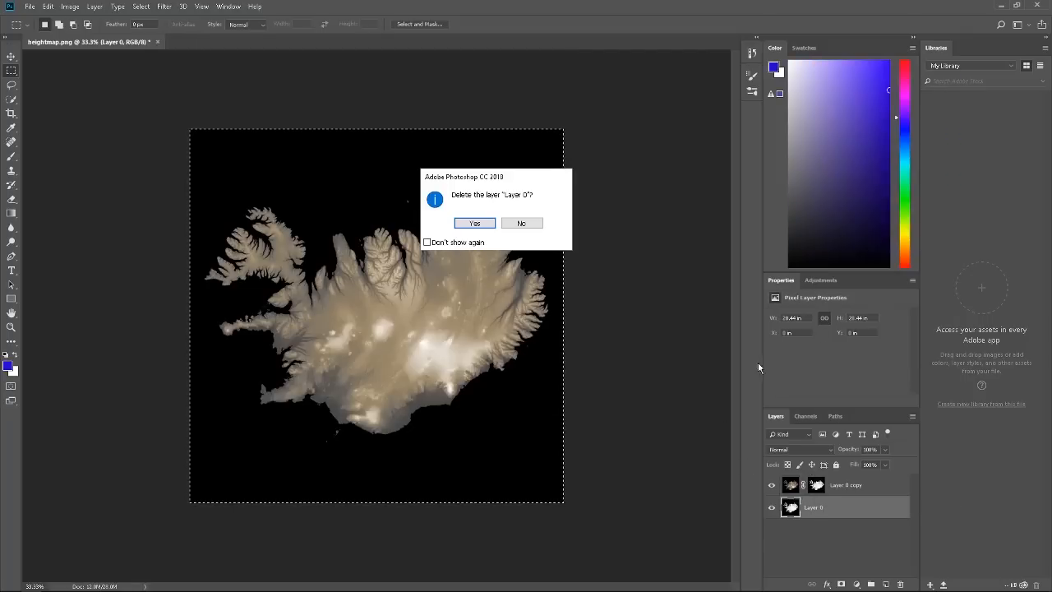
{"action": "left_click", "coordinate": [472, 222]}
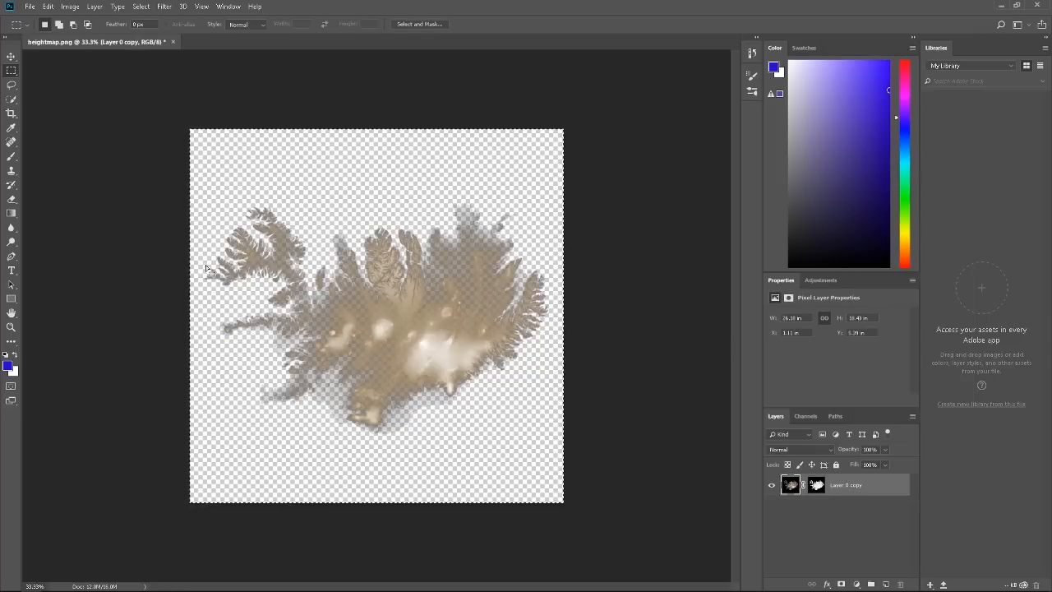
{"action": "left_click", "coordinate": [32, 8]}
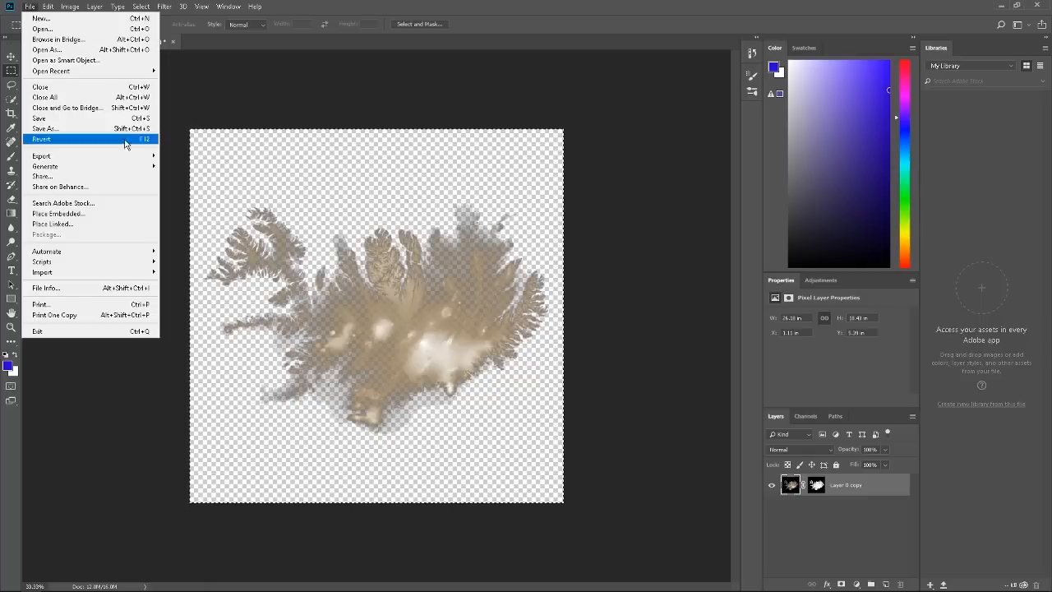
{"action": "mouse_move", "coordinate": [115, 156]}
{"action": "left_click", "coordinate": [212, 167]}
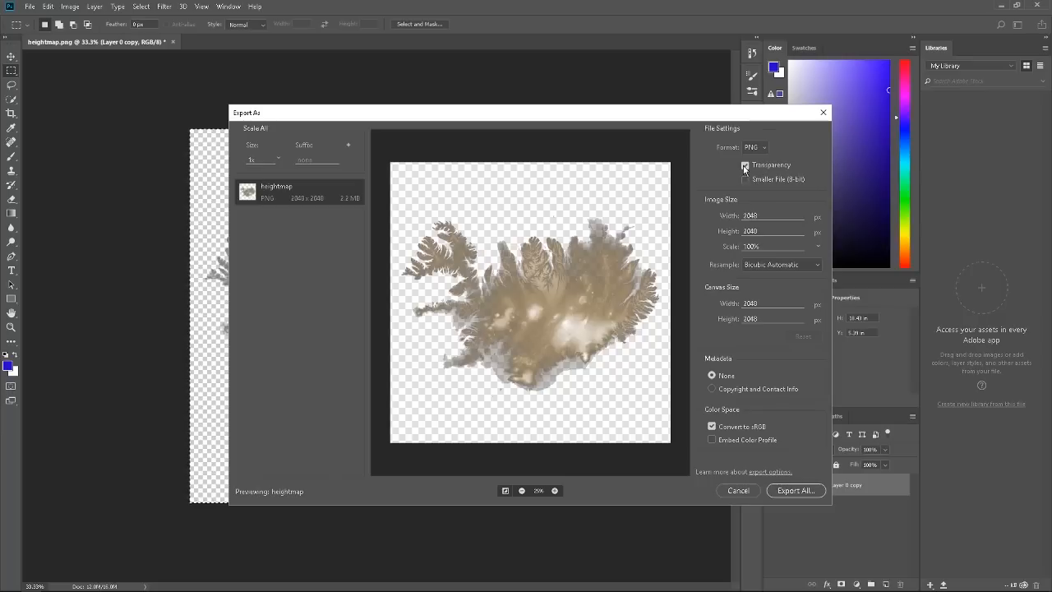
{"action": "left_click_drag", "start_coordinate": [367, 119], "coordinate": [354, 106]}
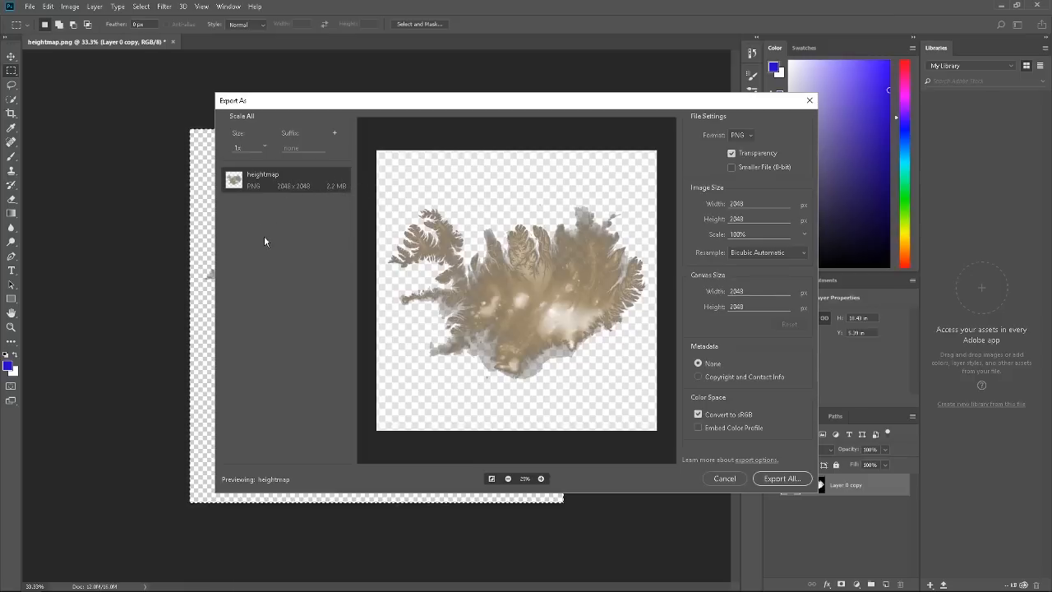
{"action": "left_click", "coordinate": [805, 235]}
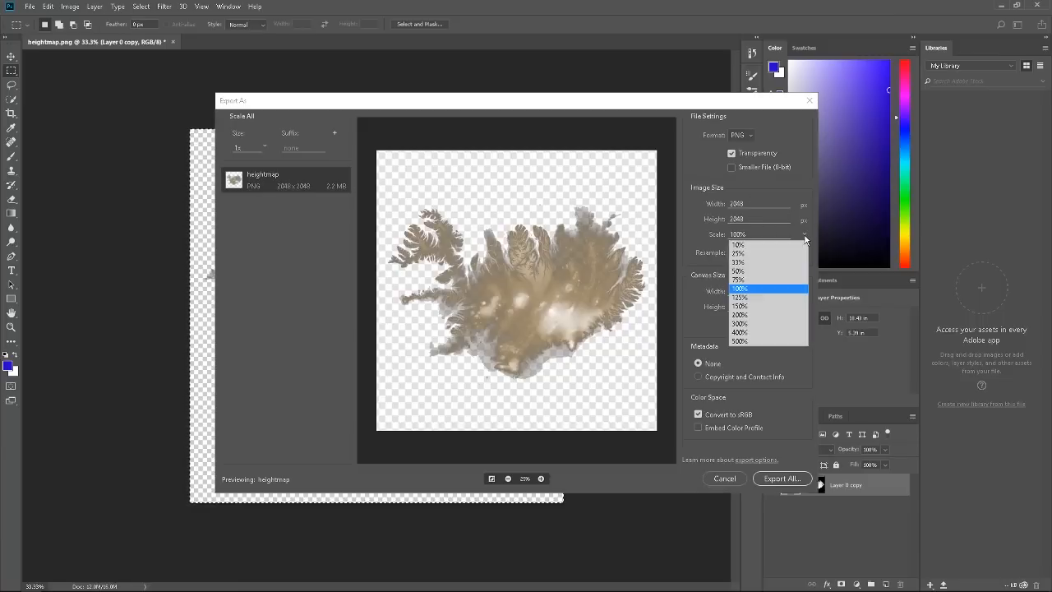
{"action": "left_click", "coordinate": [749, 255]}
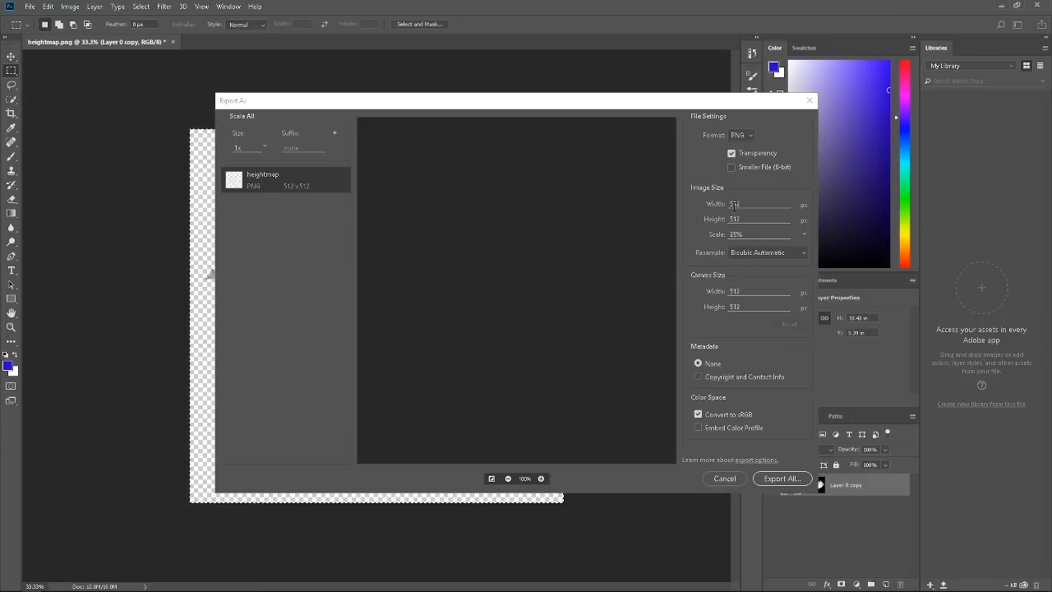
{"action": "left_click", "coordinate": [716, 482]}
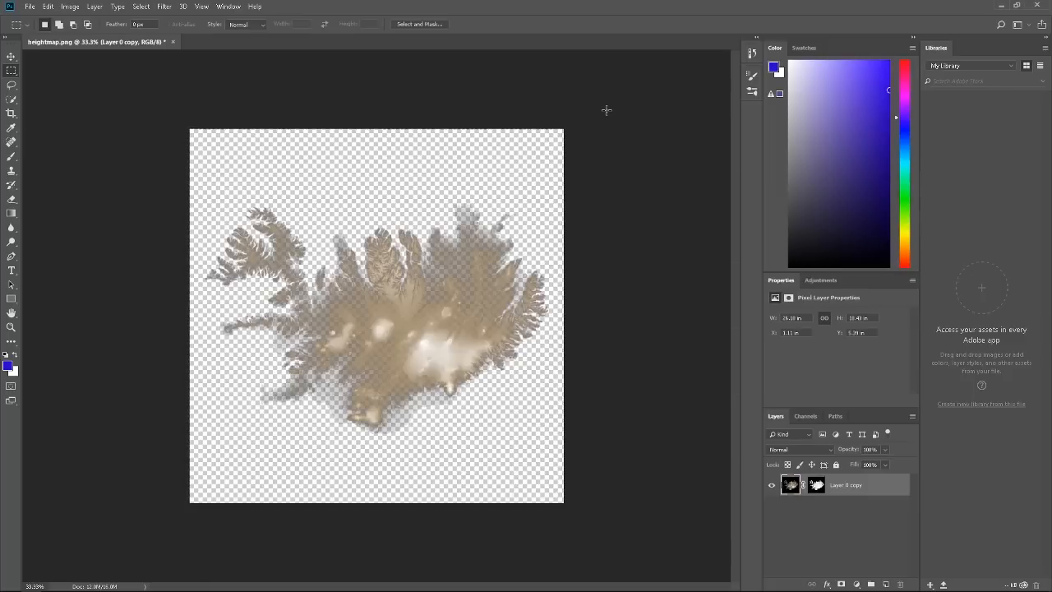
- Set up a transparent PNG export scaled to 25% (512 x 512 px) and enlarge its preview to 100%
{"action": "left_click", "coordinate": [28, 8]}
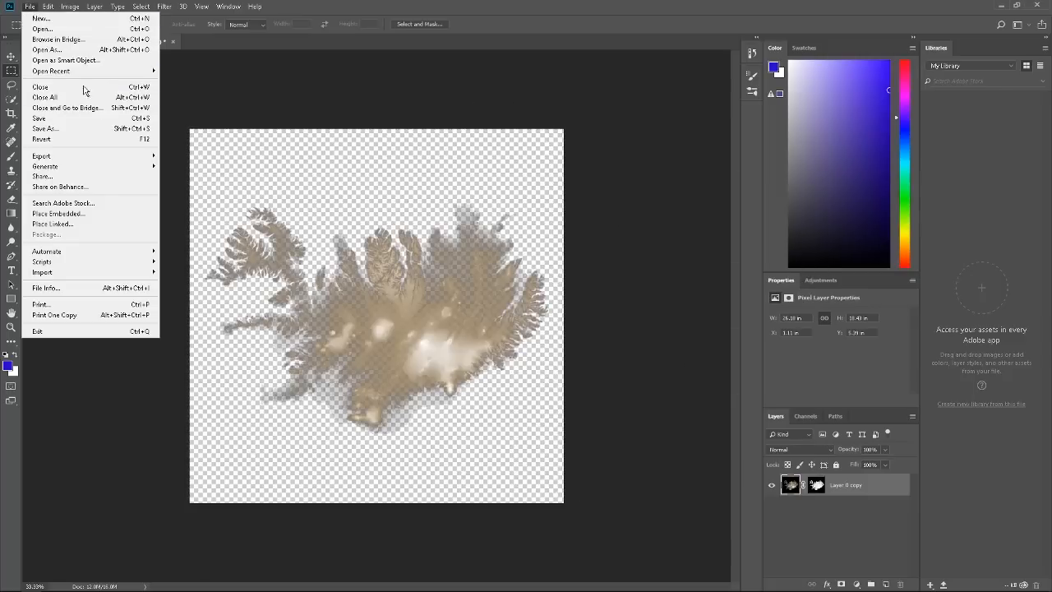
{"action": "mouse_move", "coordinate": [118, 157]}
{"action": "left_click", "coordinate": [184, 167]}
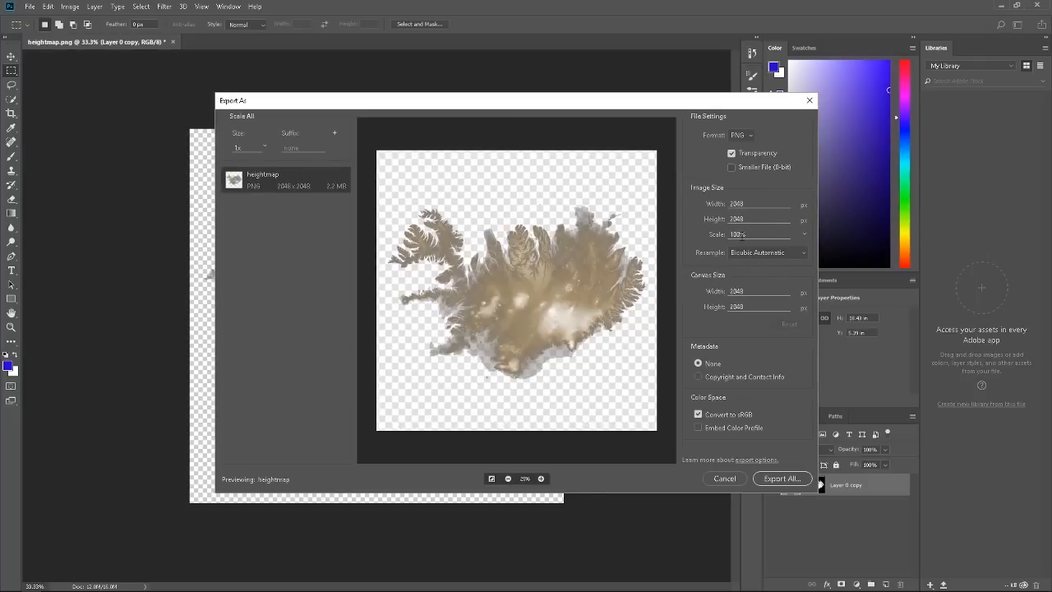
{"action": "left_click", "coordinate": [797, 234]}
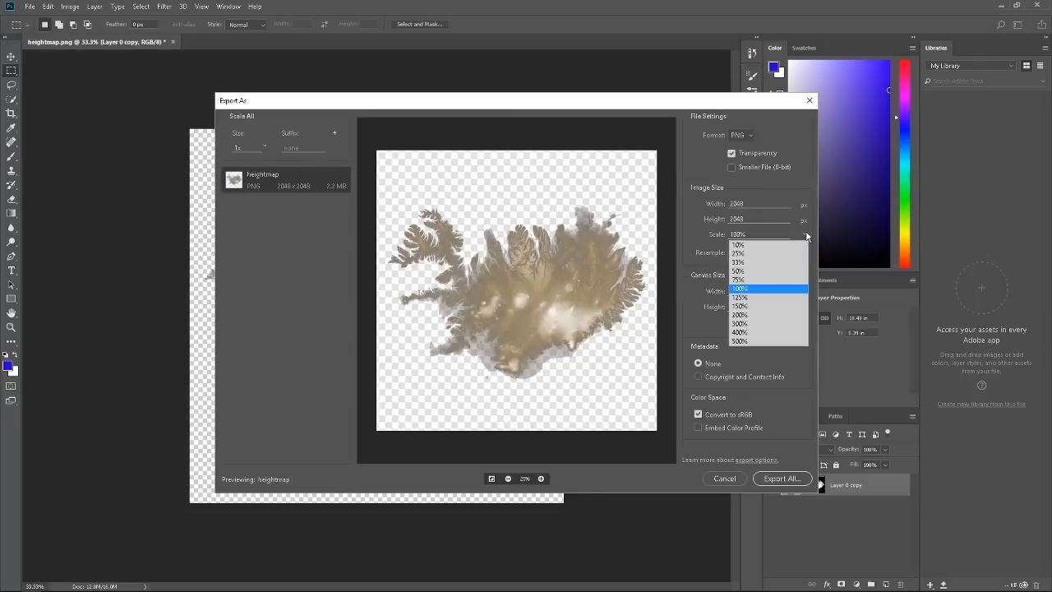
{"action": "left_click", "coordinate": [744, 259]}
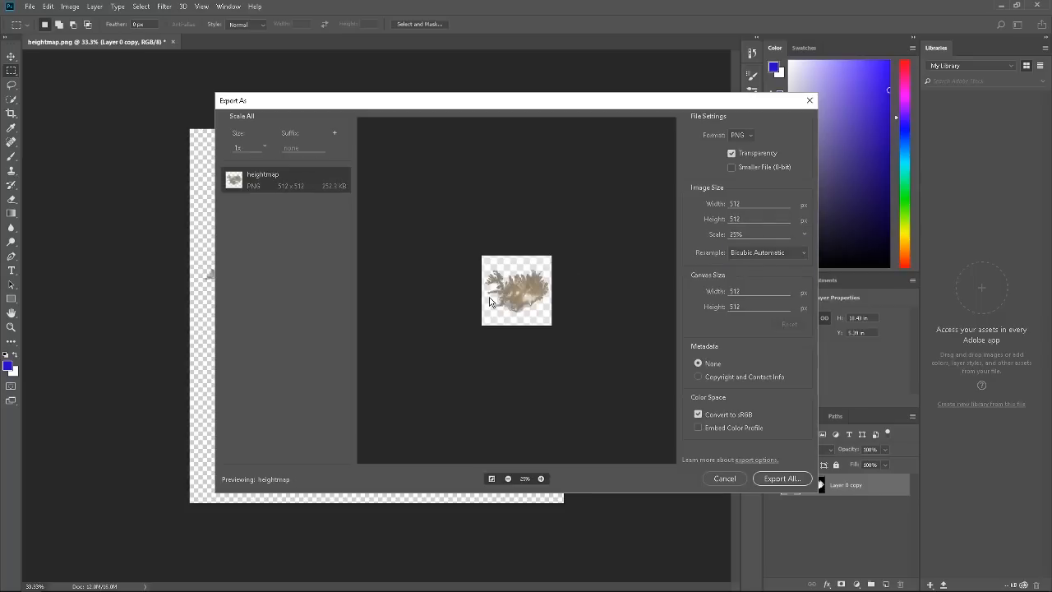
{"action": "left_click", "coordinate": [542, 478]}
{"action": "left_click", "coordinate": [541, 479]}
{"action": "left_click", "coordinate": [542, 479]}
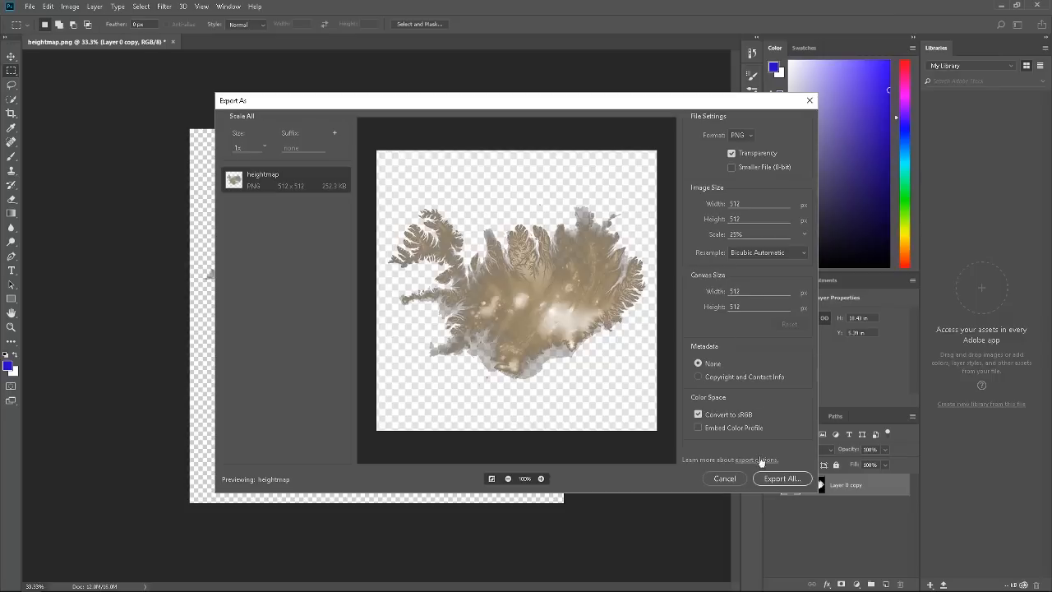
- Export the image to the Documents folder as heightmap.png, overwriting the existing file
{"action": "left_click", "coordinate": [774, 478]}
{"action": "left_click_drag", "start_coordinate": [519, 92], "coordinate": [518, 199]}
{"action": "left_click", "coordinate": [444, 123]}
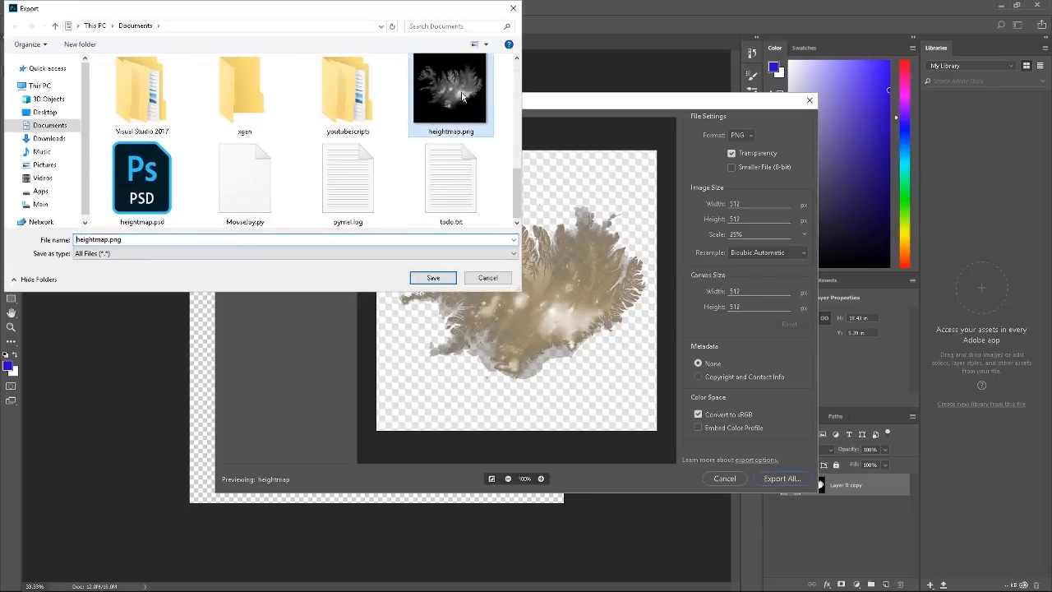
{"action": "left_click", "coordinate": [434, 278]}
{"action": "left_click", "coordinate": [556, 302]}
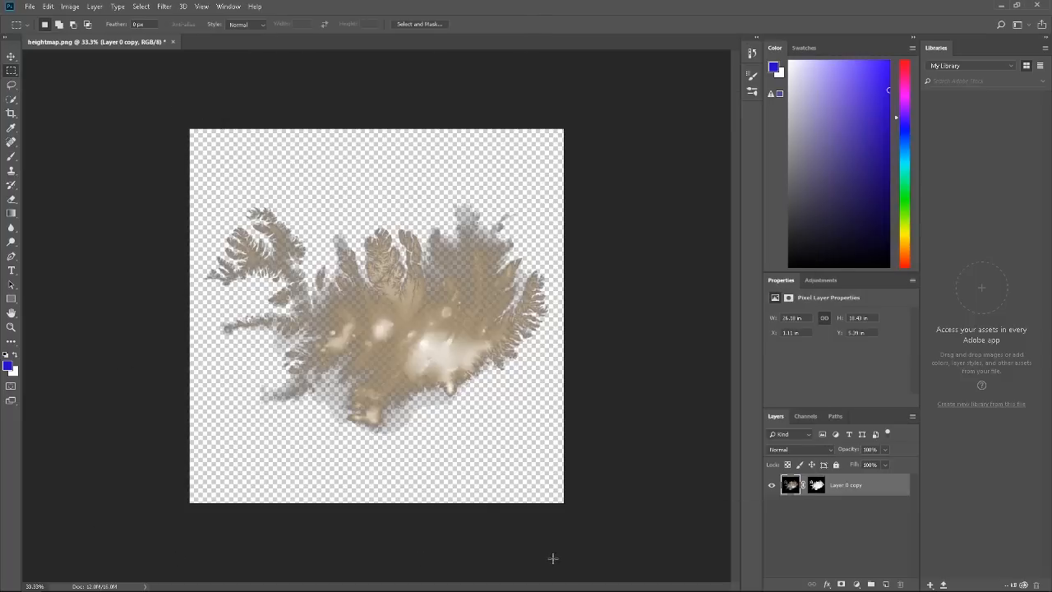
- Switch to the BrokeProtocol world editor and add a Heightmap object from the World prefabs
{"action": "left_click", "coordinate": [79, 587]}
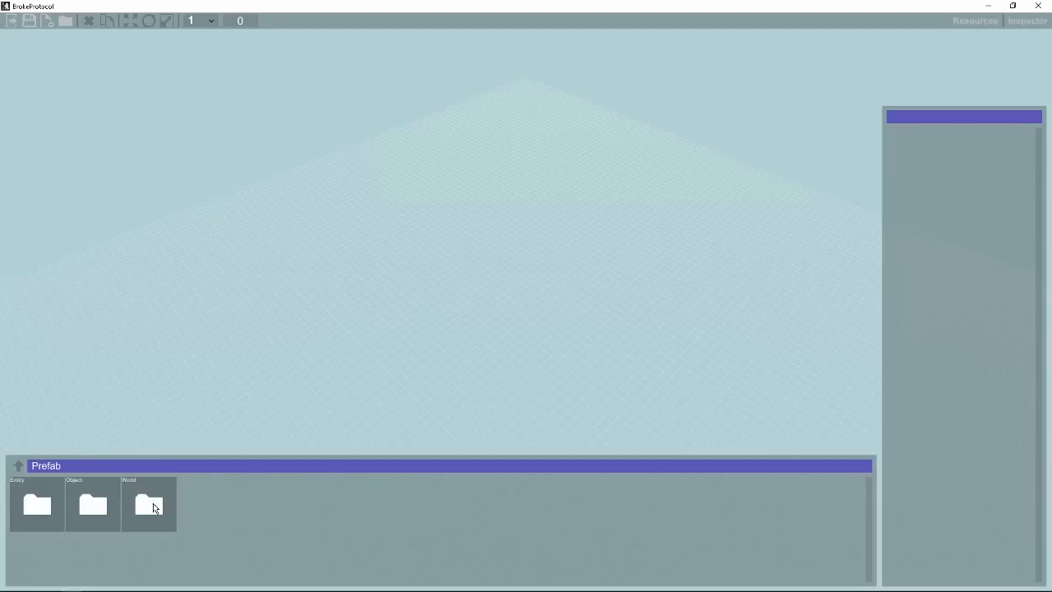
{"action": "double_click", "coordinate": [153, 503]}
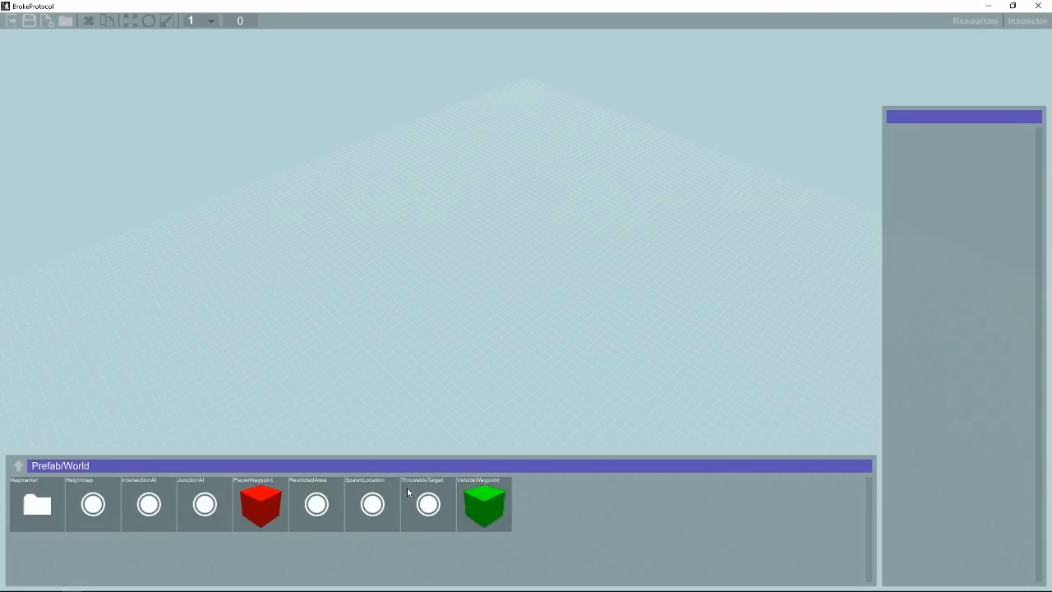
{"action": "left_click", "coordinate": [91, 499]}
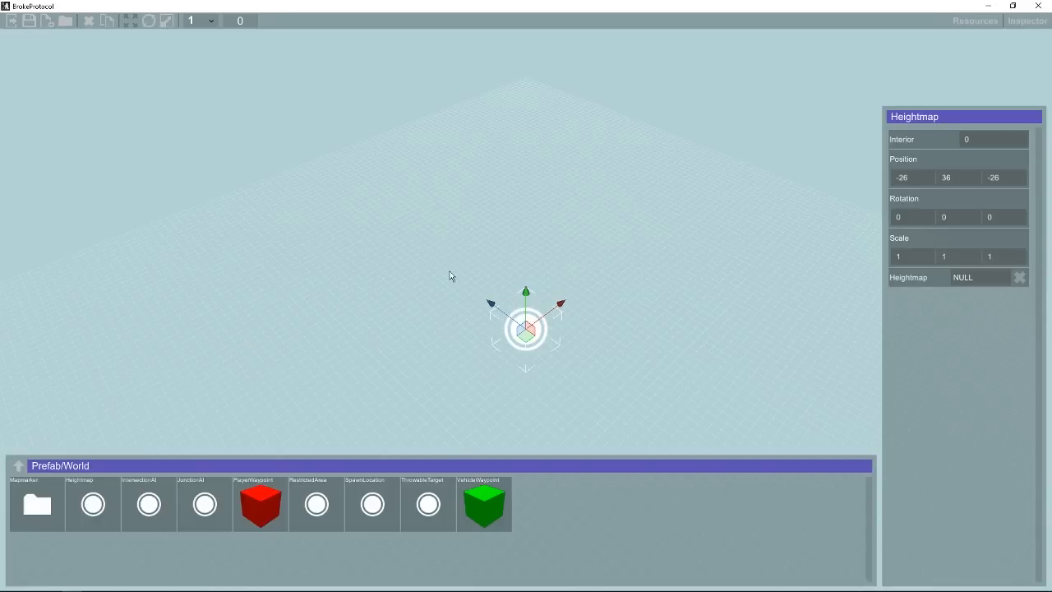
- Focus on the new Heightmap object and examine its placement above the grid from several angles and distances
{"action": "right_click_drag", "start_coordinate": [451, 302], "coordinate": [328, 273]}
{"action": "key", "text": "f"}
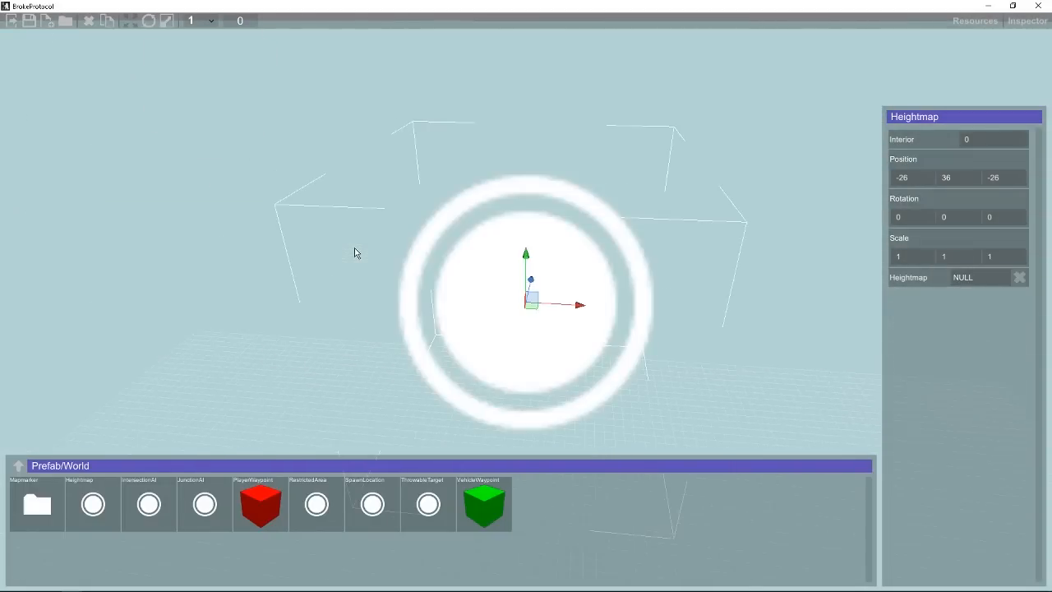
{"action": "scroll", "coordinate": [355, 253], "scroll_direction": "down", "scroll_amount": 5}
{"action": "scroll", "coordinate": [352, 252], "scroll_direction": "up", "scroll_amount": 3}
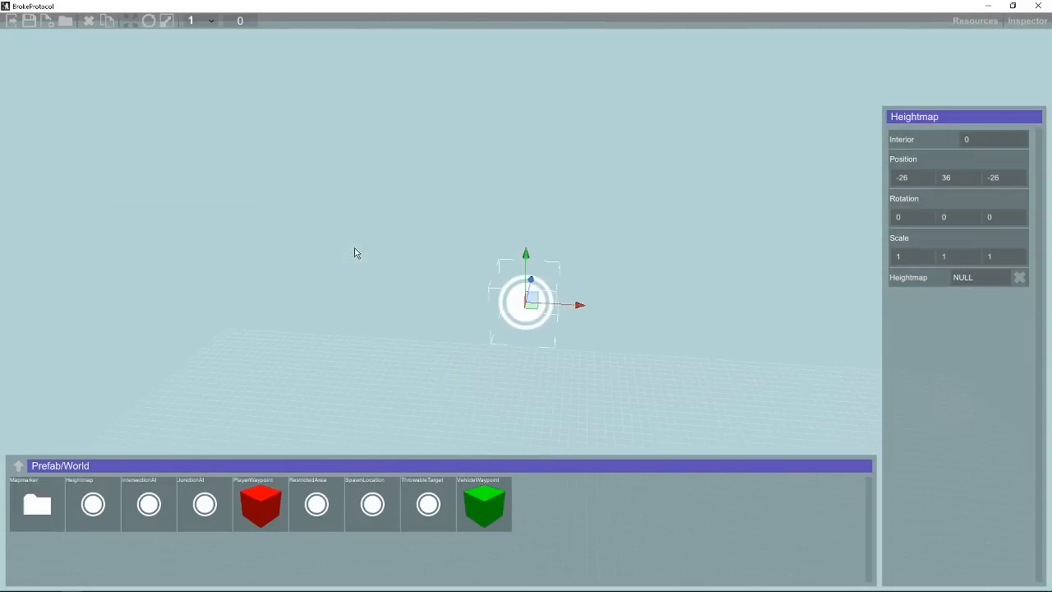
{"action": "right_click_drag", "start_coordinate": [352, 252], "coordinate": [554, 249]}
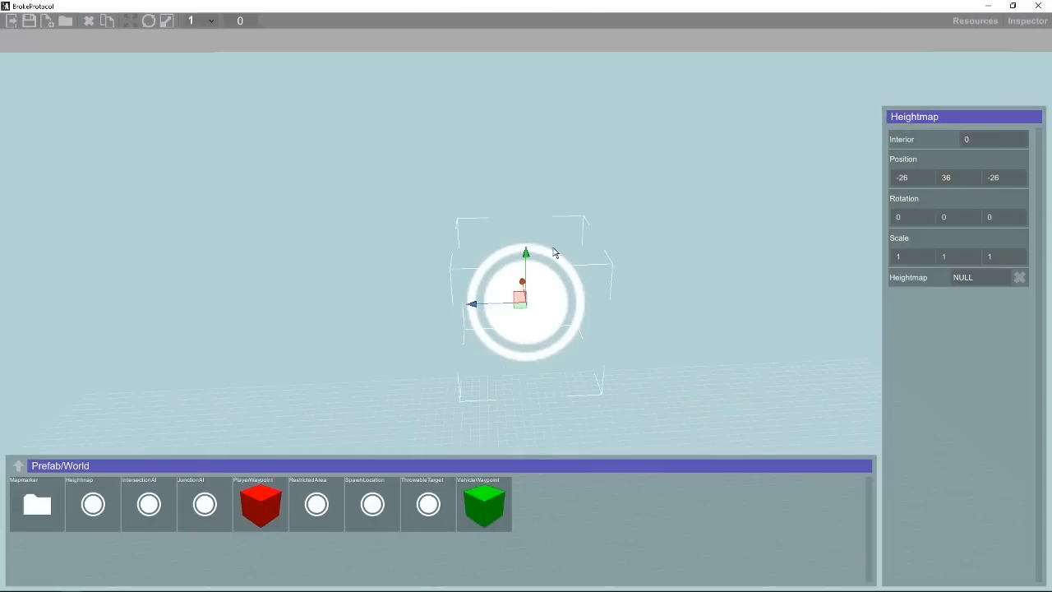
{"action": "right_click_drag", "start_coordinate": [662, 210], "coordinate": [57, 197]}
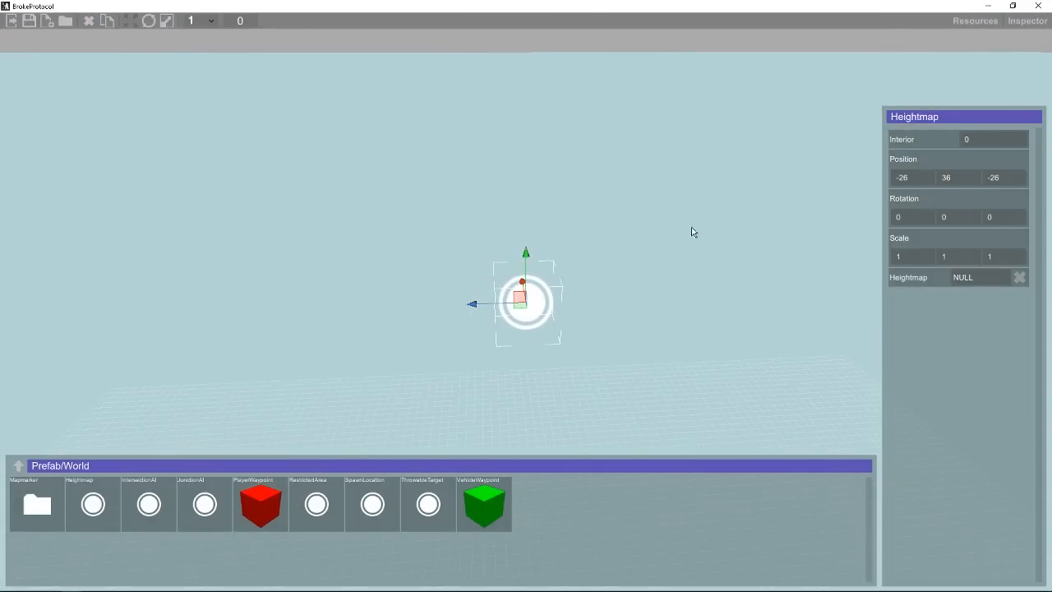
{"action": "middle_click_drag", "start_coordinate": [692, 232], "coordinate": [220, 152]}
{"action": "key", "text": "f"}
{"action": "scroll", "coordinate": [223, 153], "scroll_direction": "down", "scroll_amount": 3}
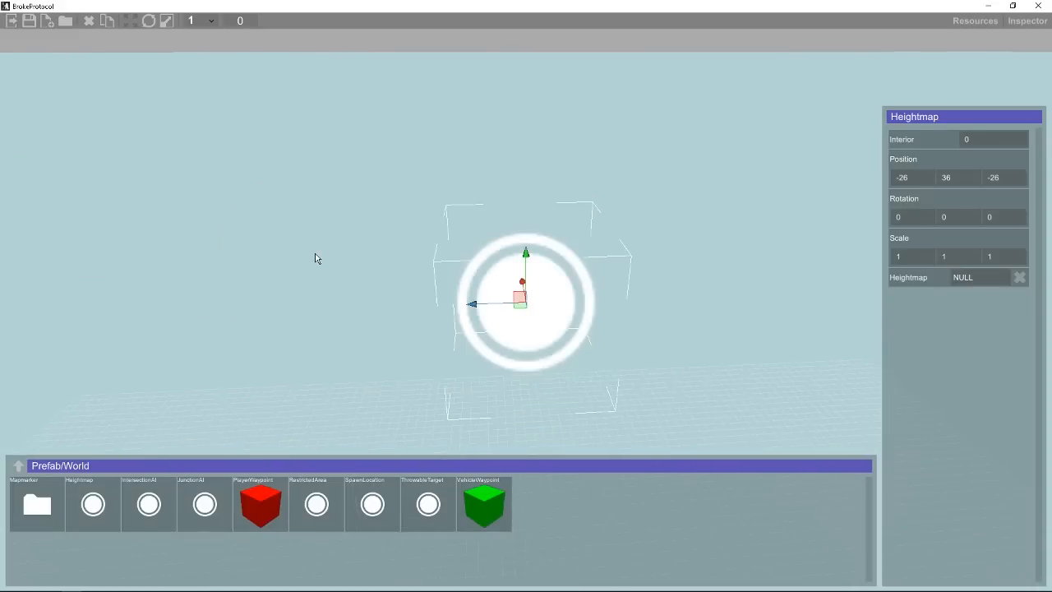
{"action": "scroll", "coordinate": [297, 288], "scroll_direction": "down", "scroll_amount": 10}
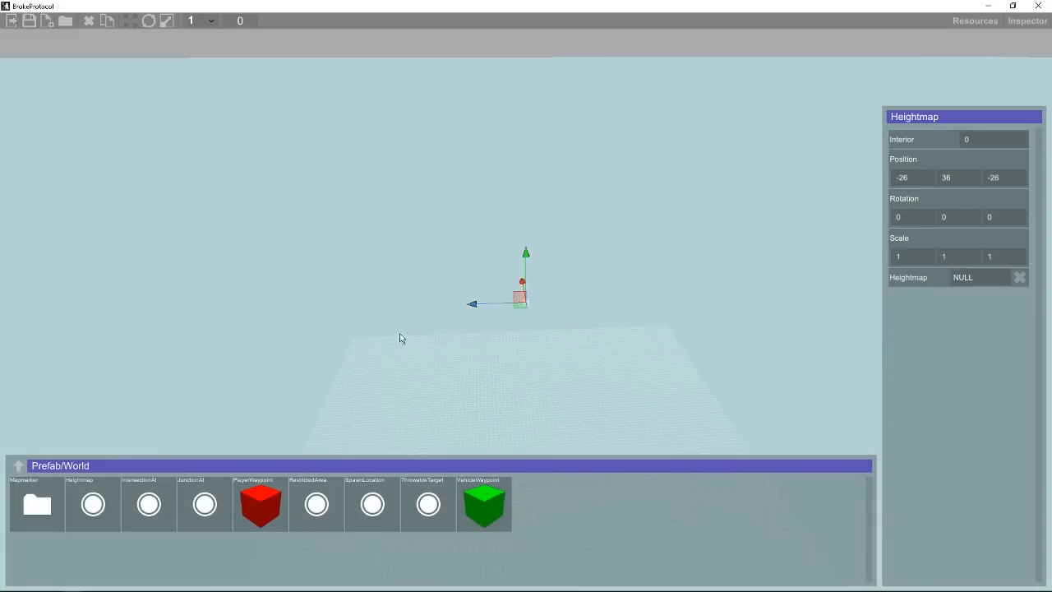
{"action": "left_click_drag", "start_coordinate": [400, 334], "coordinate": [535, 317], "text": "alt"}
{"action": "middle_click_drag", "start_coordinate": [376, 314], "coordinate": [425, 230]}
{"action": "left_click_drag", "start_coordinate": [425, 230], "coordinate": [572, 195], "text": "alt"}
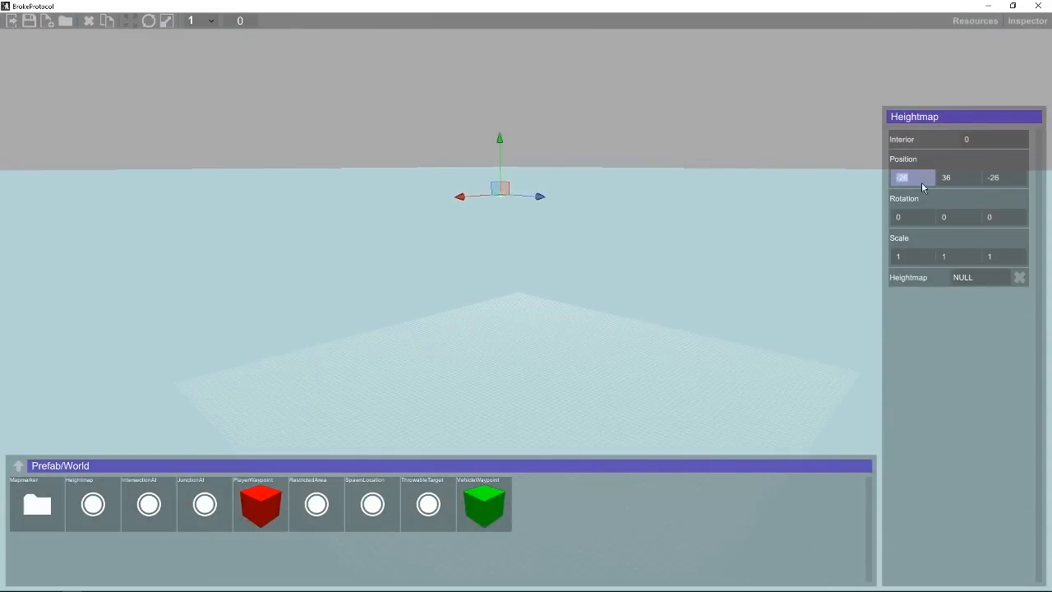
- Set the Heightmap object's position to 0, 0, 0
{"action": "type", "text": "0"}
{"action": "key", "text": "Tab"}
{"action": "type", "text": "0"}
{"action": "key", "text": "Tab"}
{"action": "type", "text": "0"}
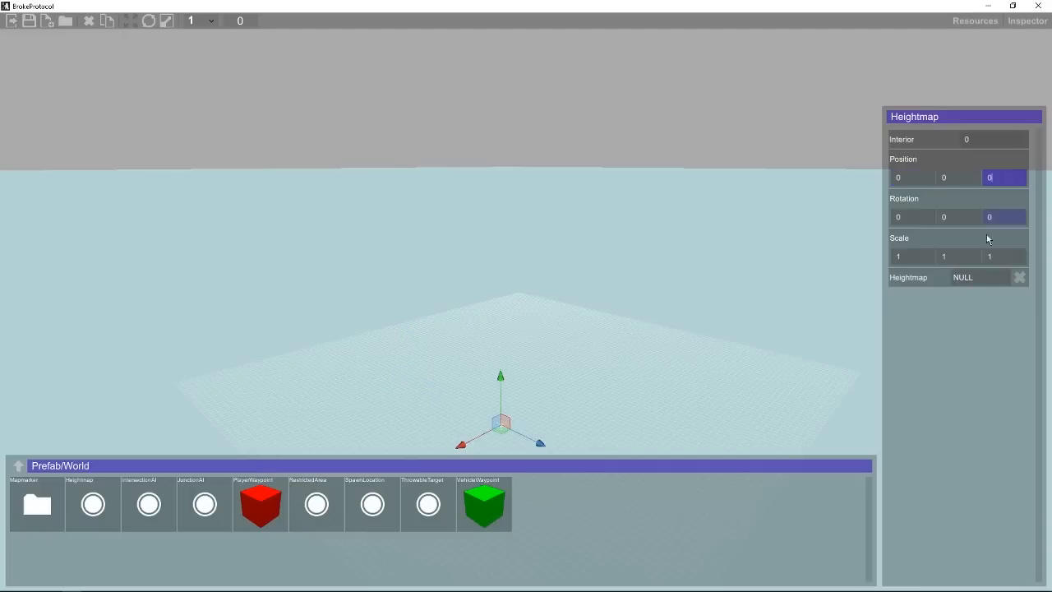
- Load the exported heightmap PNG from the Documents folder into the Heightmap object
{"action": "left_click", "coordinate": [965, 277]}
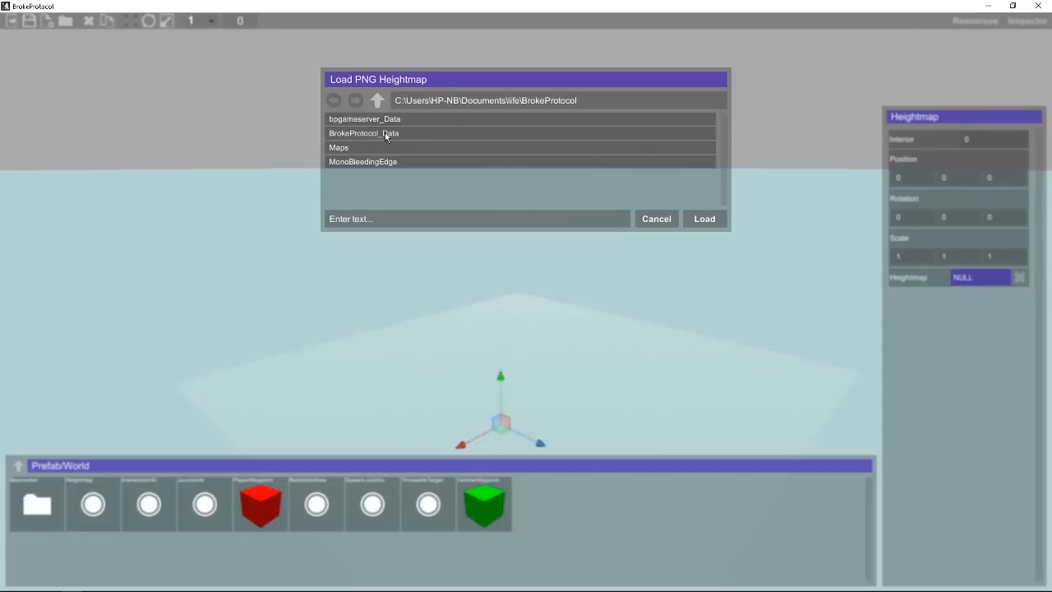
{"action": "left_click", "coordinate": [378, 102]}
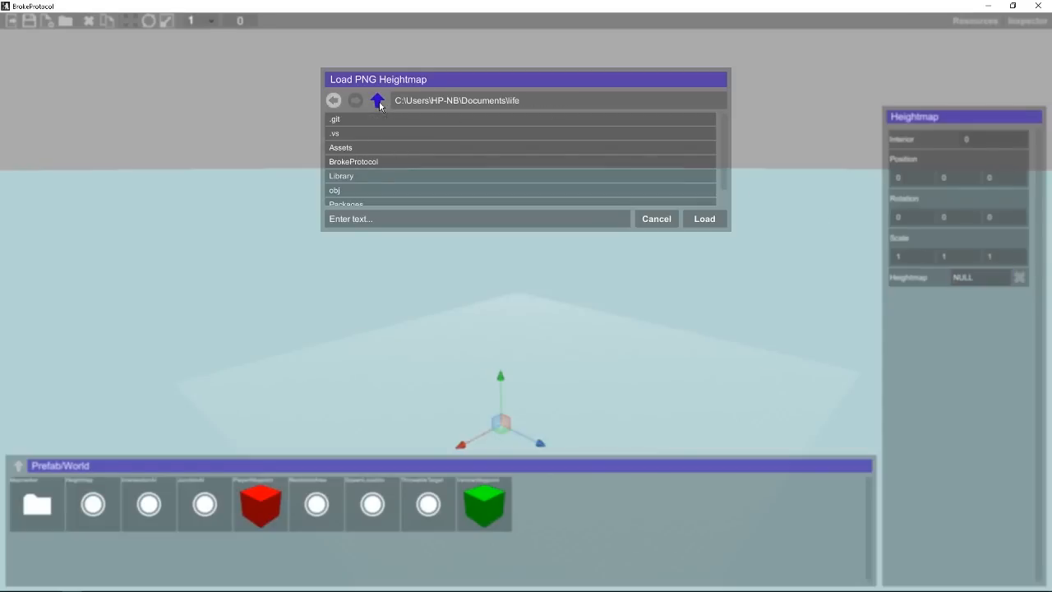
{"action": "left_click", "coordinate": [378, 102]}
{"action": "scroll", "coordinate": [402, 164], "scroll_direction": "down", "scroll_amount": 10}
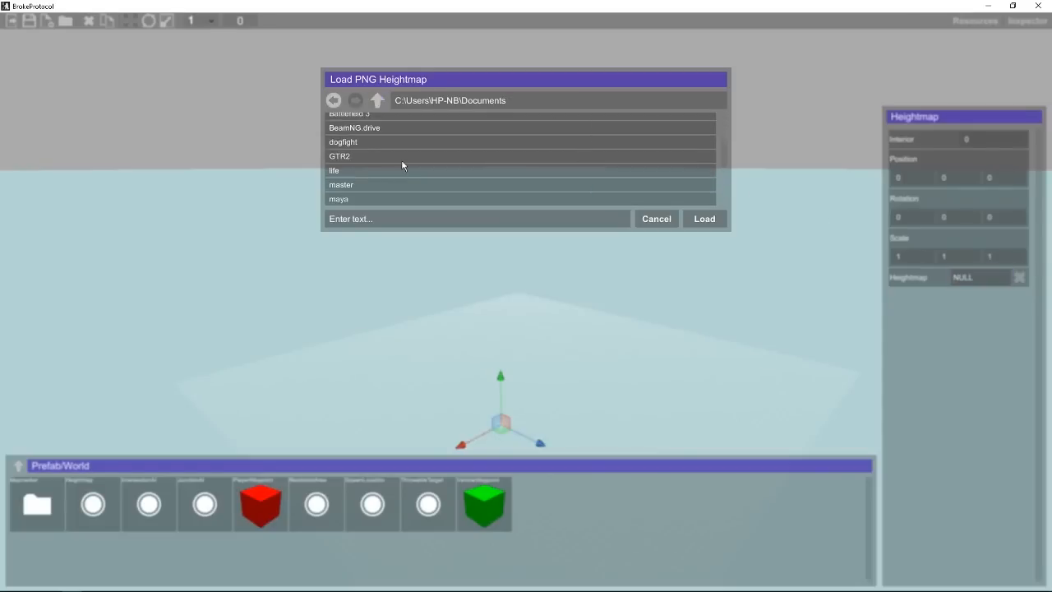
{"action": "left_click", "coordinate": [706, 219]}
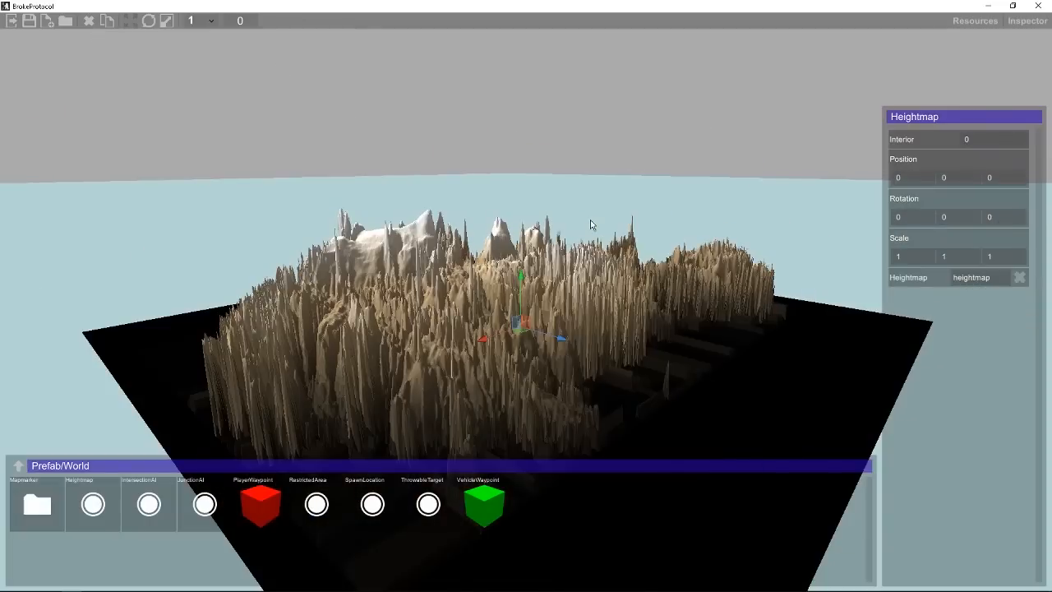
- Examine the generated terrain from several angles, from the whole island down to its surface detail
{"action": "right_click_drag", "start_coordinate": [590, 219], "coordinate": [590, 271]}
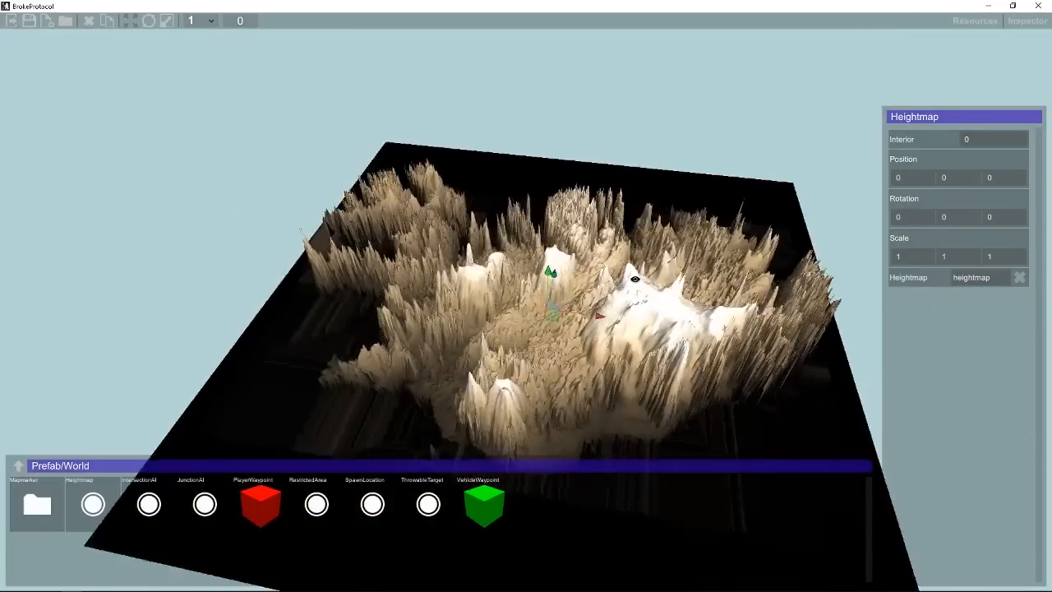
{"action": "left_click_drag", "start_coordinate": [634, 279], "coordinate": [746, 261], "text": "alt"}
{"action": "scroll", "coordinate": [747, 258], "scroll_direction": "down", "scroll_amount": 5}
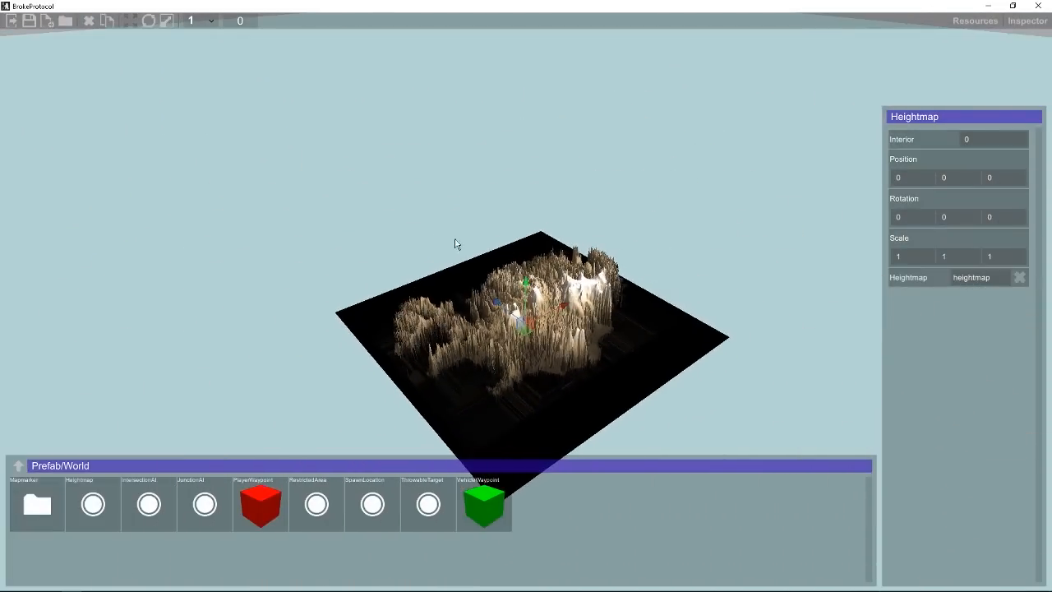
{"action": "left_click_drag", "start_coordinate": [432, 238], "coordinate": [569, 294], "text": "alt"}
{"action": "scroll", "coordinate": [628, 247], "scroll_direction": "up", "scroll_amount": 6}
{"action": "scroll", "coordinate": [569, 294], "scroll_direction": "up", "scroll_amount": 4}
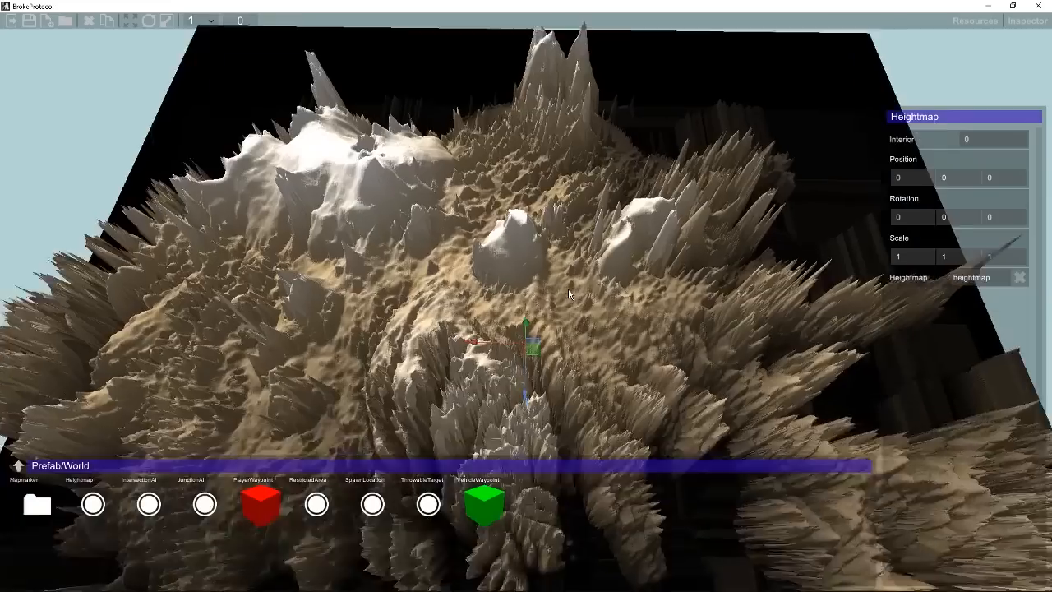
{"action": "scroll", "coordinate": [569, 293], "scroll_direction": "up", "scroll_amount": 8}
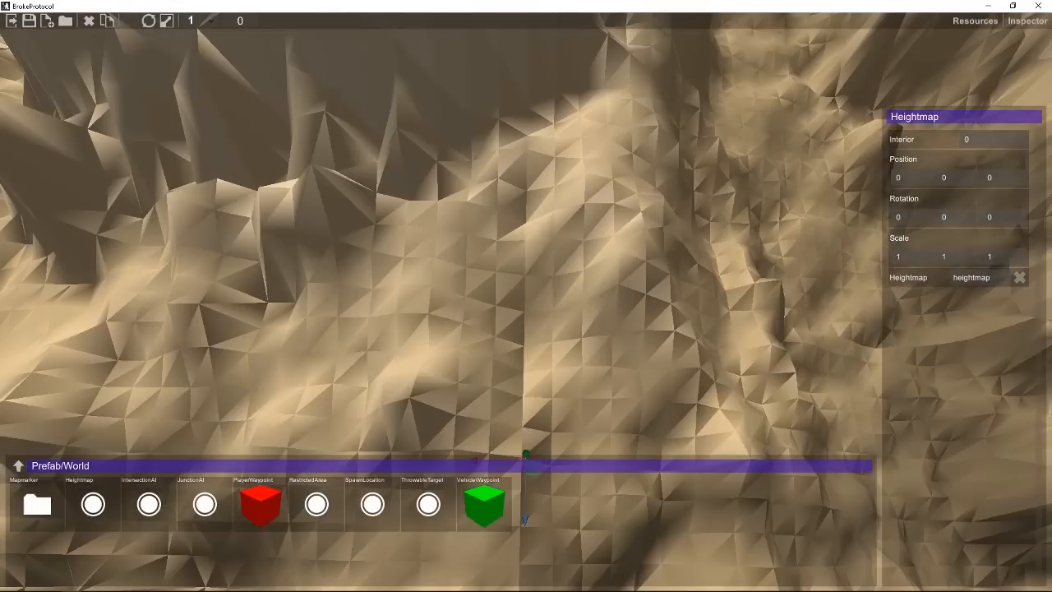
- Set the Heightmap object's X scale to 5 and its Z scale to 5
{"action": "left_click_drag", "start_coordinate": [564, 281], "coordinate": [510, 303], "text": "alt"}
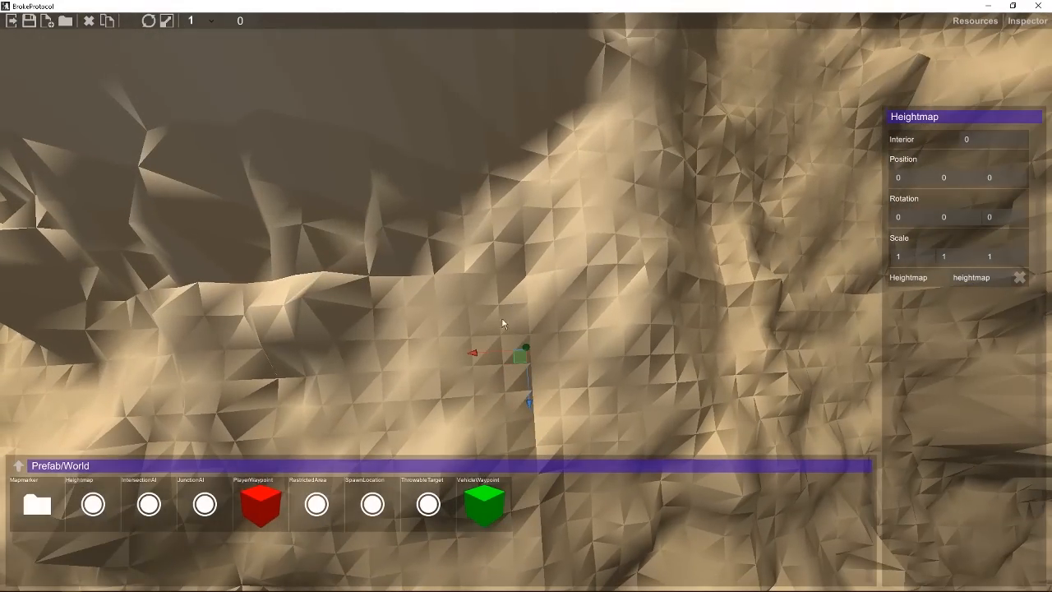
{"action": "left_click_drag", "start_coordinate": [510, 302], "coordinate": [469, 321], "text": "alt"}
{"action": "scroll", "coordinate": [535, 281], "scroll_direction": "up", "scroll_amount": 3}
{"action": "scroll", "coordinate": [505, 272], "scroll_direction": "down", "scroll_amount": 3}
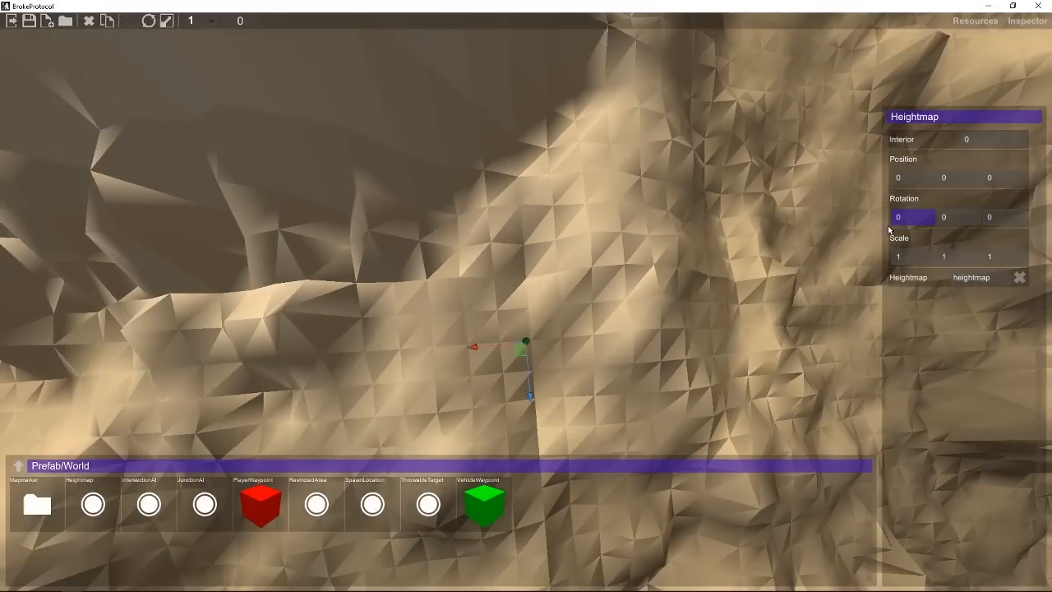
{"action": "scroll", "coordinate": [494, 251], "scroll_direction": "down", "scroll_amount": 3}
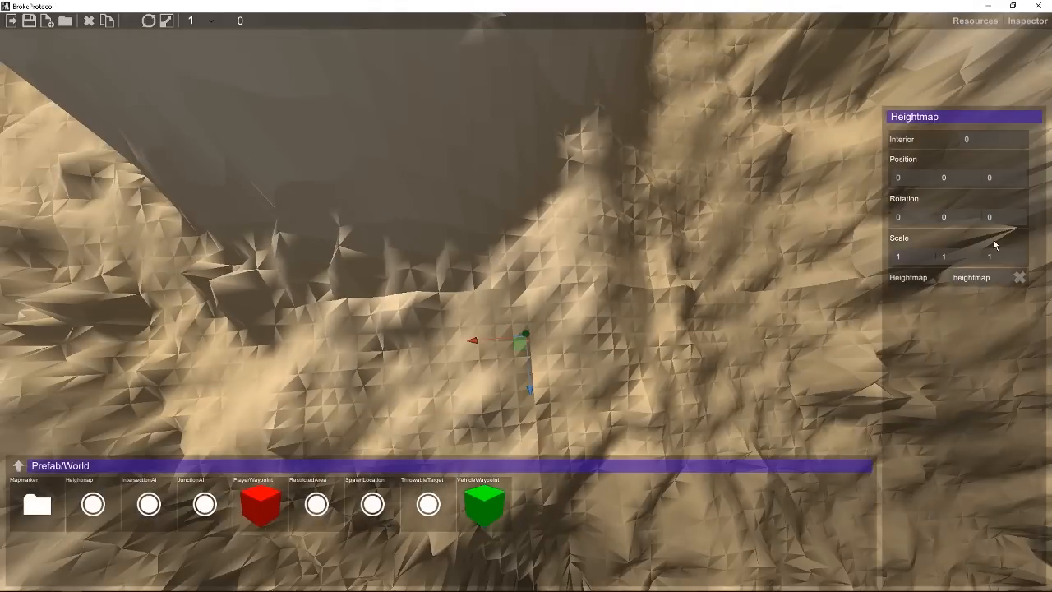
{"action": "left_click", "coordinate": [894, 261]}
{"action": "type", "text": "5"}
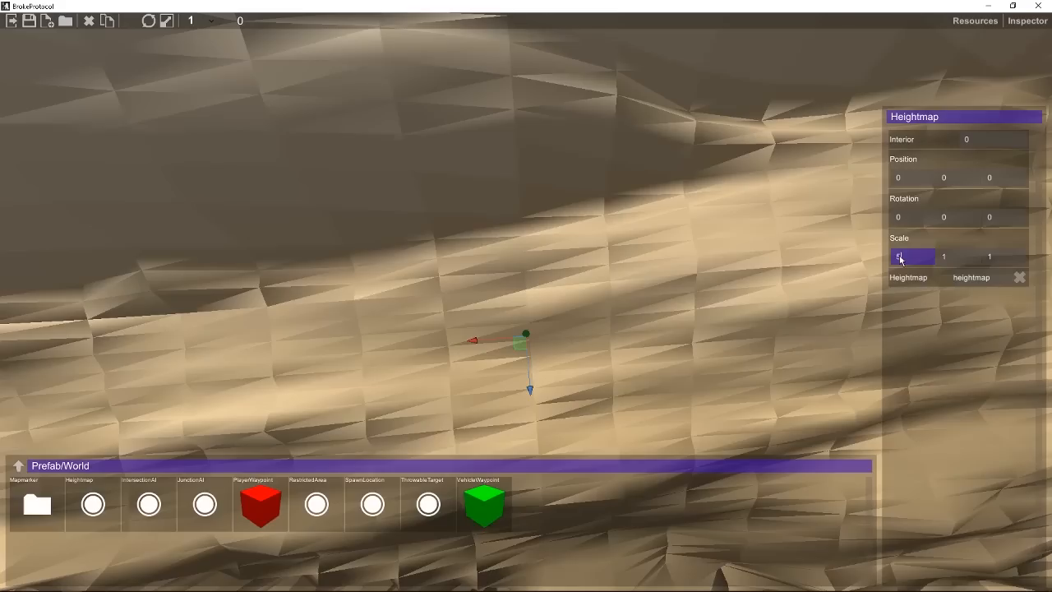
{"action": "left_click", "coordinate": [994, 258]}
{"action": "type", "text": "5"}
- Try a Y scale of -0.20 on the Heightmap object
{"action": "scroll", "coordinate": [586, 271], "scroll_direction": "down", "scroll_amount": 10}
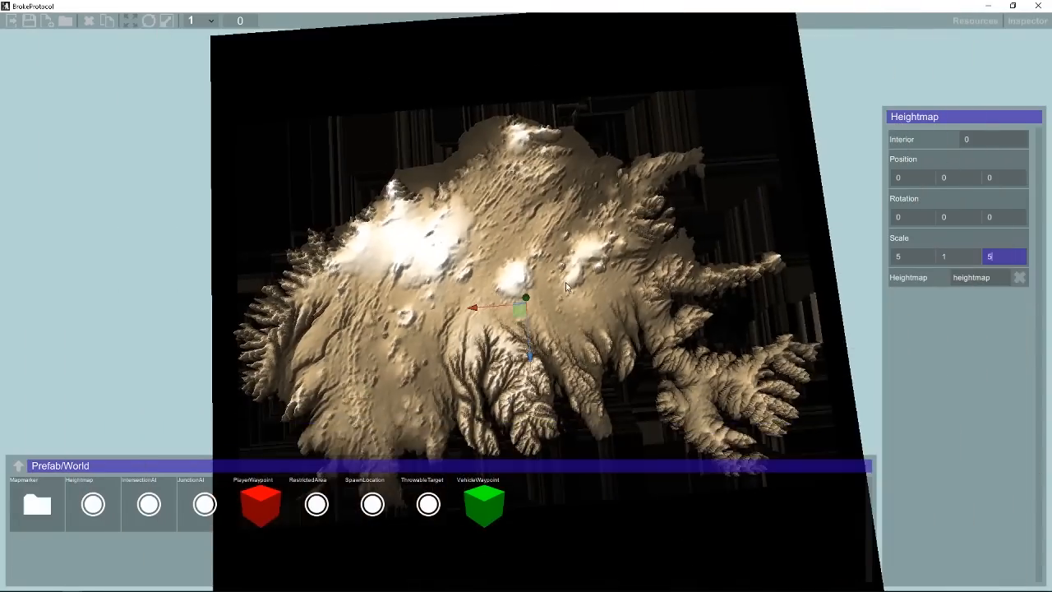
{"action": "left_click_drag", "start_coordinate": [565, 286], "coordinate": [626, 173], "text": "alt"}
{"action": "scroll", "coordinate": [557, 186], "scroll_direction": "up", "scroll_amount": 5}
{"action": "mouse_move", "coordinate": [558, 186]}
{"action": "left_mouse_down", "text": "alt"}
{"action": "mouse_move", "coordinate": [581, 251]}
{"action": "mouse_move", "coordinate": [574, 198]}
{"action": "left_mouse_up", "text": "alt"}
{"action": "scroll", "coordinate": [582, 252], "scroll_direction": "up", "scroll_amount": 3}
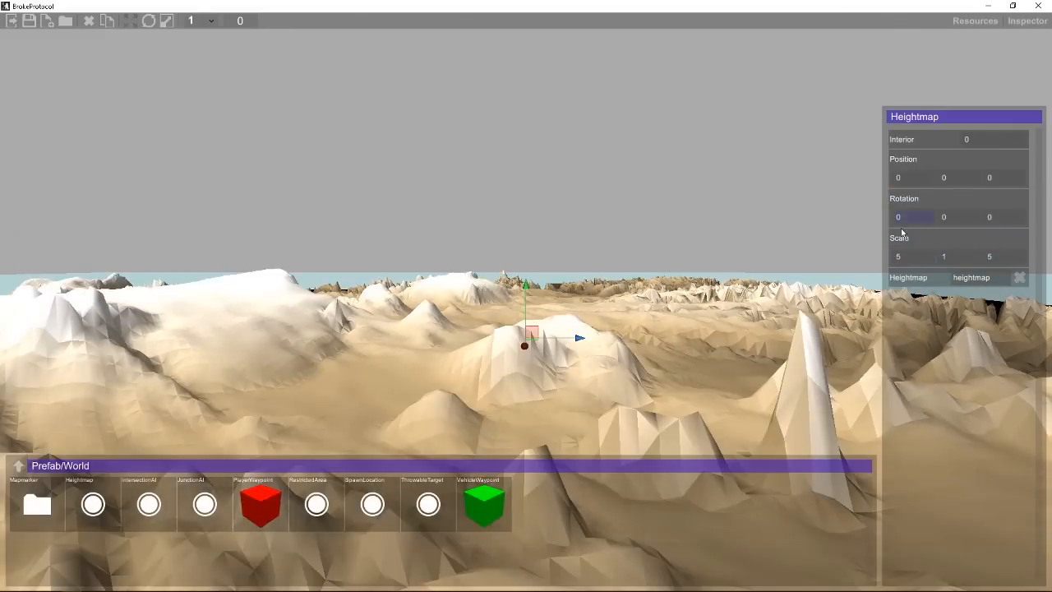
{"action": "left_click", "coordinate": [953, 258]}
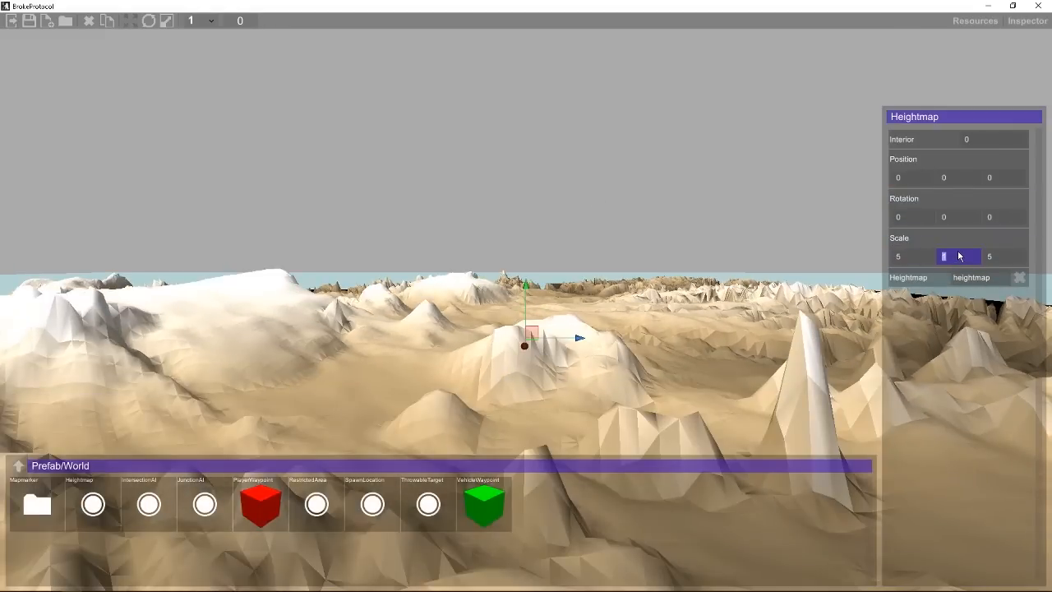
{"action": "type", "text": "-0.10"}
{"action": "key", "text": "BackSpace"}
{"action": "key", "text": "BackSpace"}
{"action": "type", "text": "20"}
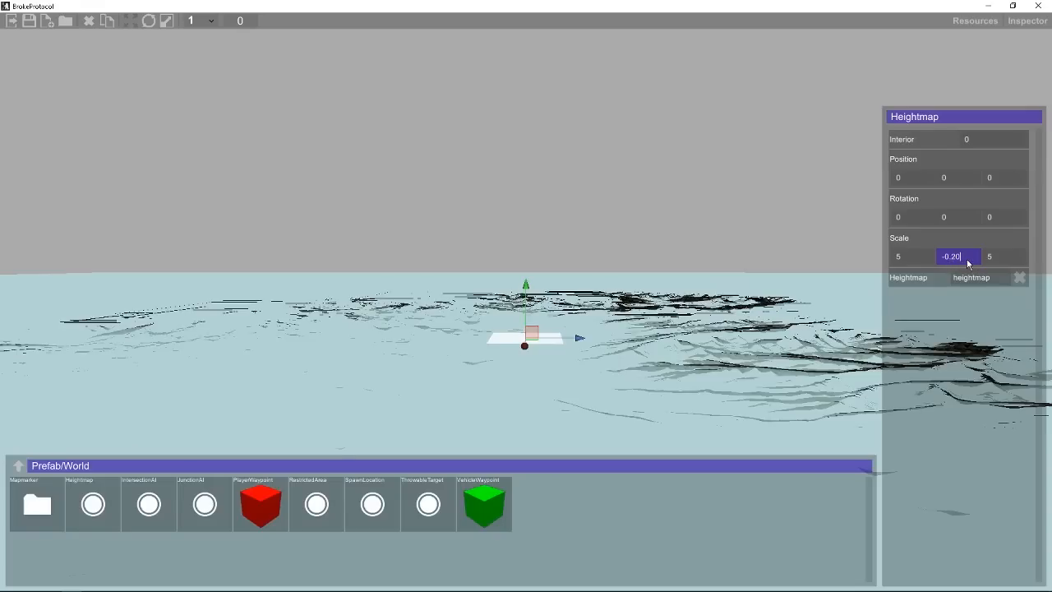
- Set the Heightmap object's X scale to 5 and its Y scale to 0.5
{"action": "left_click", "coordinate": [914, 257]}
{"action": "type", "text": "5"}
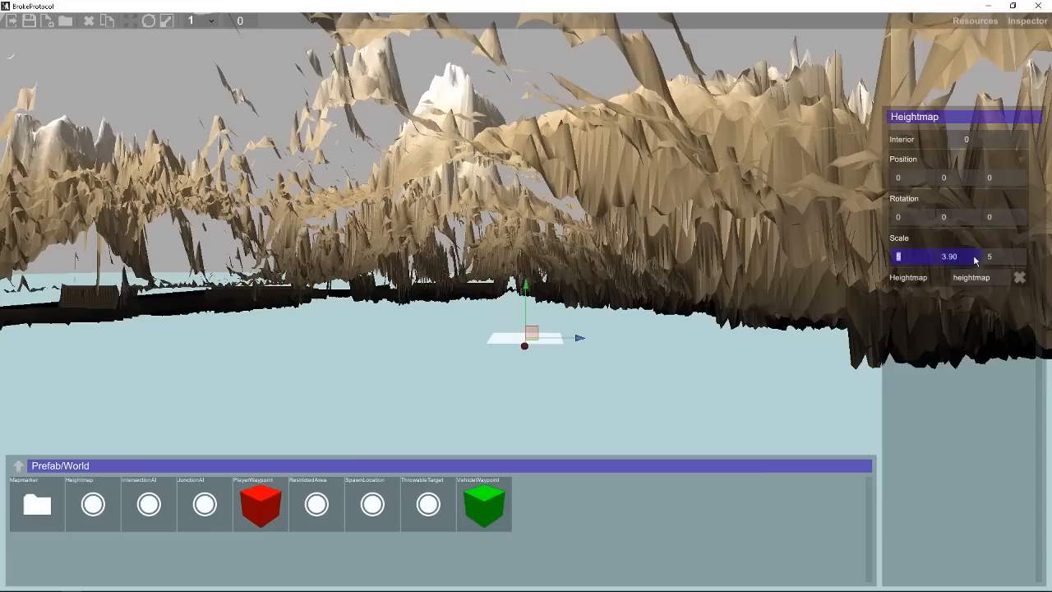
{"action": "key", "text": "Tab"}
{"action": "type", "text": "5"}
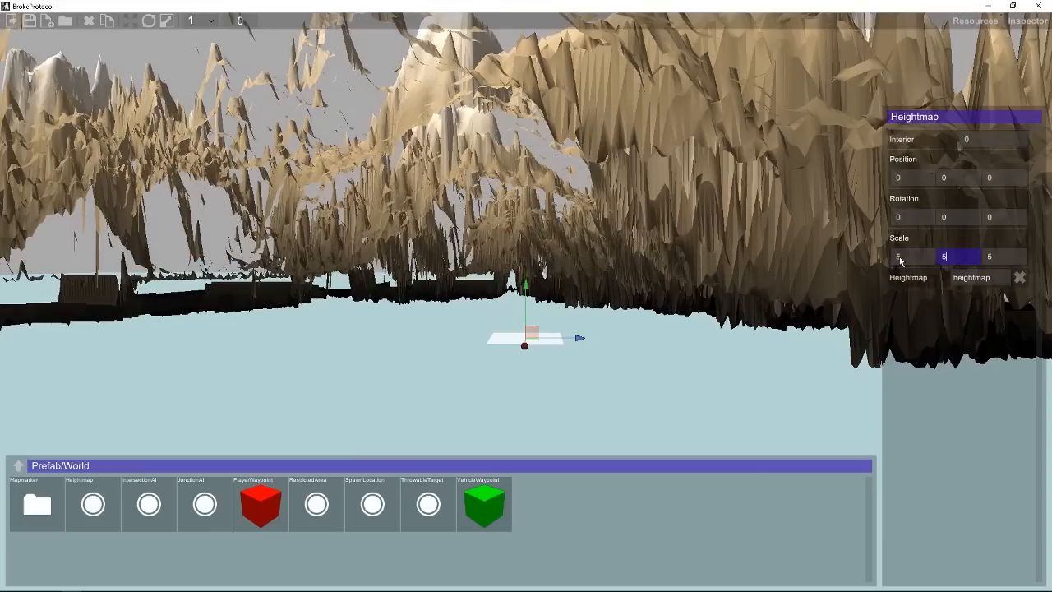
{"action": "key", "text": "BackSpace"}
{"action": "type", "text": "0.5"}
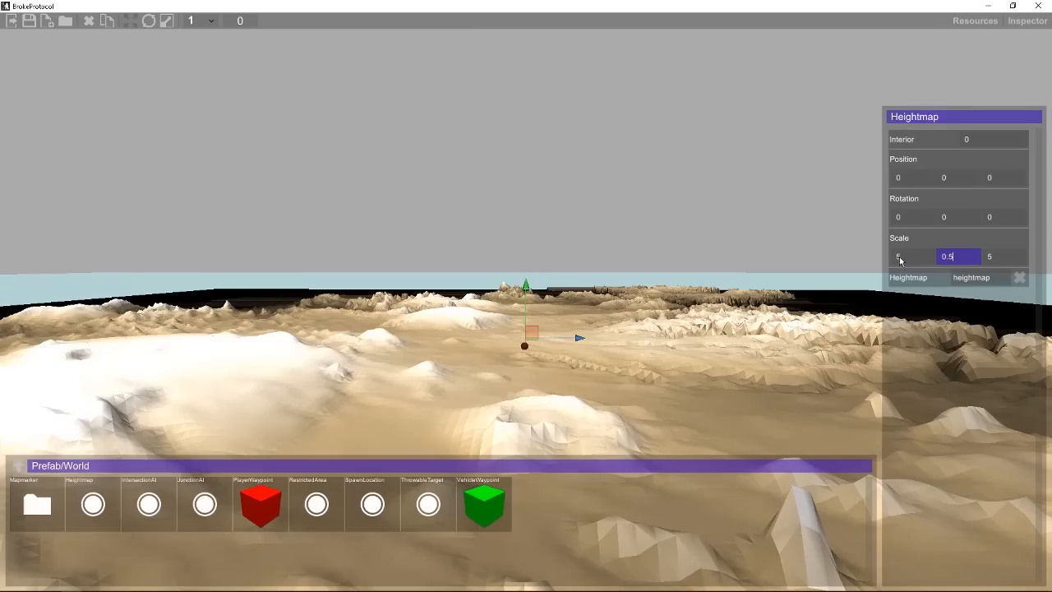
- Examine the rescaled terrain, from close-up hills and craters to the whole island
{"action": "left_click_drag", "start_coordinate": [630, 251], "coordinate": [406, 309], "text": "alt"}
{"action": "scroll", "coordinate": [406, 309], "scroll_direction": "up", "scroll_amount": 10}
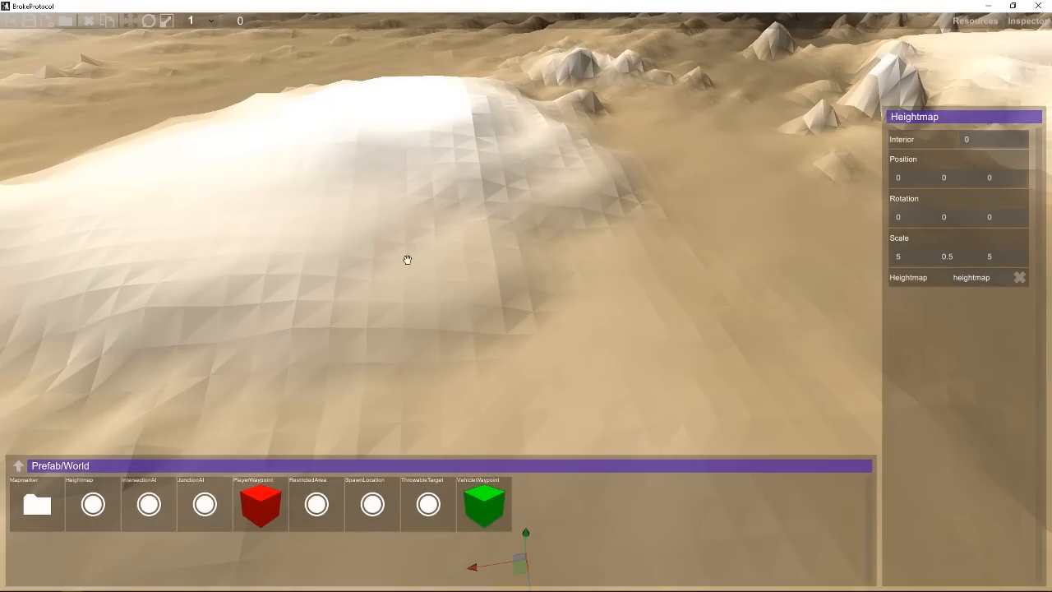
{"action": "middle_click_drag", "start_coordinate": [407, 259], "coordinate": [524, 160]}
{"action": "scroll", "coordinate": [524, 160], "scroll_direction": "down", "scroll_amount": 15}
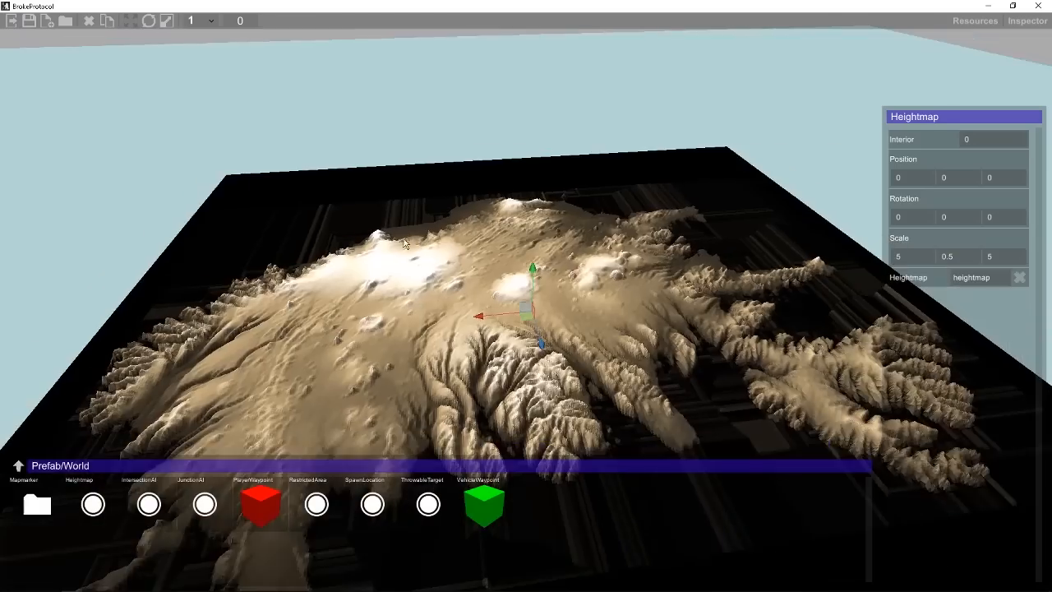
{"action": "scroll", "coordinate": [493, 228], "scroll_direction": "up", "scroll_amount": 15}
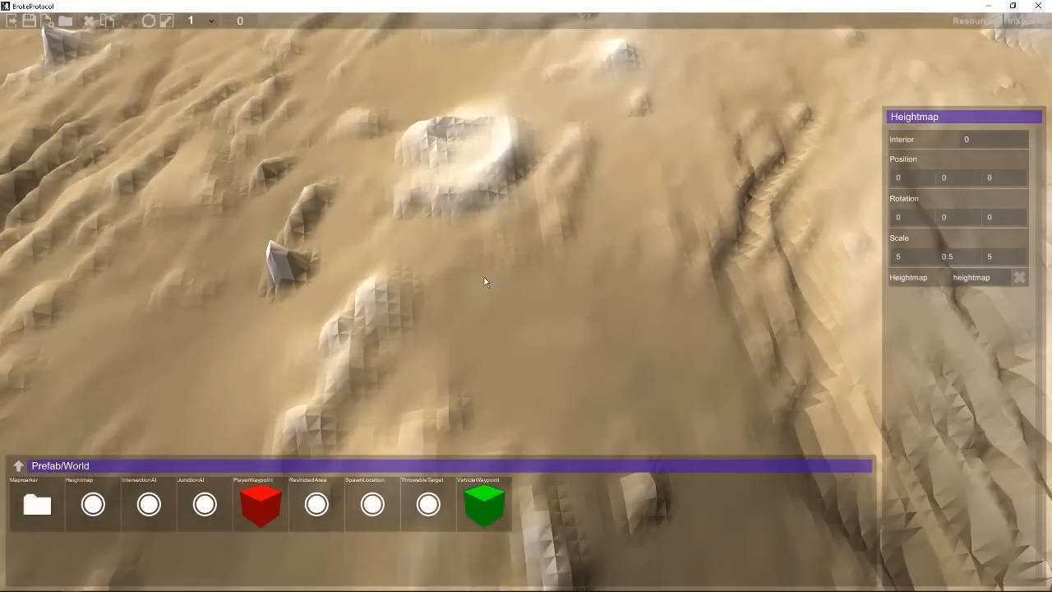
{"action": "scroll", "coordinate": [484, 281], "scroll_direction": "down", "scroll_amount": 15}
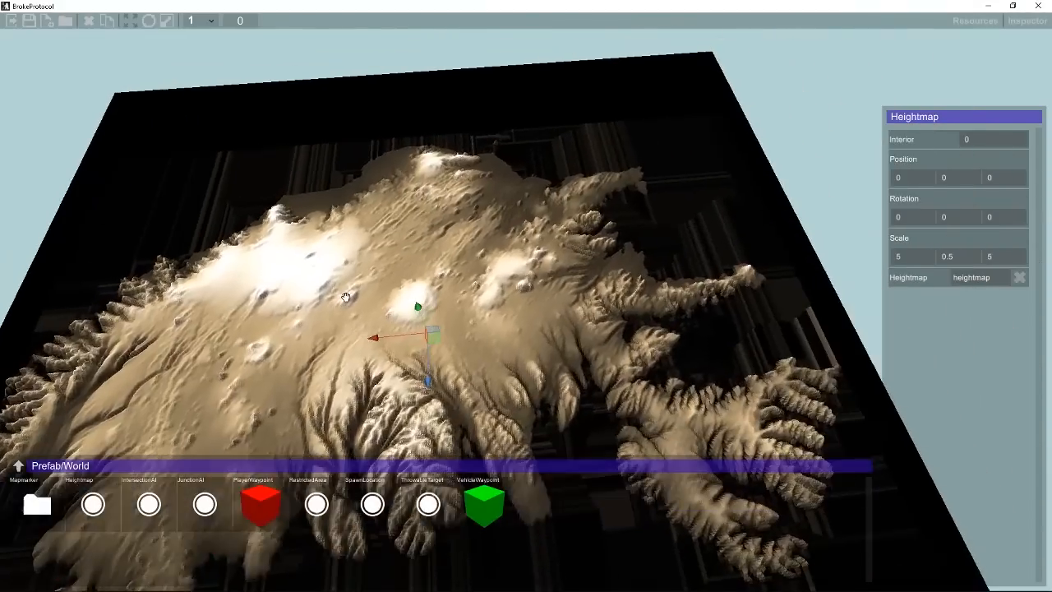
- Place the ApartmentLargeDamaged2, ApartmentSmall1 and ApartmentSmall3 prefabs from Prefab/Object/Building on the sandy slope beside the jagged coast
{"action": "left_click", "coordinate": [19, 466]}
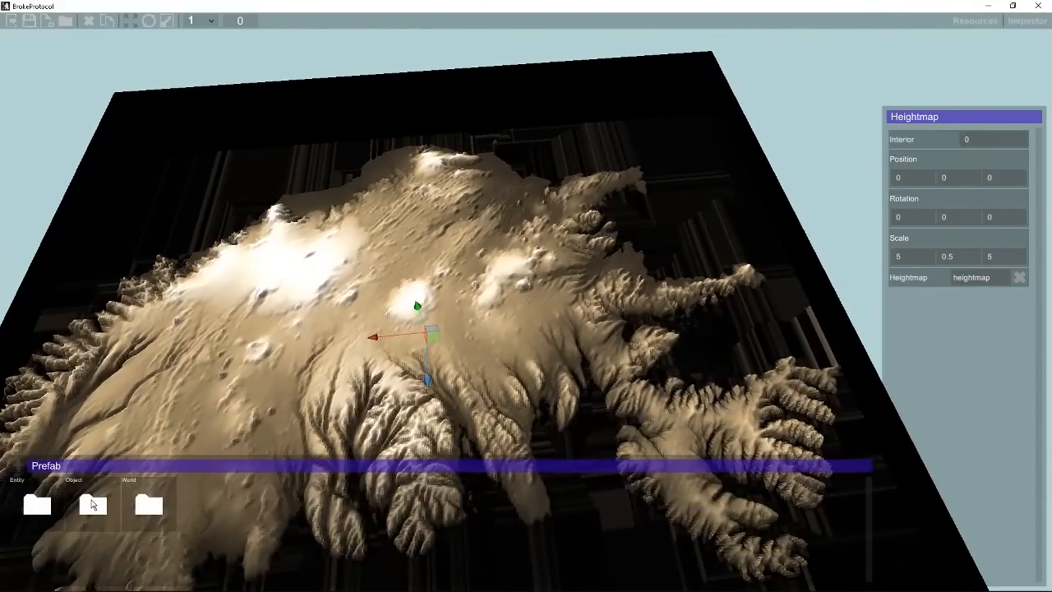
{"action": "double_click", "coordinate": [93, 504]}
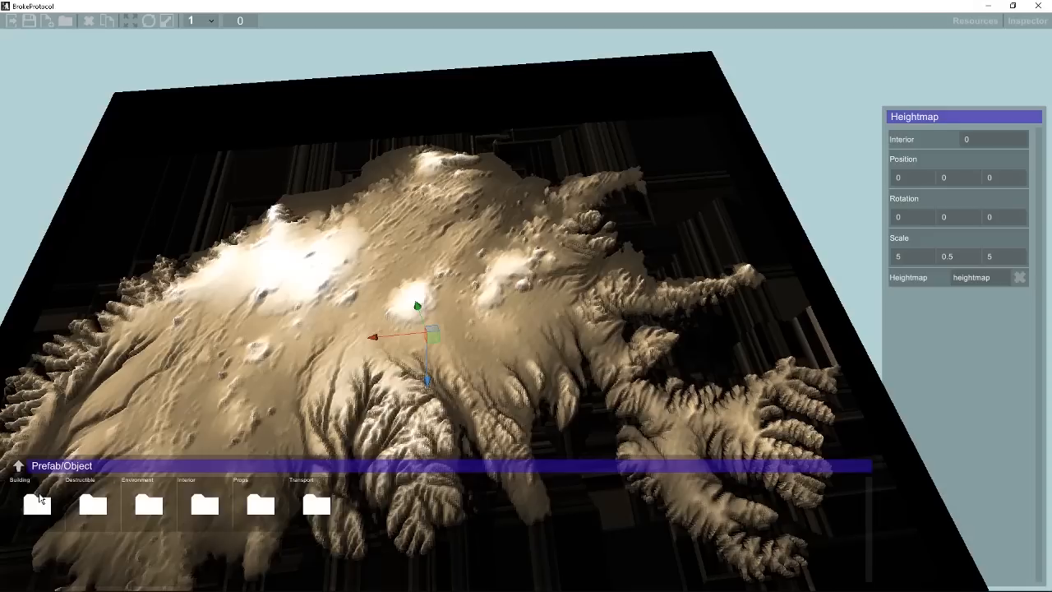
{"action": "double_click", "coordinate": [33, 505]}
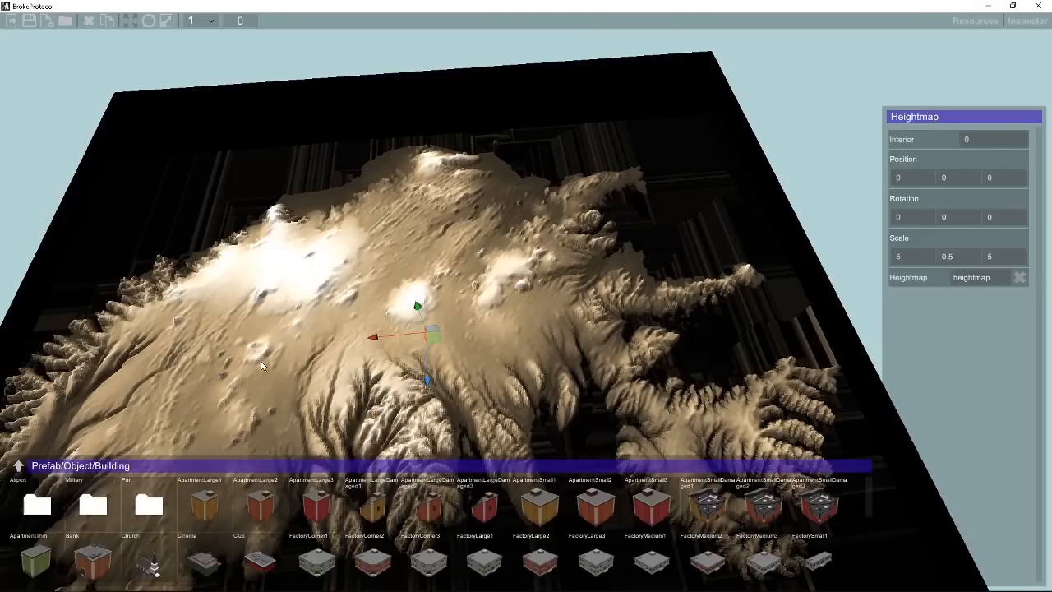
{"action": "scroll", "coordinate": [509, 301], "scroll_direction": "up", "scroll_amount": 5}
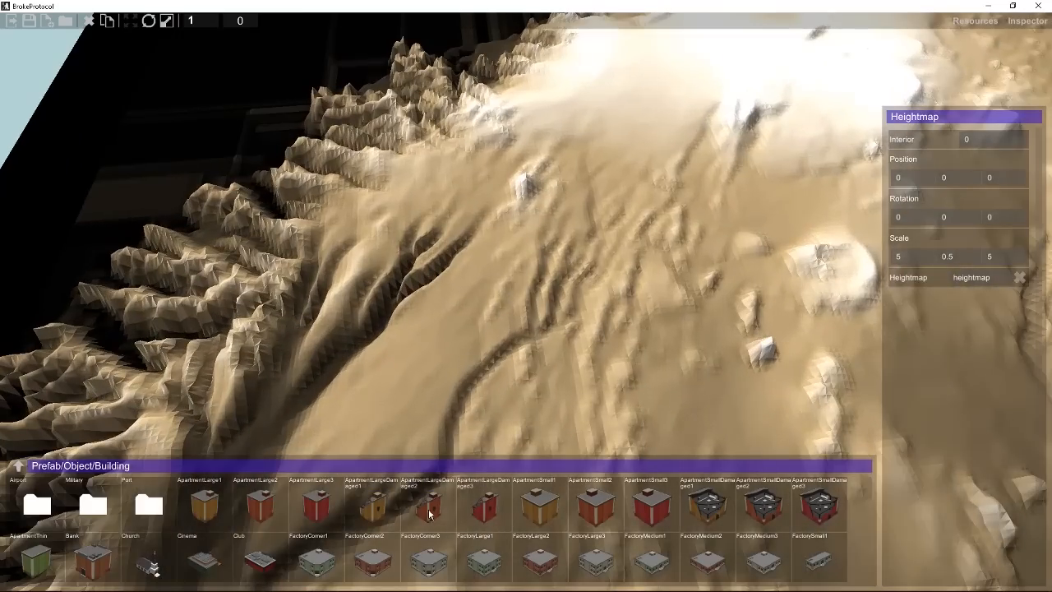
{"action": "left_click", "coordinate": [429, 512]}
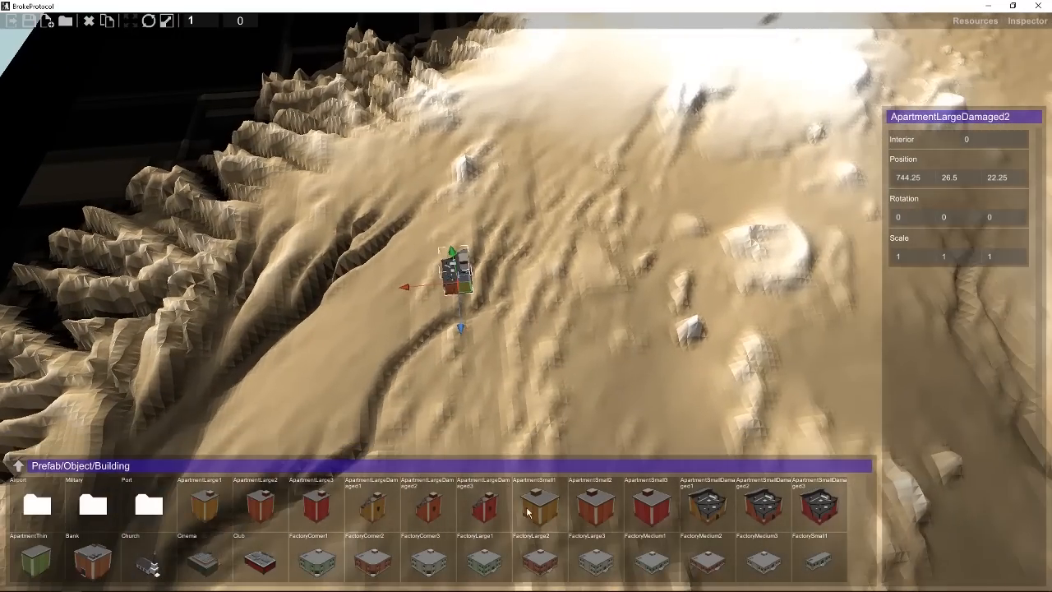
{"action": "left_click", "coordinate": [517, 493]}
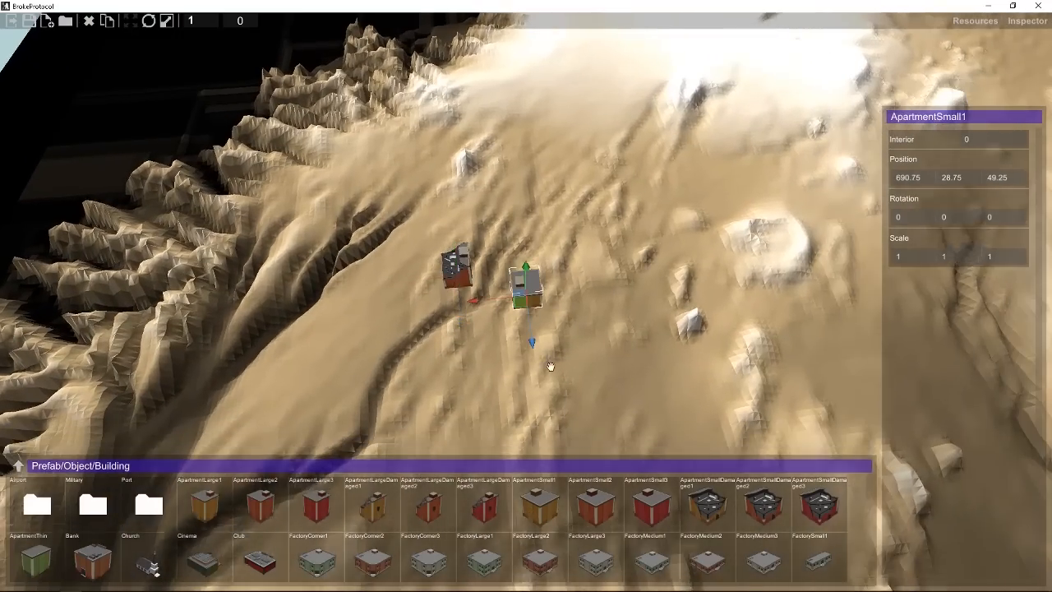
{"action": "left_click", "coordinate": [637, 512]}
- Place a Club building on flat ground near the domed white hill, at about -286.25, 22.25, -57.25
{"action": "scroll", "coordinate": [514, 394], "scroll_direction": "down", "scroll_amount": 5}
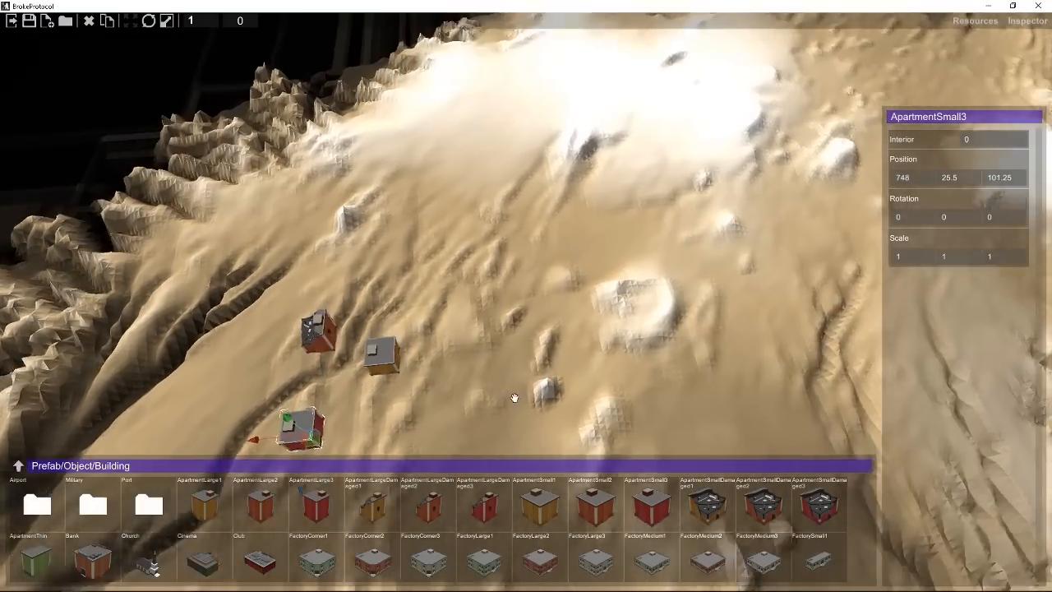
{"action": "scroll", "coordinate": [484, 350], "scroll_direction": "up", "scroll_amount": 5}
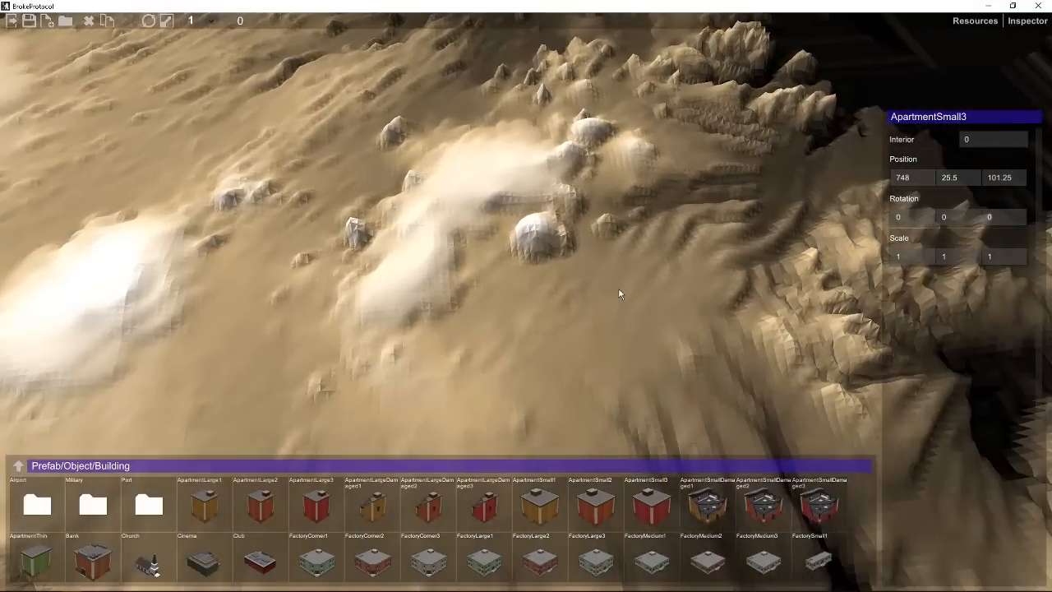
{"action": "scroll", "coordinate": [619, 294], "scroll_direction": "up", "scroll_amount": 3}
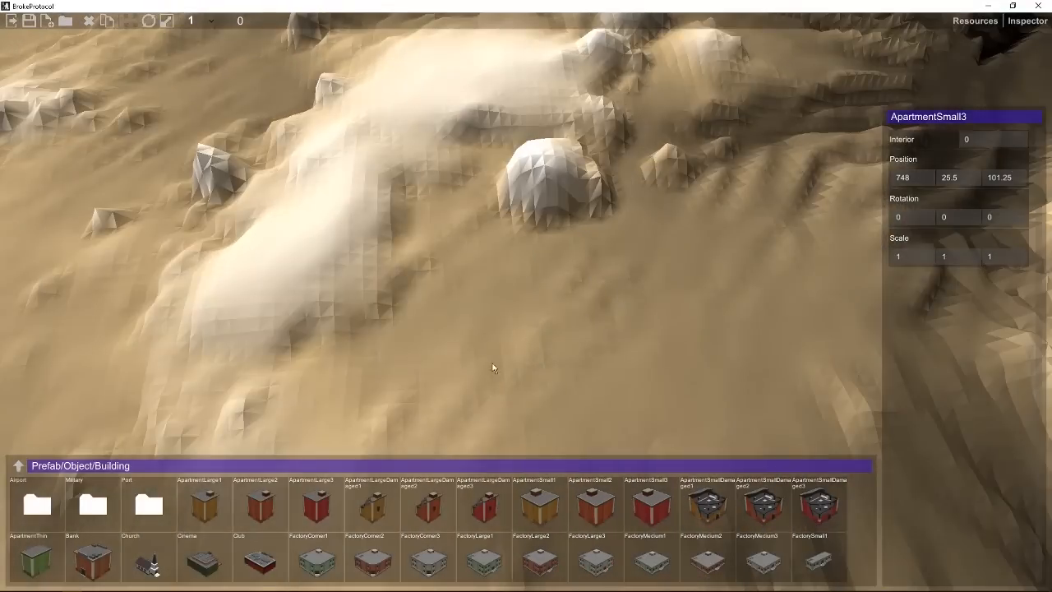
{"action": "left_click", "coordinate": [258, 562]}
{"action": "middle_click_drag", "start_coordinate": [687, 395], "coordinate": [598, 345]}
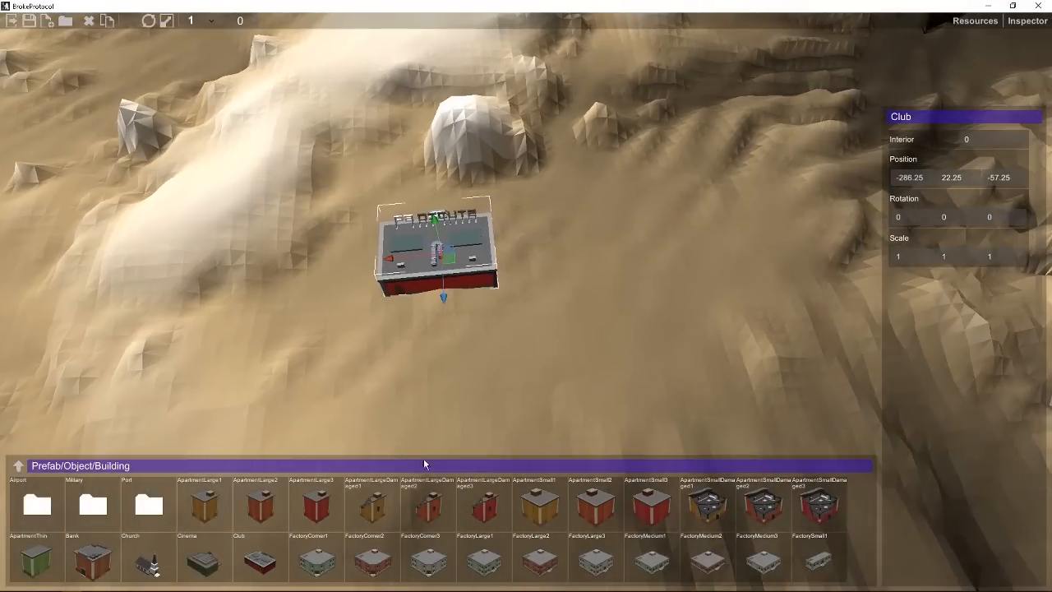
- Place a FactoryCorner1 building beside the Club and move it to about -315, 21, -2
{"action": "left_click", "coordinate": [317, 561]}
{"action": "right_click_drag", "start_coordinate": [406, 369], "coordinate": [553, 300]}
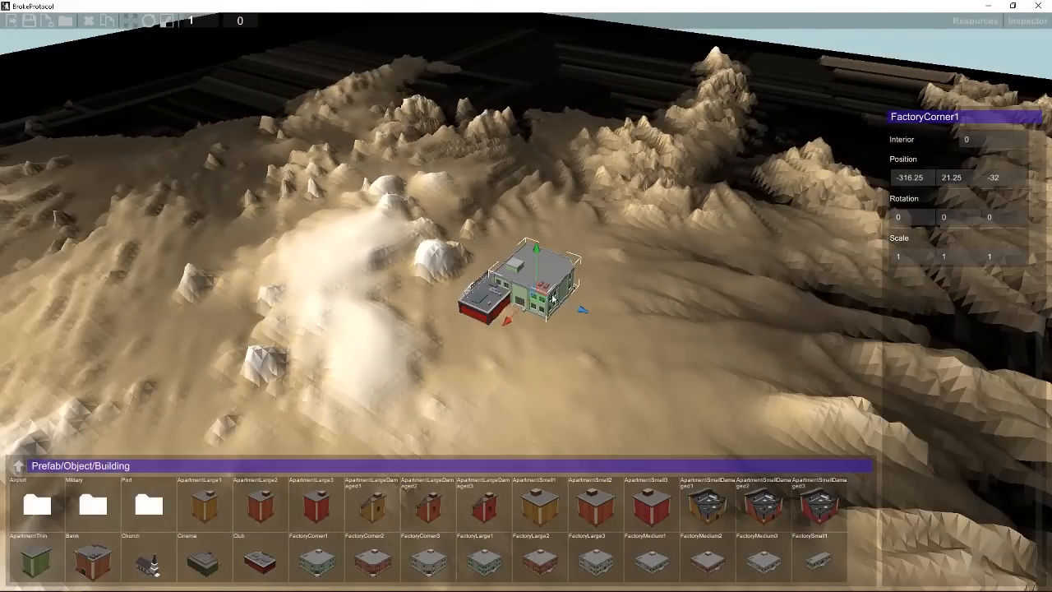
{"action": "left_click_drag", "start_coordinate": [540, 304], "coordinate": [577, 318]}
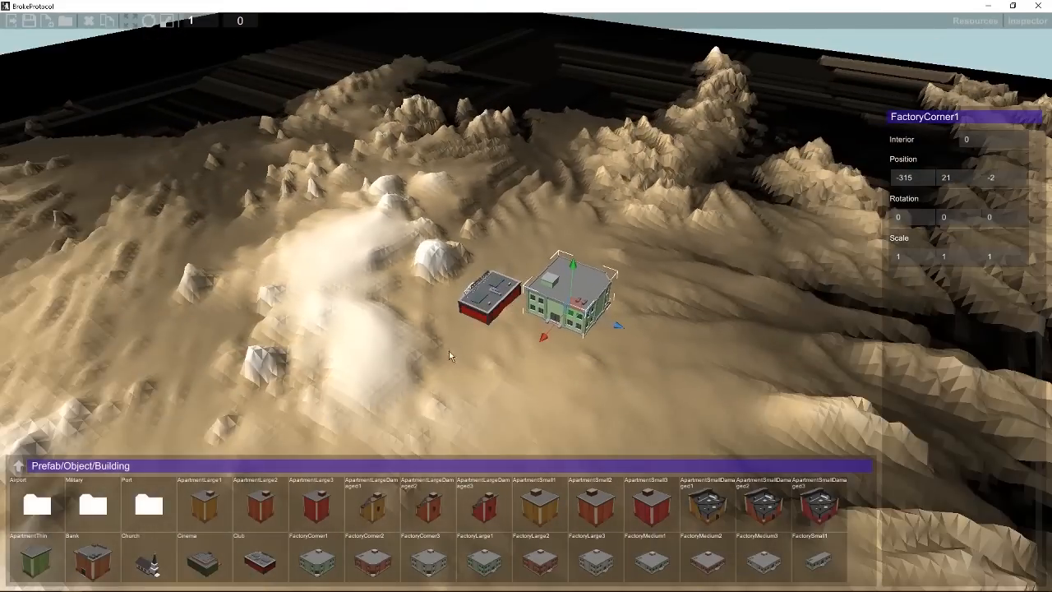
- Place a FactoryCorner2 building near the Club and move it to about -250, 24, 3
{"action": "right_click_drag", "start_coordinate": [449, 352], "coordinate": [438, 354]}
{"action": "left_click", "coordinate": [374, 564]}
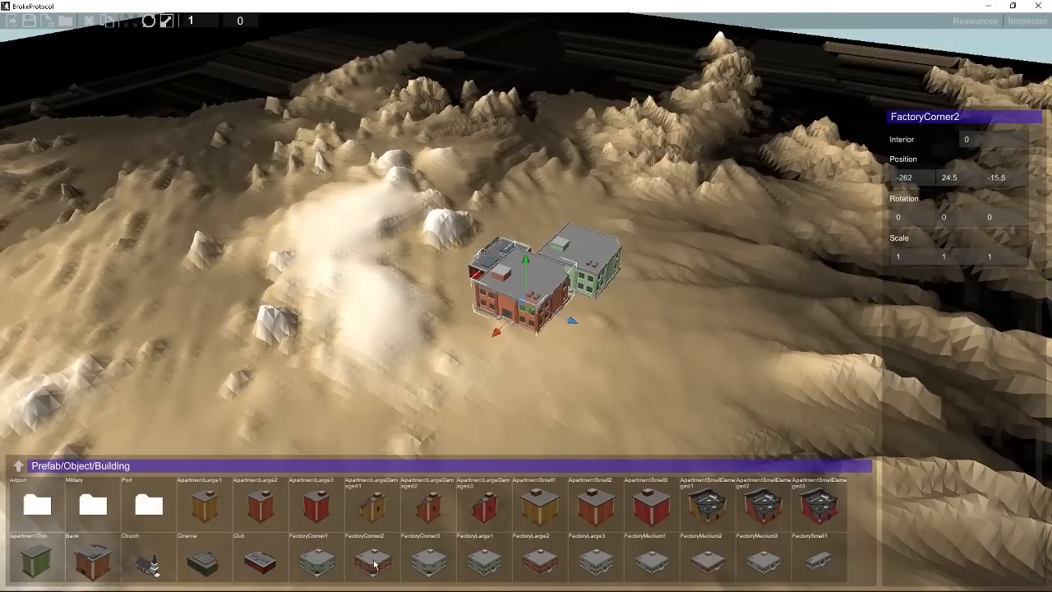
{"action": "left_click_drag", "start_coordinate": [529, 309], "coordinate": [544, 330]}
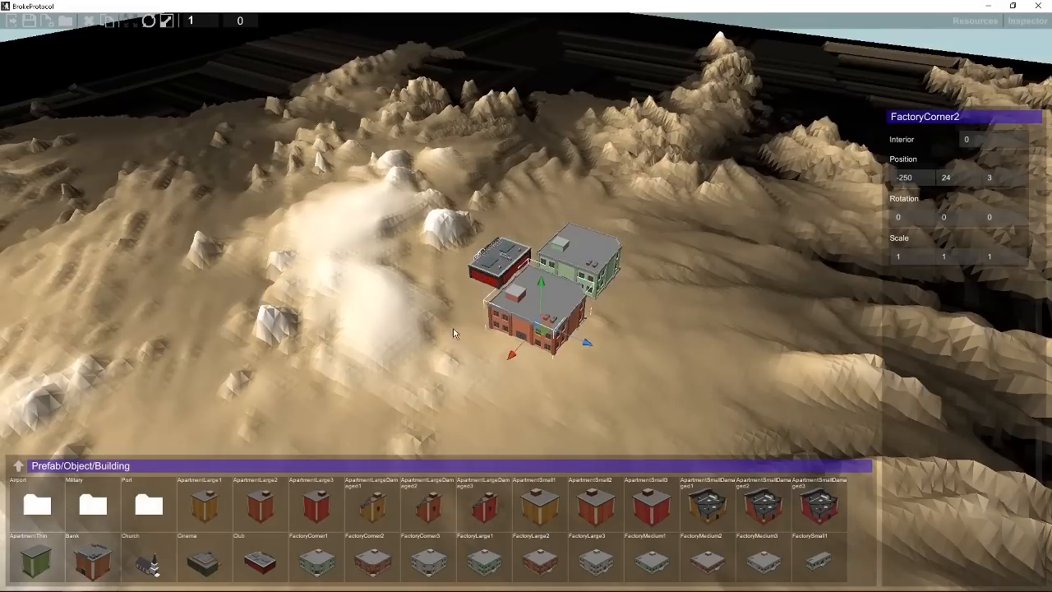
- Move FactoryCorner2 along the terrain away from the other two buildings, to about -251, 24, 29
{"action": "right_click_drag", "start_coordinate": [455, 329], "coordinate": [504, 290]}
{"action": "scroll", "coordinate": [504, 291], "scroll_direction": "up", "scroll_amount": 5}
{"action": "scroll", "coordinate": [556, 289], "scroll_direction": "up", "scroll_amount": 3}
{"action": "right_click_drag", "start_coordinate": [579, 263], "coordinate": [618, 269]}
{"action": "scroll", "coordinate": [659, 299], "scroll_direction": "up", "scroll_amount": 4}
{"action": "scroll", "coordinate": [661, 303], "scroll_direction": "down", "scroll_amount": 8}
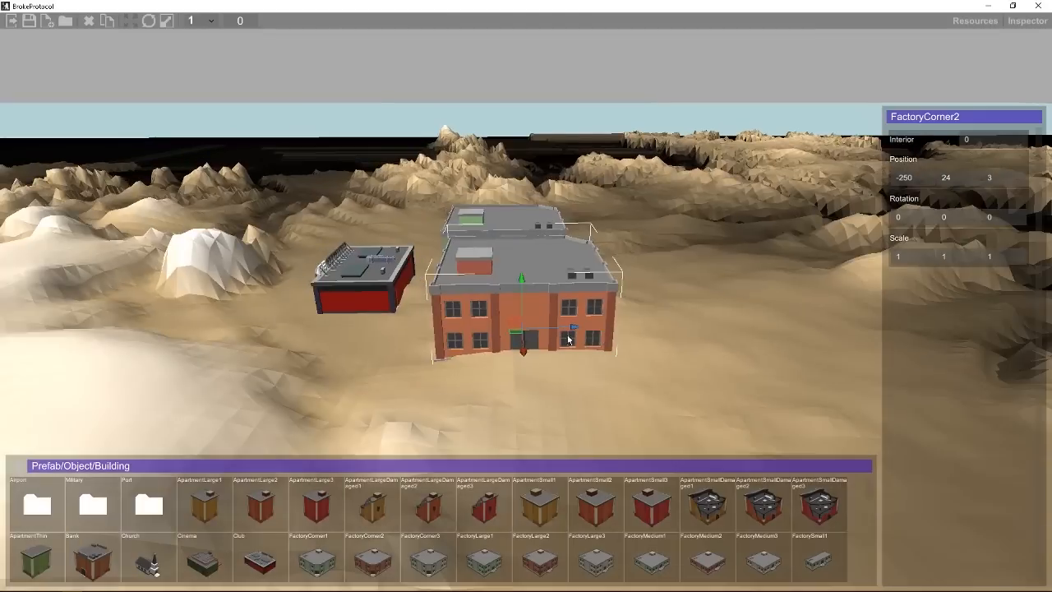
{"action": "left_click_drag", "start_coordinate": [513, 331], "coordinate": [596, 327]}
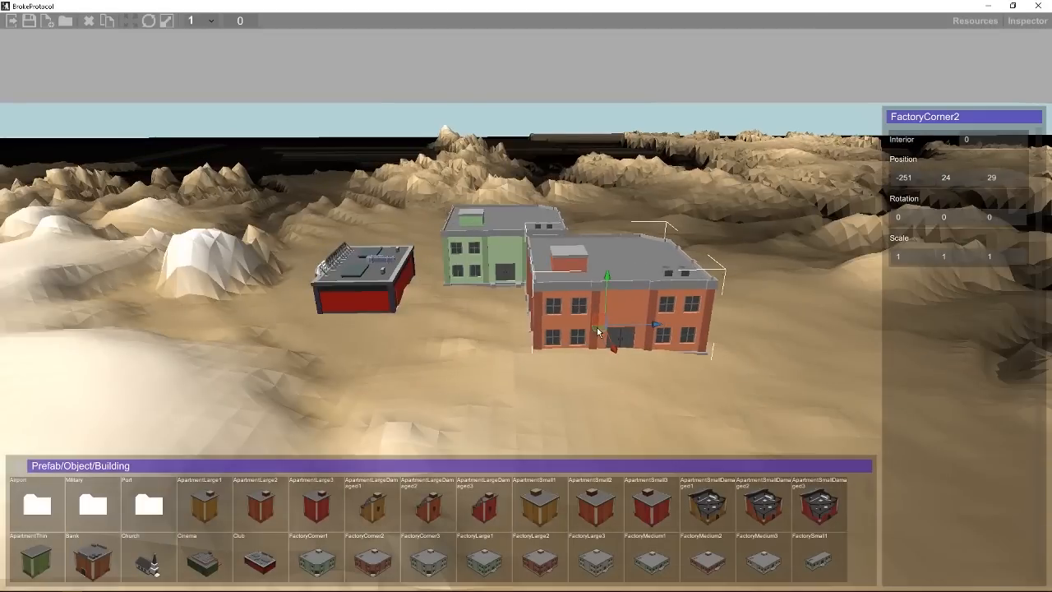
- Rotate FactoryCorner2 to 270 degrees about the Y axis and scale it up in height
{"action": "right_click_drag", "start_coordinate": [488, 307], "coordinate": [245, 305]}
{"action": "left_click_drag", "start_coordinate": [245, 305], "coordinate": [435, 305], "text": "alt"}
{"action": "scroll", "coordinate": [604, 307], "scroll_direction": "up", "scroll_amount": 3}
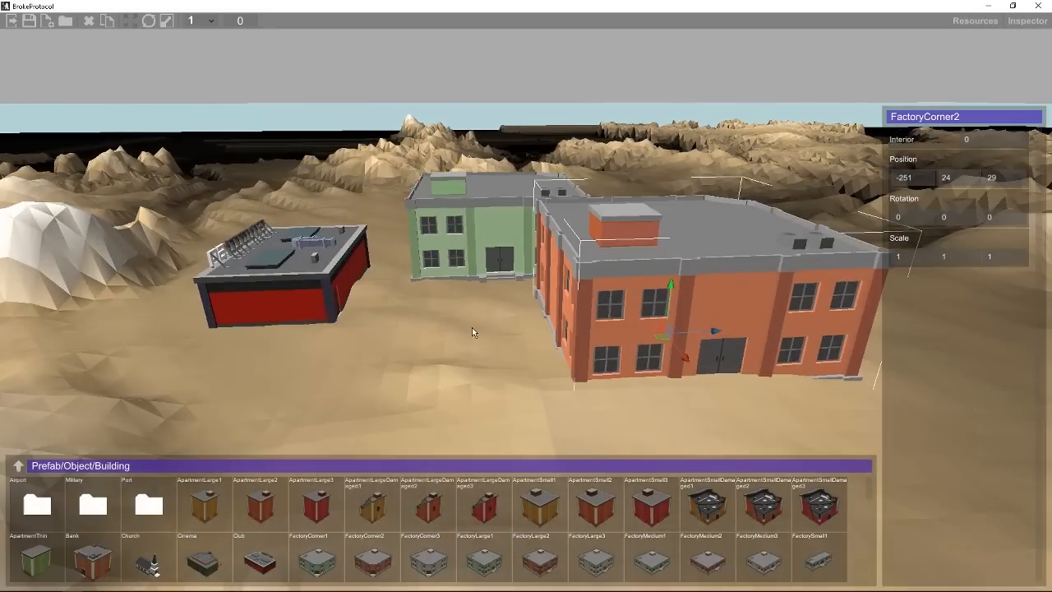
{"action": "left_click_drag", "start_coordinate": [472, 327], "coordinate": [565, 304], "text": "alt"}
{"action": "key", "text": "e"}
{"action": "key", "text": "r"}
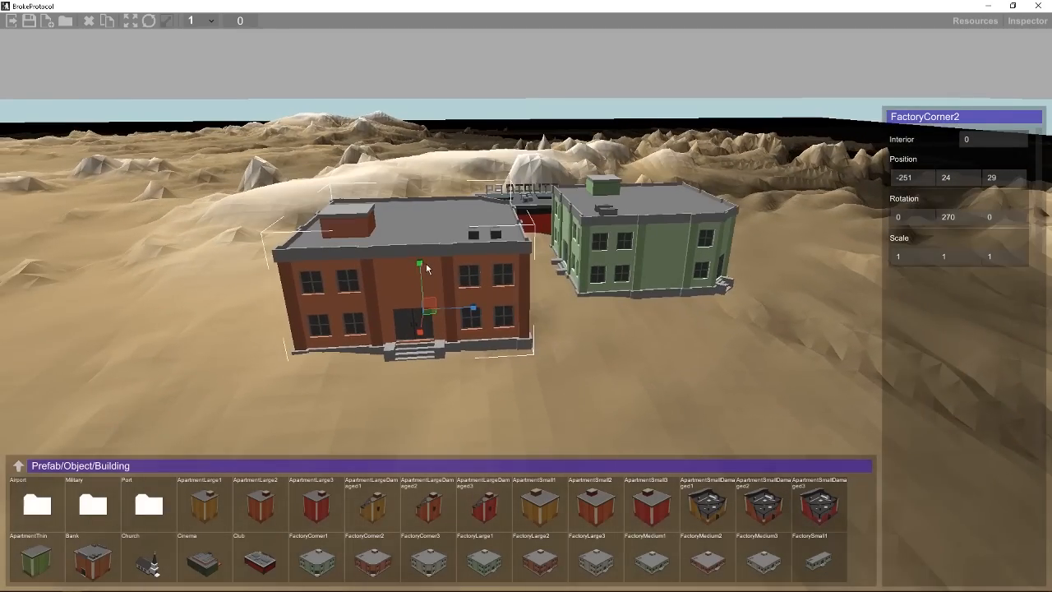
{"action": "left_click_drag", "start_coordinate": [419, 265], "coordinate": [604, 263]}
- Shift the green FactoryCorner1 building to an X position of about -305.20
{"action": "left_click", "coordinate": [604, 262]}
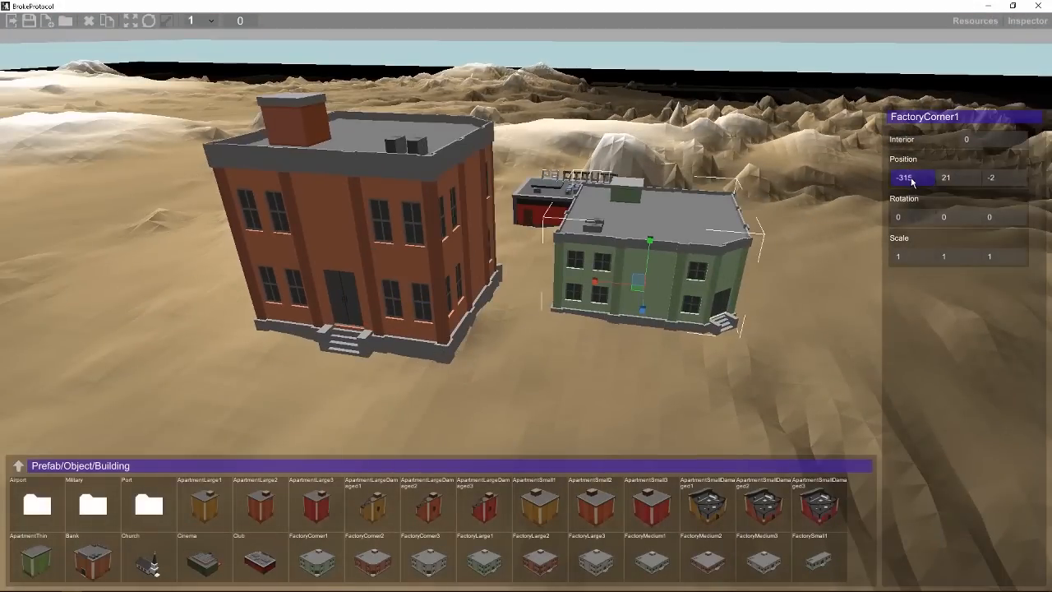
{"action": "mouse_move", "coordinate": [911, 181]}
{"action": "left_mouse_down"}
{"action": "mouse_move", "coordinate": [942, 176]}
{"action": "mouse_move", "coordinate": [918, 192]}
{"action": "left_mouse_up"}
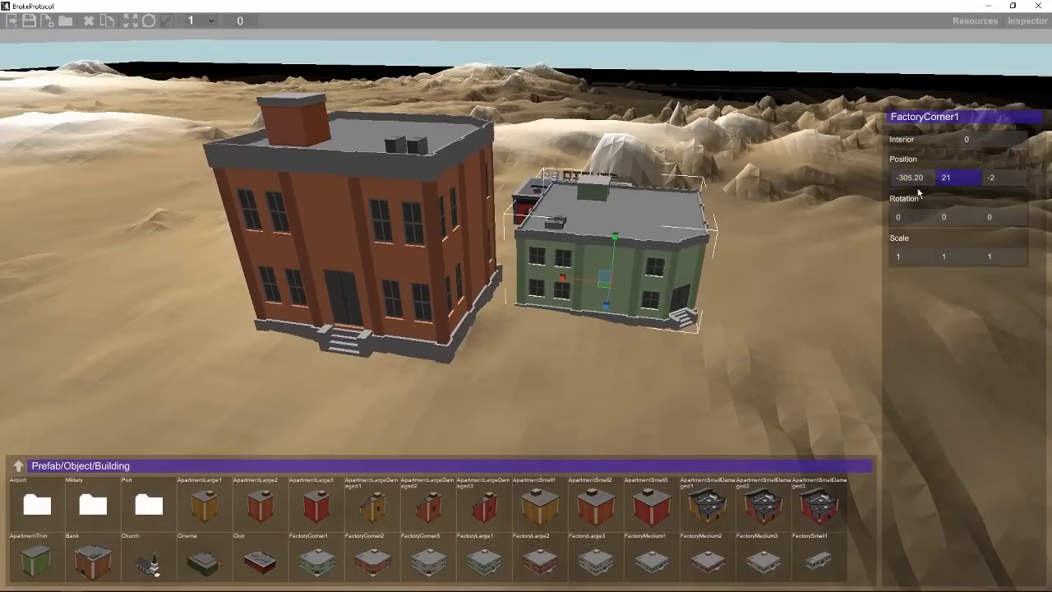
- Examine the factory buildings and the surrounding terrain, both up close and from a wide overview
{"action": "left_click_drag", "start_coordinate": [699, 250], "coordinate": [506, 239], "text": "alt"}
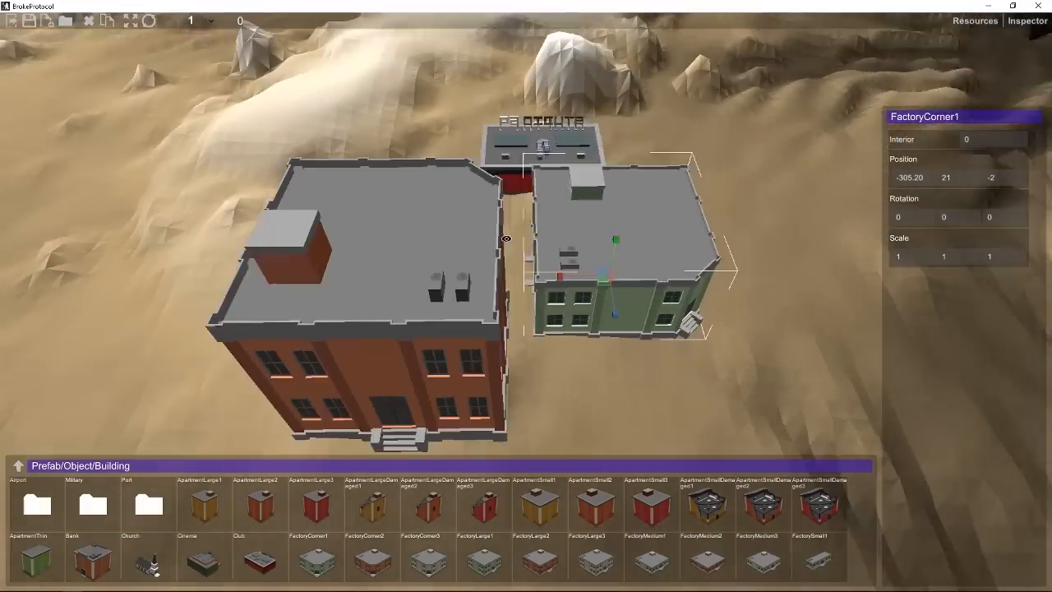
{"action": "scroll", "coordinate": [534, 236], "scroll_direction": "down", "scroll_amount": 10}
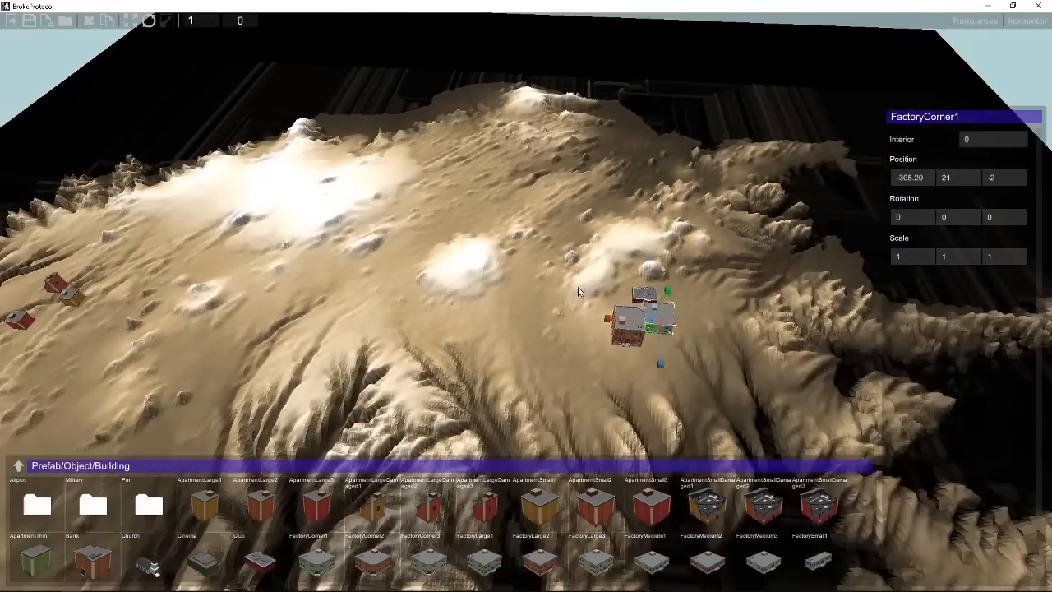
{"action": "scroll", "coordinate": [606, 290], "scroll_direction": "up", "scroll_amount": 5}
{"action": "scroll", "coordinate": [600, 295], "scroll_direction": "down", "scroll_amount": 4}
{"action": "left_click_drag", "start_coordinate": [588, 300], "coordinate": [379, 364], "text": "alt"}
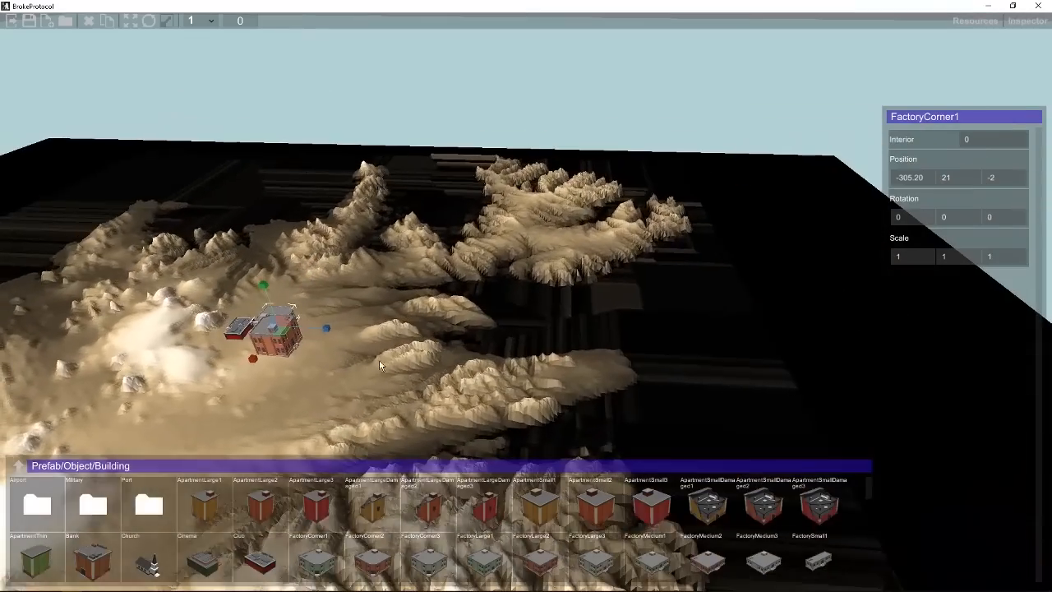
{"action": "middle_click_drag", "start_coordinate": [452, 295], "coordinate": [510, 289]}
{"action": "left_click_drag", "start_coordinate": [615, 276], "coordinate": [527, 237], "text": "alt"}
{"action": "scroll", "coordinate": [527, 237], "scroll_direction": "up", "scroll_amount": 5}
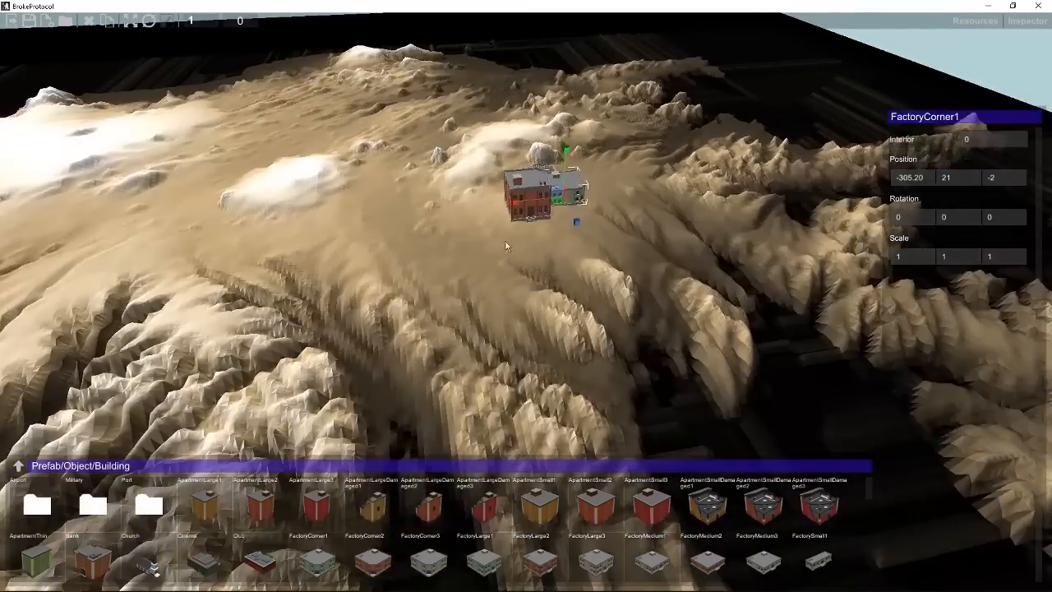
{"action": "scroll", "coordinate": [522, 237], "scroll_direction": "up", "scroll_amount": 3}
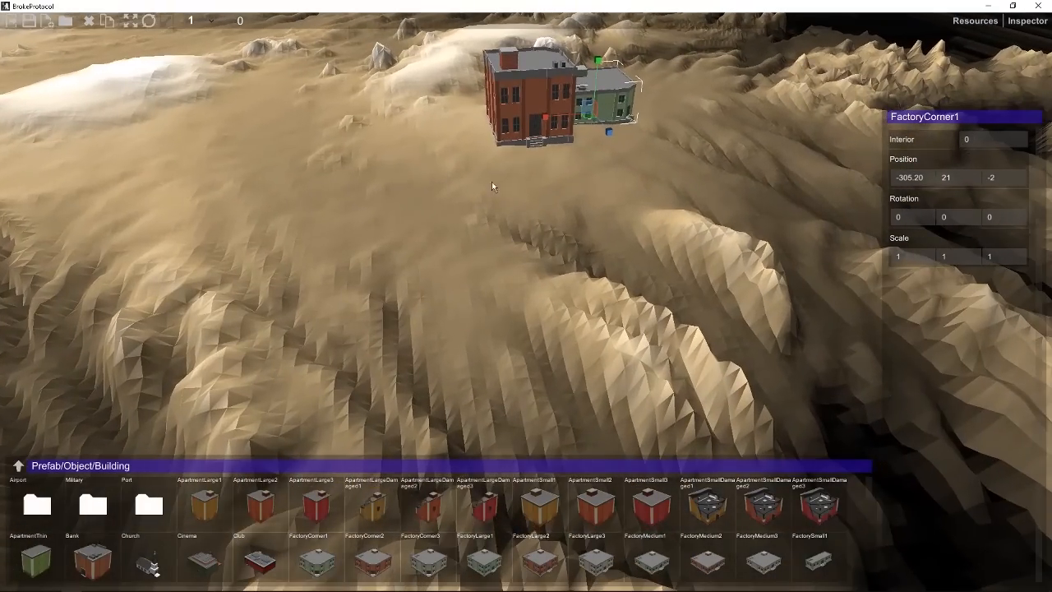
{"action": "right_click_drag", "start_coordinate": [485, 262], "coordinate": [604, 249]}
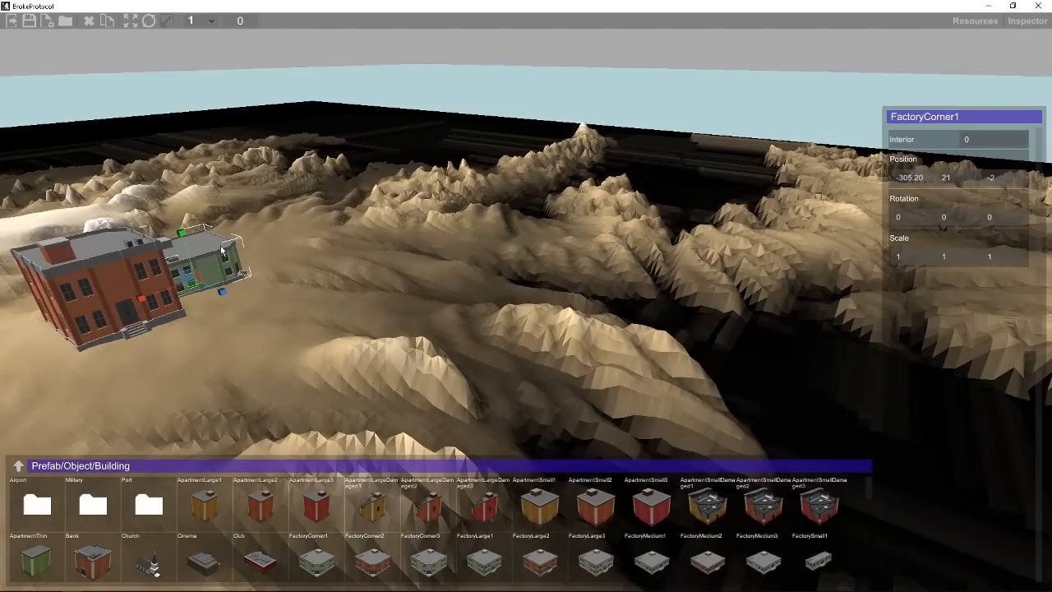
{"action": "key", "text": "f"}
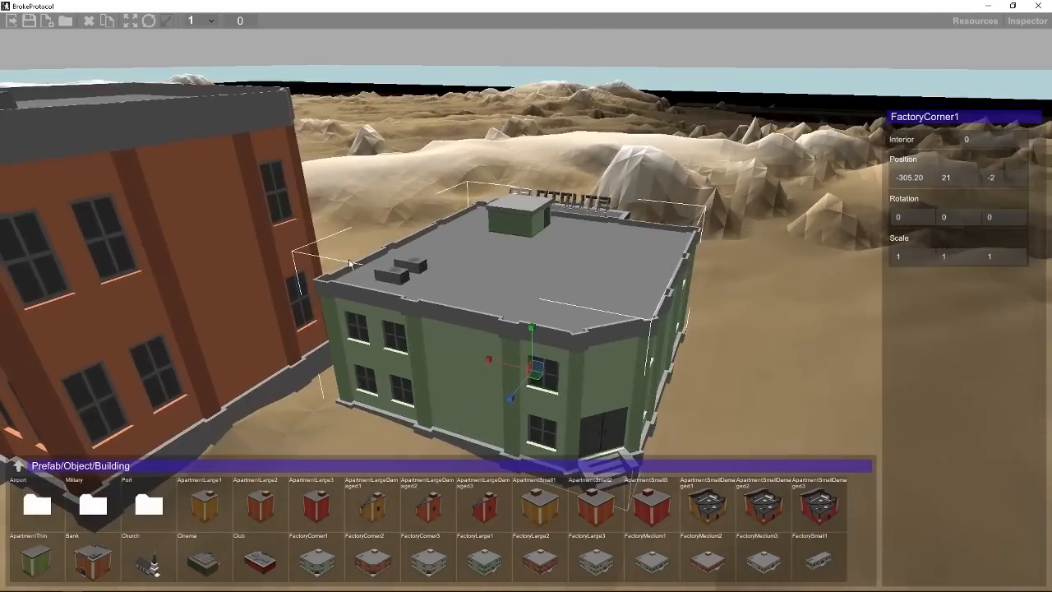
{"action": "scroll", "coordinate": [349, 261], "scroll_direction": "down", "scroll_amount": 5}
{"action": "scroll", "coordinate": [349, 259], "scroll_direction": "up", "scroll_amount": 8}
{"action": "scroll", "coordinate": [350, 259], "scroll_direction": "down", "scroll_amount": 3}
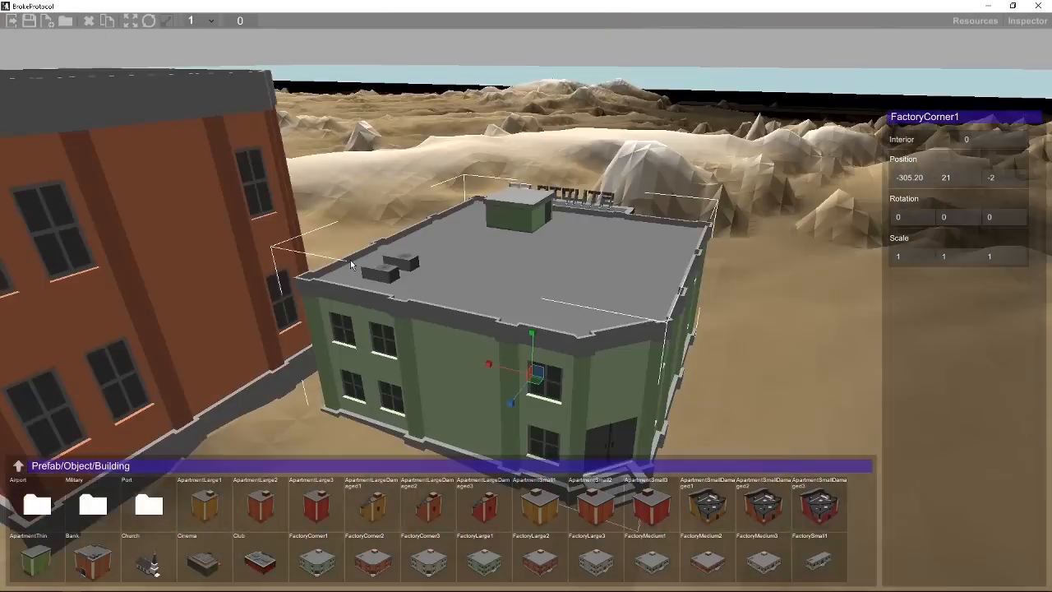
{"action": "scroll", "coordinate": [350, 260], "scroll_direction": "down", "scroll_amount": 6}
{"action": "middle_click_drag", "start_coordinate": [354, 263], "coordinate": [387, 301]}
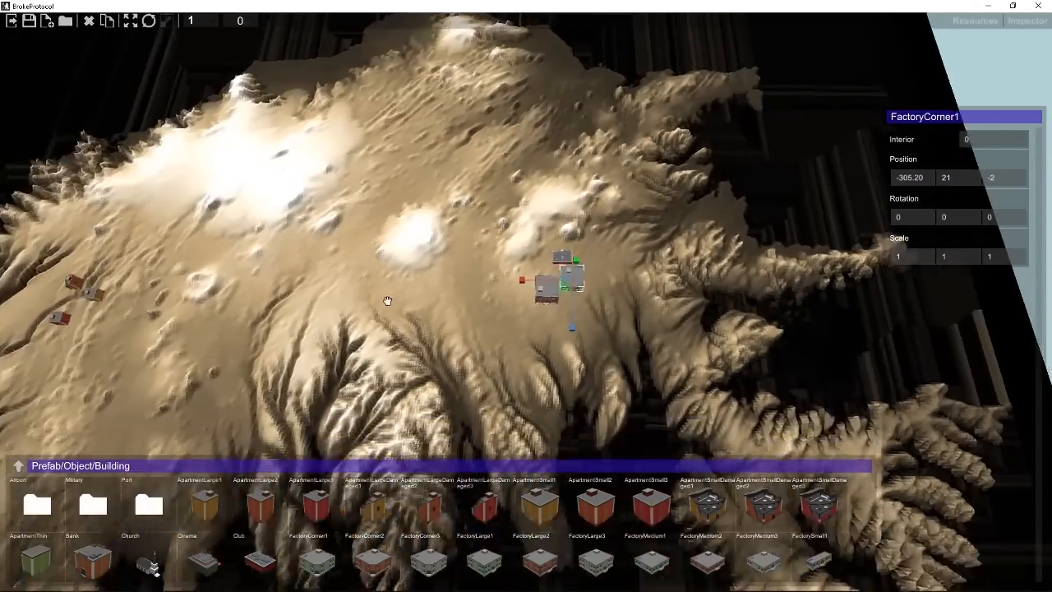
{"action": "right_click_drag", "start_coordinate": [387, 301], "coordinate": [513, 298]}
- Place TreeHuge, TreeLarge and TreeMedium from the Object/Props prefabs on the white mountain area
{"action": "left_click", "coordinate": [19, 469]}
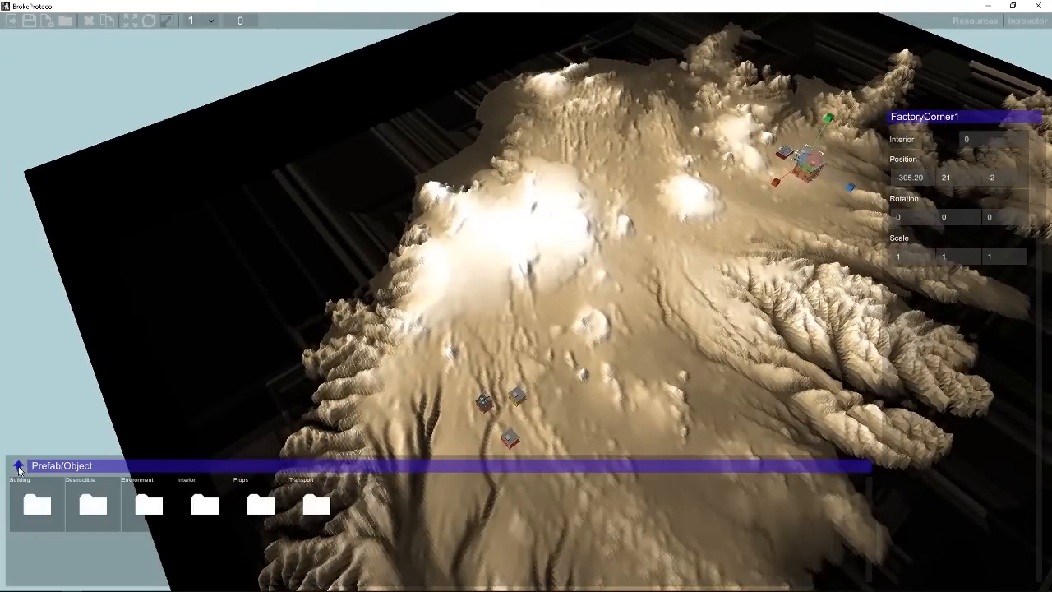
{"action": "left_click", "coordinate": [262, 505]}
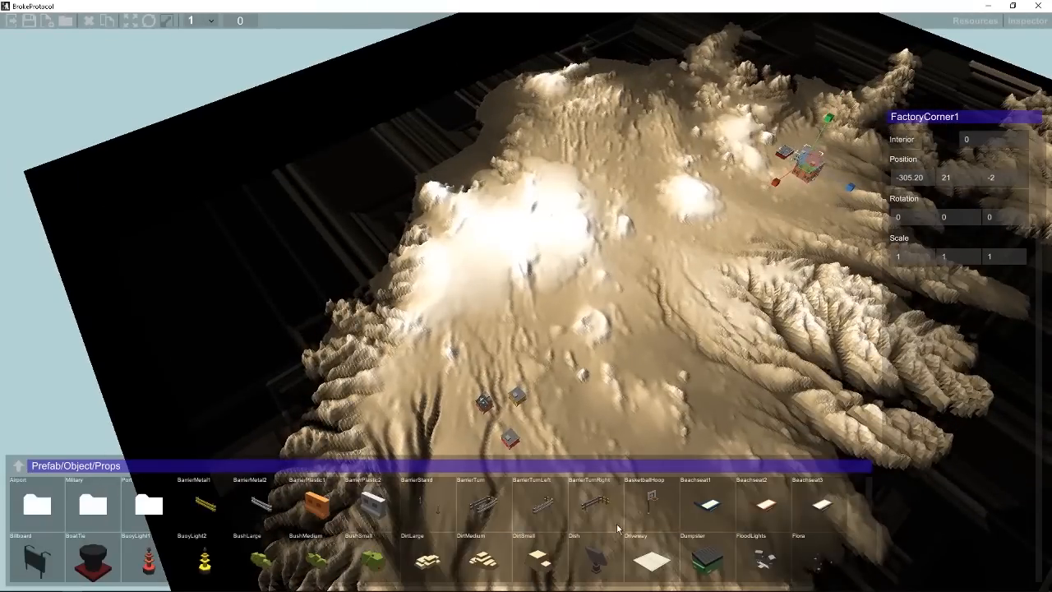
{"action": "scroll", "coordinate": [621, 530], "scroll_direction": "down", "scroll_amount": 5}
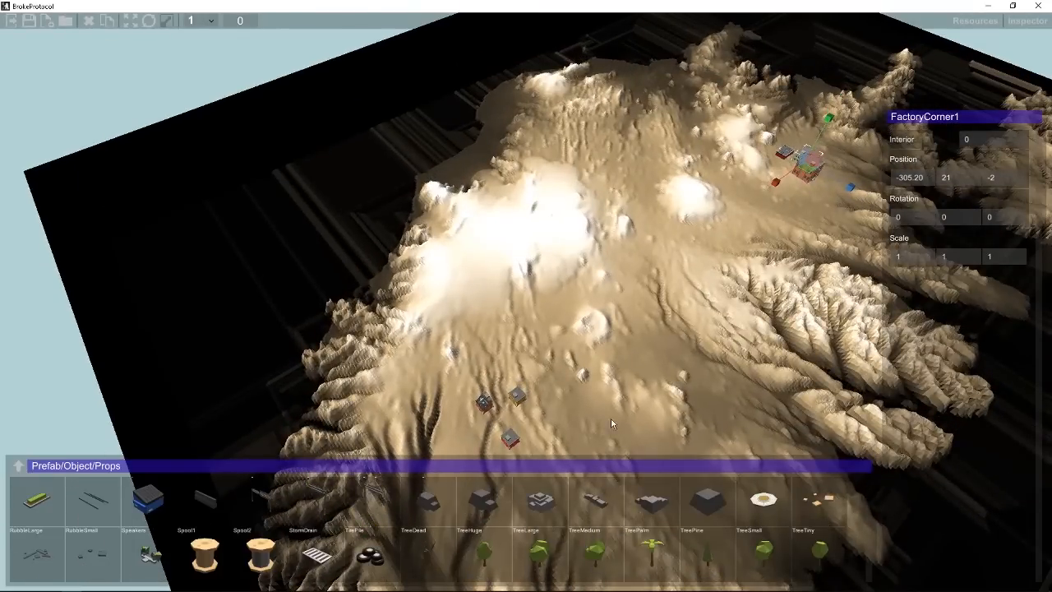
{"action": "scroll", "coordinate": [632, 359], "scroll_direction": "up", "scroll_amount": 5}
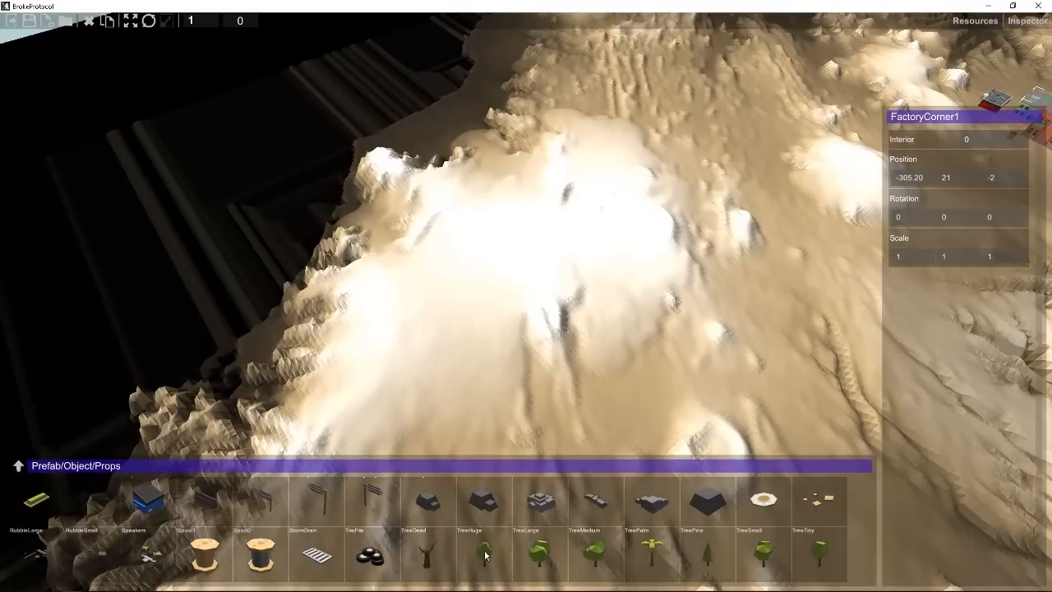
{"action": "left_click", "coordinate": [485, 553]}
{"action": "middle_click_drag", "start_coordinate": [622, 359], "coordinate": [565, 344]}
{"action": "left_click", "coordinate": [543, 562]}
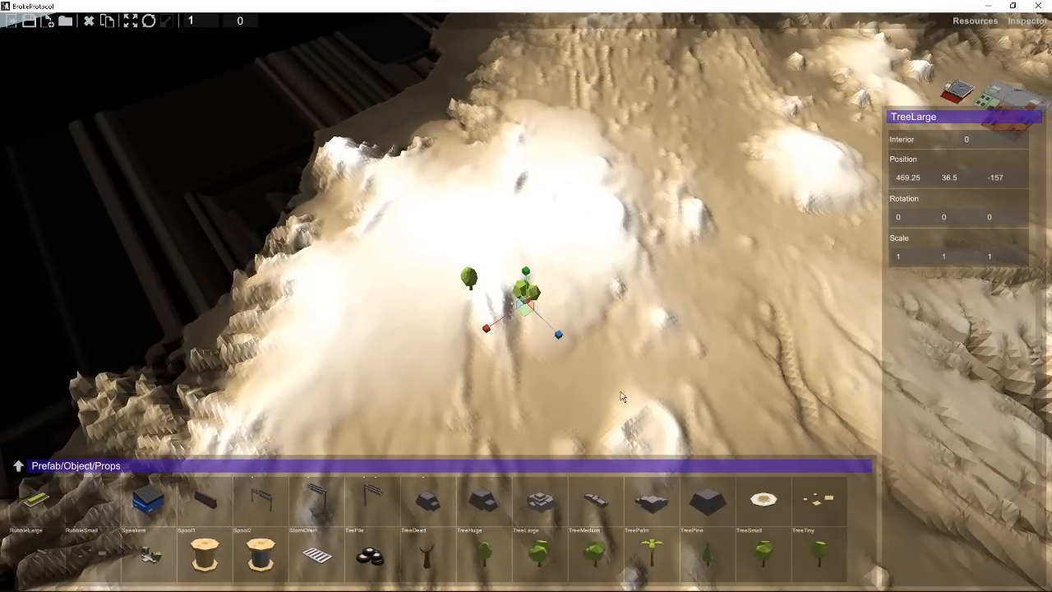
{"action": "middle_click_drag", "start_coordinate": [622, 397], "coordinate": [678, 323]}
{"action": "left_click", "coordinate": [617, 561]}
{"action": "middle_click_drag", "start_coordinate": [682, 366], "coordinate": [800, 367]}
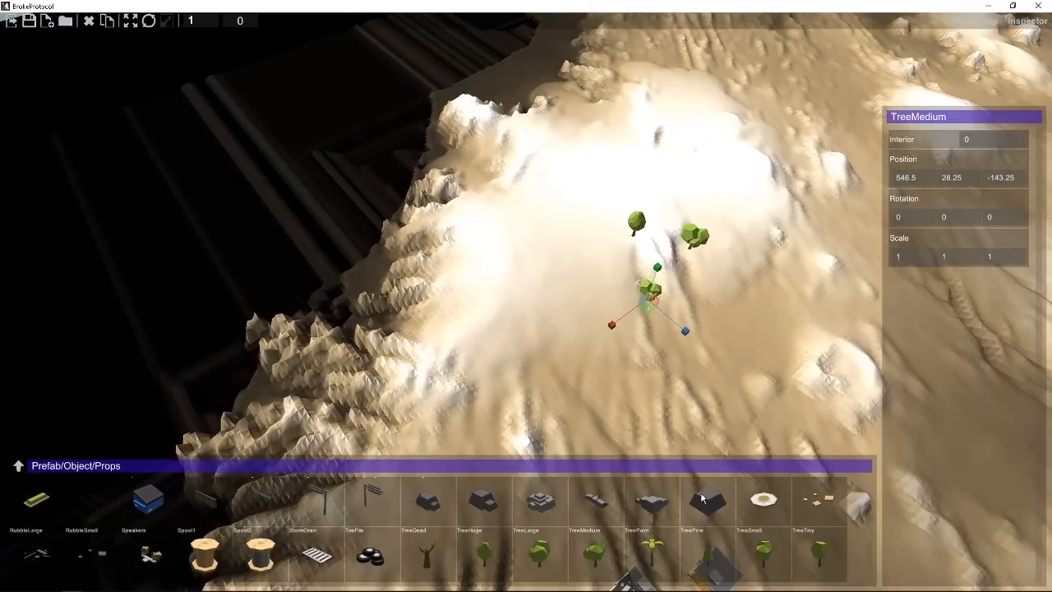
- Add TreePalm, TreePine and TreeTiny near the other trees, with TreeTiny at 550, 28, -134.25
{"action": "left_click", "coordinate": [652, 553]}
{"action": "middle_click_drag", "start_coordinate": [735, 301], "coordinate": [719, 413]}
{"action": "left_click", "coordinate": [702, 555]}
{"action": "left_click", "coordinate": [808, 560]}
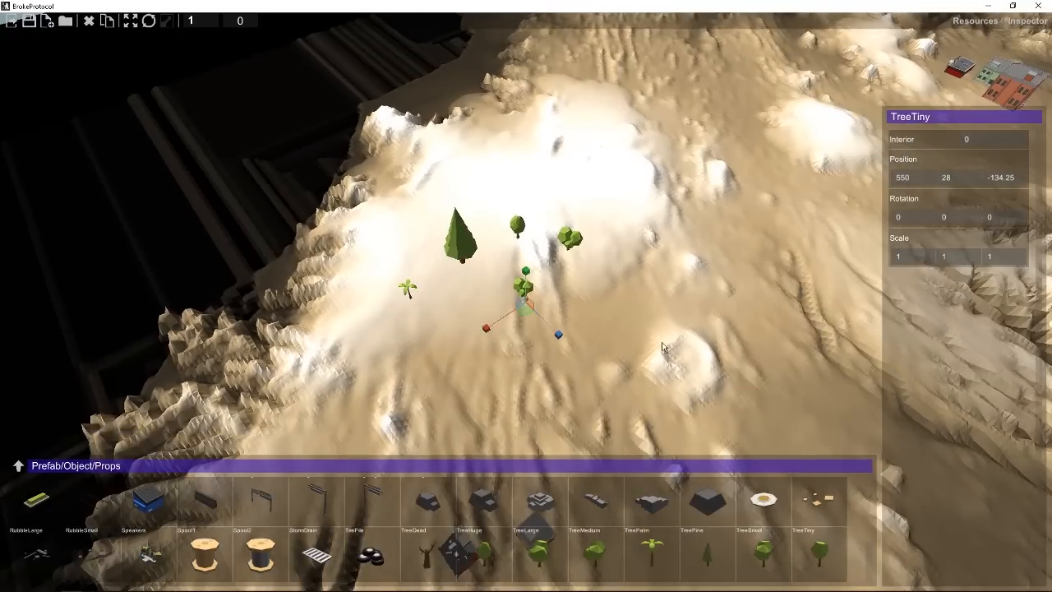
{"action": "middle_click_drag", "start_coordinate": [665, 348], "coordinate": [633, 372]}
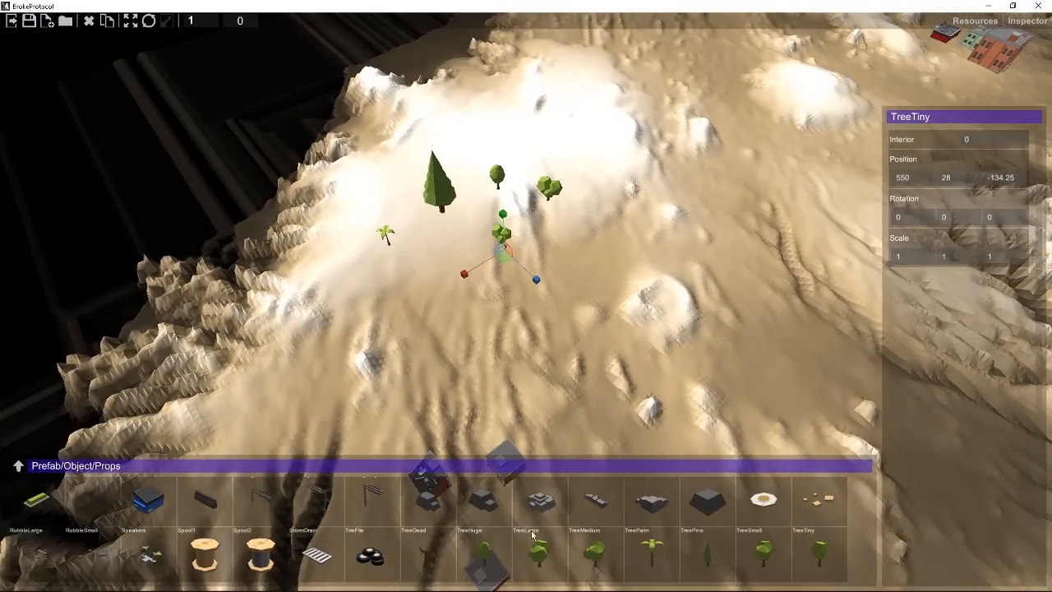
- Try to scale the whole group of trees up uniformly to 16.1
{"action": "scroll", "coordinate": [523, 256], "scroll_direction": "up", "scroll_amount": 3}
{"action": "middle_click_drag", "start_coordinate": [576, 190], "coordinate": [525, 168]}
{"action": "scroll", "coordinate": [524, 168], "scroll_direction": "down", "scroll_amount": 5}
{"action": "left_click_drag", "start_coordinate": [321, 169], "coordinate": [572, 346]}
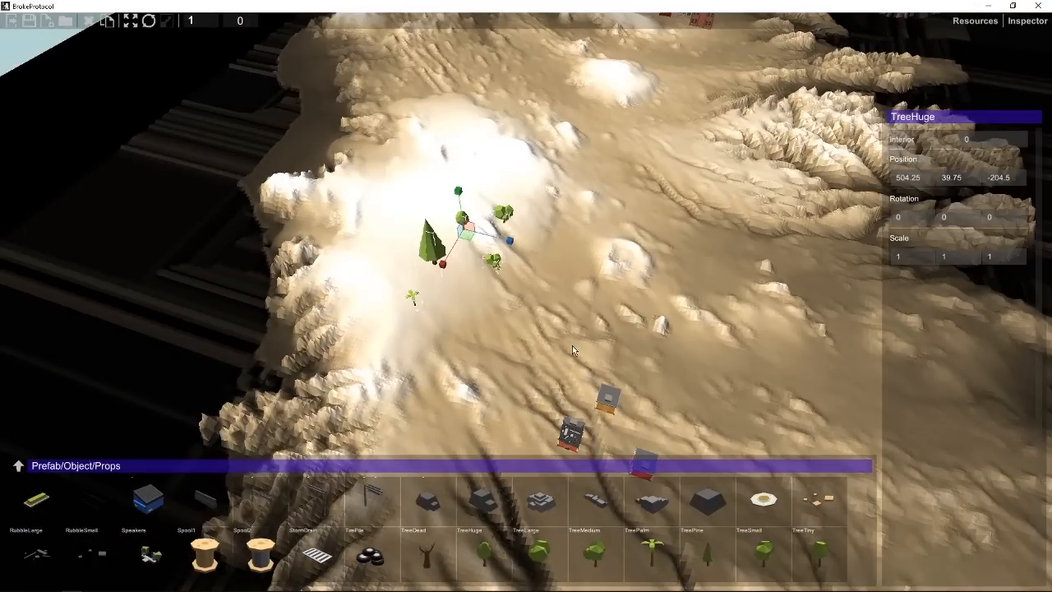
{"action": "left_click_drag", "start_coordinate": [470, 235], "coordinate": [481, 261]}
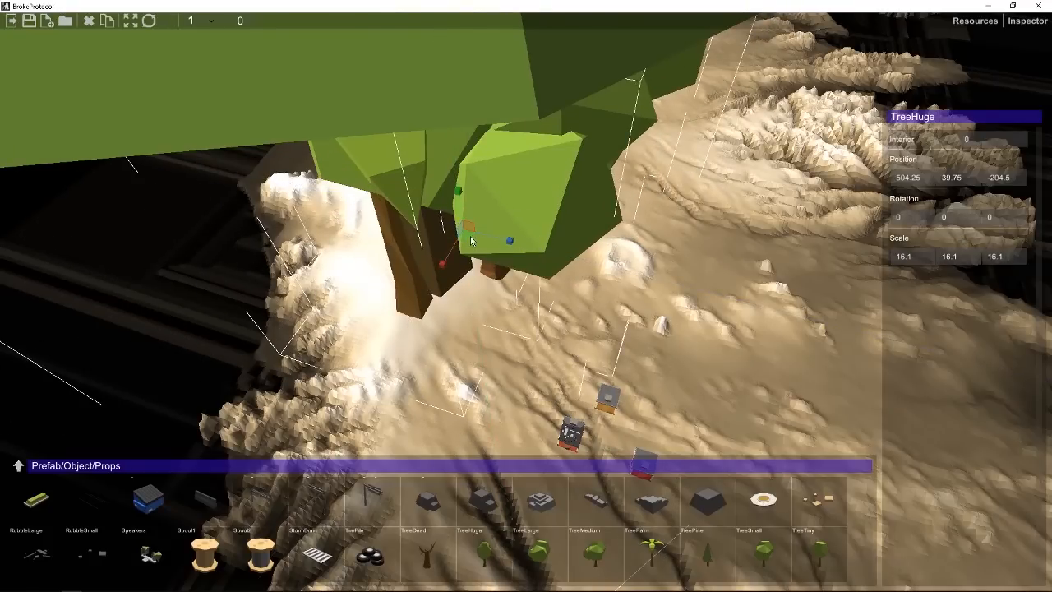
{"action": "key", "text": "Delete"}
- Duplicate the group of trees, move the copies so TreeHuge sits at about 469, 40, -265, and rotate them 45 degrees about Y
{"action": "left_click_drag", "start_coordinate": [327, 174], "coordinate": [573, 344]}
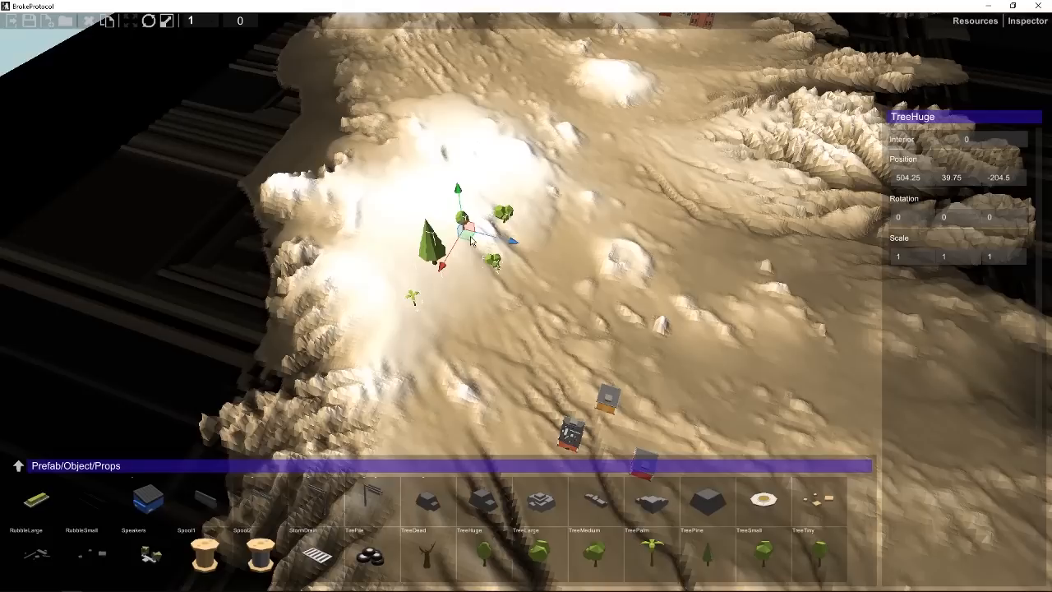
{"action": "left_click_drag", "start_coordinate": [471, 239], "coordinate": [425, 251]}
{"action": "key", "text": "e"}
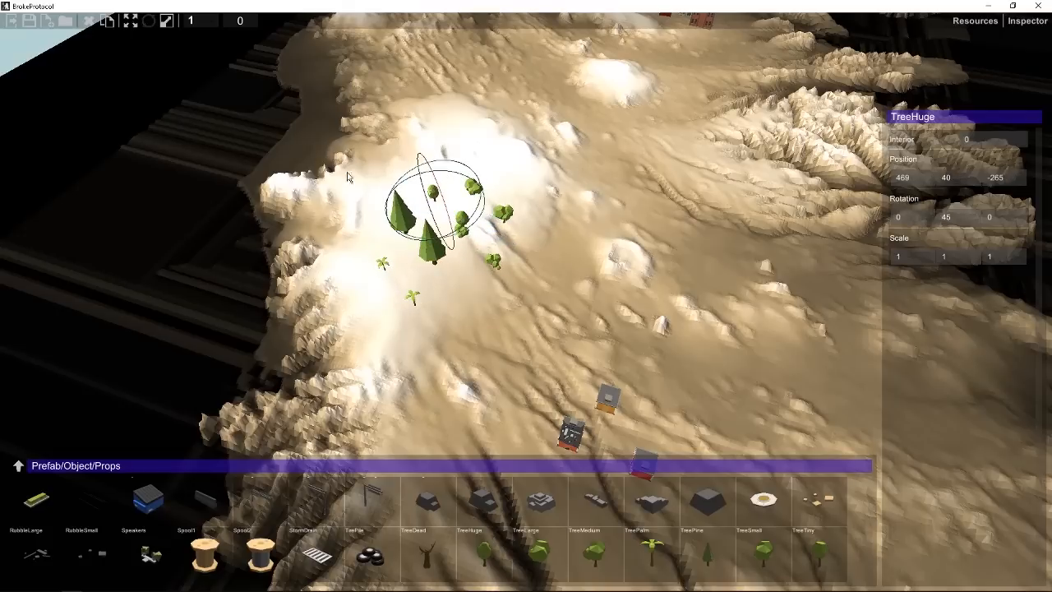
- Duplicate trees again to thicken the grove on the white mountain area, placing a TreeHuge at about 464, 40, -226
{"action": "left_click_drag", "start_coordinate": [337, 154], "coordinate": [553, 328]}
{"action": "key", "text": "w"}
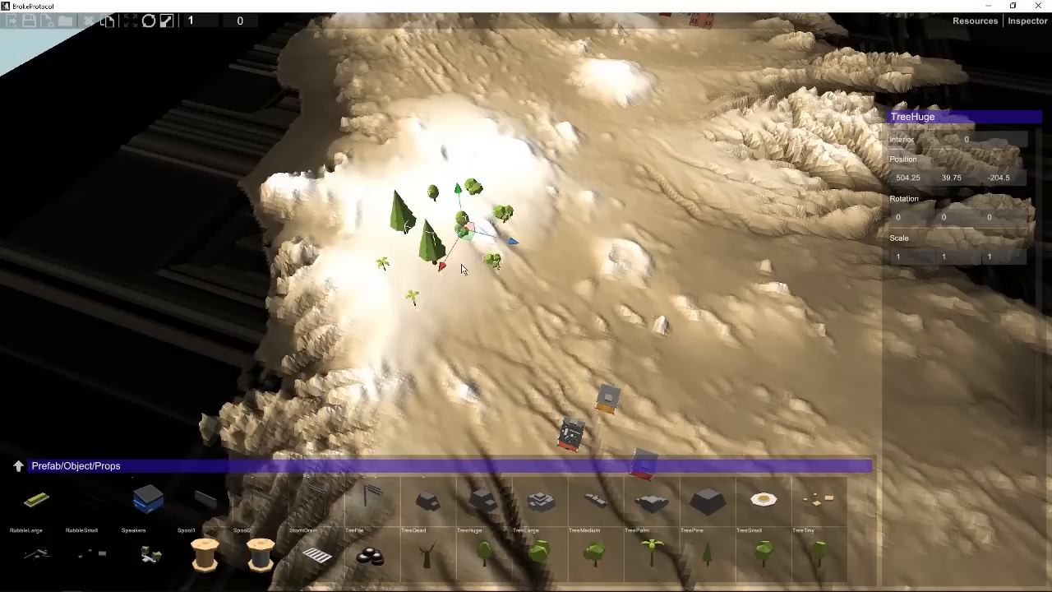
{"action": "key", "text": "ctrl+d"}
{"action": "left_click_drag", "start_coordinate": [469, 242], "coordinate": [465, 211]}
{"action": "left_click_drag", "start_coordinate": [576, 302], "coordinate": [474, 322], "text": "alt"}
{"action": "scroll", "coordinate": [394, 240], "scroll_direction": "down", "scroll_amount": 6}
{"action": "scroll", "coordinate": [474, 322], "scroll_direction": "up", "scroll_amount": 8}
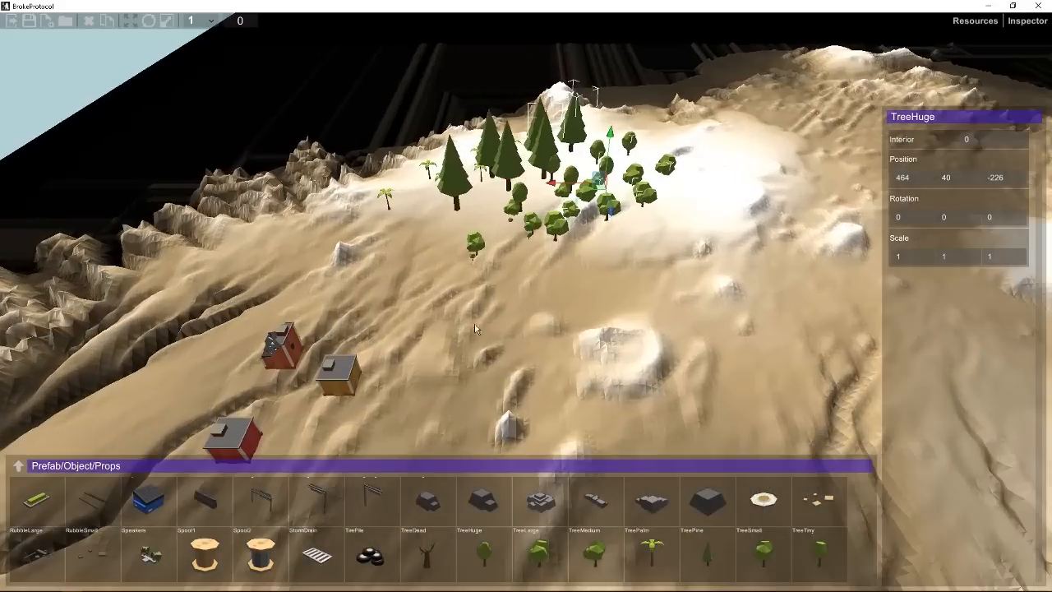
- Look through the character prefabs in Prefab/Entity/Destroyable/Physical/Movable/Player
{"action": "middle_click_drag", "start_coordinate": [593, 325], "coordinate": [573, 262]}
{"action": "left_click", "coordinate": [19, 466]}
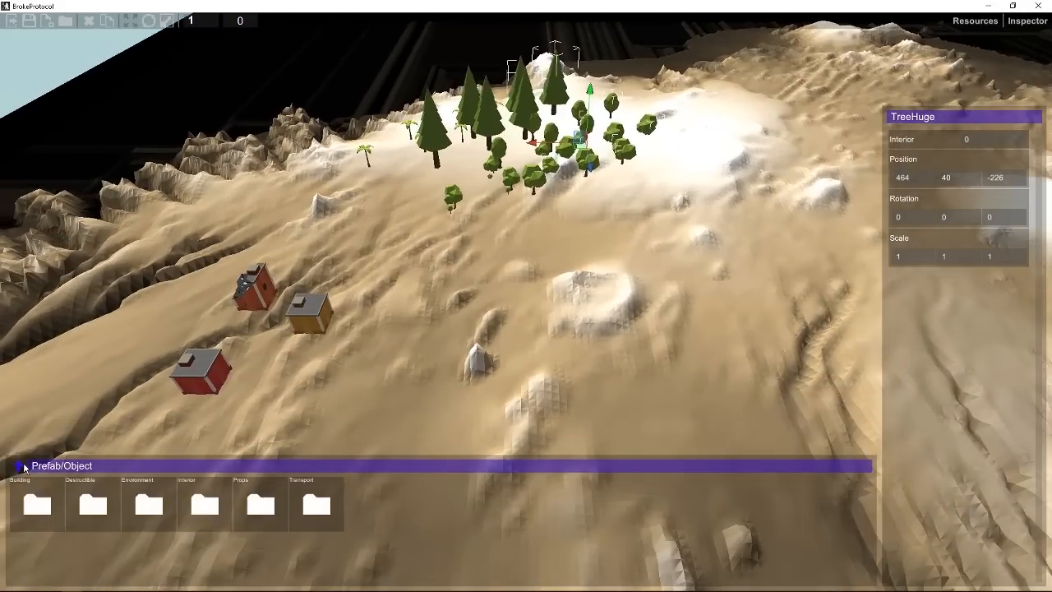
{"action": "left_click", "coordinate": [18, 466]}
{"action": "left_click", "coordinate": [39, 504]}
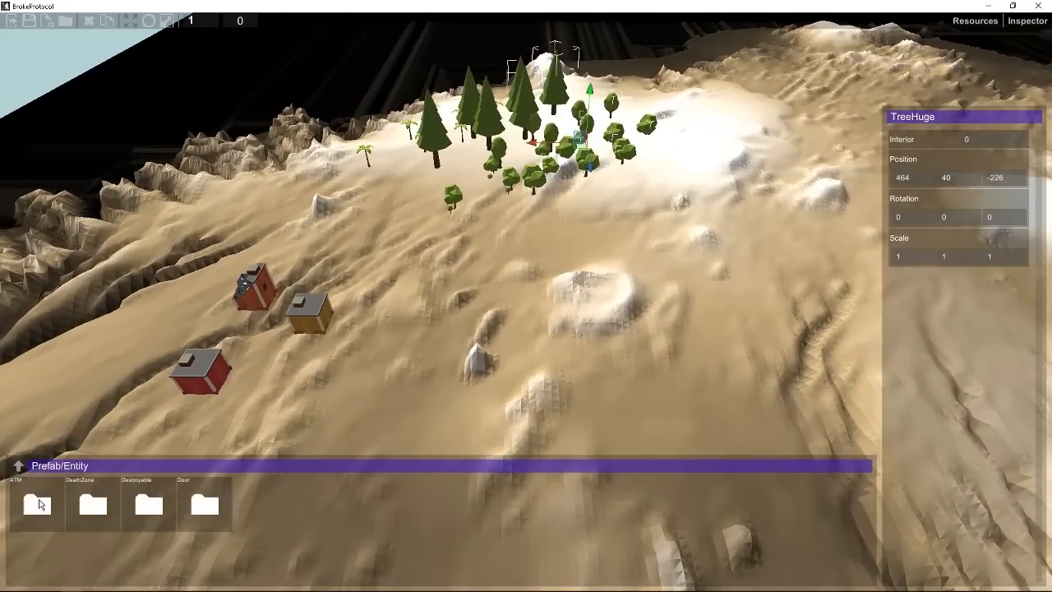
{"action": "left_click", "coordinate": [140, 503]}
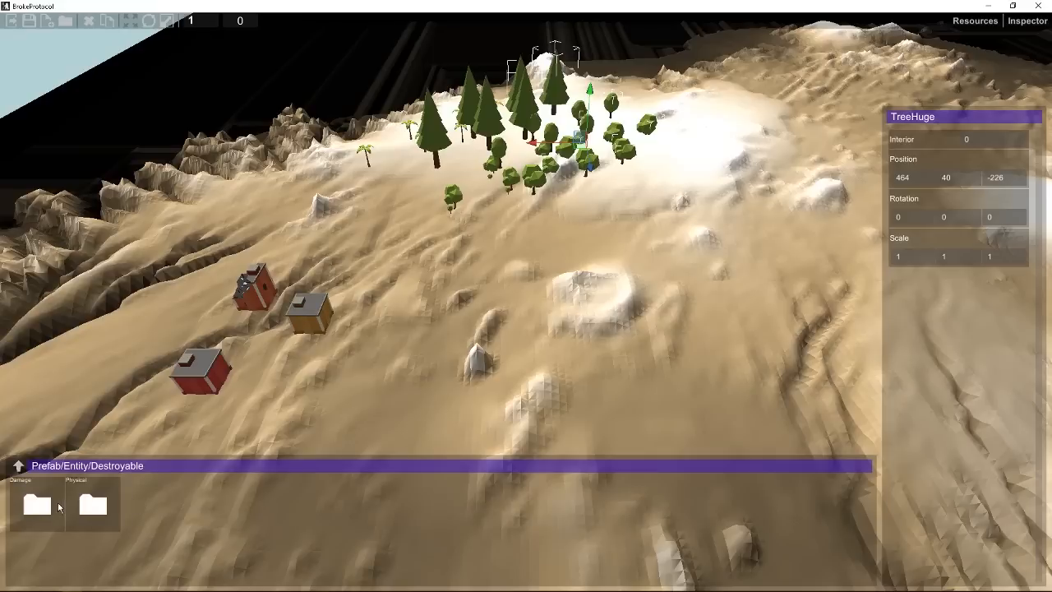
{"action": "left_click", "coordinate": [91, 503]}
{"action": "left_click", "coordinate": [47, 500]}
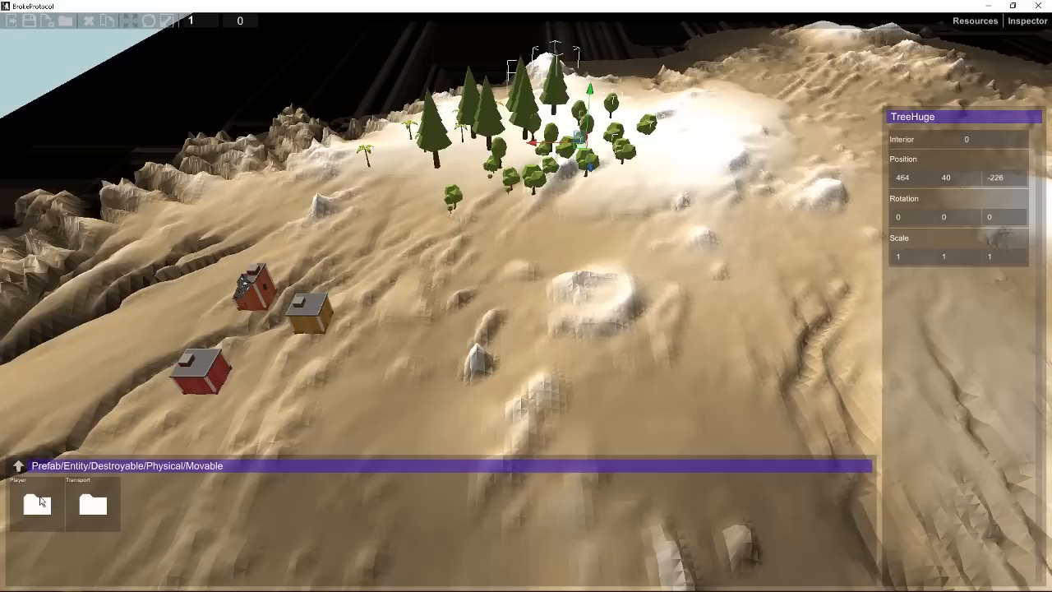
{"action": "left_click", "coordinate": [37, 503]}
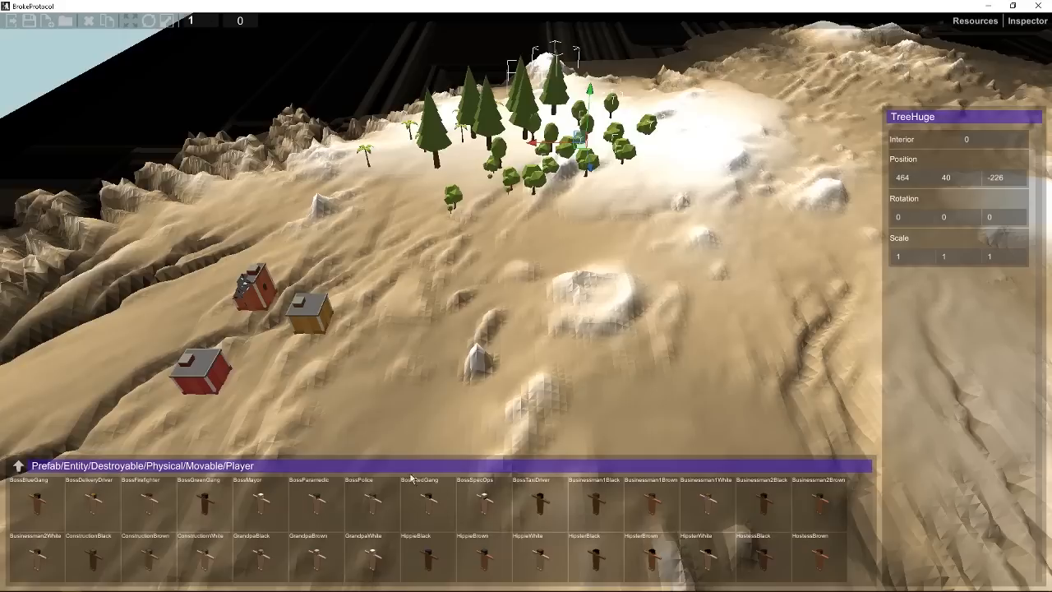
{"action": "scroll", "coordinate": [272, 519], "scroll_direction": "down", "scroll_amount": 5}
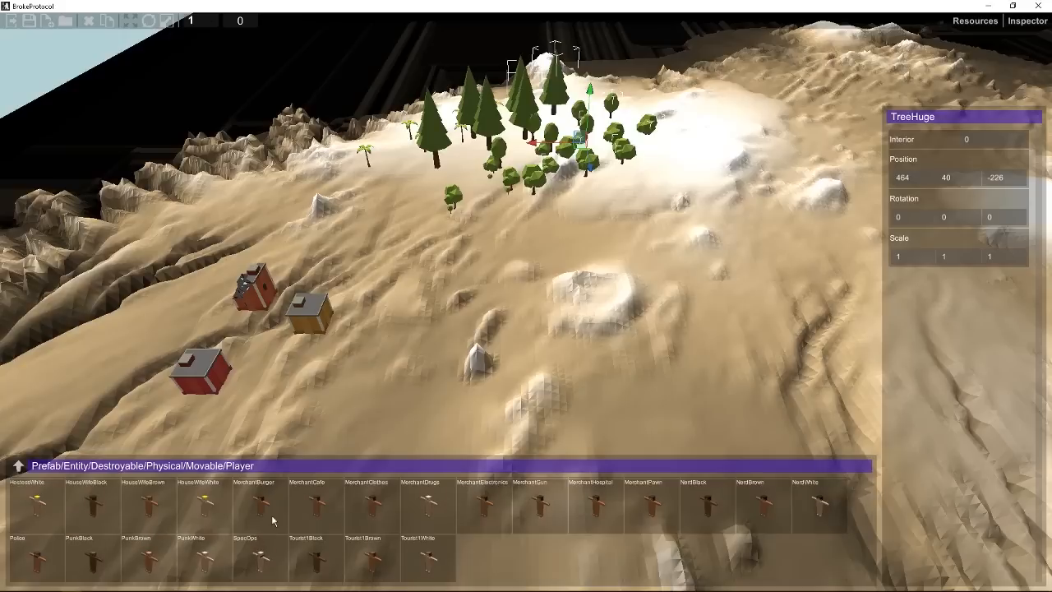
{"action": "scroll", "coordinate": [452, 516], "scroll_direction": "up", "scroll_amount": 5}
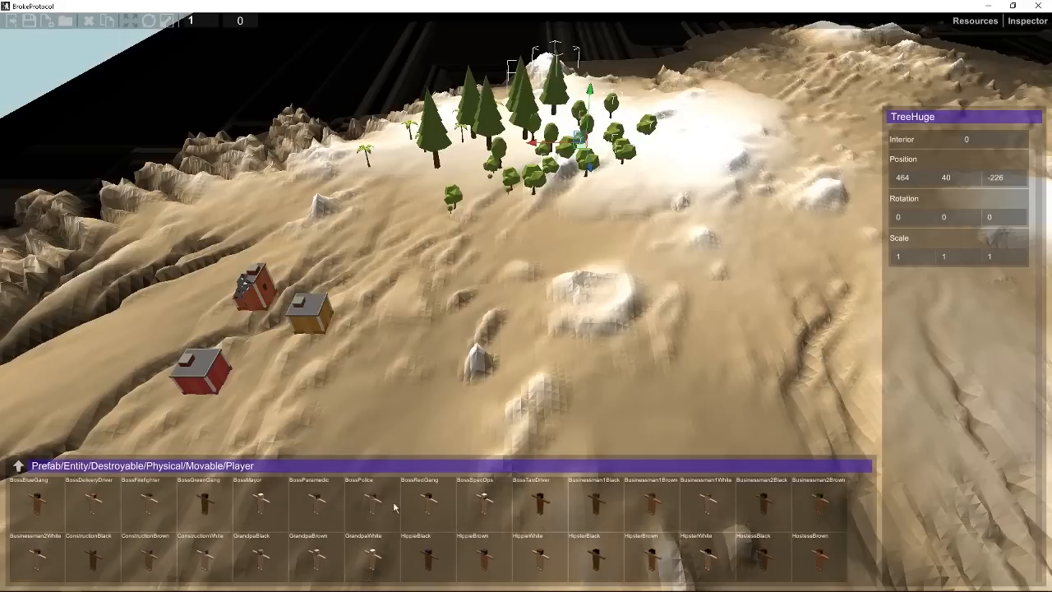
- Inspect the terrain around the apartment buildings and the grove, ending with an overview of the whole map
{"action": "scroll", "coordinate": [407, 261], "scroll_direction": "up", "scroll_amount": 5}
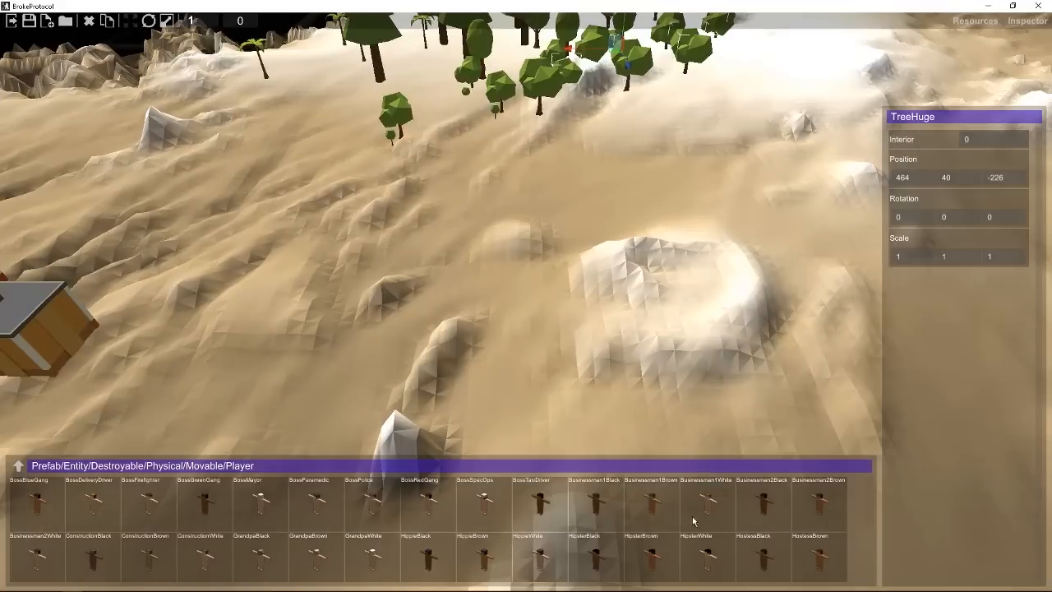
{"action": "middle_click_drag", "start_coordinate": [379, 294], "coordinate": [513, 364]}
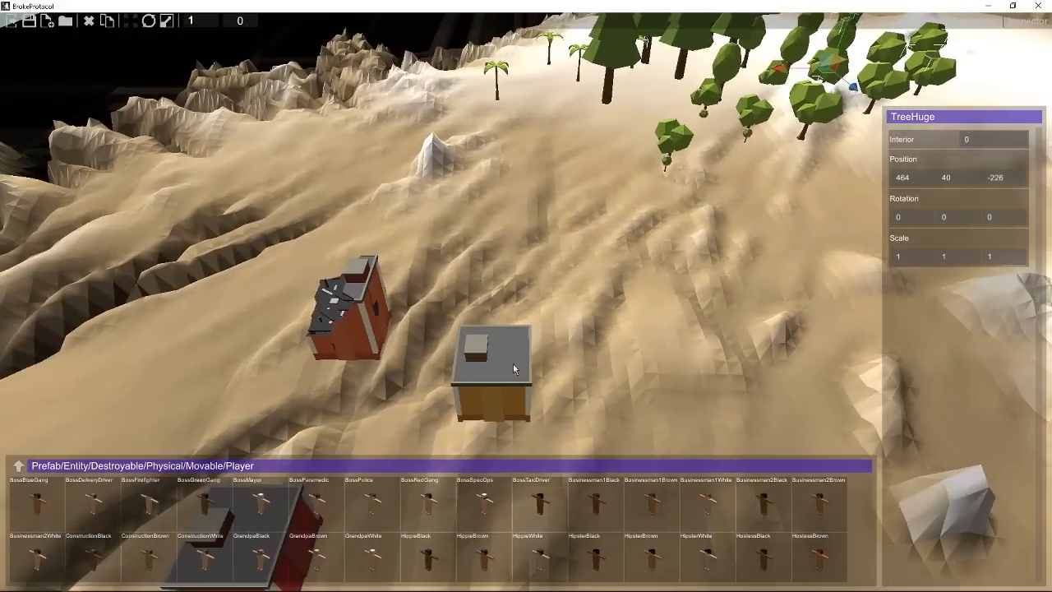
{"action": "left_click_drag", "start_coordinate": [579, 382], "coordinate": [532, 360], "text": "alt"}
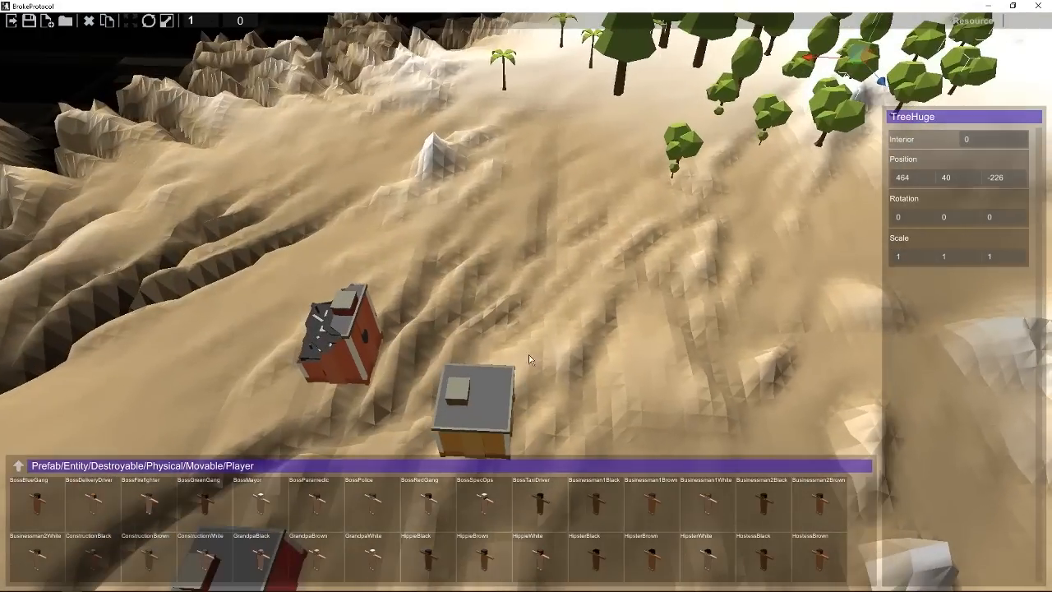
{"action": "scroll", "coordinate": [662, 493], "scroll_direction": "down", "scroll_amount": 2}
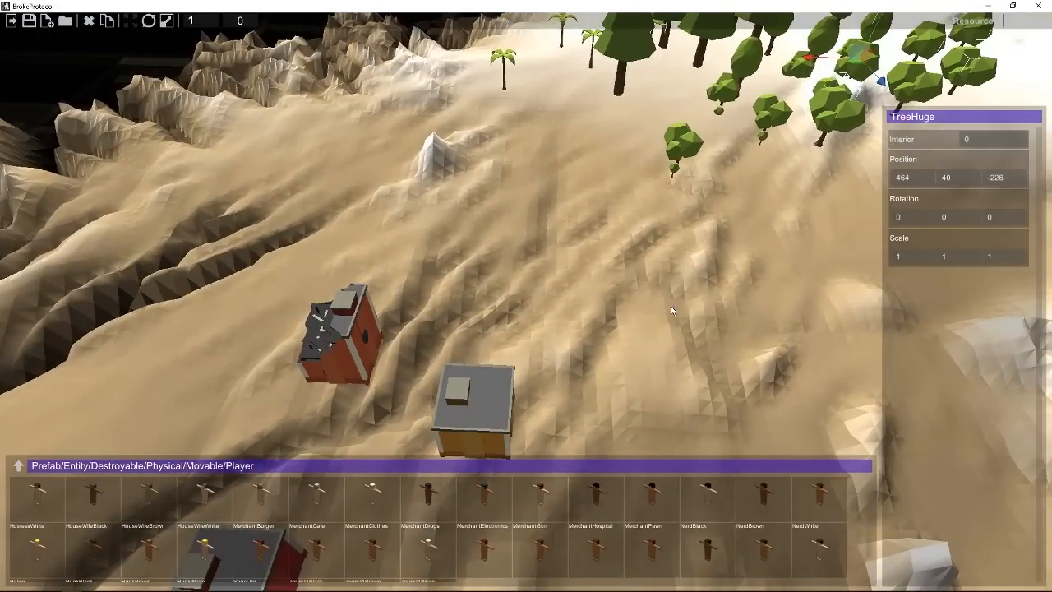
{"action": "middle_click_drag", "start_coordinate": [671, 307], "coordinate": [459, 311]}
{"action": "scroll", "coordinate": [459, 311], "scroll_direction": "down", "scroll_amount": 10}
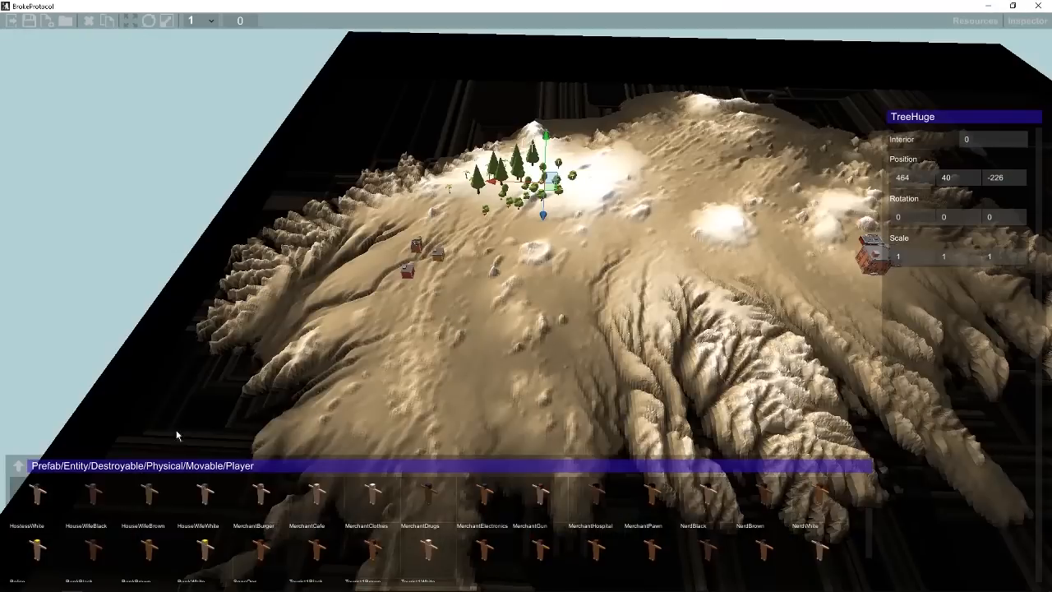
- Go back up from the Player prefabs to the Prefab root and open the World prefab folder
{"action": "left_click", "coordinate": [17, 467]}
{"action": "left_click", "coordinate": [15, 469]}
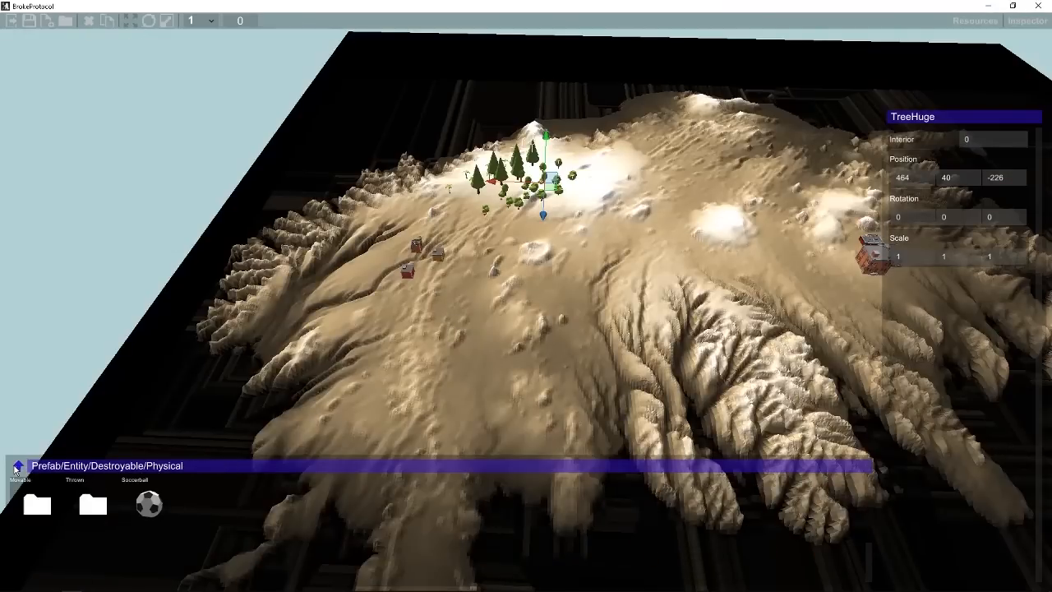
{"action": "left_click", "coordinate": [24, 467]}
{"action": "left_click", "coordinate": [24, 467]}
{"action": "left_click", "coordinate": [24, 467]}
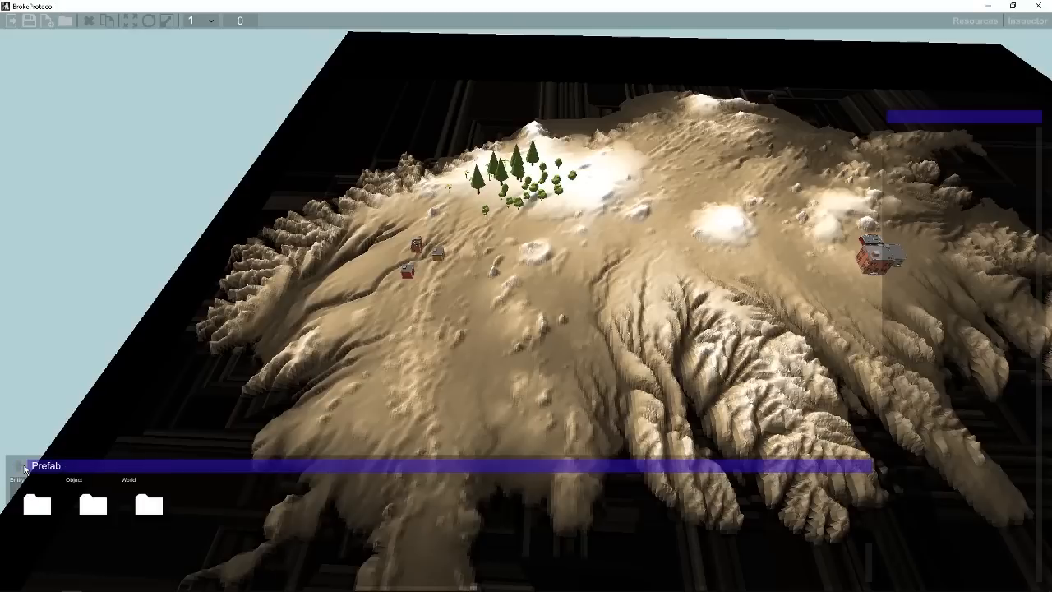
{"action": "left_click", "coordinate": [148, 503]}
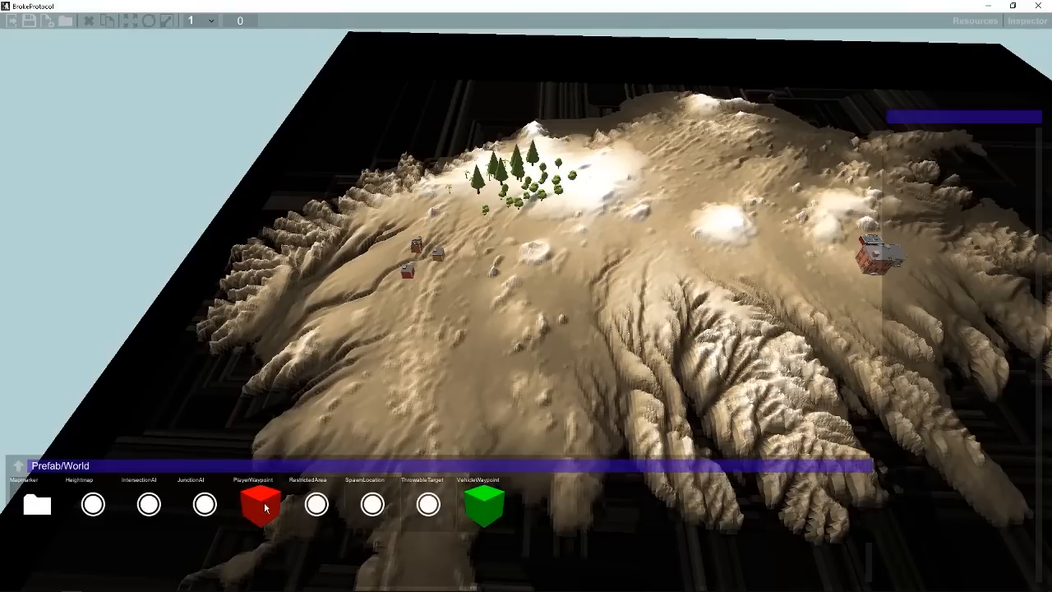
- Place three PlayerWaypoints on the terrain at about 497.5, 28, 171.25, then 493.75, 39.25, 3.5 and 204.25, 28.5, -105.25
{"action": "middle_click_drag", "start_coordinate": [600, 240], "coordinate": [555, 313]}
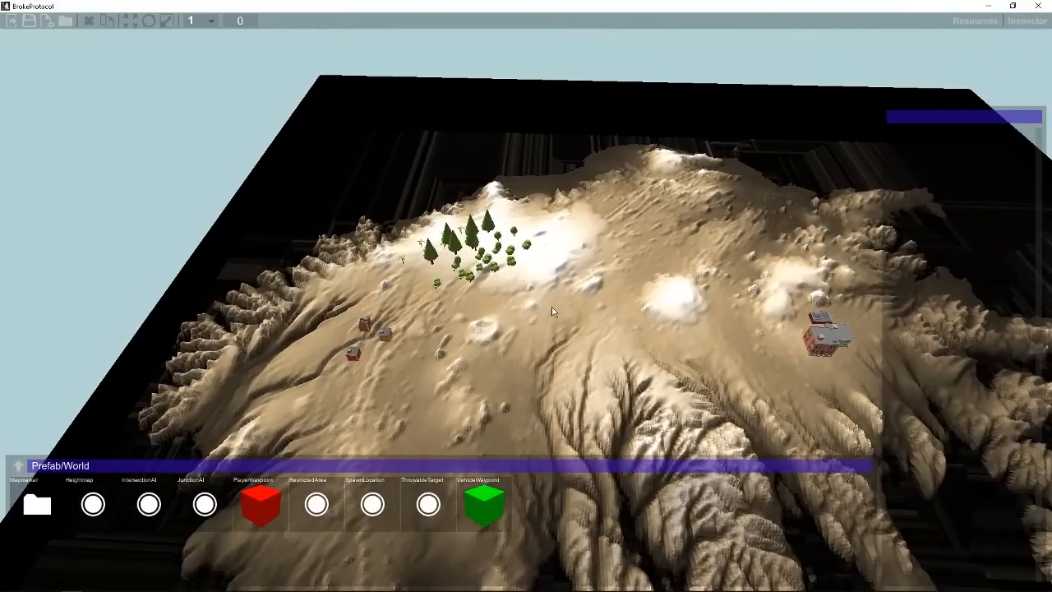
{"action": "left_click_drag", "start_coordinate": [550, 311], "coordinate": [529, 337], "text": "alt"}
{"action": "scroll", "coordinate": [573, 289], "scroll_direction": "up", "scroll_amount": 4}
{"action": "middle_click_drag", "start_coordinate": [529, 337], "coordinate": [588, 207]}
{"action": "scroll", "coordinate": [588, 207], "scroll_direction": "down", "scroll_amount": 1}
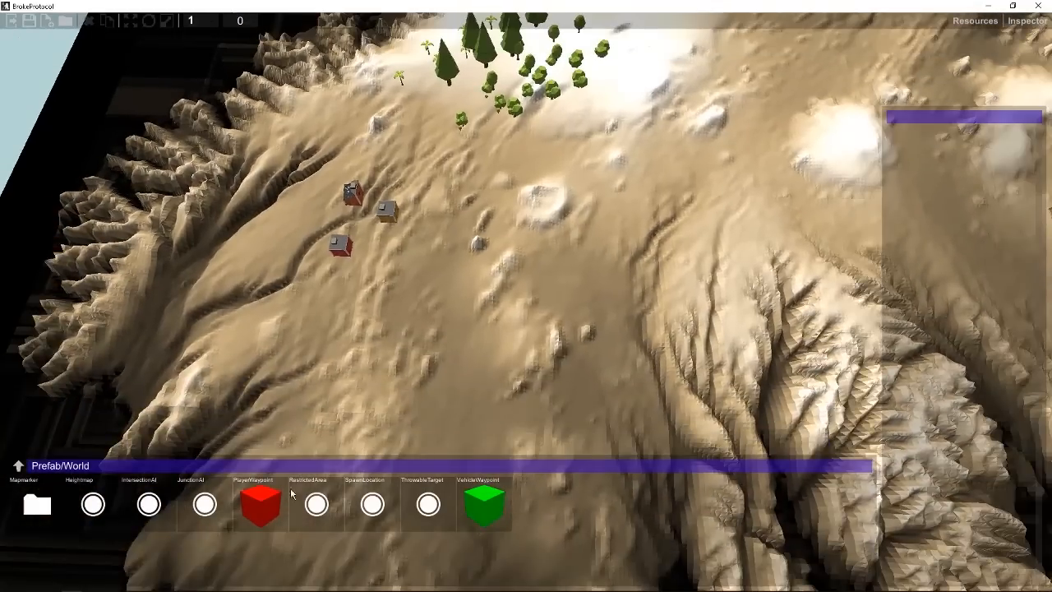
{"action": "left_click", "coordinate": [257, 497]}
{"action": "middle_click_drag", "start_coordinate": [536, 267], "coordinate": [463, 397]}
{"action": "left_click", "coordinate": [269, 501]}
{"action": "middle_click_drag", "start_coordinate": [650, 349], "coordinate": [414, 387]}
{"action": "middle_click_drag", "start_coordinate": [517, 367], "coordinate": [471, 270]}
{"action": "left_click", "coordinate": [264, 518]}
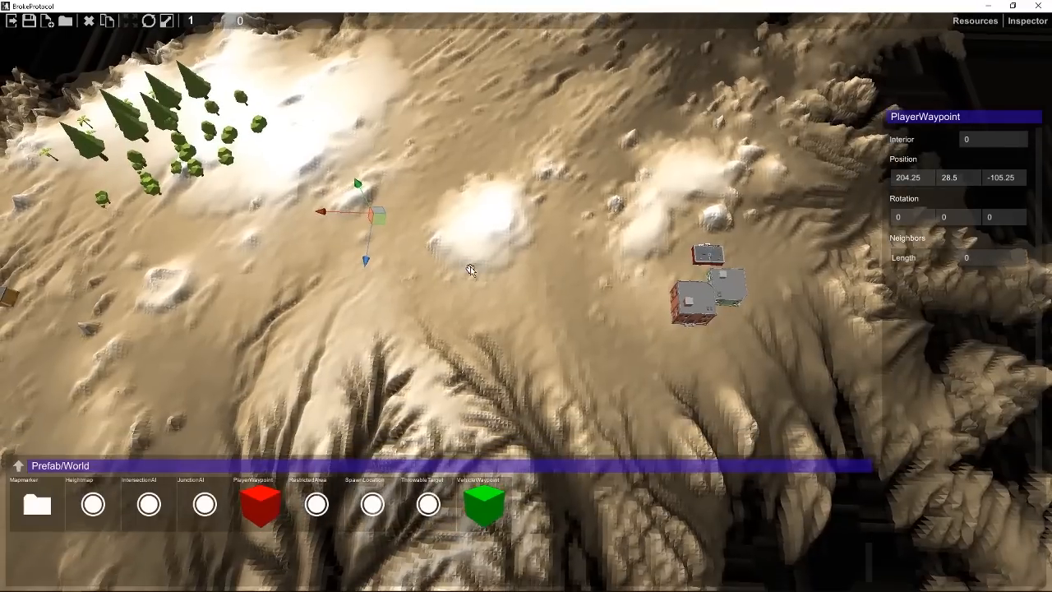
- Place two more PlayerWaypoints on the terrain at about -27.25, 27.5, 28.25 and 169, 29, 79.75
{"action": "left_click", "coordinate": [249, 503]}
{"action": "middle_click_drag", "start_coordinate": [353, 315], "coordinate": [468, 288]}
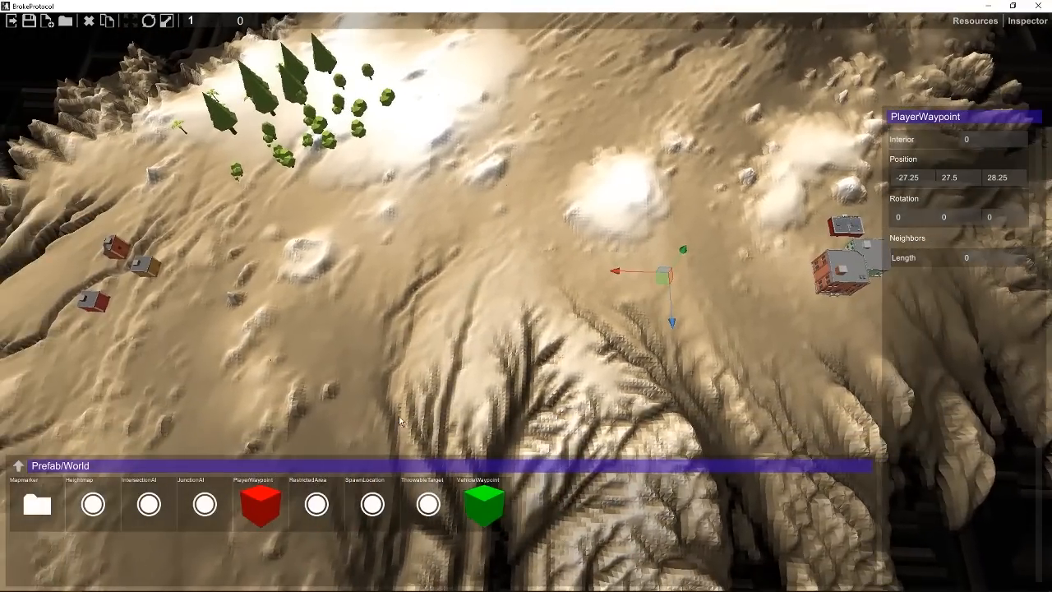
{"action": "left_click", "coordinate": [251, 511]}
- Select the PlayerWaypoint at 497.5, 28, 171.25 near the small rocky peaks and focus the view on it
{"action": "middle_click_drag", "start_coordinate": [334, 421], "coordinate": [499, 325]}
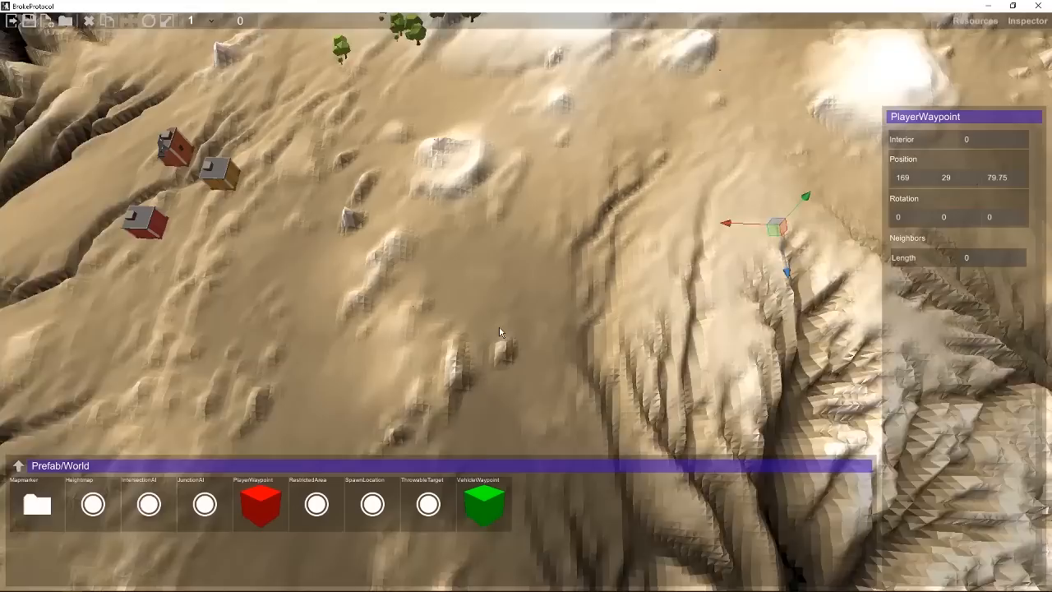
{"action": "scroll", "coordinate": [493, 327], "scroll_direction": "up", "scroll_amount": 3}
{"action": "right_click_drag", "start_coordinate": [490, 328], "coordinate": [568, 250]}
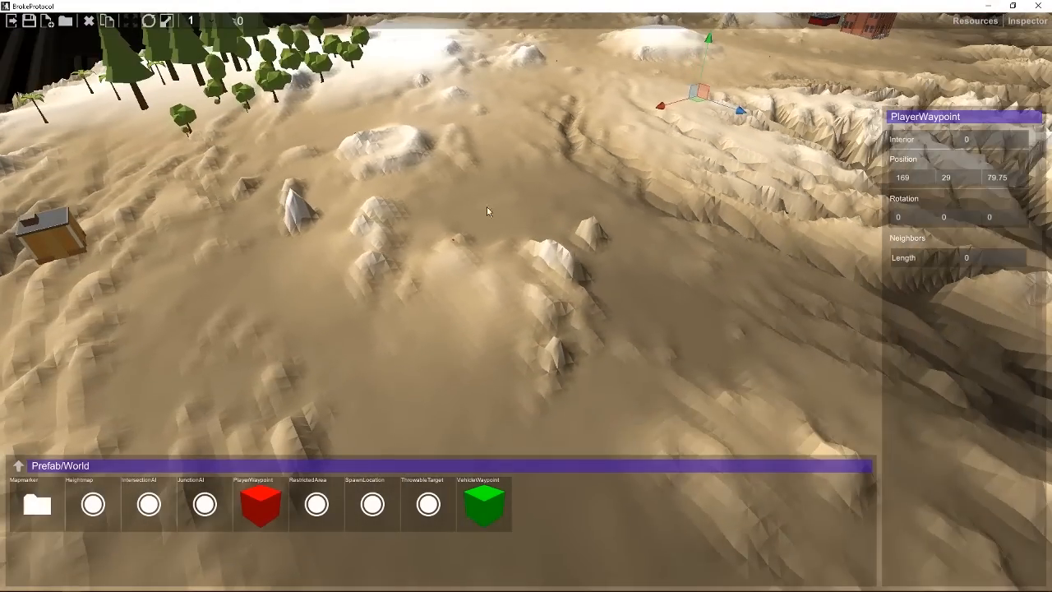
{"action": "left_click", "coordinate": [448, 239]}
{"action": "right_click_drag", "start_coordinate": [418, 277], "coordinate": [660, 240]}
{"action": "scroll", "coordinate": [660, 240], "scroll_direction": "up", "scroll_amount": 5}
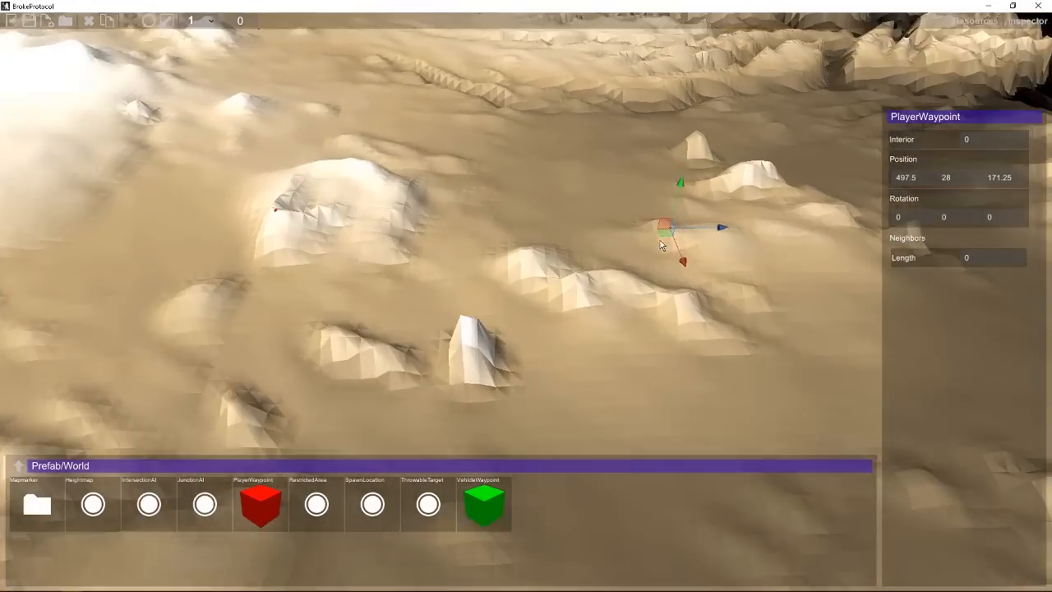
{"action": "key", "text": "f"}
- Examine the terrain around the selected waypoint to locate the neighboring waypoint on the crater-shaped hill
{"action": "scroll", "coordinate": [660, 240], "scroll_direction": "down", "scroll_amount": 8}
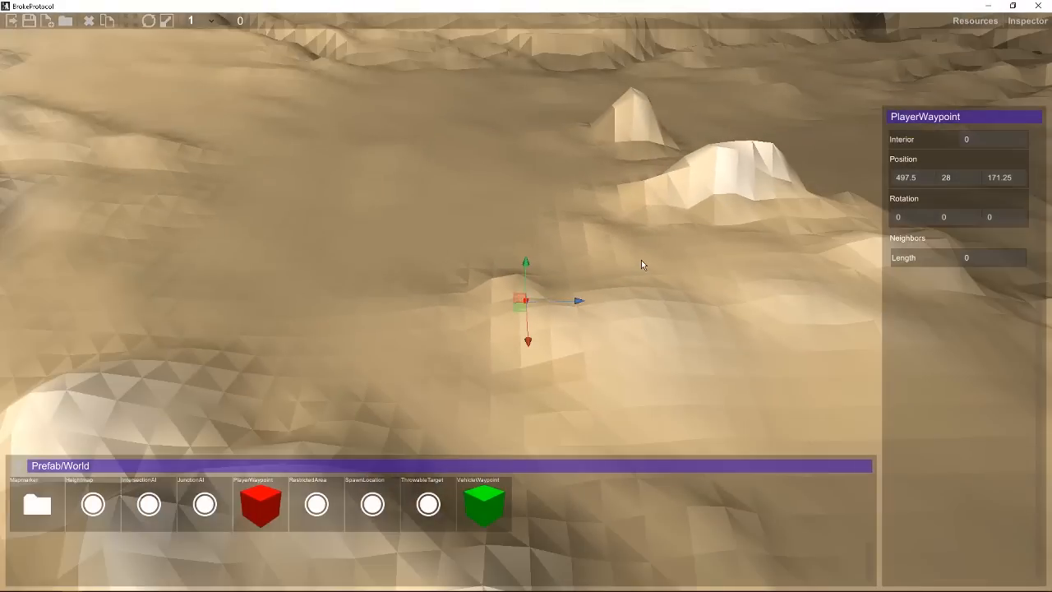
{"action": "right_click_drag", "start_coordinate": [641, 260], "coordinate": [583, 271]}
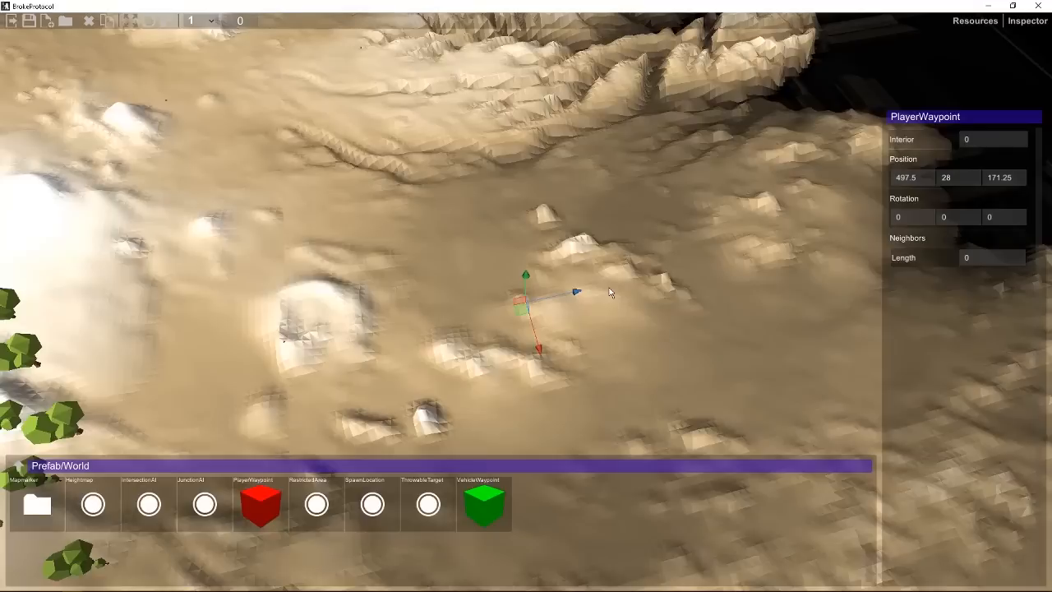
{"action": "scroll", "coordinate": [457, 281], "scroll_direction": "down", "scroll_amount": 6}
{"action": "middle_click_drag", "start_coordinate": [415, 268], "coordinate": [512, 304]}
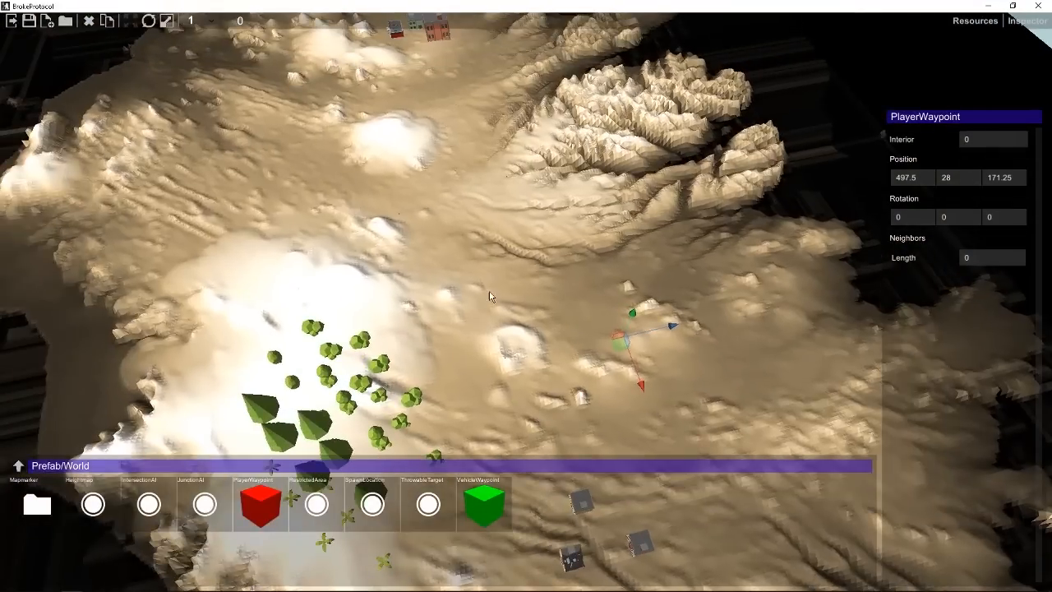
{"action": "scroll", "coordinate": [555, 319], "scroll_direction": "up", "scroll_amount": 5}
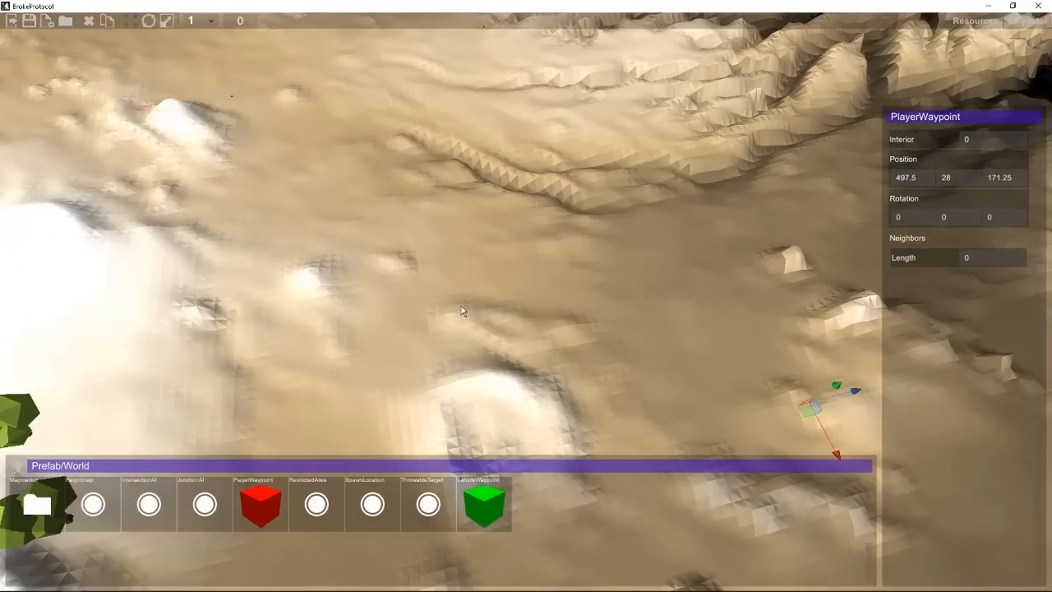
{"action": "right_click_drag", "start_coordinate": [461, 305], "coordinate": [352, 231]}
{"action": "scroll", "coordinate": [352, 236], "scroll_direction": "down", "scroll_amount": 3}
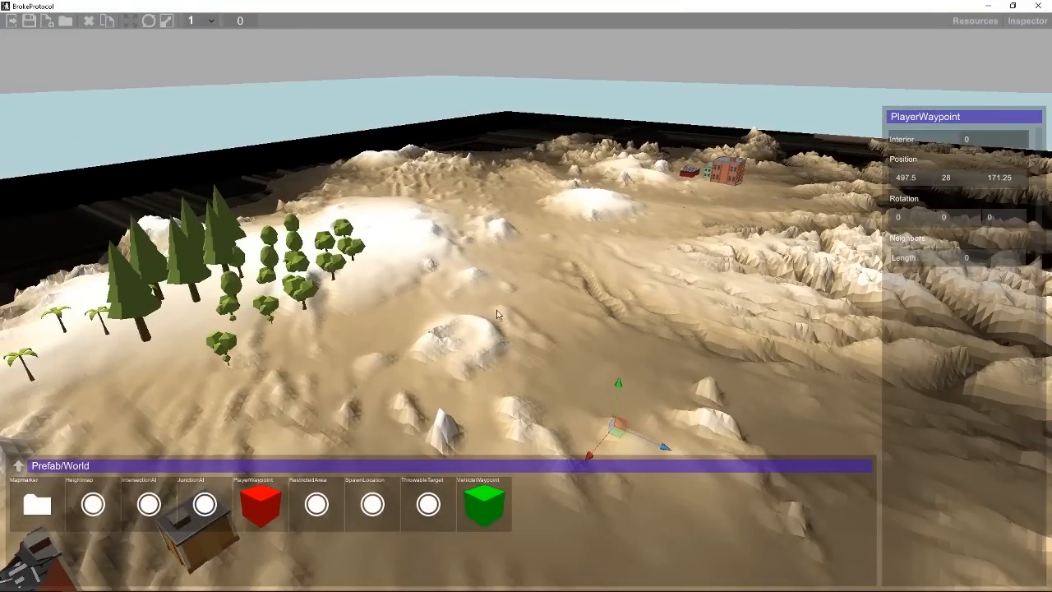
{"action": "right_click_drag", "start_coordinate": [497, 315], "coordinate": [749, 321]}
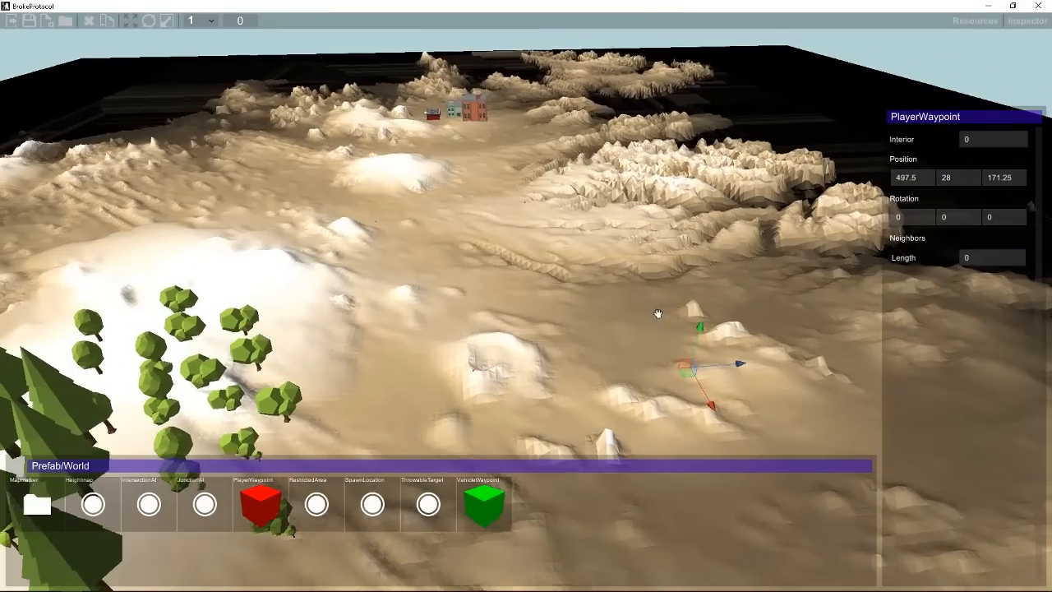
{"action": "scroll", "coordinate": [649, 306], "scroll_direction": "up", "scroll_amount": 3}
{"action": "scroll", "coordinate": [649, 306], "scroll_direction": "up", "scroll_amount": 2}
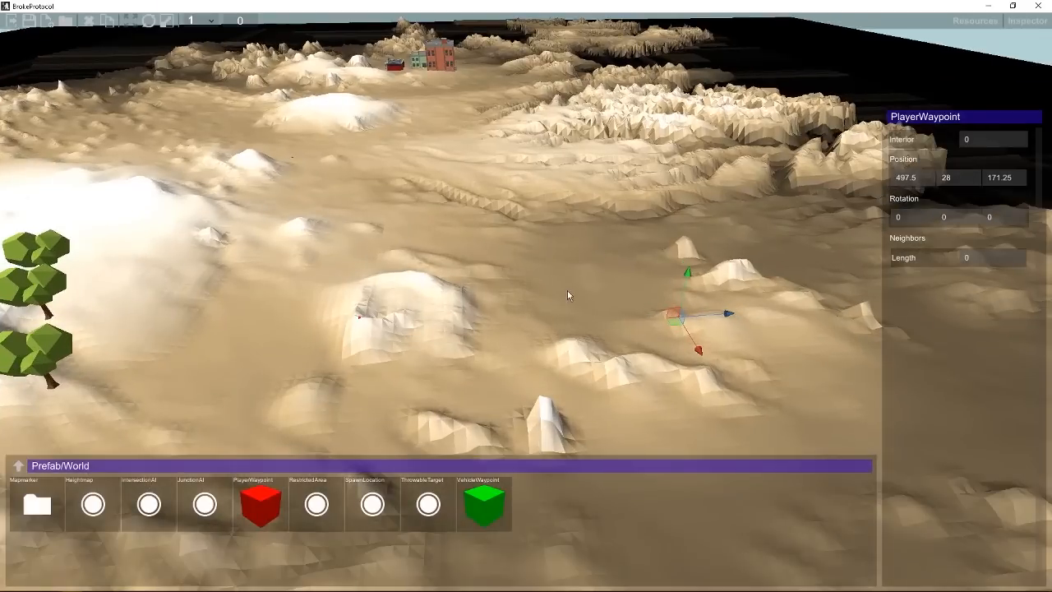
{"action": "scroll", "coordinate": [509, 282], "scroll_direction": "up", "scroll_amount": 1}
- Set the selected waypoint's Neighbors length to 1 and assign the PlayerWaypoint on the crater-shaped hill as its neighbor
{"action": "left_click", "coordinate": [976, 259]}
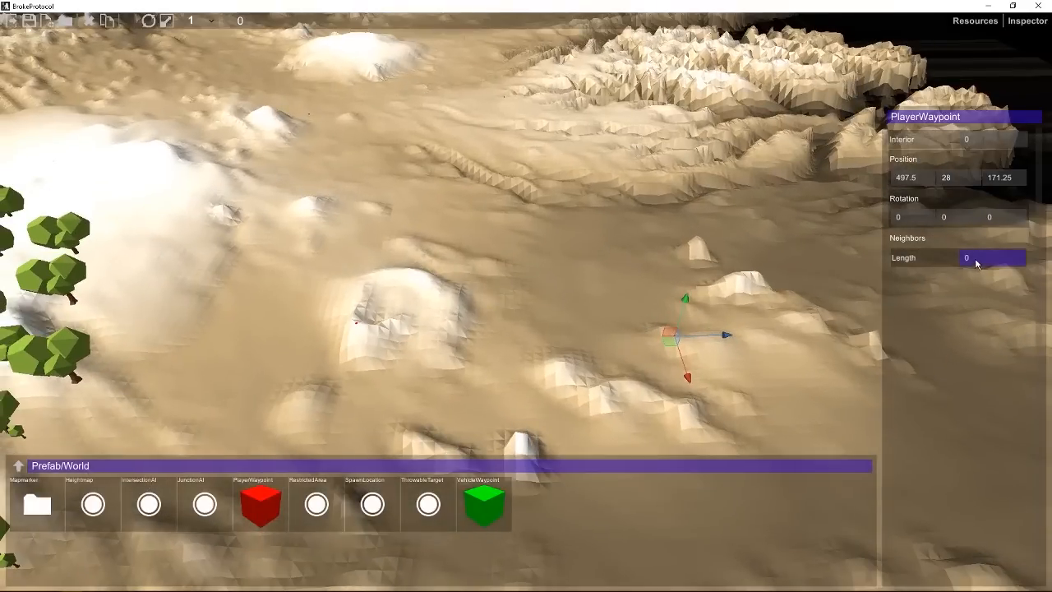
{"action": "type", "text": "1"}
{"action": "key", "text": "Return"}
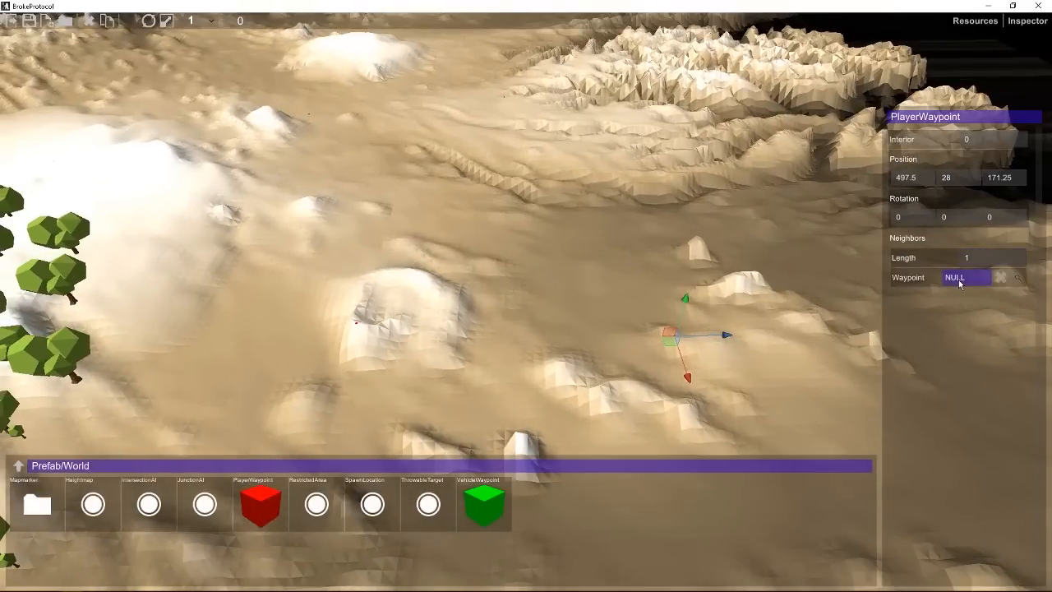
{"action": "left_click", "coordinate": [959, 279]}
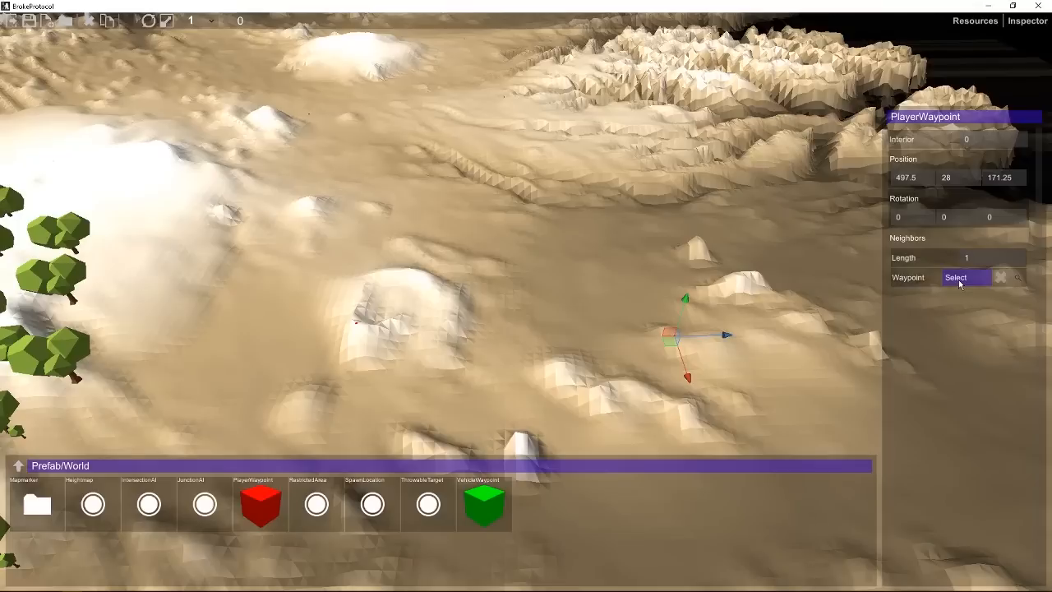
{"action": "left_click", "coordinate": [394, 303]}
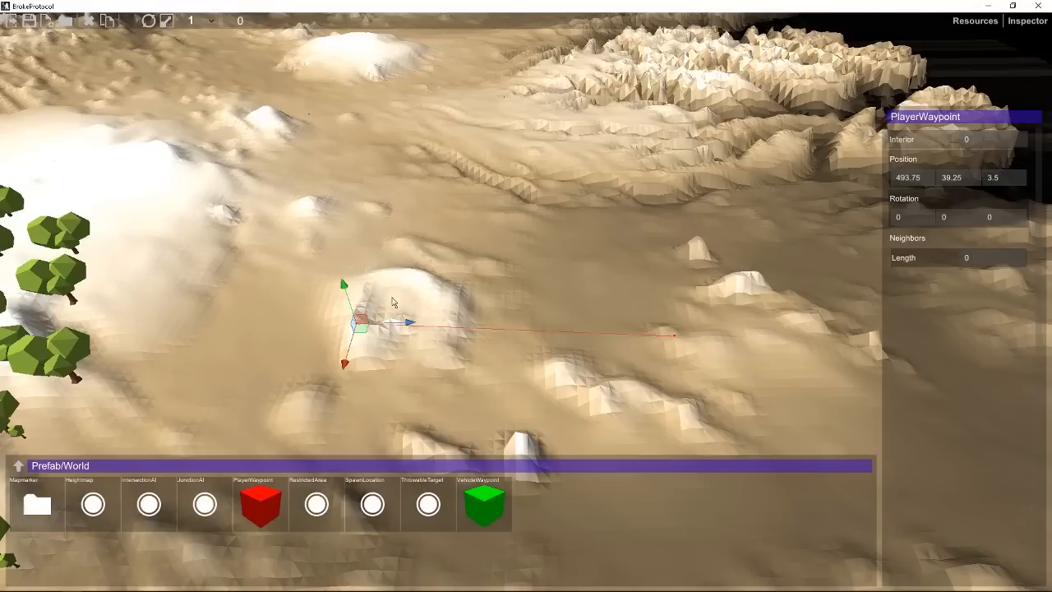
- Give the crater-hill waypoint a Neighbors length of 1 and link it to the PlayerWaypoint at 204.25, 28.5, -105.25
{"action": "left_click", "coordinate": [986, 259]}
{"action": "type", "text": "1"}
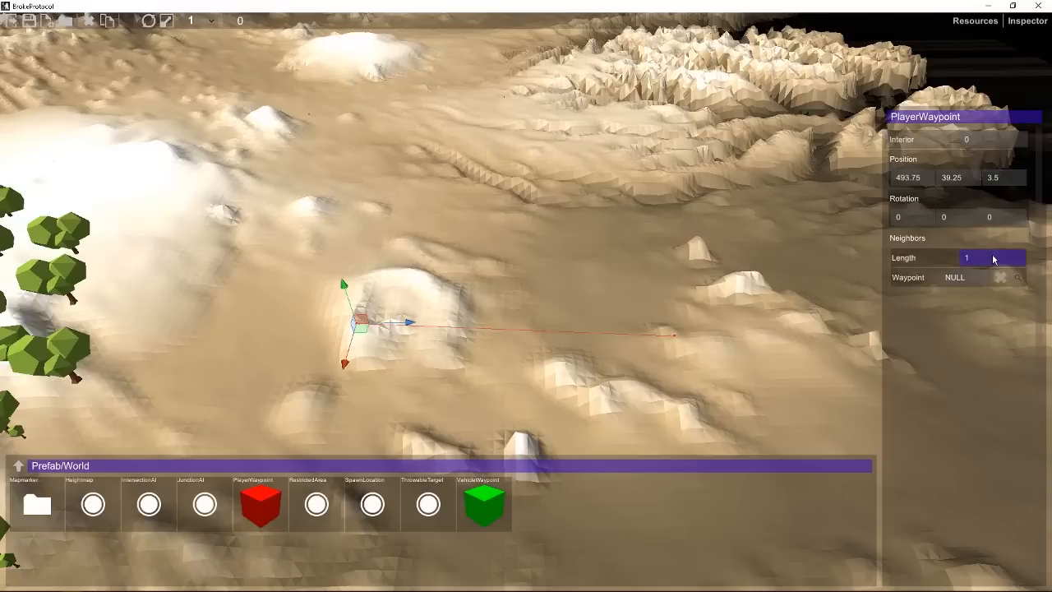
{"action": "left_click", "coordinate": [962, 277]}
{"action": "right_click_drag", "start_coordinate": [507, 181], "coordinate": [411, 173]}
{"action": "left_click_drag", "start_coordinate": [397, 144], "coordinate": [346, 178]}
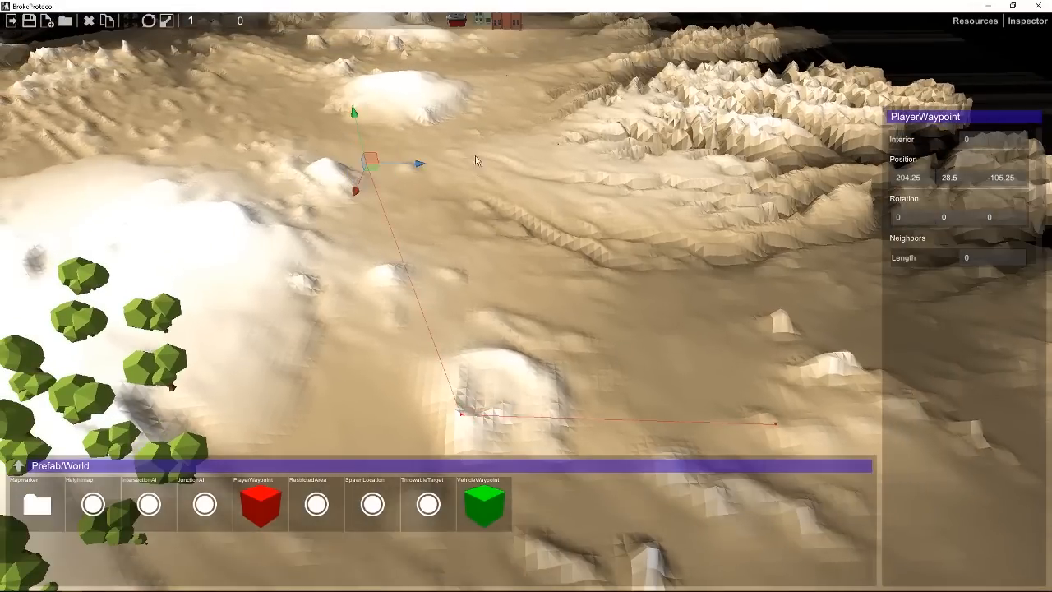
- Set Neighbors length to 1 on the waypoint at 204.25, 28.5, -105.25 and link it to the one at -27.25, 27.5, 28.25
{"action": "left_click_drag", "start_coordinate": [475, 156], "coordinate": [603, 181], "text": "alt"}
{"action": "middle_click_drag", "start_coordinate": [319, 194], "coordinate": [672, 262]}
{"action": "left_click_drag", "start_coordinate": [433, 174], "coordinate": [287, 221], "text": "alt"}
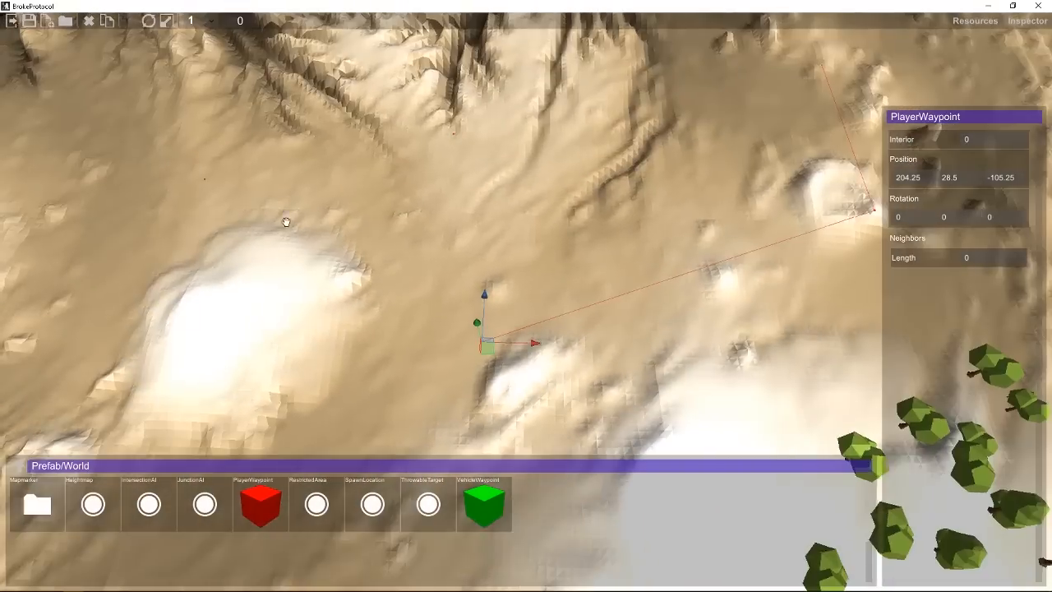
{"action": "middle_click_drag", "start_coordinate": [287, 222], "coordinate": [567, 160]}
{"action": "middle_click_drag", "start_coordinate": [396, 168], "coordinate": [443, 253]}
{"action": "scroll", "coordinate": [447, 242], "scroll_direction": "up", "scroll_amount": 3}
{"action": "left_click_drag", "start_coordinate": [444, 206], "coordinate": [508, 155], "text": "alt"}
{"action": "middle_click_drag", "start_coordinate": [378, 218], "coordinate": [420, 213]}
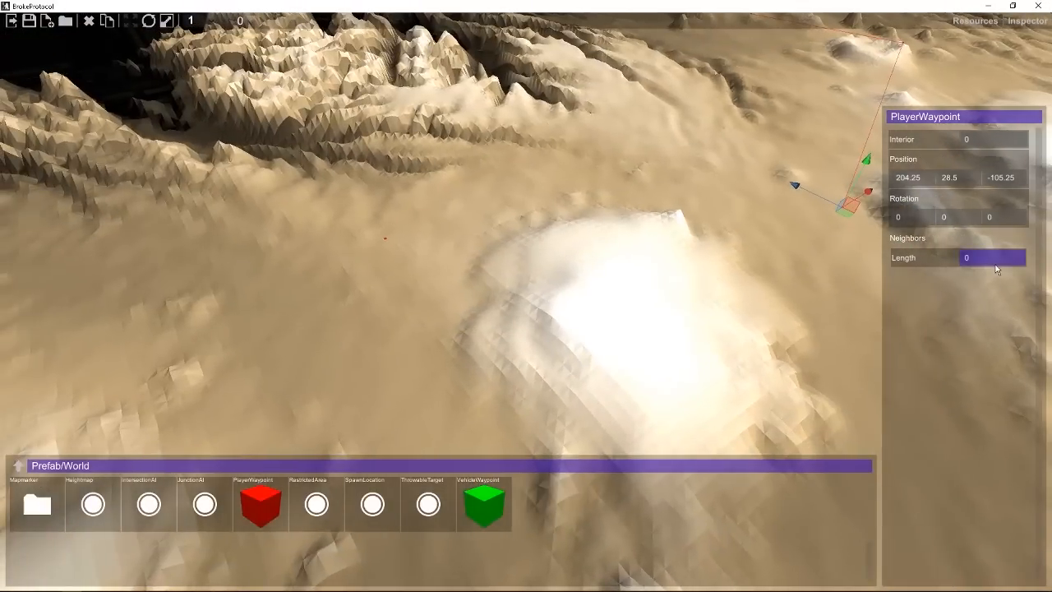
{"action": "type", "text": "1"}
{"action": "key", "text": "Return"}
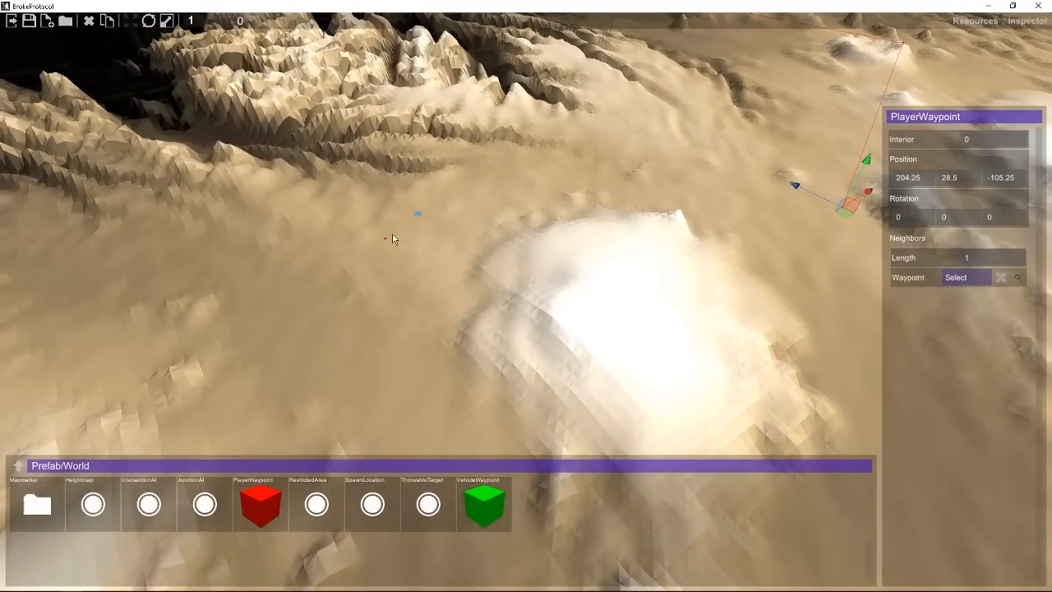
{"action": "left_click", "coordinate": [386, 237]}
- Set Neighbors length to 1 on the waypoint at -27.25, 27.5, 28.25 and link it to the one at 169, 29, 79.75
{"action": "middle_click_drag", "start_coordinate": [619, 148], "coordinate": [559, 234]}
{"action": "scroll", "coordinate": [586, 179], "scroll_direction": "up", "scroll_amount": 3}
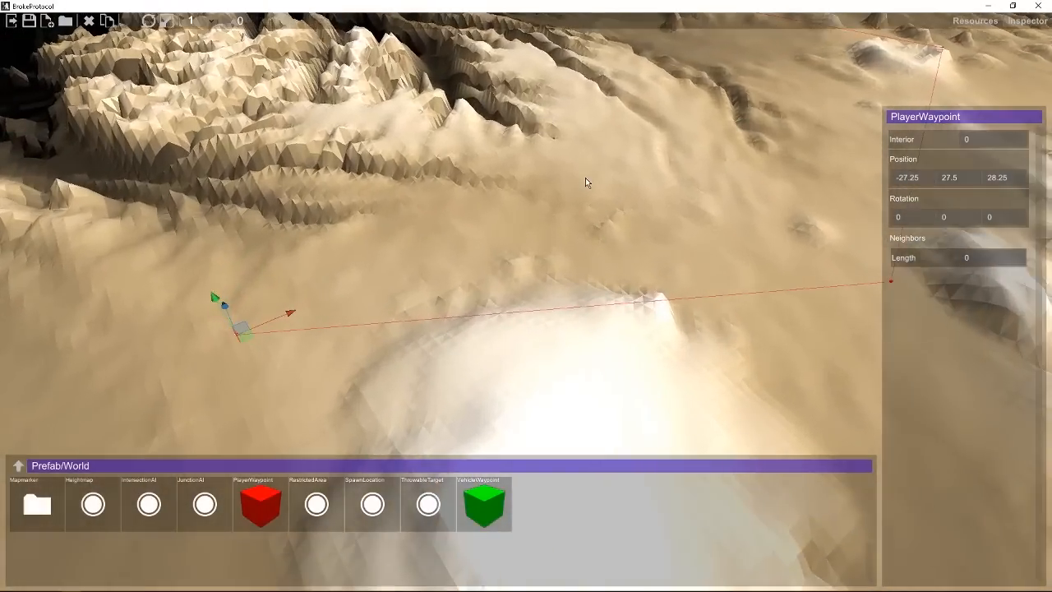
{"action": "scroll", "coordinate": [585, 179], "scroll_direction": "up", "scroll_amount": 1}
{"action": "left_click_drag", "start_coordinate": [483, 194], "coordinate": [668, 202], "text": "alt"}
{"action": "middle_click_drag", "start_coordinate": [383, 208], "coordinate": [418, 208]}
{"action": "scroll", "coordinate": [418, 207], "scroll_direction": "down", "scroll_amount": 3}
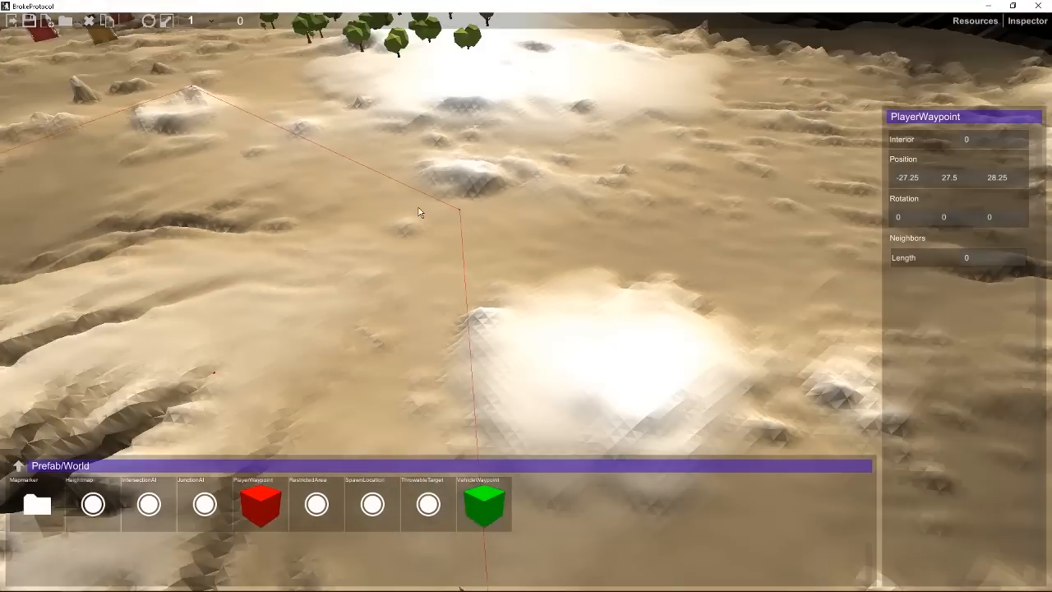
{"action": "scroll", "coordinate": [418, 211], "scroll_direction": "down", "scroll_amount": 2}
{"action": "middle_click_drag", "start_coordinate": [370, 273], "coordinate": [555, 247]}
{"action": "scroll", "coordinate": [517, 250], "scroll_direction": "up", "scroll_amount": 4}
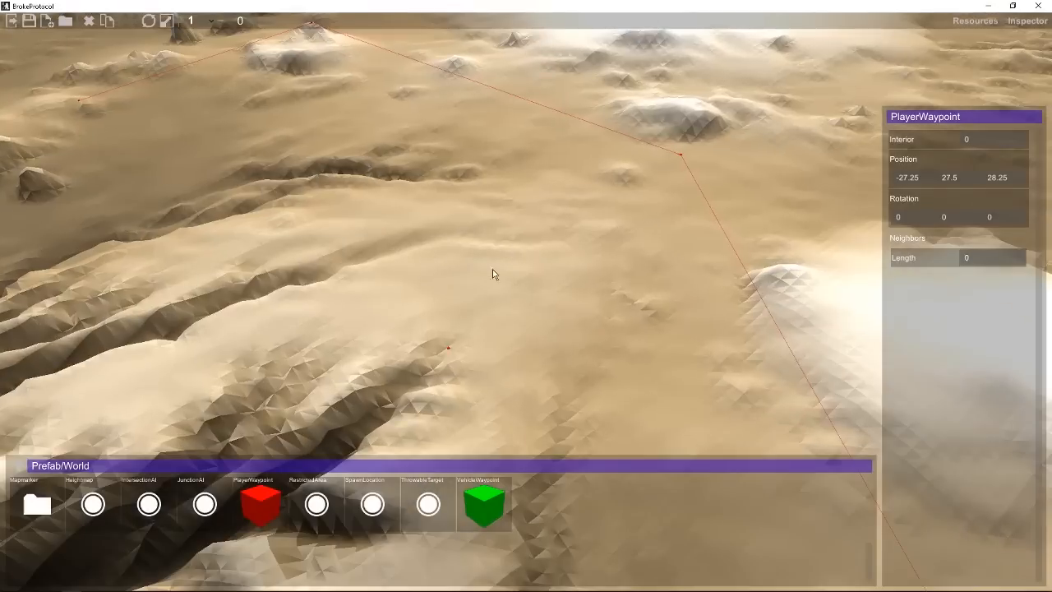
{"action": "left_click", "coordinate": [985, 259]}
{"action": "type", "text": "1"}
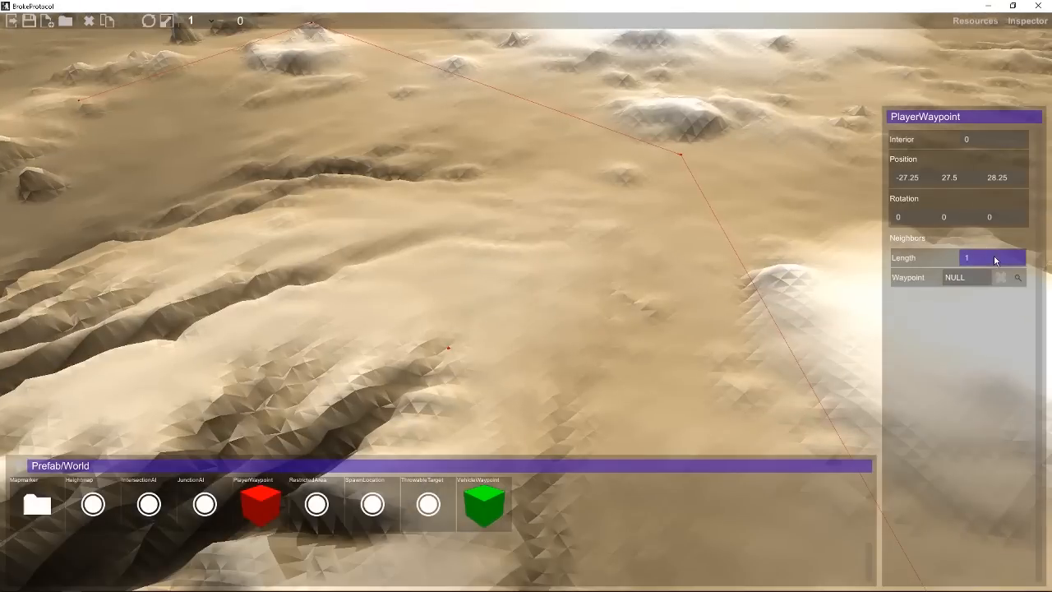
{"action": "key", "text": "Return"}
{"action": "scroll", "coordinate": [563, 293], "scroll_direction": "down", "scroll_amount": 2}
{"action": "left_click_drag", "start_coordinate": [504, 308], "coordinate": [589, 343], "text": "alt"}
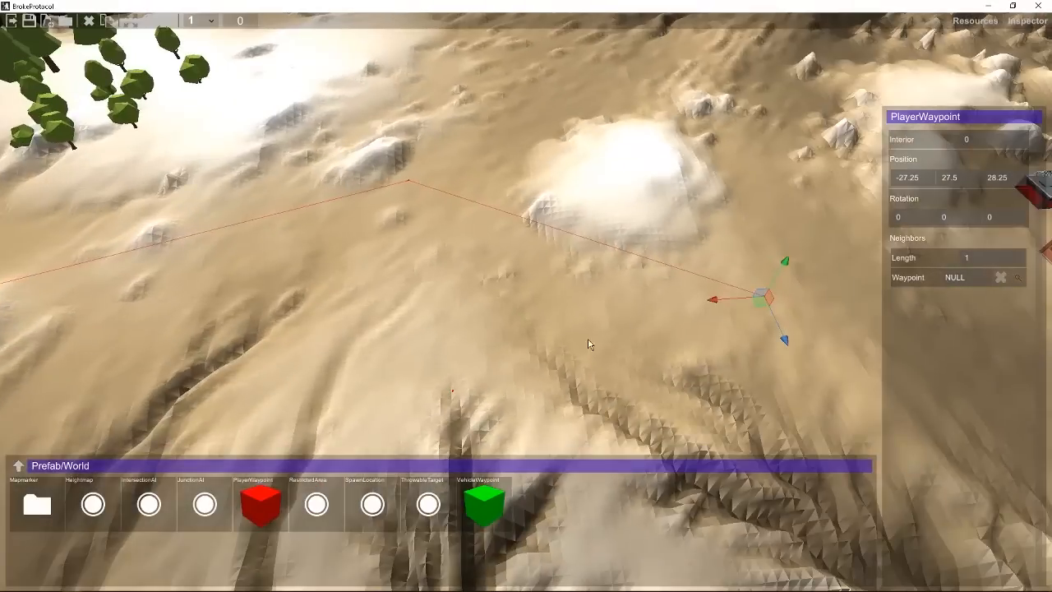
{"action": "middle_click_drag", "start_coordinate": [589, 343], "coordinate": [603, 286]}
{"action": "scroll", "coordinate": [551, 282], "scroll_direction": "up", "scroll_amount": 2}
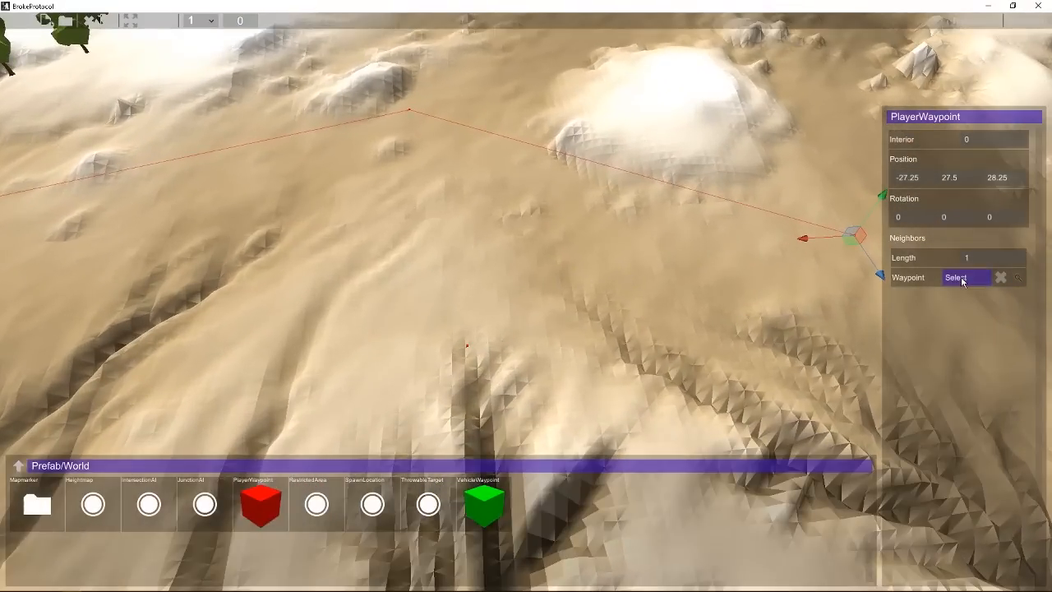
{"action": "left_click_drag", "start_coordinate": [494, 297], "coordinate": [445, 369]}
- Review the chain of linked PlayerWaypoints across the terrain
{"action": "middle_click_drag", "start_coordinate": [331, 283], "coordinate": [492, 291]}
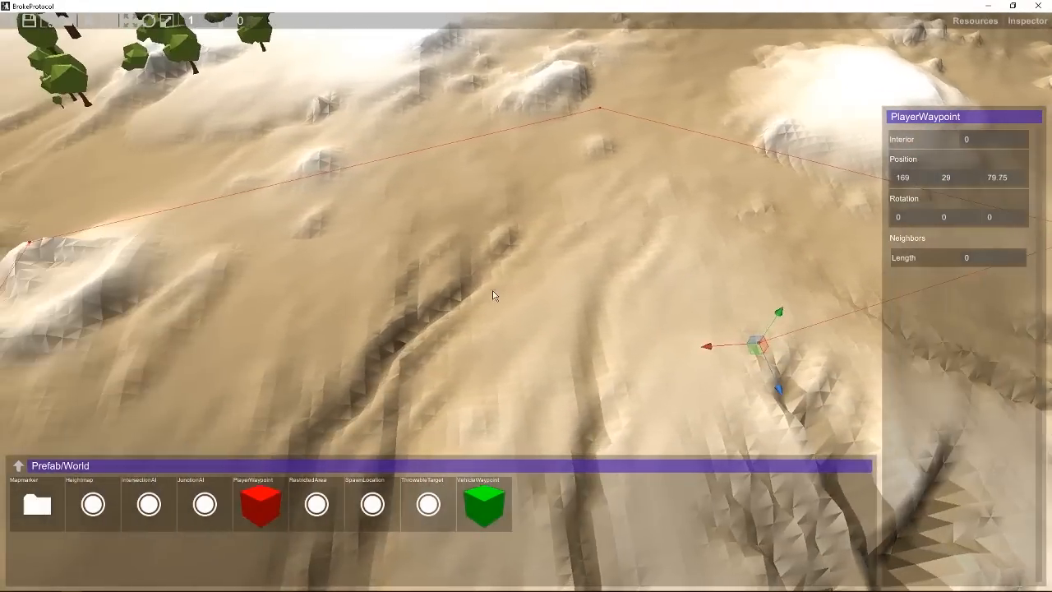
{"action": "scroll", "coordinate": [481, 293], "scroll_direction": "down", "scroll_amount": 3}
{"action": "middle_click_drag", "start_coordinate": [354, 333], "coordinate": [526, 172]}
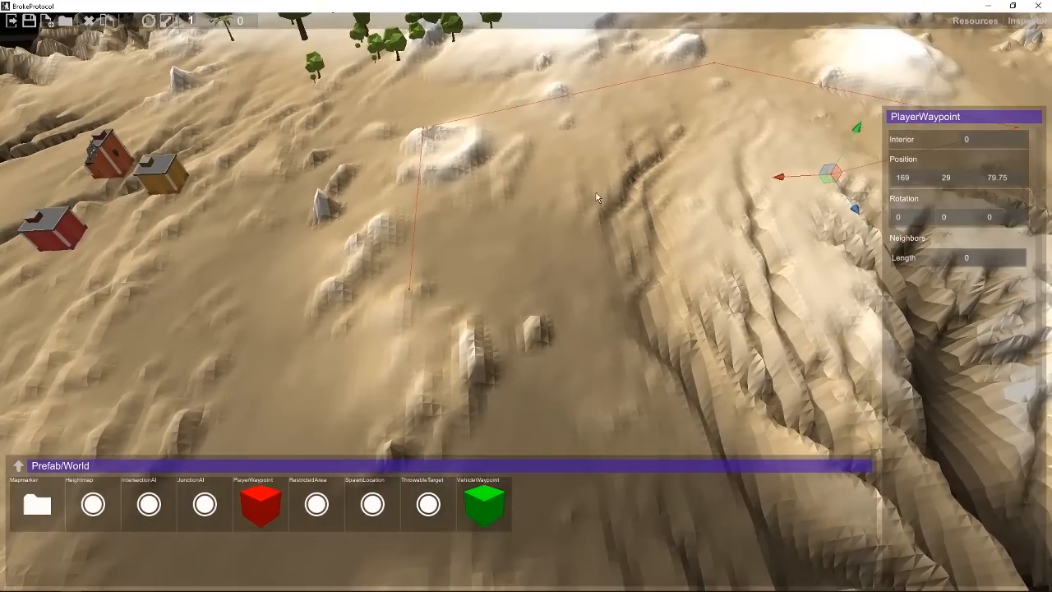
{"action": "scroll", "coordinate": [596, 193], "scroll_direction": "up", "scroll_amount": 3}
{"action": "right_click_drag", "start_coordinate": [596, 193], "coordinate": [571, 265]}
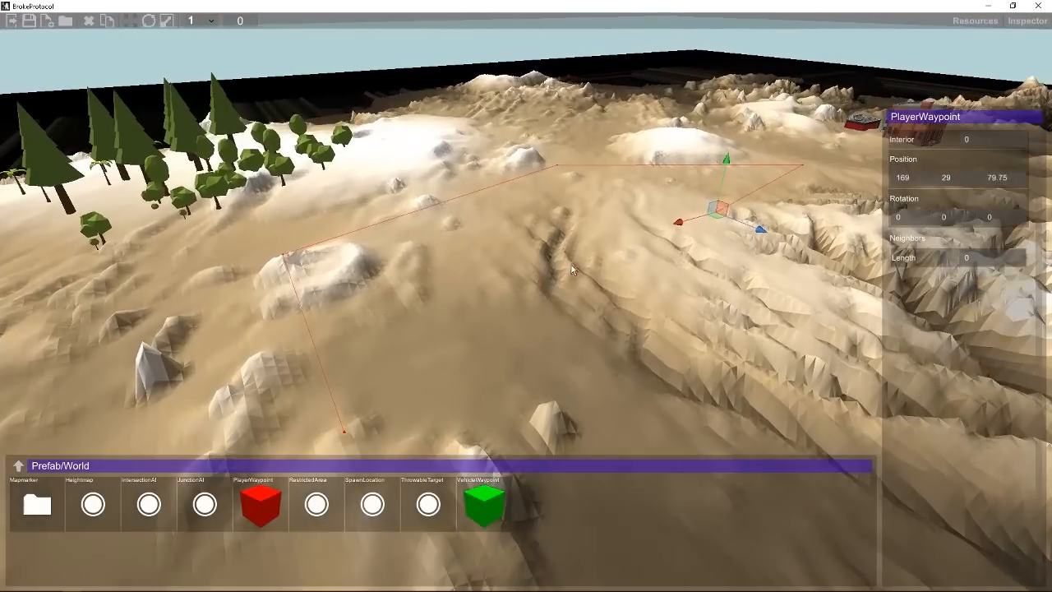
- Add another PlayerWaypoint on the terrain and place it at 262, 27, -6 near the upper end of the ravine
{"action": "middle_click_drag", "start_coordinate": [575, 228], "coordinate": [579, 280]}
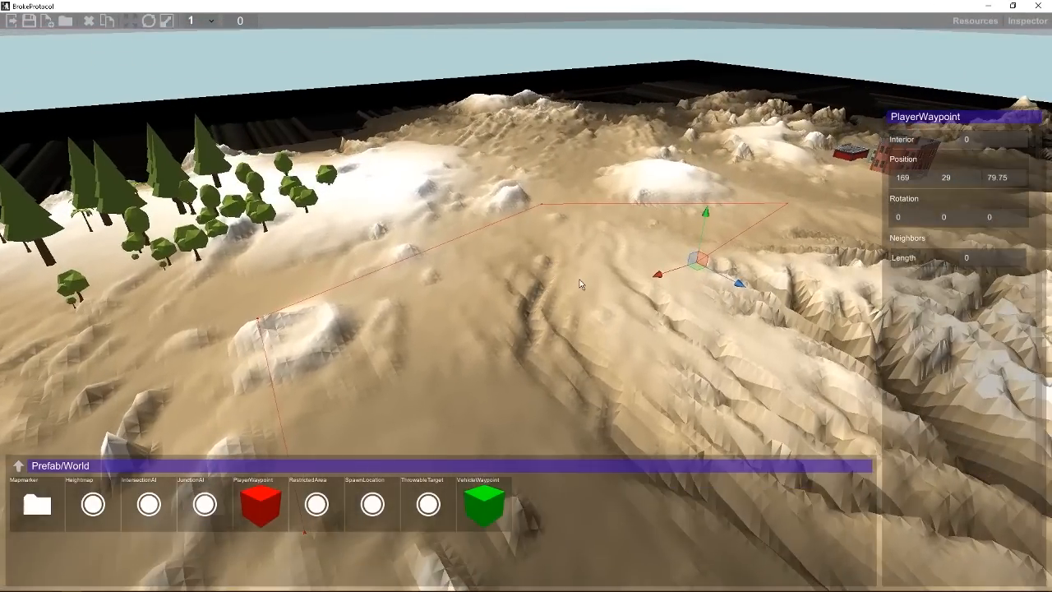
{"action": "scroll", "coordinate": [580, 280], "scroll_direction": "up", "scroll_amount": 3}
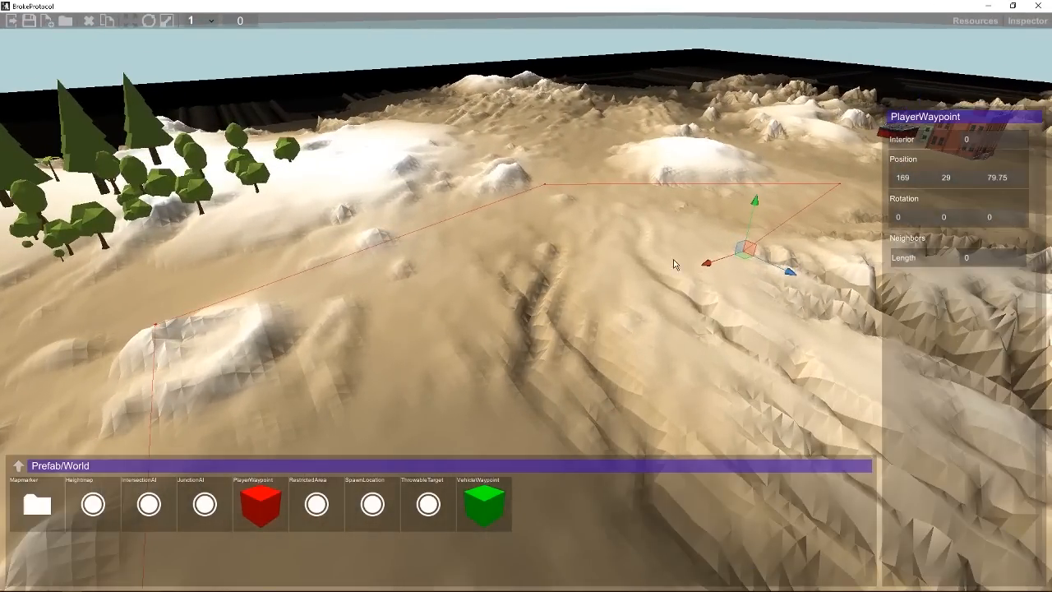
{"action": "middle_click_drag", "start_coordinate": [578, 243], "coordinate": [524, 385]}
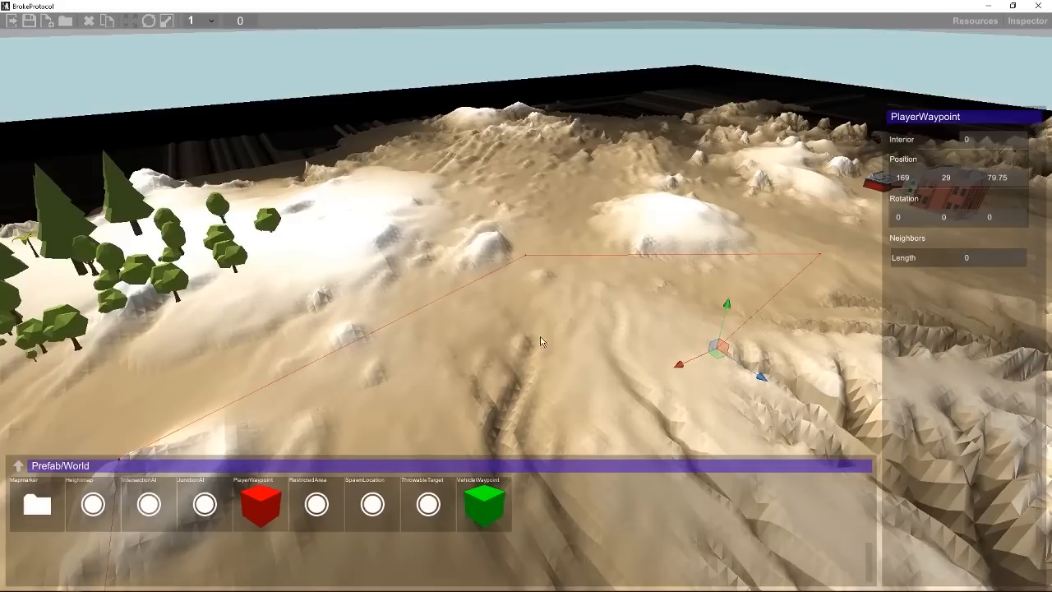
{"action": "middle_click_drag", "start_coordinate": [541, 337], "coordinate": [528, 329]}
{"action": "left_click", "coordinate": [268, 498]}
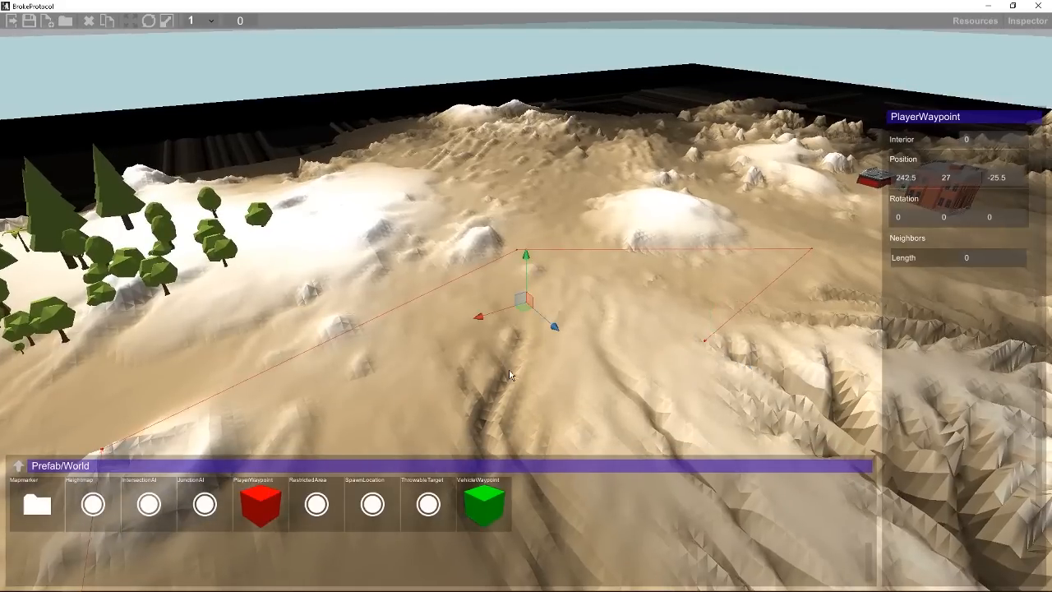
{"action": "scroll", "coordinate": [508, 368], "scroll_direction": "up", "scroll_amount": 3}
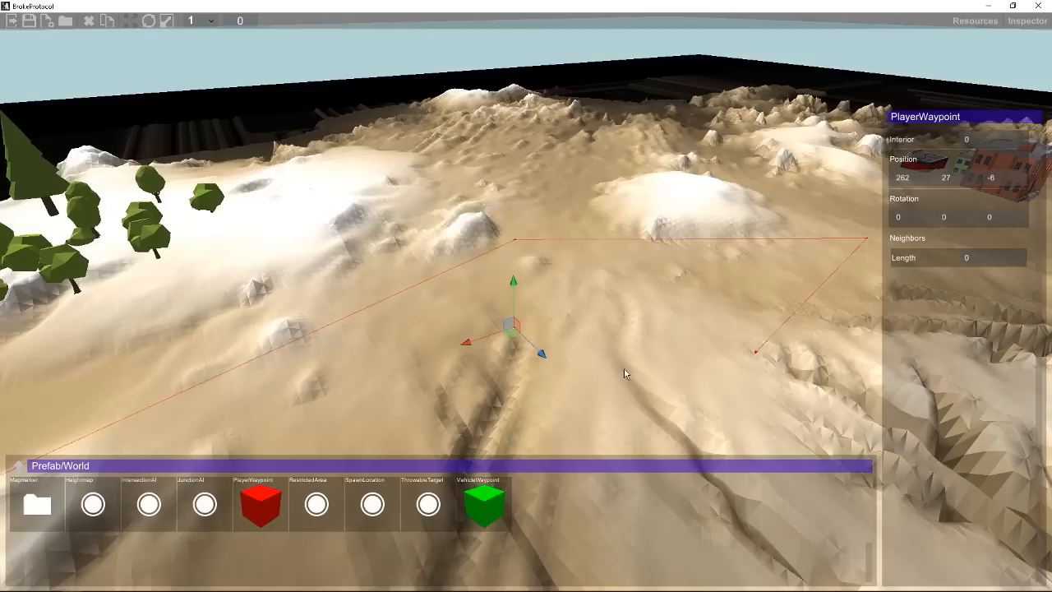
- Set Neighbors length to 1 on the waypoint at 169, 29, 79.75 and link it to the one at 262, 27, -6
{"action": "left_click", "coordinate": [757, 352]}
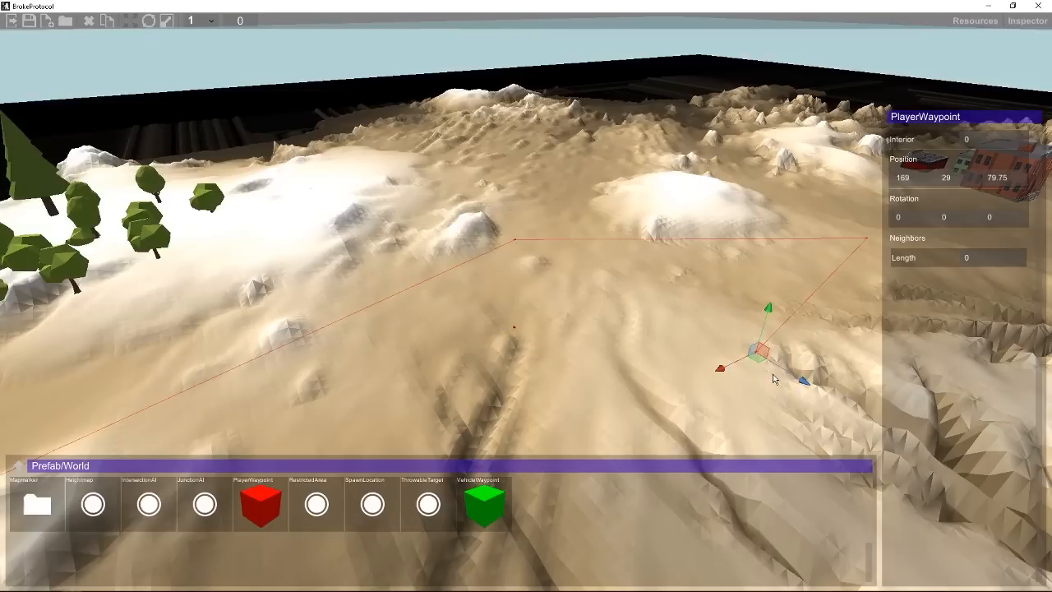
{"action": "type", "text": "1"}
{"action": "left_click", "coordinate": [956, 277]}
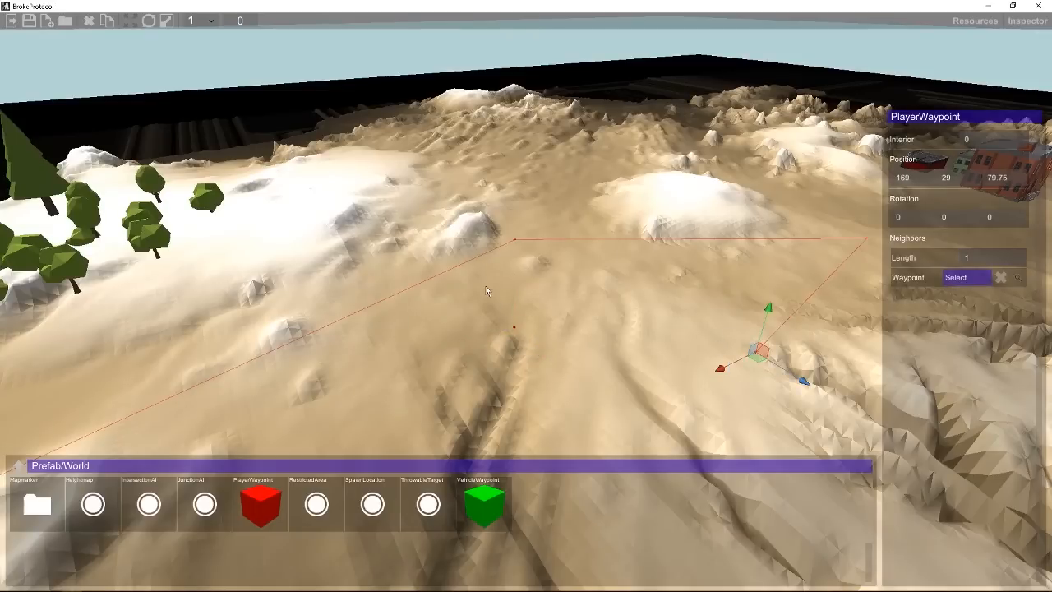
{"action": "left_click", "coordinate": [503, 321]}
- Give the waypoint at 262, 27, -6 a Neighbors length of 1 and link it to the one at 497.5, 28, 171.25
{"action": "right_click_drag", "start_coordinate": [648, 330], "coordinate": [642, 276]}
{"action": "left_click", "coordinate": [990, 258]}
{"action": "type", "text": "1"}
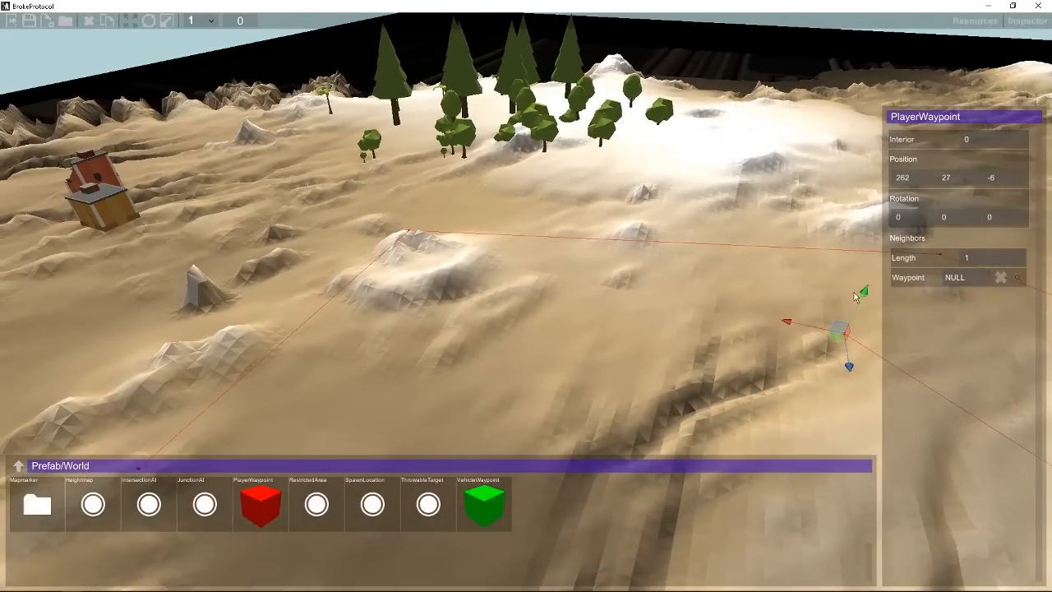
{"action": "left_click", "coordinate": [969, 279]}
{"action": "scroll", "coordinate": [493, 287], "scroll_direction": "down", "scroll_amount": 5}
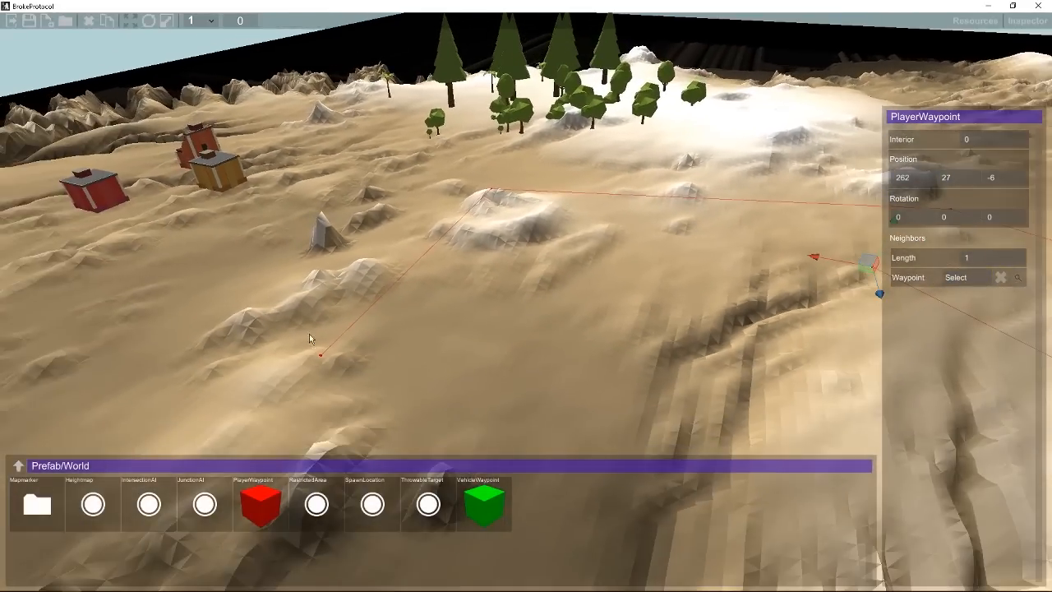
{"action": "left_click", "coordinate": [320, 355]}
- Inspect the closed loop of PlayerWaypoint links from above and along its route over the terrain
{"action": "scroll", "coordinate": [567, 289], "scroll_direction": "down", "scroll_amount": 5}
{"action": "right_click_drag", "start_coordinate": [568, 289], "coordinate": [599, 274]}
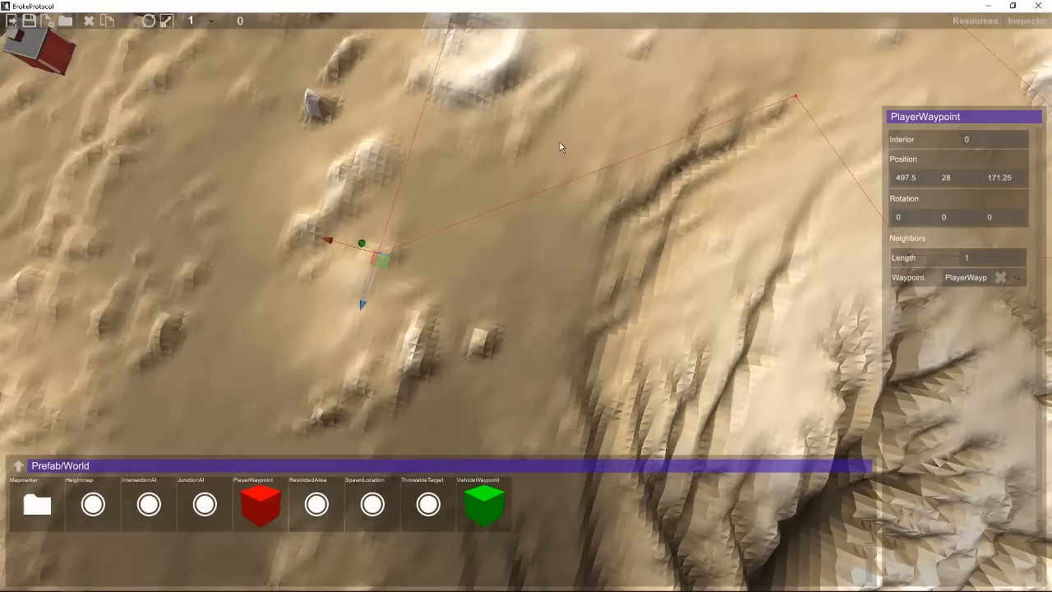
{"action": "scroll", "coordinate": [560, 147], "scroll_direction": "down", "scroll_amount": 3}
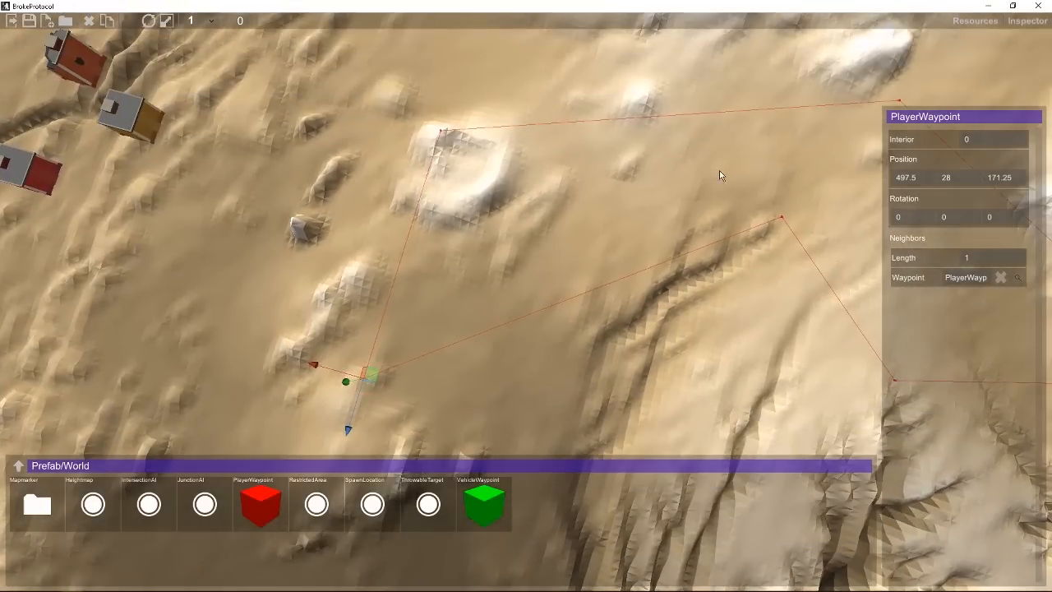
{"action": "scroll", "coordinate": [345, 178], "scroll_direction": "up", "scroll_amount": 6}
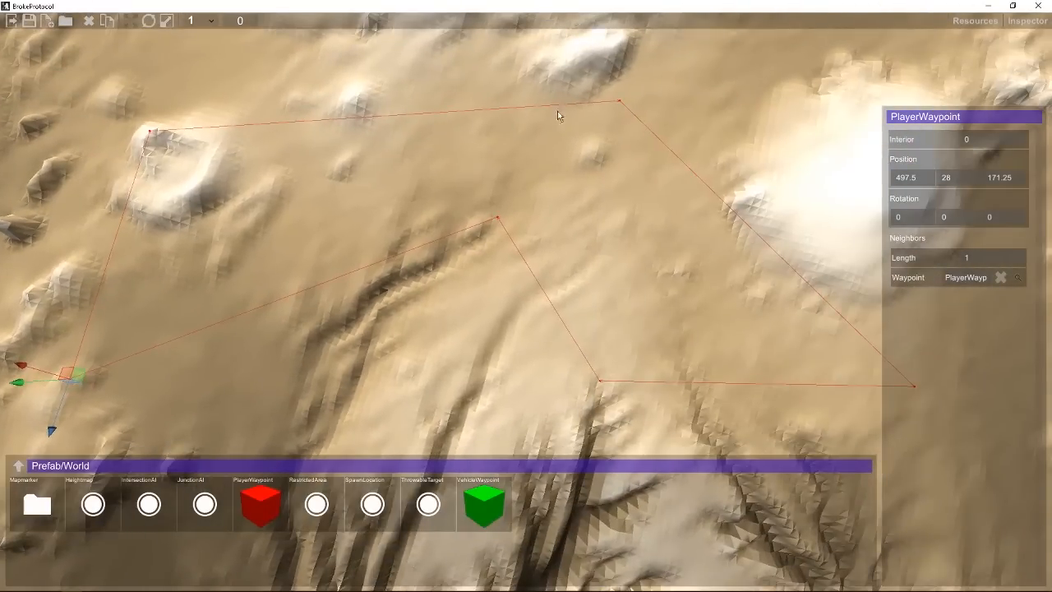
{"action": "right_click_drag", "start_coordinate": [411, 191], "coordinate": [482, 92]}
{"action": "right_click_drag", "start_coordinate": [469, 235], "coordinate": [419, 281]}
{"action": "right_click_drag", "start_coordinate": [456, 186], "coordinate": [406, 235]}
{"action": "middle_click_drag", "start_coordinate": [406, 235], "coordinate": [589, 238]}
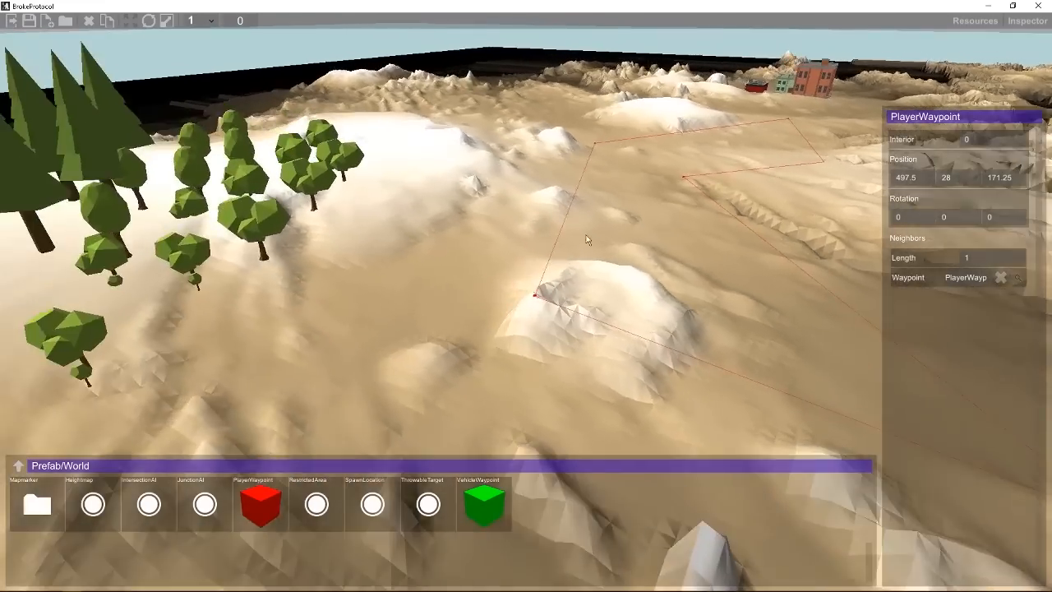
{"action": "scroll", "coordinate": [627, 110], "scroll_direction": "up", "scroll_amount": 5}
{"action": "right_click_drag", "start_coordinate": [627, 107], "coordinate": [630, 104]}
{"action": "scroll", "coordinate": [629, 104], "scroll_direction": "up", "scroll_amount": 3}
{"action": "middle_click_drag", "start_coordinate": [629, 104], "coordinate": [554, 200]}
{"action": "scroll", "coordinate": [529, 143], "scroll_direction": "up", "scroll_amount": 3}
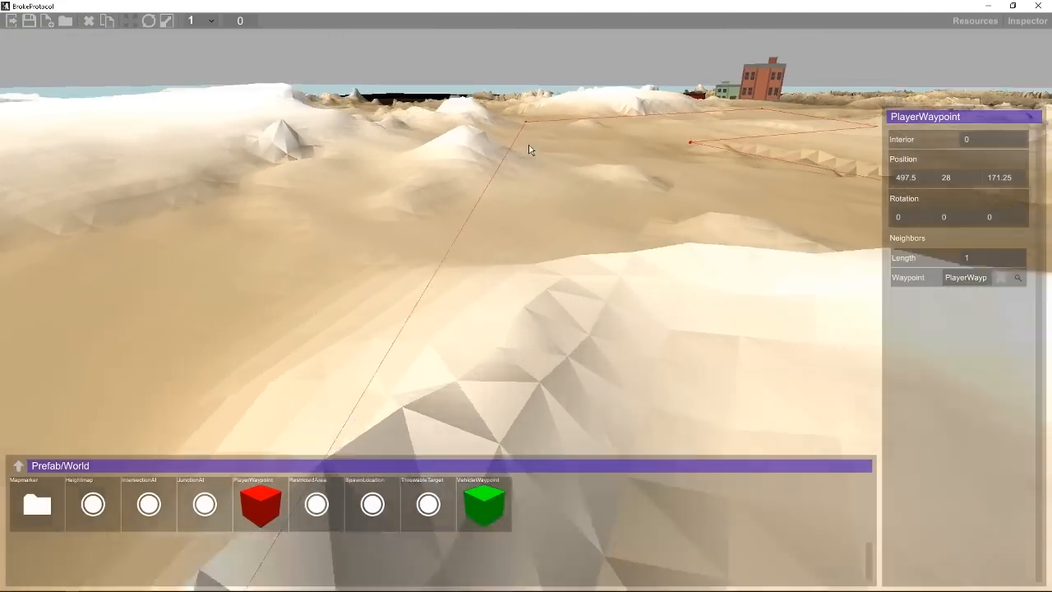
{"action": "right_click_drag", "start_coordinate": [529, 143], "coordinate": [534, 137]}
{"action": "scroll", "coordinate": [423, 188], "scroll_direction": "up", "scroll_amount": 4}
{"action": "right_click_drag", "start_coordinate": [422, 187], "coordinate": [395, 184]}
{"action": "scroll", "coordinate": [417, 181], "scroll_direction": "up", "scroll_amount": 2}
{"action": "scroll", "coordinate": [416, 213], "scroll_direction": "down", "scroll_amount": 10}
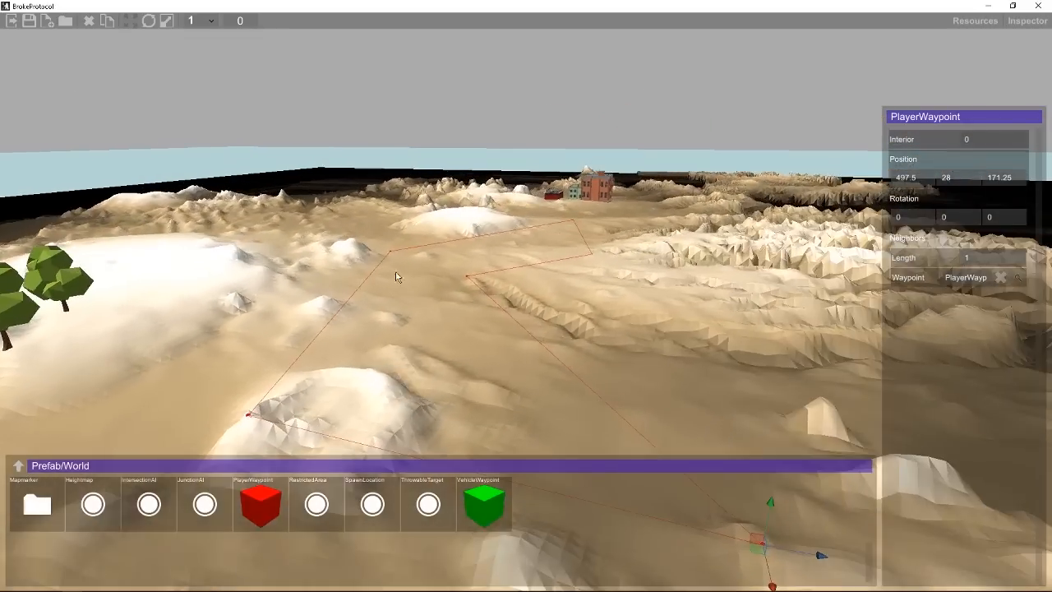
{"action": "right_click_drag", "start_coordinate": [396, 272], "coordinate": [417, 305]}
{"action": "middle_click_drag", "start_coordinate": [417, 305], "coordinate": [426, 302]}
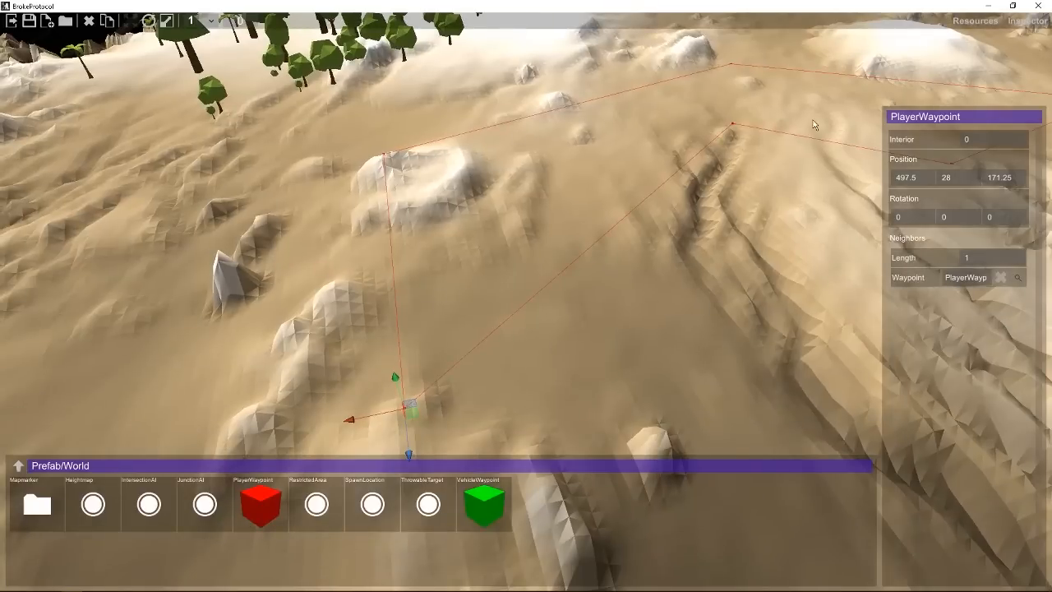
{"action": "middle_click_drag", "start_coordinate": [813, 125], "coordinate": [434, 144]}
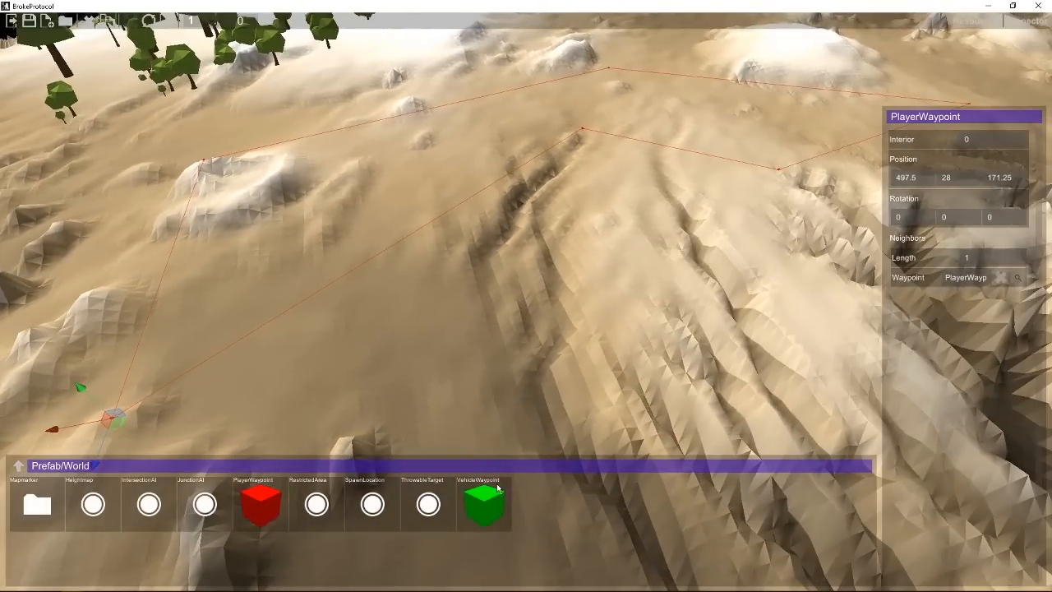
{"action": "scroll", "coordinate": [361, 230], "scroll_direction": "down", "scroll_amount": 10}
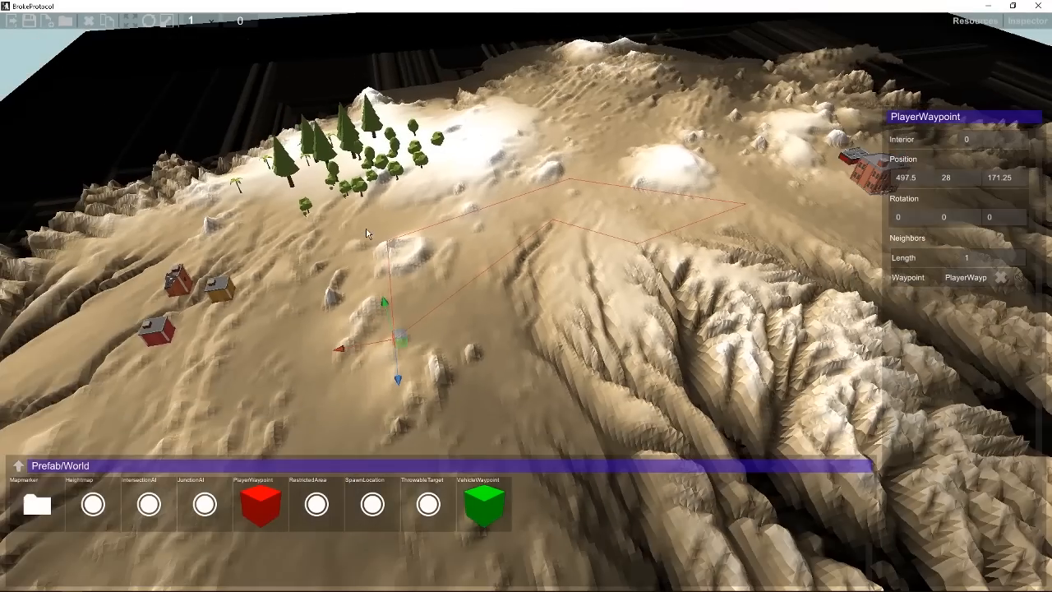
- Move the orange ApartmentSmall1 building across the ground to X 636, Z 127, away from the other two buildings
{"action": "middle_click_drag", "start_coordinate": [446, 277], "coordinate": [590, 250]}
{"action": "scroll", "coordinate": [589, 249], "scroll_direction": "up", "scroll_amount": 6}
{"action": "right_click_drag", "start_coordinate": [589, 248], "coordinate": [646, 220]}
{"action": "middle_click_drag", "start_coordinate": [646, 221], "coordinate": [524, 239]}
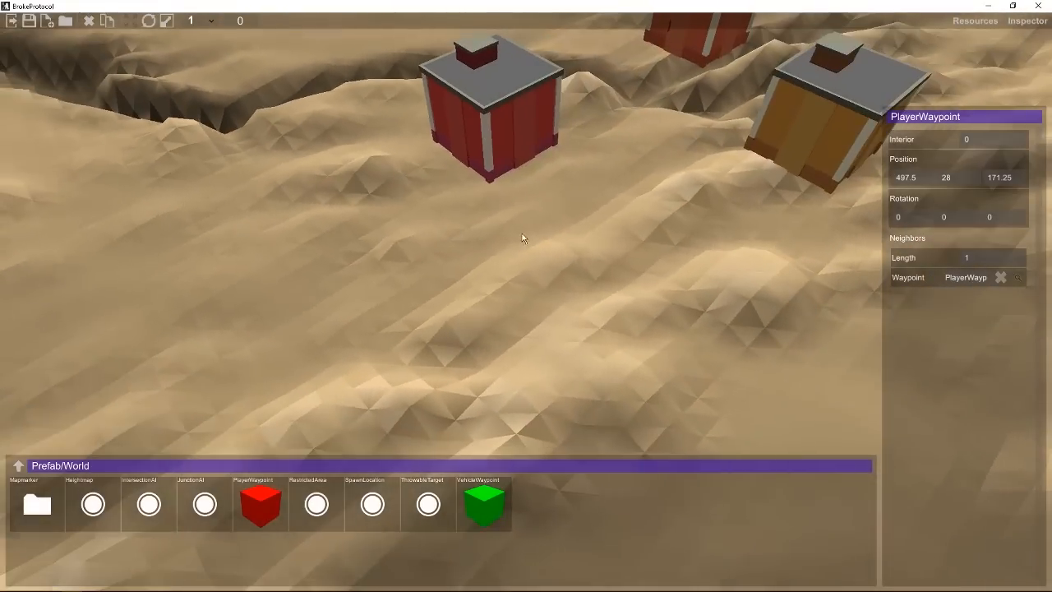
{"action": "right_click_drag", "start_coordinate": [524, 238], "coordinate": [658, 230]}
{"action": "middle_click_drag", "start_coordinate": [658, 230], "coordinate": [431, 258]}
{"action": "right_click_drag", "start_coordinate": [431, 257], "coordinate": [644, 258]}
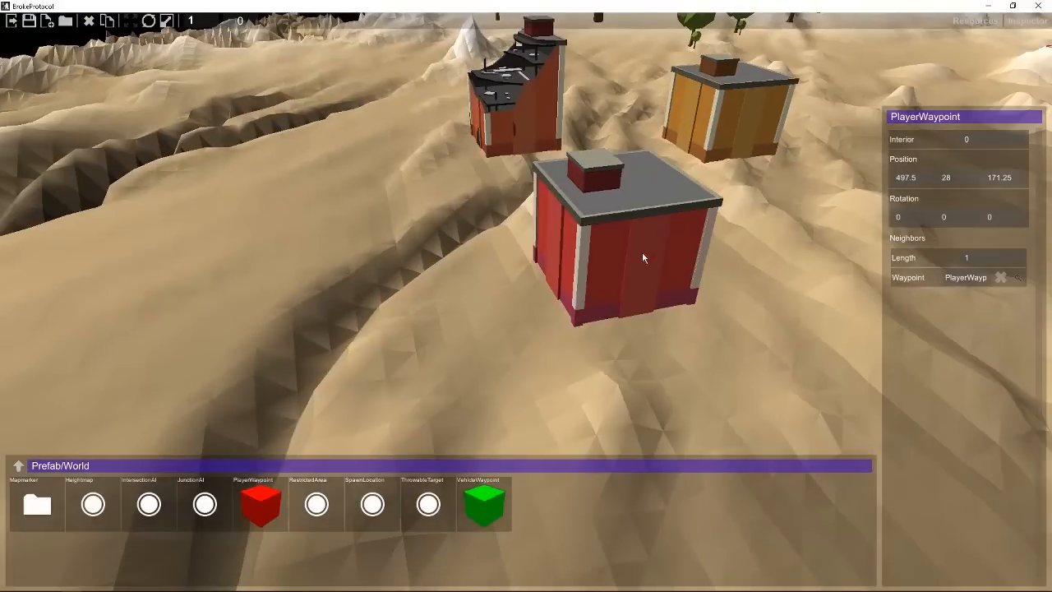
{"action": "left_click", "coordinate": [729, 112]}
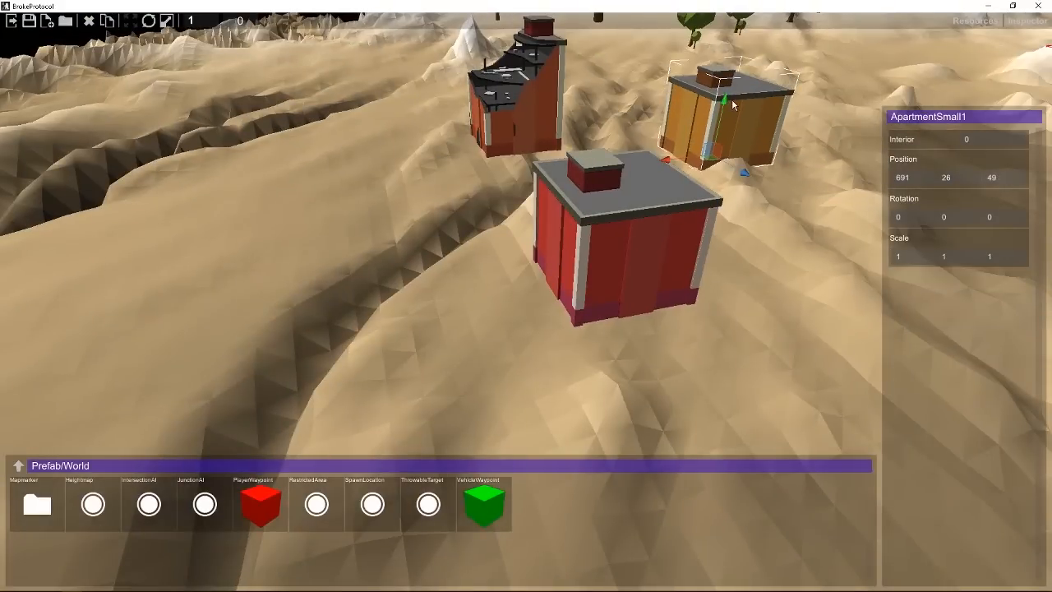
{"action": "middle_click_drag", "start_coordinate": [762, 116], "coordinate": [538, 255]}
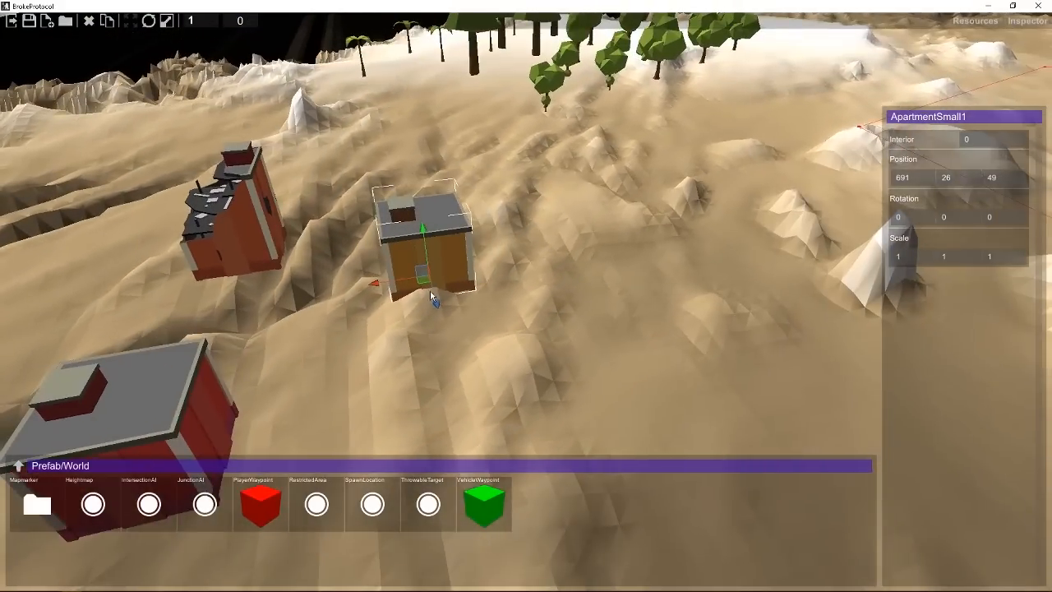
{"action": "left_click_drag", "start_coordinate": [423, 286], "coordinate": [740, 423]}
- Focus on the relocated orange apartment's front and lower the building to a height of 22
{"action": "key", "text": "f"}
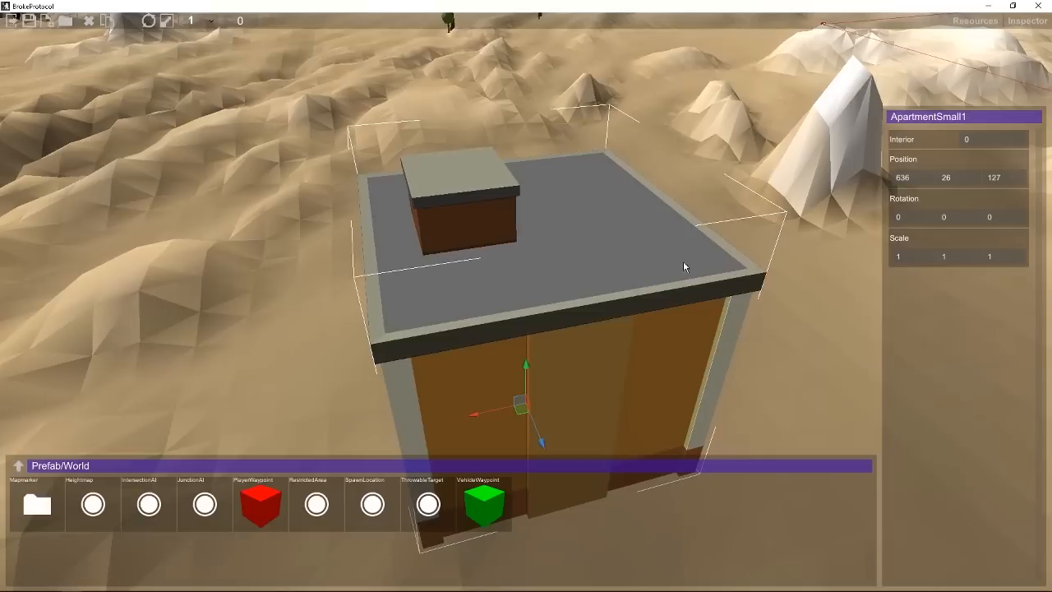
{"action": "right_click_drag", "start_coordinate": [683, 260], "coordinate": [561, 255]}
{"action": "left_click_drag", "start_coordinate": [561, 255], "coordinate": [312, 205], "text": "alt"}
{"action": "scroll", "coordinate": [387, 244], "scroll_direction": "down", "scroll_amount": 4}
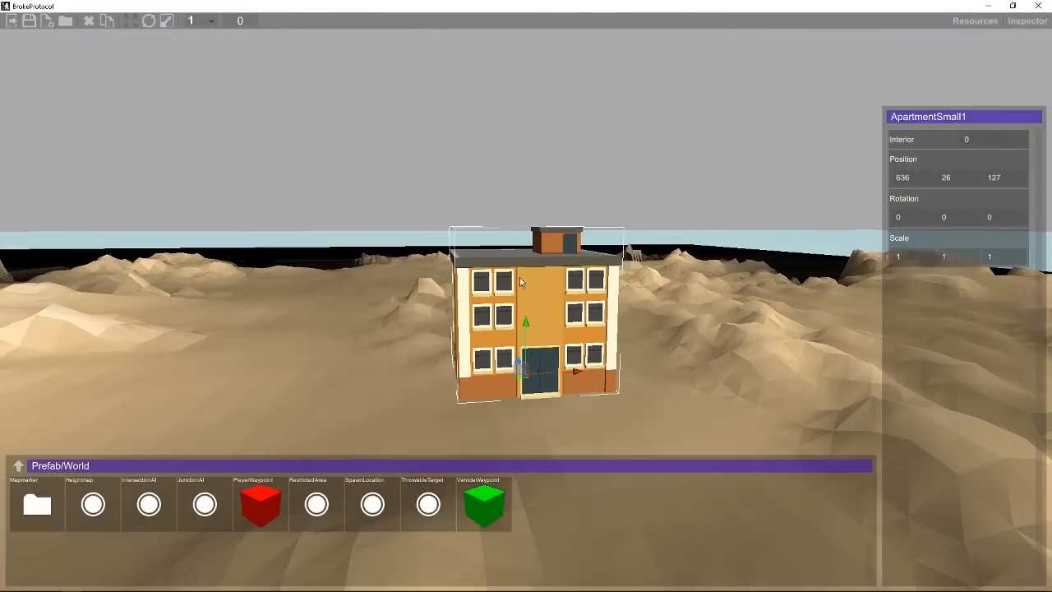
{"action": "left_click_drag", "start_coordinate": [525, 325], "coordinate": [522, 348]}
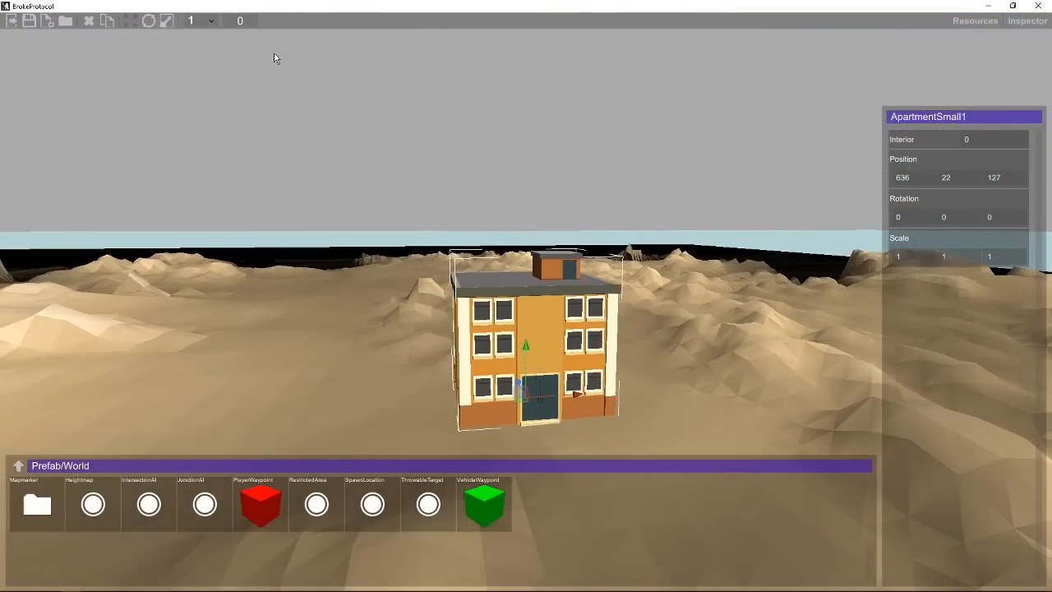
- Set the snap increment to 1/4 and sink the orange apartment further into the ground, to a height of 21
{"action": "left_click", "coordinate": [203, 22]}
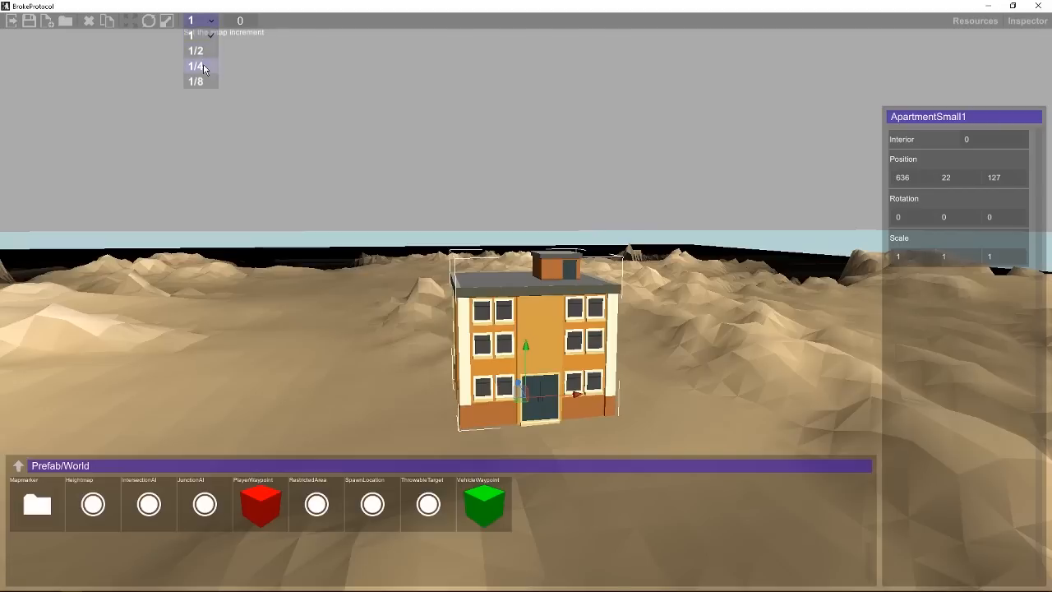
{"action": "left_click", "coordinate": [198, 66]}
{"action": "left_click_drag", "start_coordinate": [526, 349], "coordinate": [525, 353]}
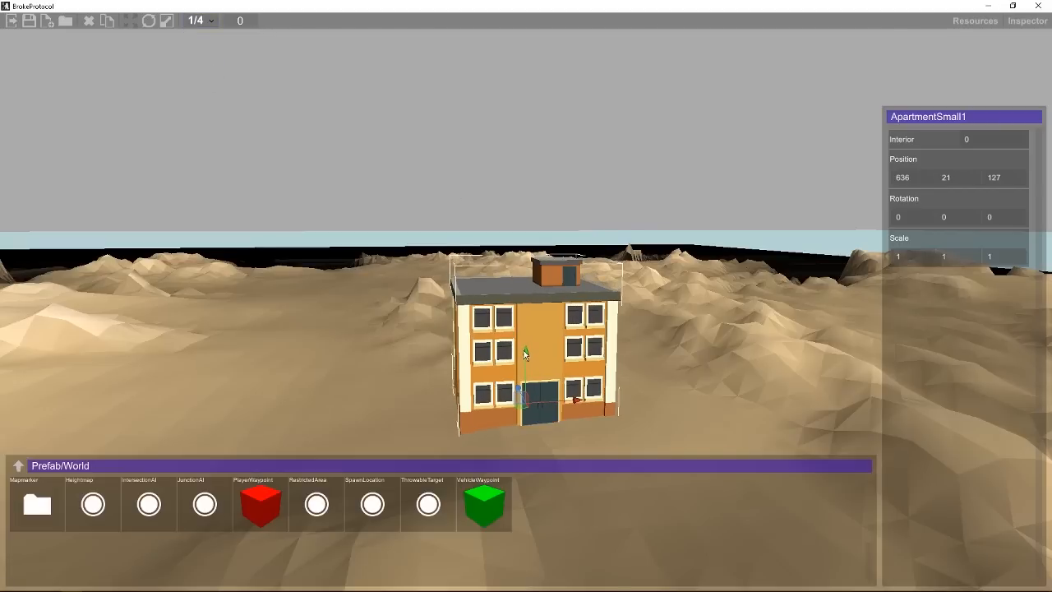
{"action": "left_click", "coordinate": [195, 32]}
{"action": "left_click", "coordinate": [195, 22]}
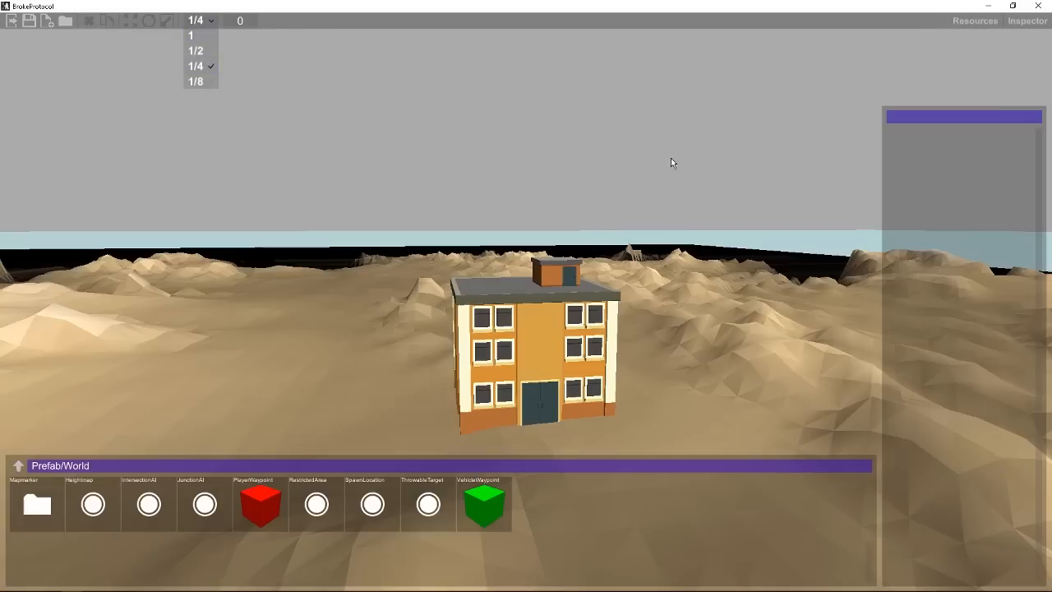
{"action": "left_click", "coordinate": [426, 222]}
- Place a DoubleDoorWood1Entrance from the Entity/Door/Entrance prefabs at the orange apartment's front doorway, at 634, 24.25, 115.5
{"action": "key", "text": "c"}
{"action": "key", "text": "a"}
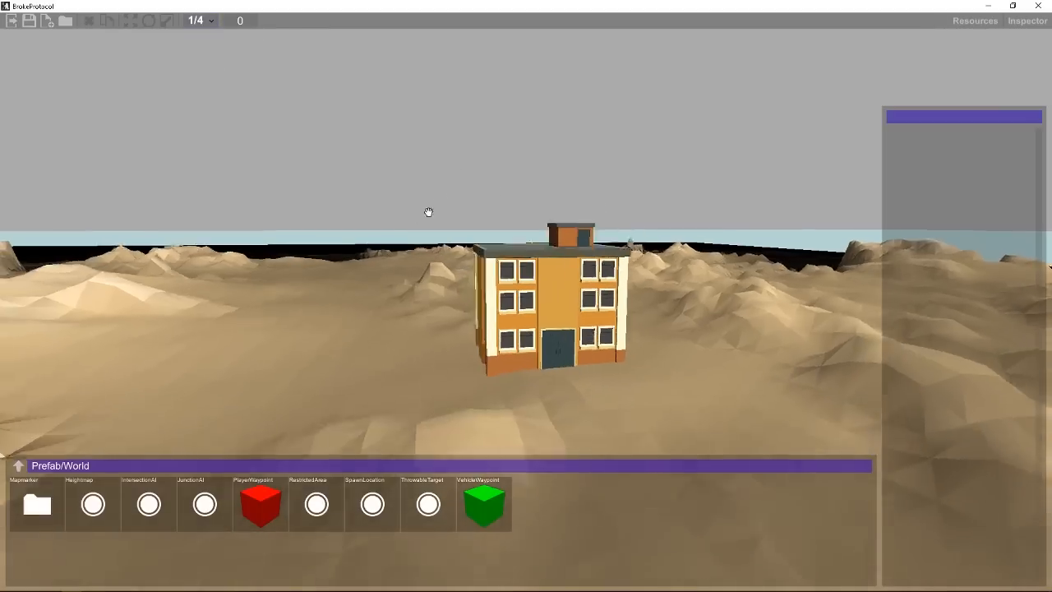
{"action": "key", "text": "w"}
{"action": "key", "text": "w"}
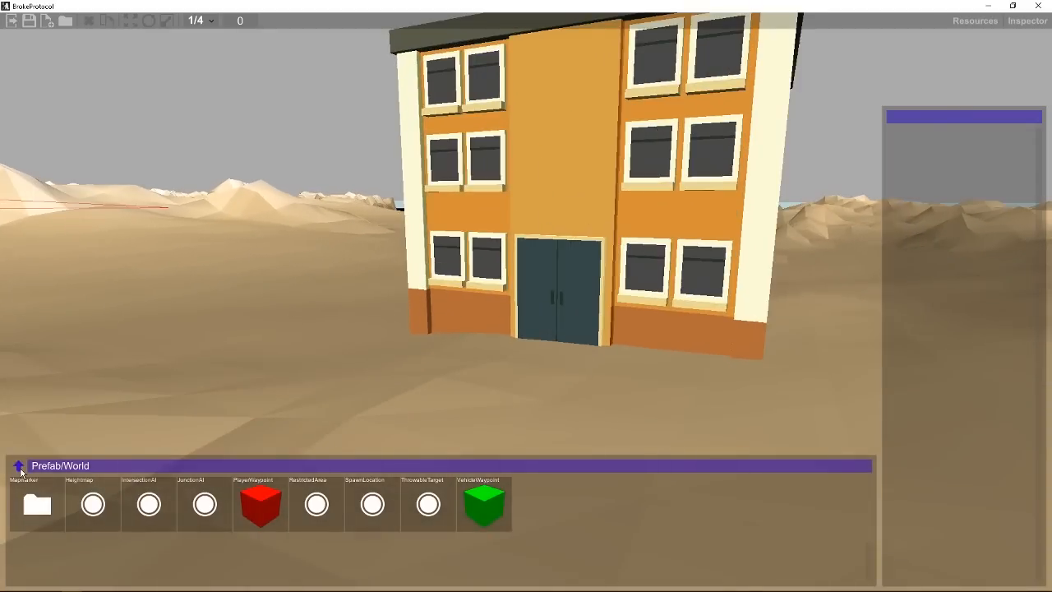
{"action": "left_click", "coordinate": [18, 466]}
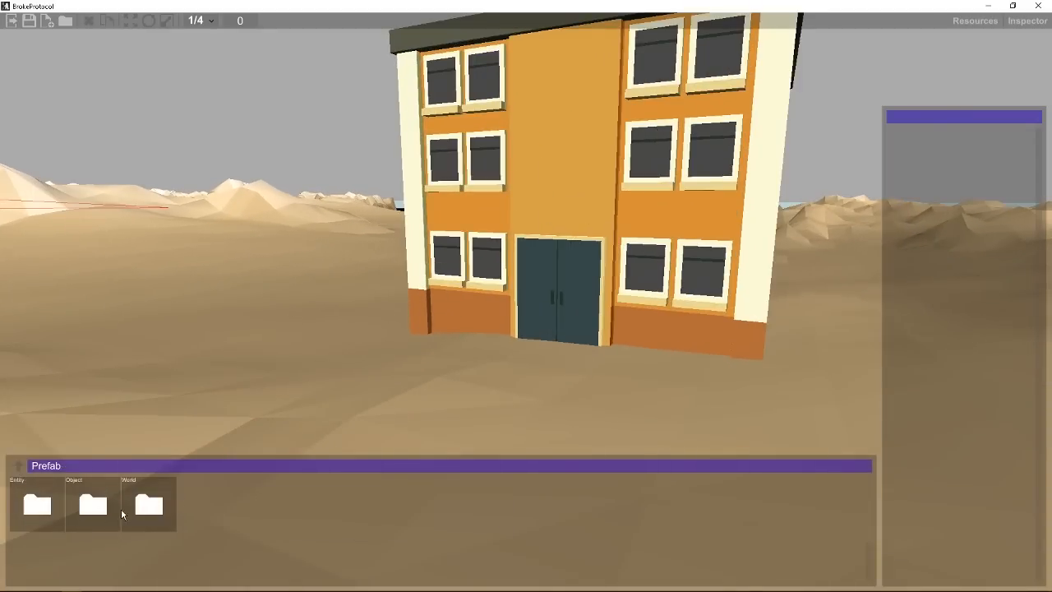
{"action": "left_click", "coordinate": [25, 483]}
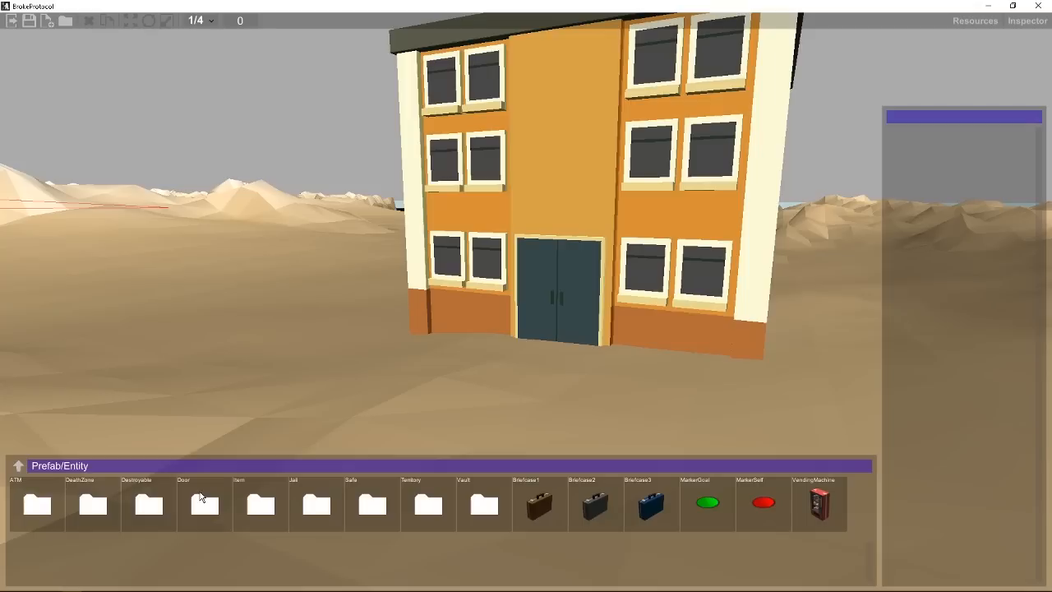
{"action": "left_click", "coordinate": [203, 500]}
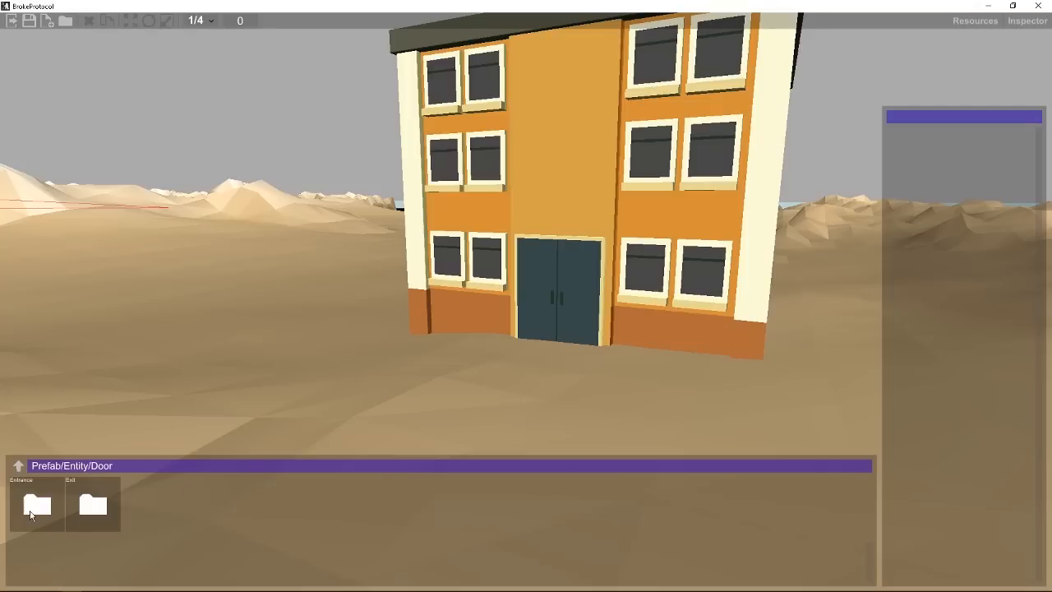
{"action": "left_click", "coordinate": [33, 510]}
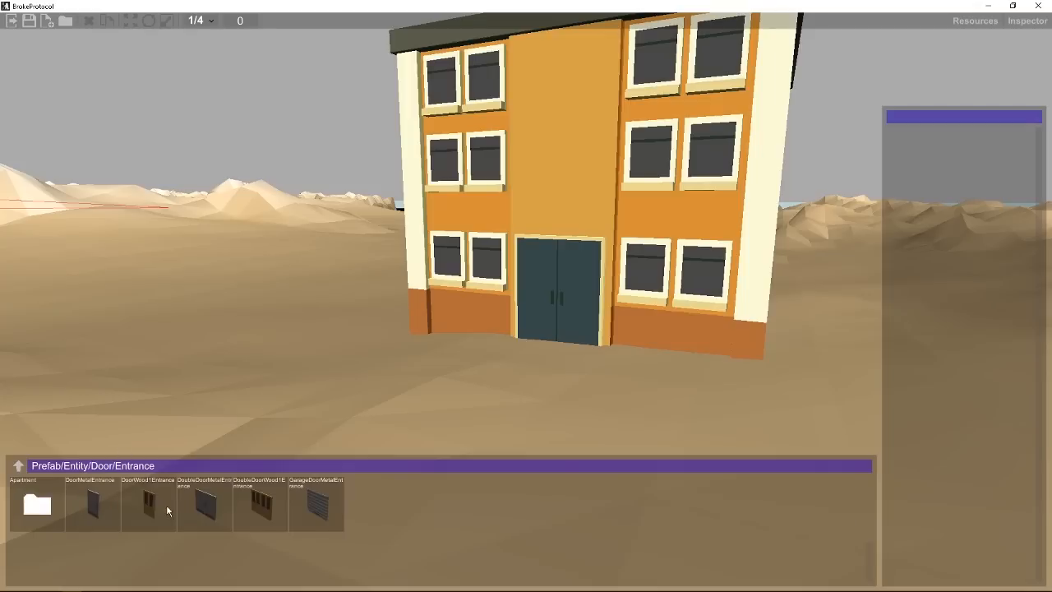
{"action": "left_click", "coordinate": [255, 501]}
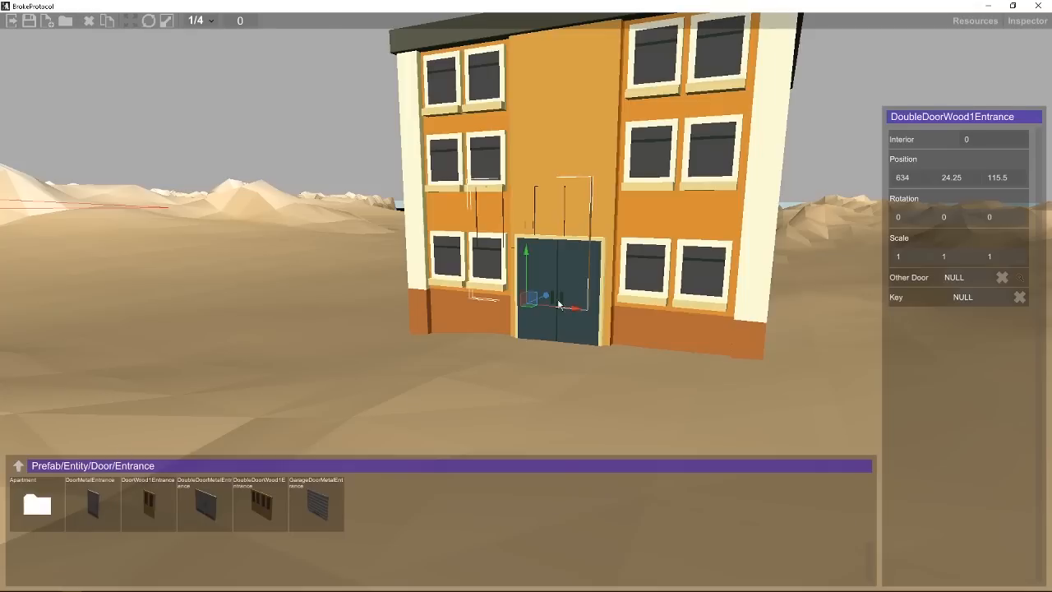
- Move the double door out in front of the orange apartment to 634, 21.5, 105.5 and set its Y rotation to 180
{"action": "left_click_drag", "start_coordinate": [533, 308], "coordinate": [464, 352]}
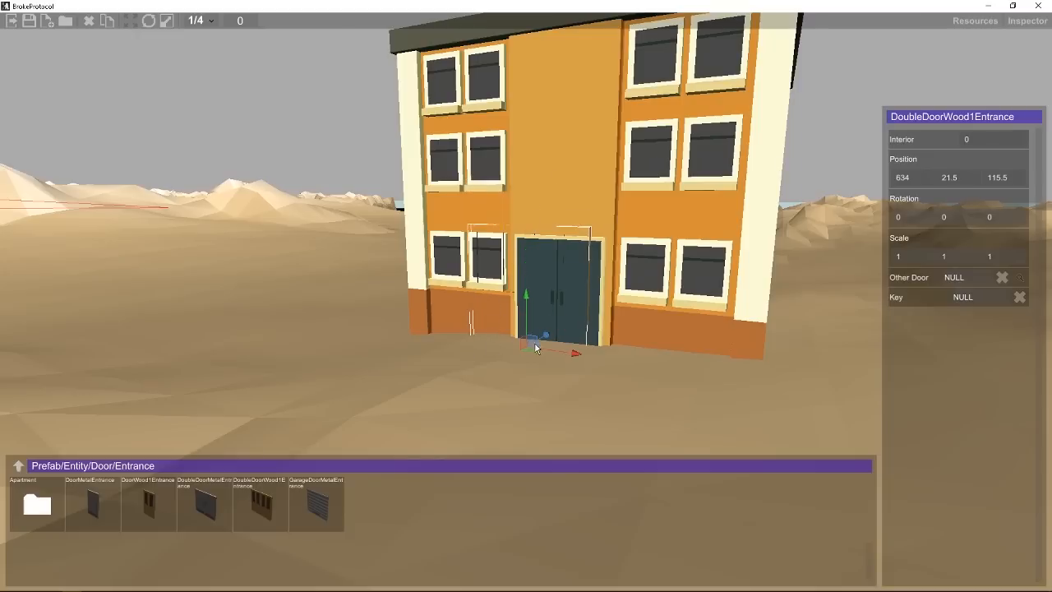
{"action": "left_click_drag", "start_coordinate": [549, 342], "coordinate": [462, 364]}
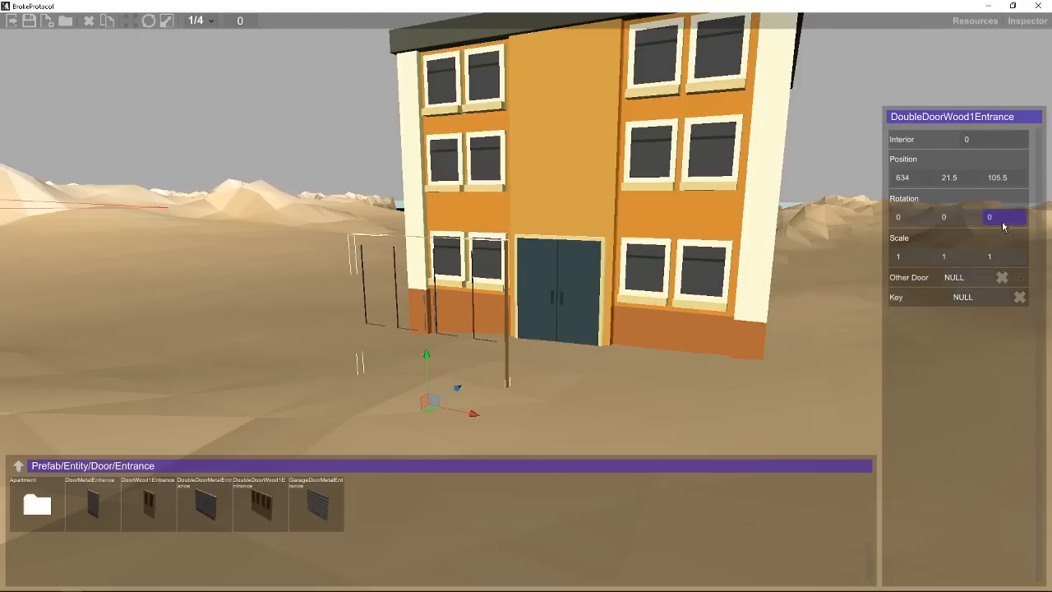
{"action": "left_click_drag", "start_coordinate": [950, 217], "coordinate": [986, 216]}
{"action": "left_click", "coordinate": [973, 219]}
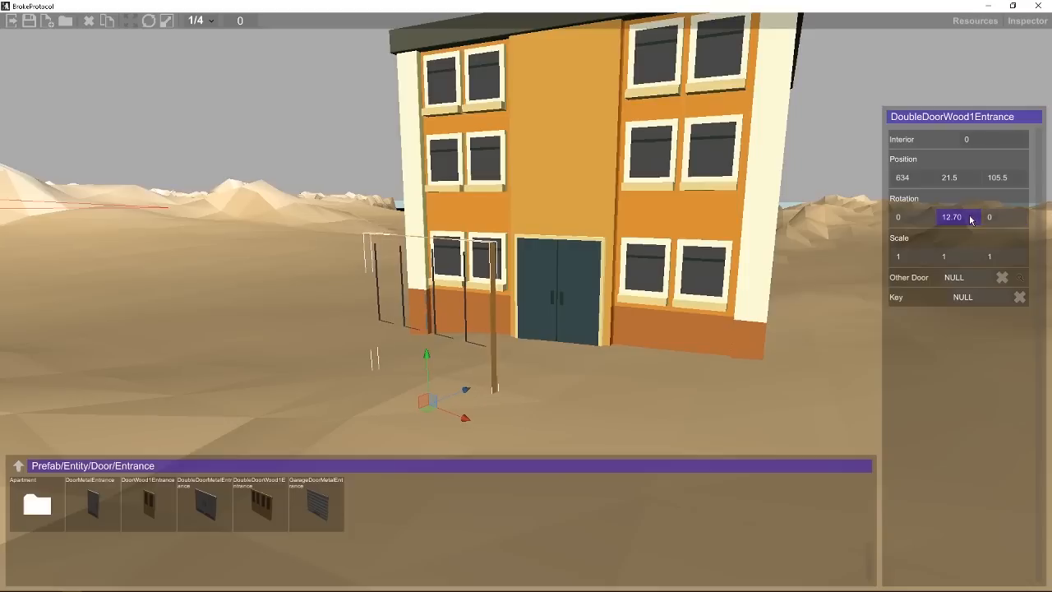
{"action": "type", "text": "180"}
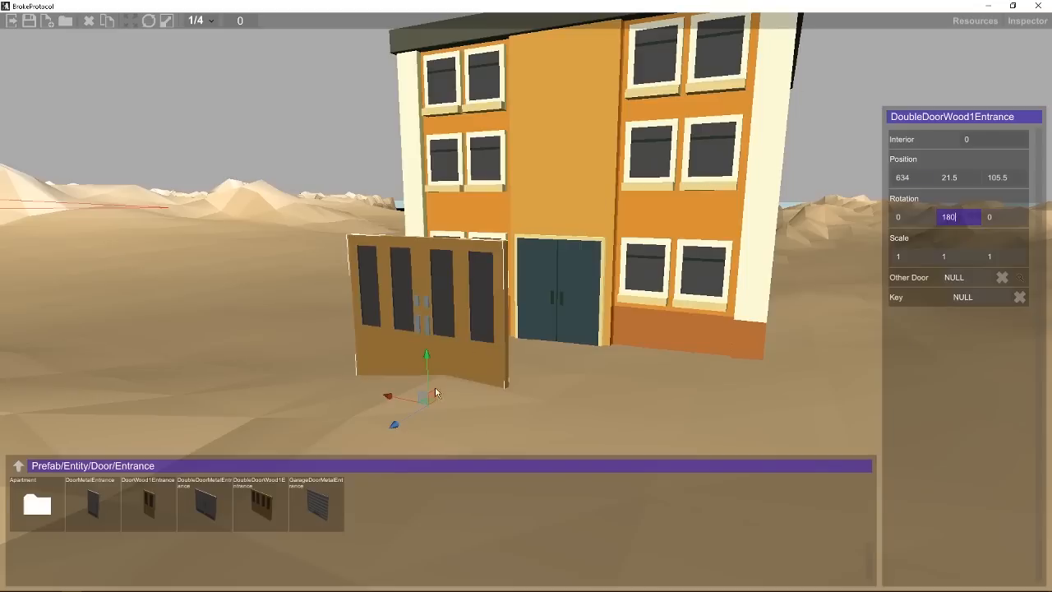
- Position the rotated double door over the orange apartment's front doorway at 636, 20.75, 115.5
{"action": "left_click_drag", "start_coordinate": [423, 402], "coordinate": [549, 352]}
{"action": "right_click_drag", "start_coordinate": [517, 310], "coordinate": [570, 345]}
{"action": "middle_click_drag", "start_coordinate": [570, 345], "coordinate": [491, 311]}
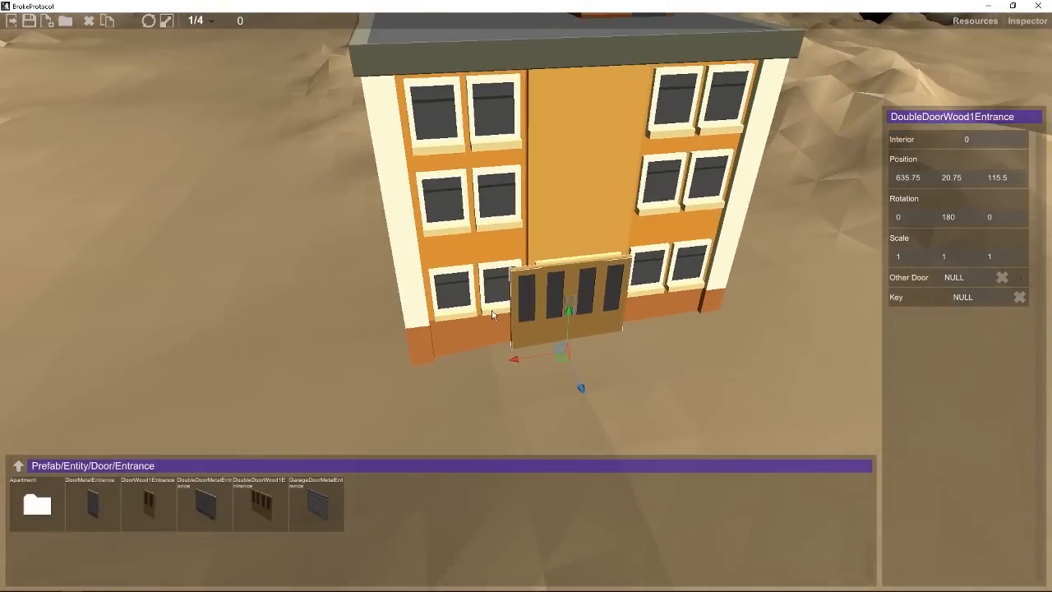
{"action": "scroll", "coordinate": [492, 311], "scroll_direction": "up", "scroll_amount": 3}
{"action": "left_click_drag", "start_coordinate": [580, 380], "coordinate": [590, 382]}
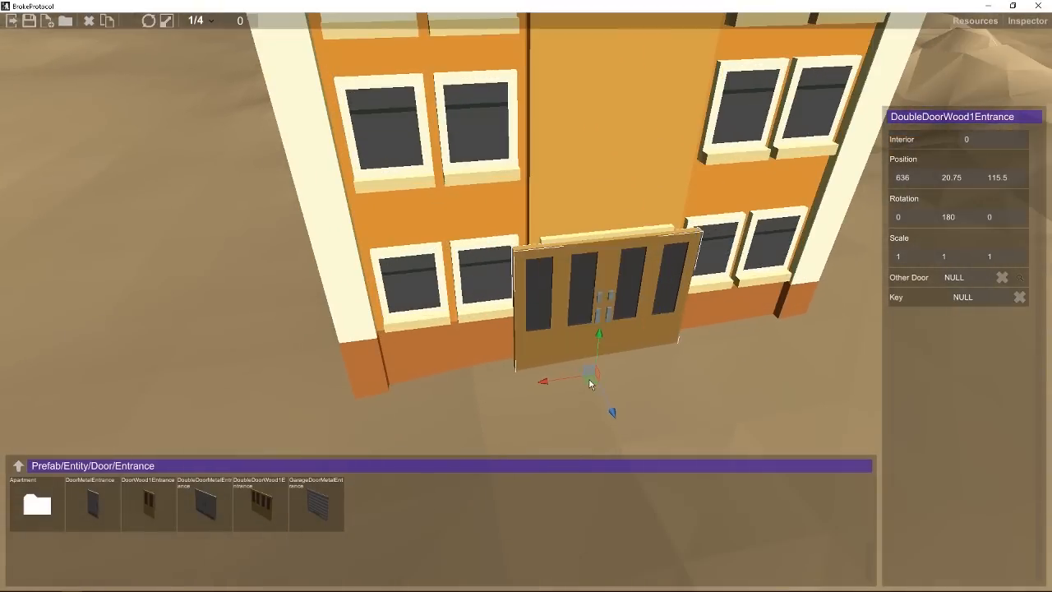
- Try several X scale values on the double door and settle on 0.7 to fit the doorway's width
{"action": "left_click", "coordinate": [935, 256]}
{"action": "type", "text": "0.40"}
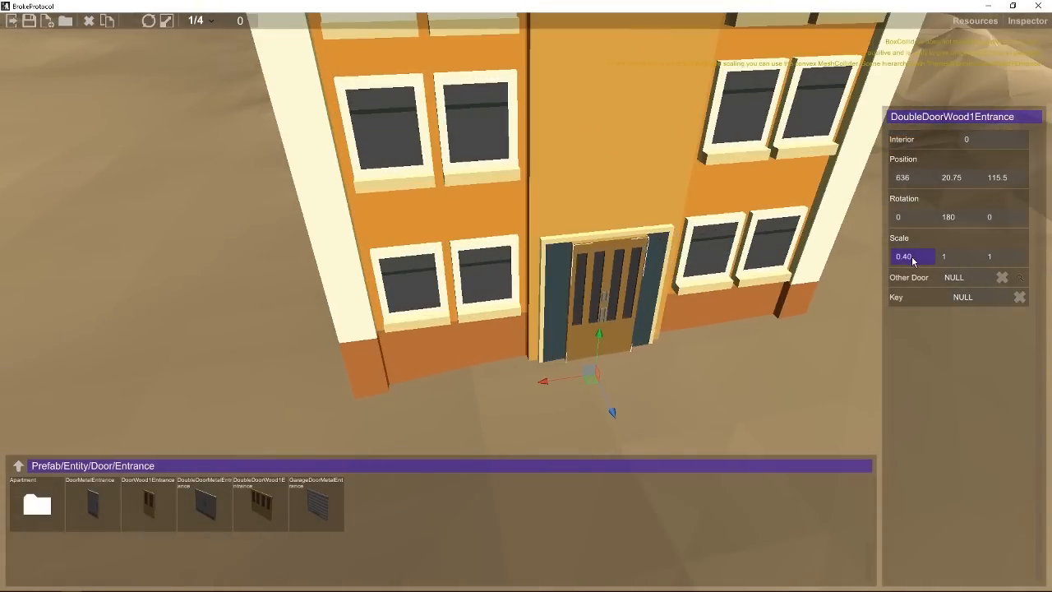
{"action": "scroll", "coordinate": [912, 262], "scroll_direction": "down", "scroll_amount": 1}
{"action": "scroll", "coordinate": [913, 262], "scroll_direction": "up", "scroll_amount": 6}
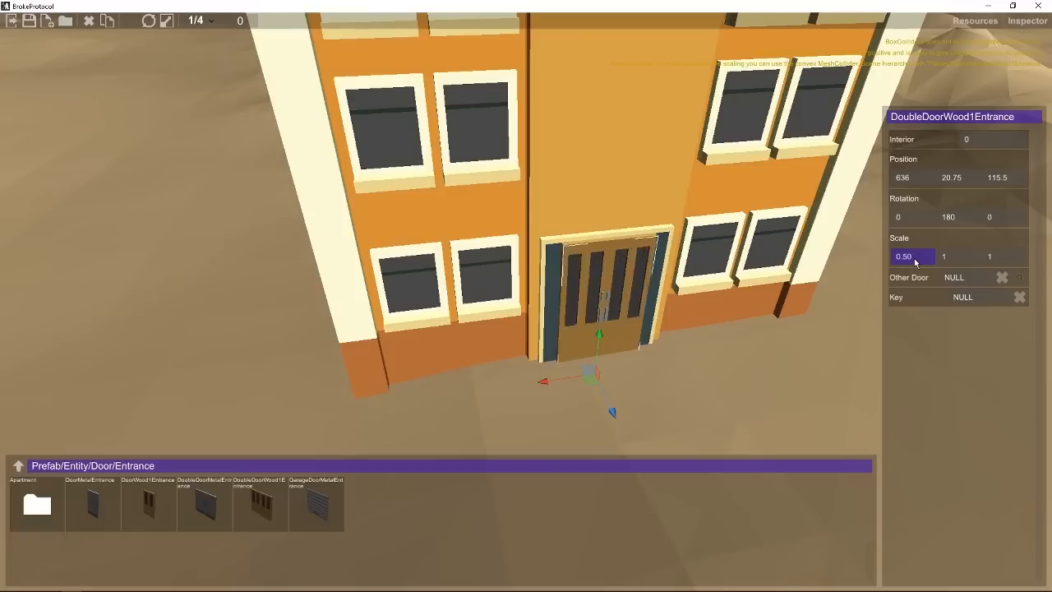
{"action": "double_click", "coordinate": [927, 262]}
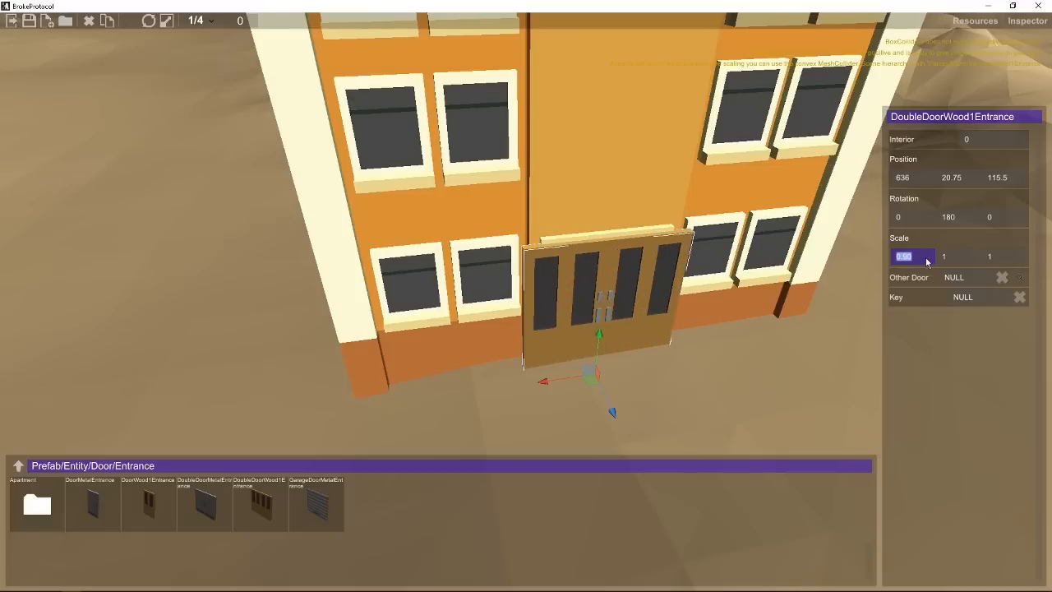
{"action": "left_click", "coordinate": [927, 262]}
{"action": "key", "text": "BackSpace"}
{"action": "type", "text": "8"}
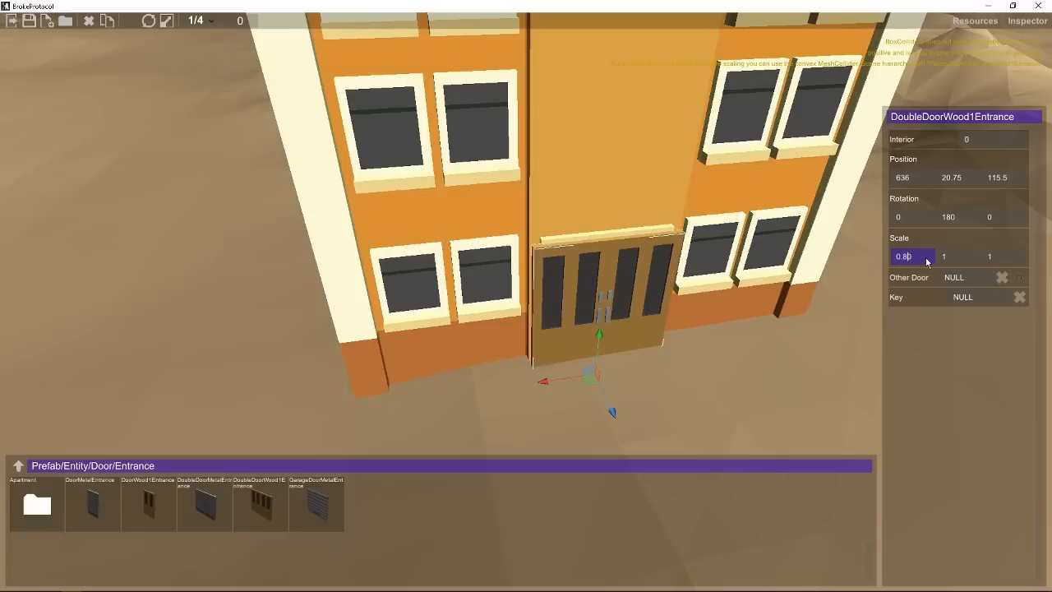
{"action": "key", "text": "BackSpace"}
{"action": "type", "text": "6"}
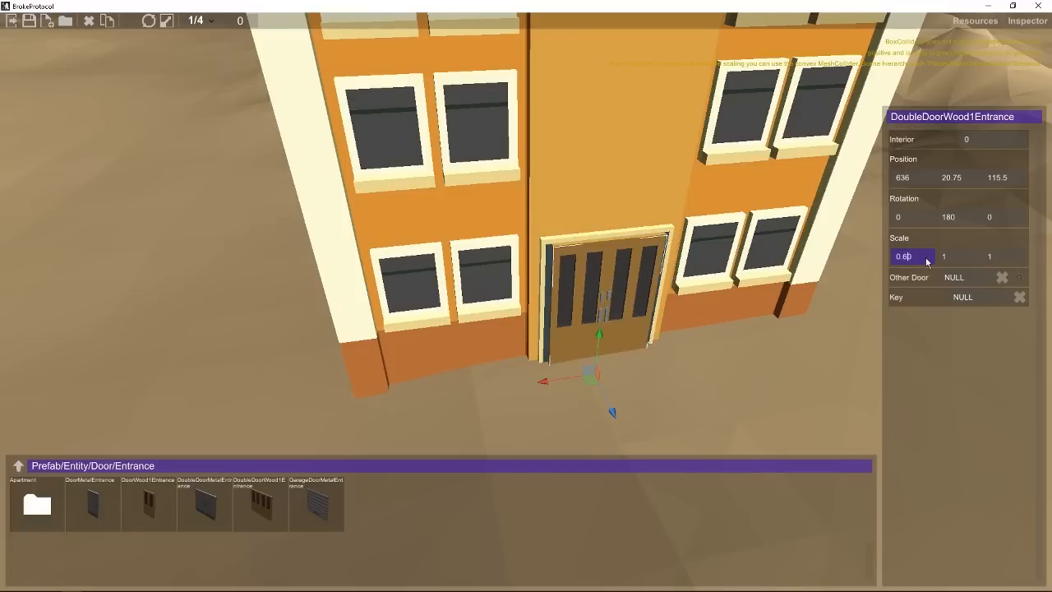
{"action": "key", "text": "BackSpace"}
{"action": "type", "text": "7"}
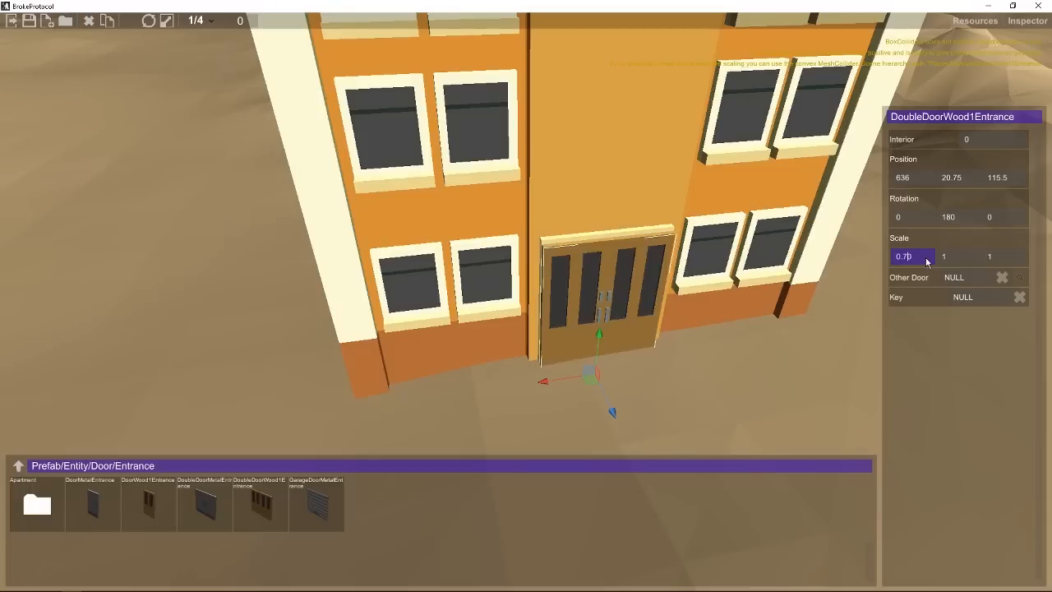
- Select the orange apartment together with its door and raise both by 0.75, bringing the building to a height of 21.75
{"action": "right_click_drag", "start_coordinate": [674, 170], "coordinate": [594, 212]}
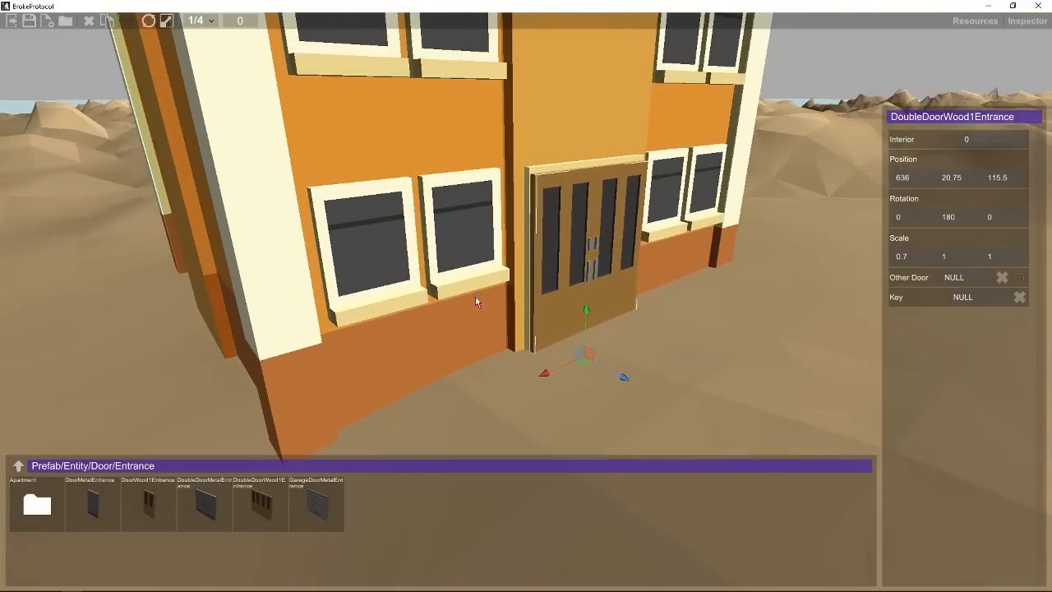
{"action": "right_click_drag", "start_coordinate": [475, 302], "coordinate": [505, 287]}
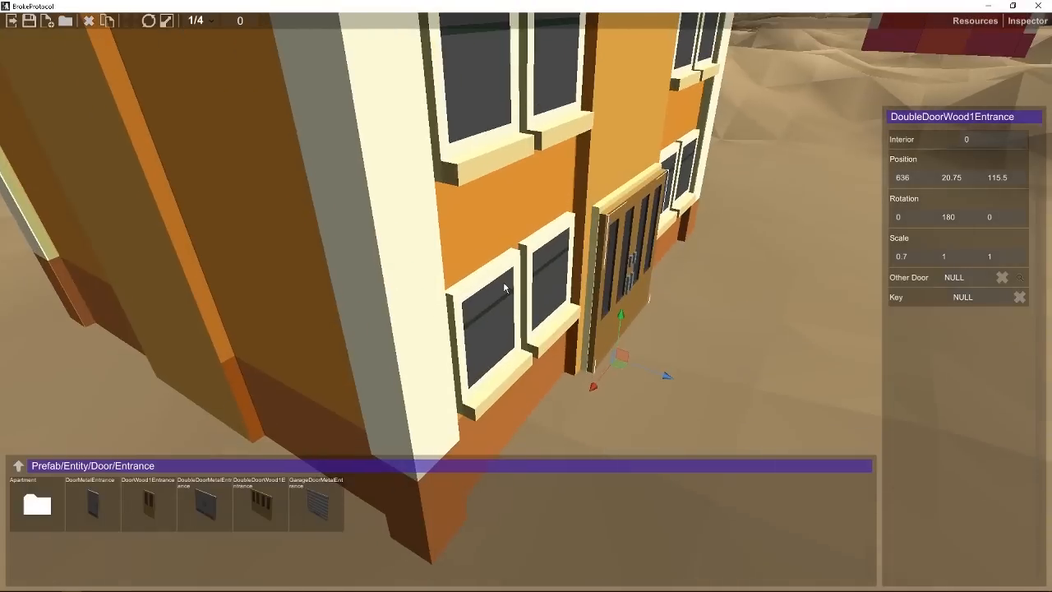
{"action": "scroll", "coordinate": [504, 286], "scroll_direction": "down", "scroll_amount": 5}
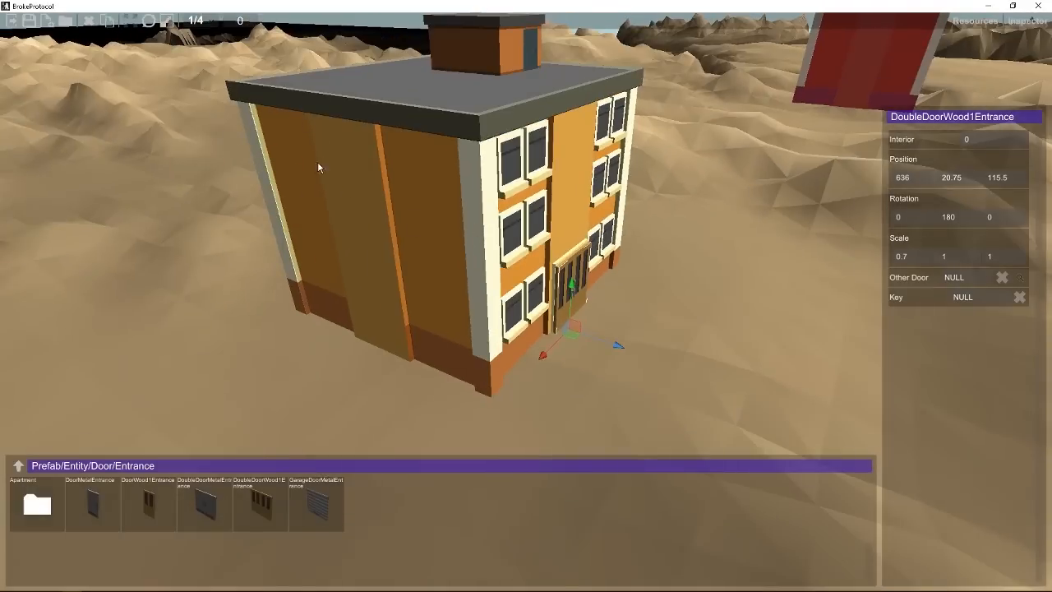
{"action": "scroll", "coordinate": [318, 168], "scroll_direction": "down", "scroll_amount": 5}
{"action": "left_click_drag", "start_coordinate": [304, 165], "coordinate": [640, 368]}
{"action": "scroll", "coordinate": [478, 221], "scroll_direction": "up", "scroll_amount": 5}
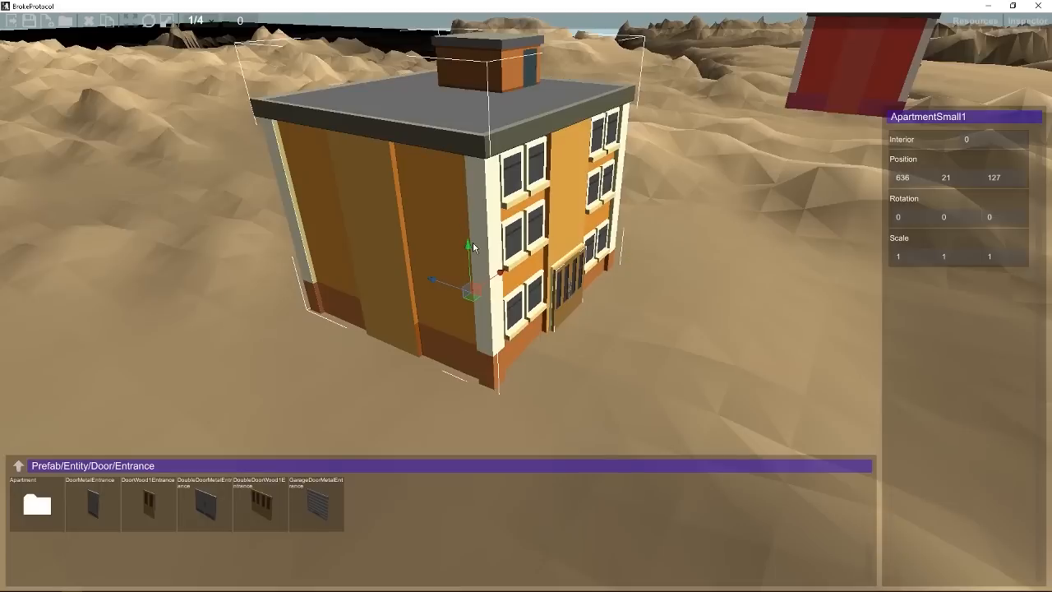
{"action": "left_click_drag", "start_coordinate": [473, 245], "coordinate": [510, 201]}
{"action": "scroll", "coordinate": [500, 263], "scroll_direction": "up", "scroll_amount": 3}
{"action": "left_click_drag", "start_coordinate": [719, 186], "coordinate": [637, 263], "text": "alt"}
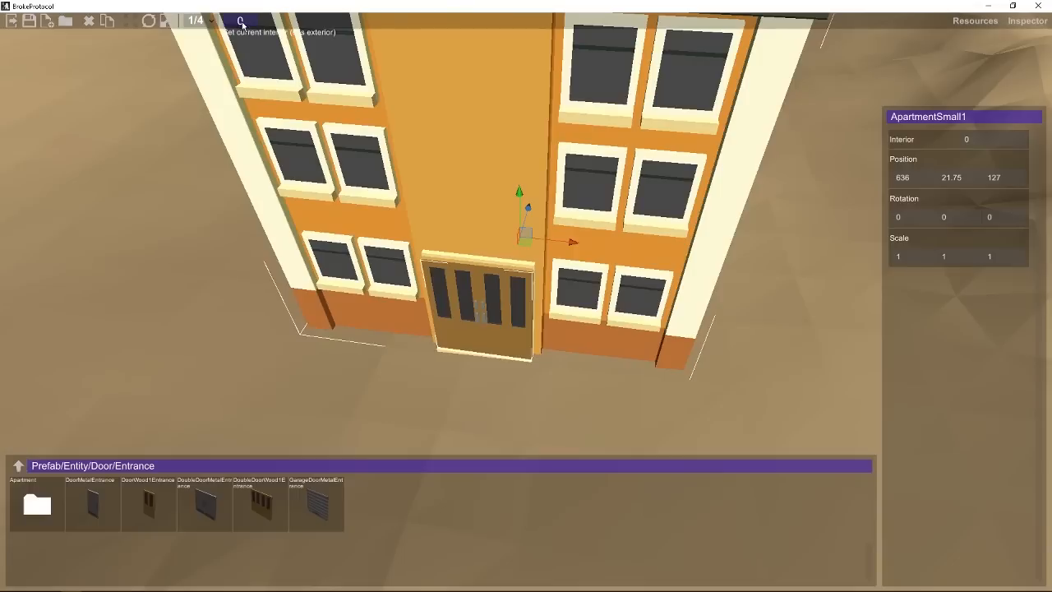
- Set the current interior to 1
{"action": "scroll", "coordinate": [321, 166], "scroll_direction": "down", "scroll_amount": 15}
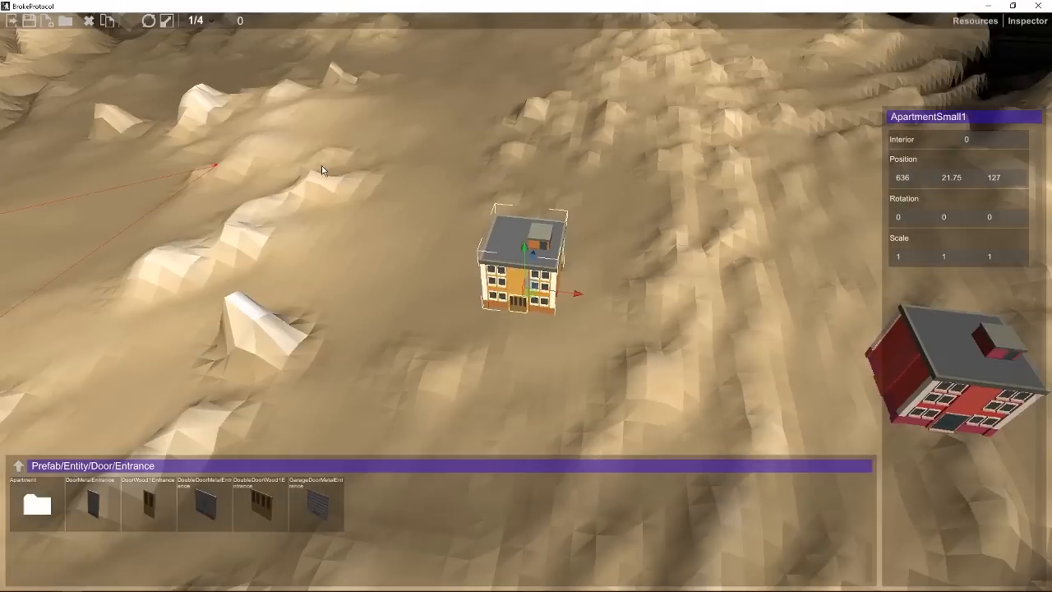
{"action": "scroll", "coordinate": [463, 247], "scroll_direction": "up", "scroll_amount": 15}
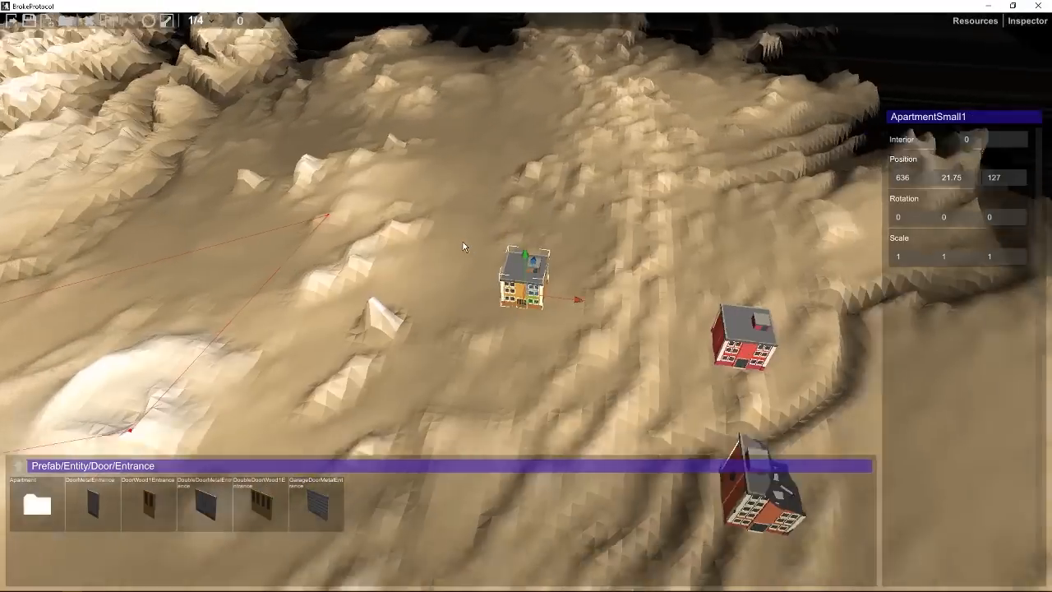
{"action": "right_click_drag", "start_coordinate": [410, 297], "coordinate": [390, 184]}
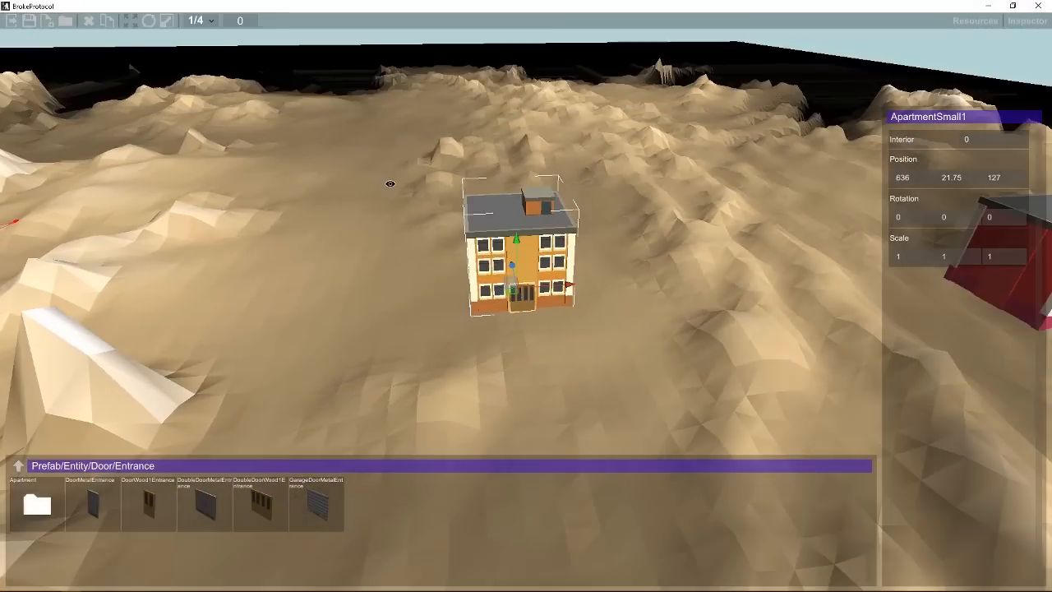
{"action": "left_click", "coordinate": [254, 22]}
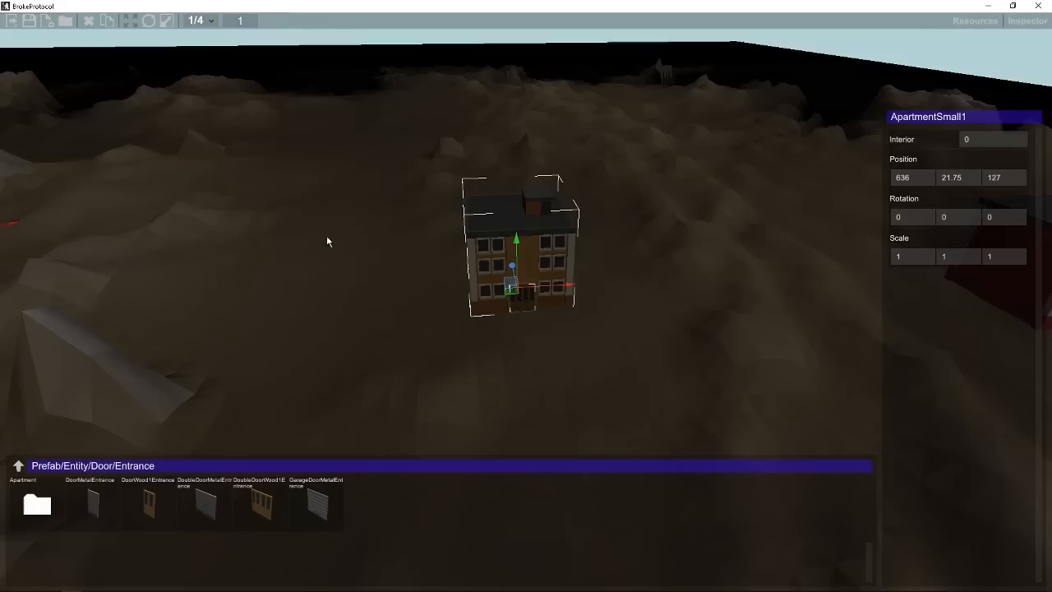
- Inspect the darkened exterior around the orange apartment and the empty space beneath the terrain
{"action": "middle_click_drag", "start_coordinate": [326, 235], "coordinate": [359, 189]}
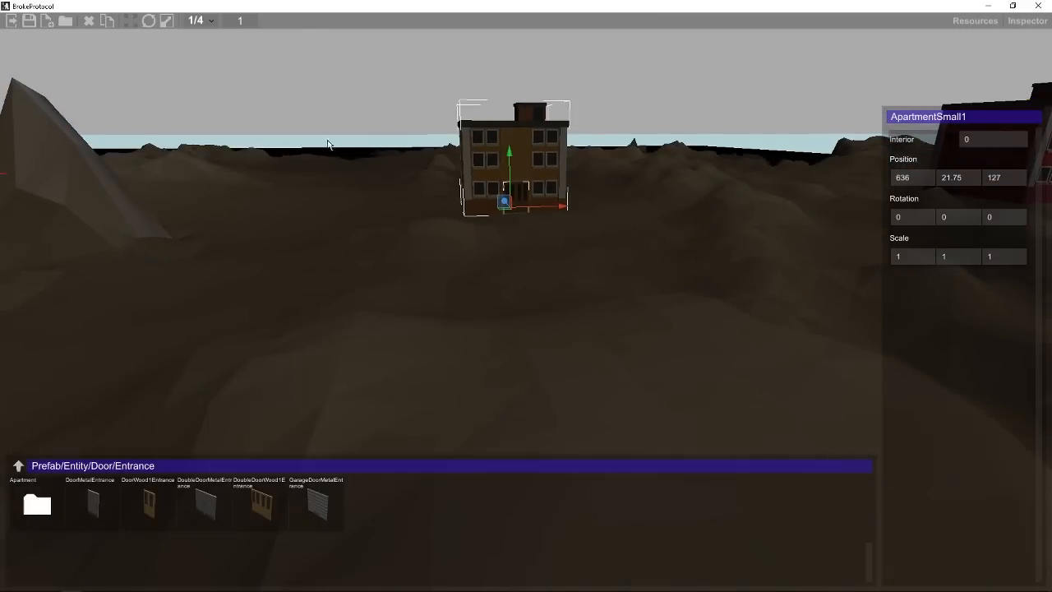
{"action": "middle_click_drag", "start_coordinate": [545, 271], "coordinate": [650, 242]}
{"action": "middle_click_drag", "start_coordinate": [536, 204], "coordinate": [606, 272]}
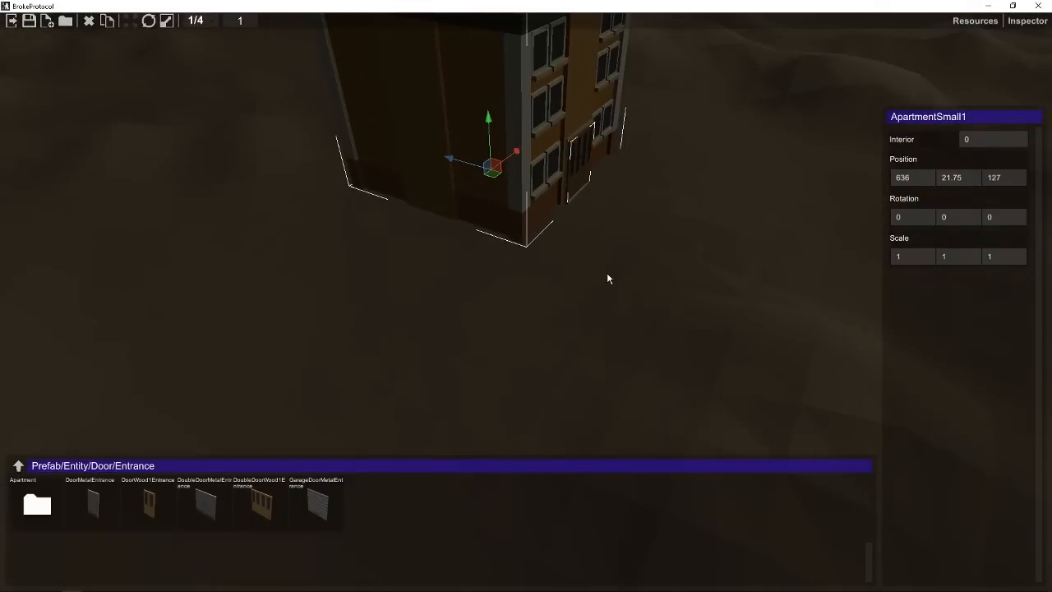
{"action": "scroll", "coordinate": [607, 272], "scroll_direction": "up", "scroll_amount": 2}
{"action": "left_click_drag", "start_coordinate": [606, 272], "coordinate": [563, 210], "text": "alt"}
{"action": "middle_click_drag", "start_coordinate": [562, 209], "coordinate": [484, 159]}
{"action": "left_click_drag", "start_coordinate": [393, 136], "coordinate": [514, 169], "text": "alt"}
{"action": "middle_click_drag", "start_coordinate": [514, 169], "coordinate": [504, 148]}
{"action": "left_click_drag", "start_coordinate": [505, 148], "coordinate": [516, 185], "text": "alt"}
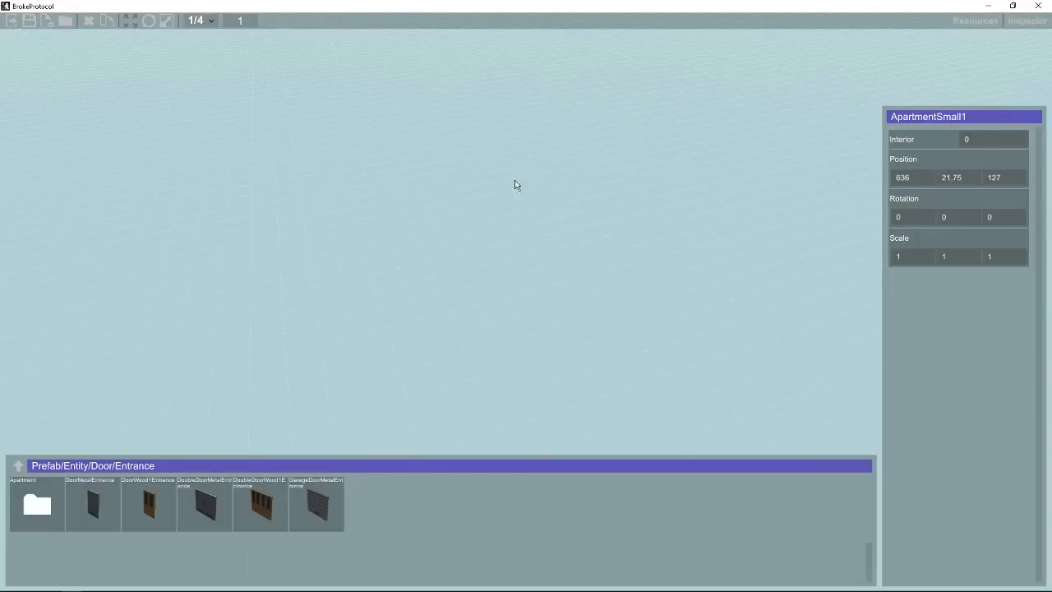
- Place a FloorWood from the Object/Interior prefabs in the empty space beneath the terrain, at 623, 4, 75
{"action": "left_click", "coordinate": [19, 466]}
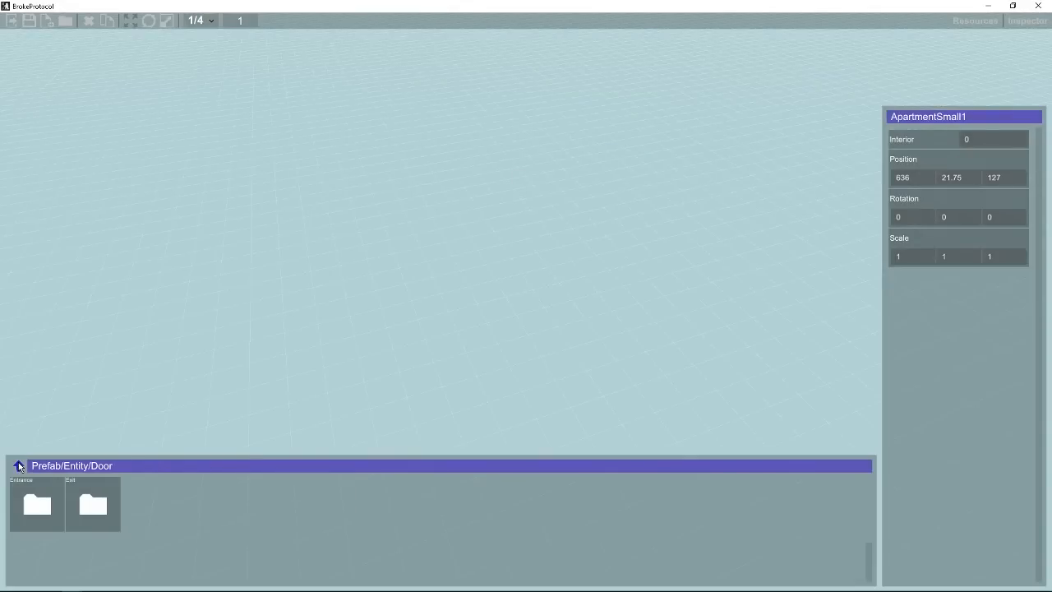
{"action": "left_click", "coordinate": [19, 466]}
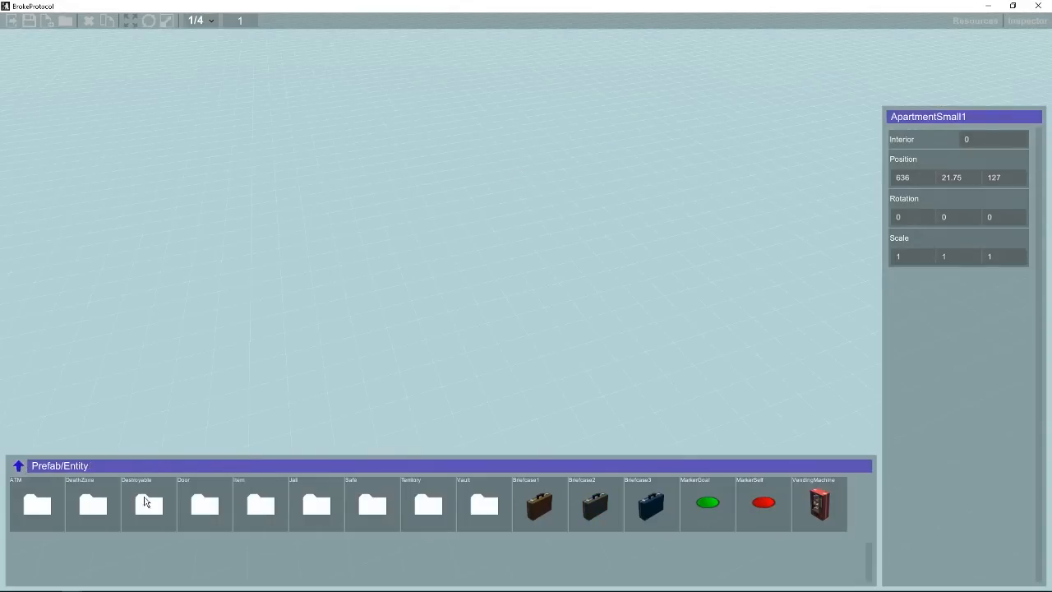
{"action": "left_click", "coordinate": [19, 466]}
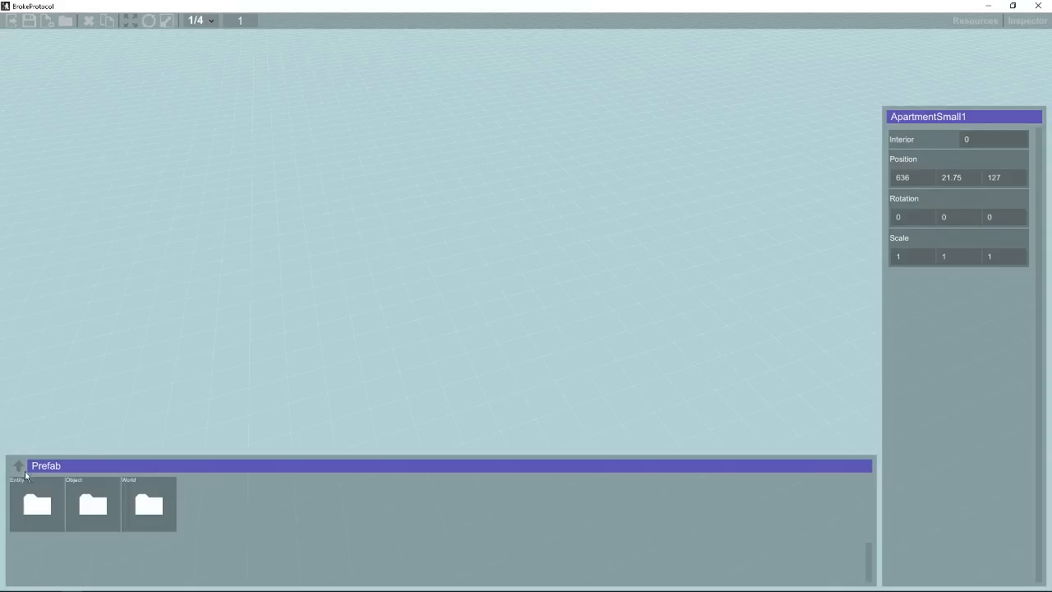
{"action": "left_click", "coordinate": [142, 505]}
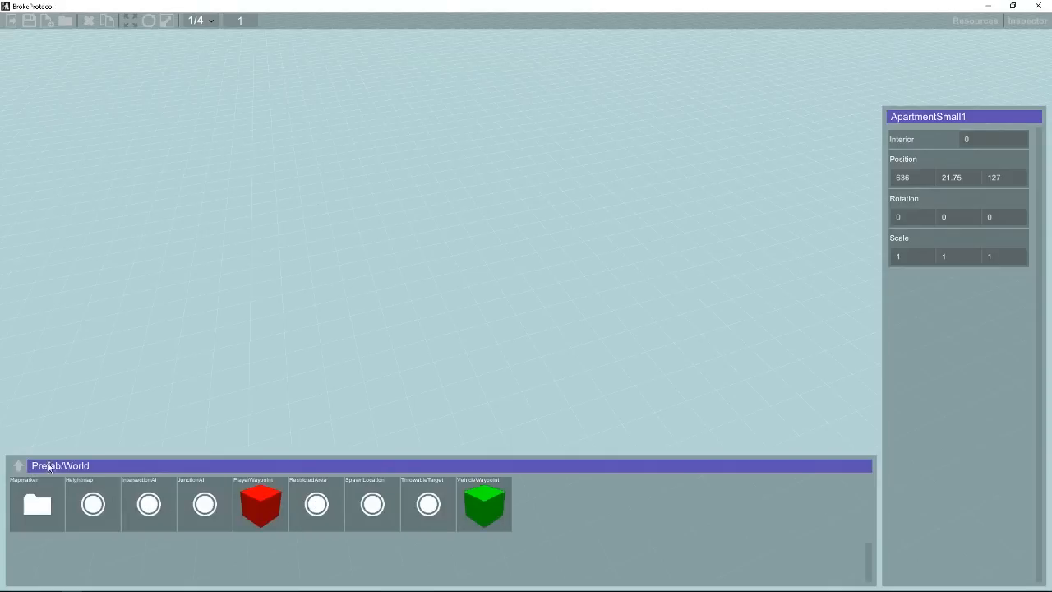
{"action": "left_click", "coordinate": [17, 466]}
{"action": "left_click", "coordinate": [78, 494]}
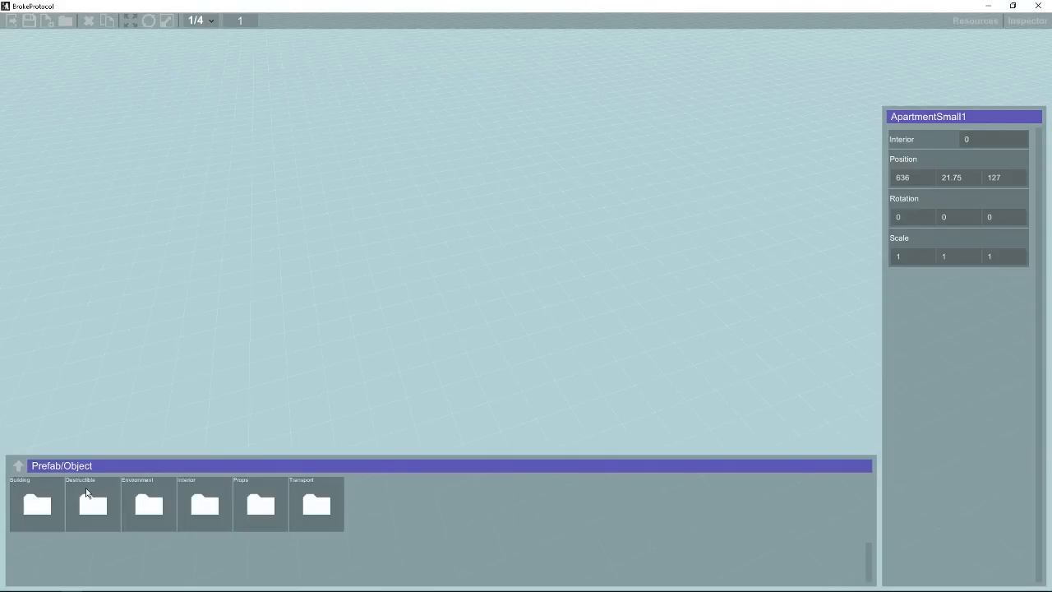
{"action": "left_click", "coordinate": [218, 505]}
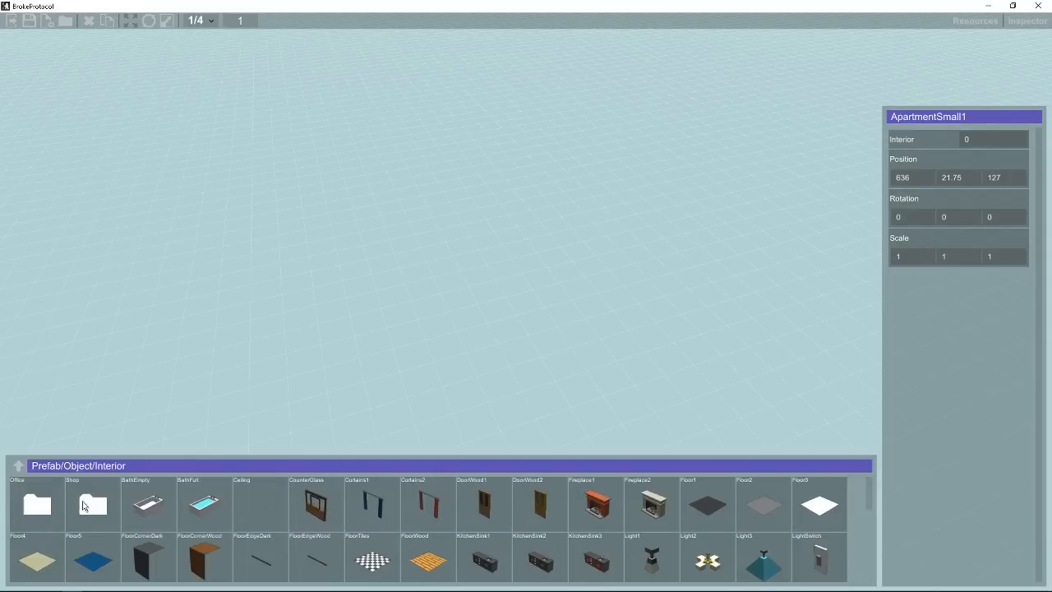
{"action": "scroll", "coordinate": [179, 521], "scroll_direction": "down", "scroll_amount": 1}
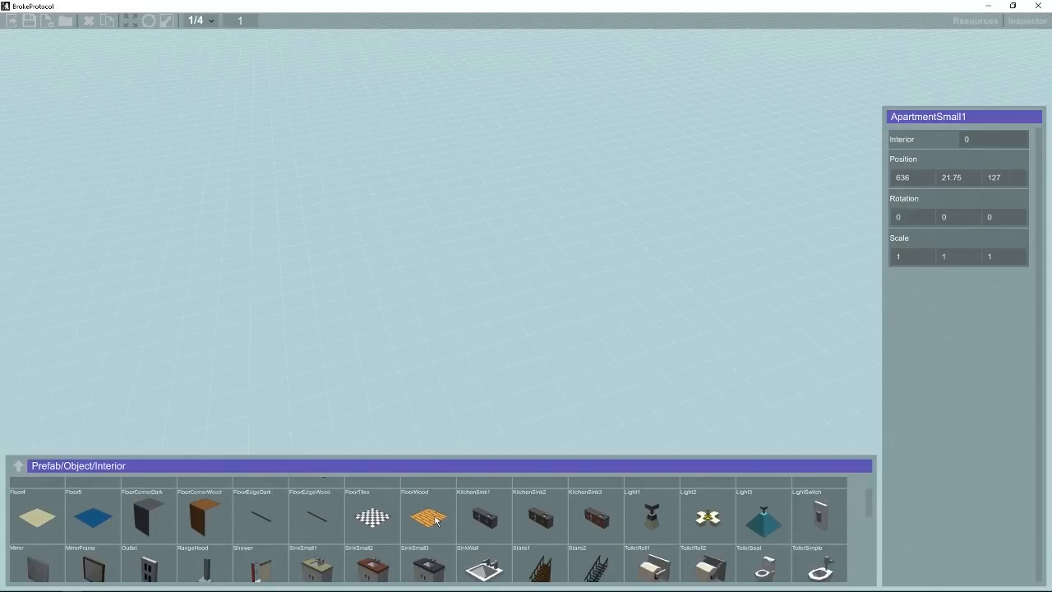
{"action": "left_click_drag", "start_coordinate": [436, 519], "coordinate": [424, 366]}
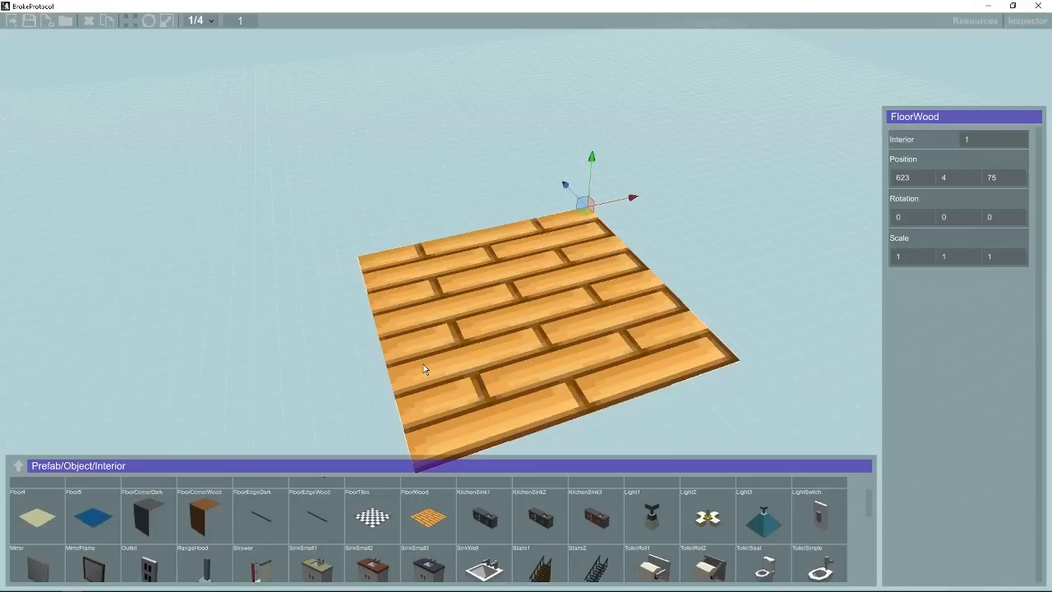
- Set the wooden floor's height to 10
{"action": "scroll", "coordinate": [424, 367], "scroll_direction": "down", "scroll_amount": 3}
{"action": "left_click_drag", "start_coordinate": [326, 342], "coordinate": [559, 277], "text": "alt"}
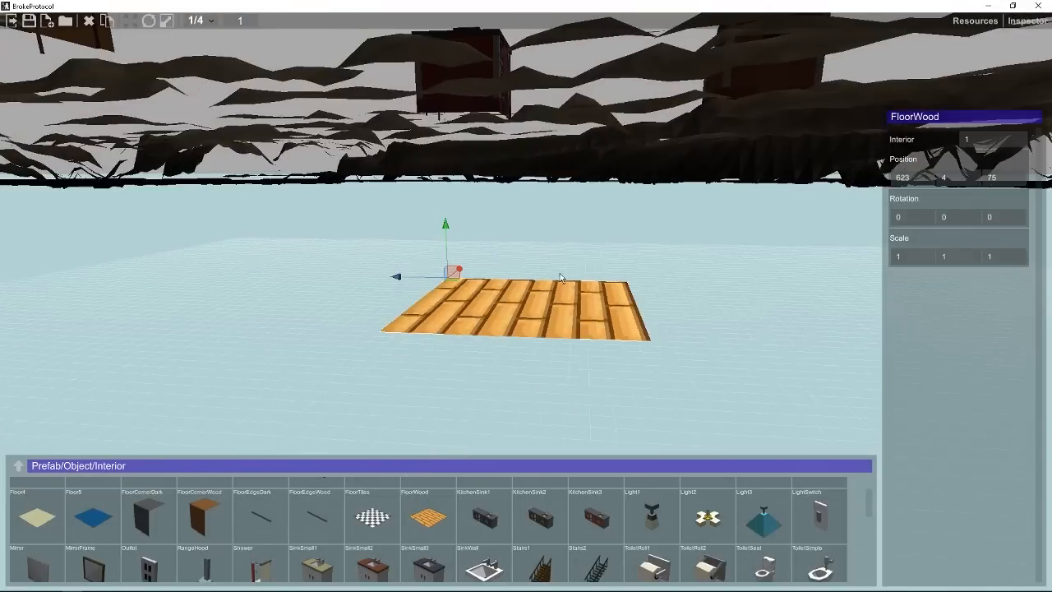
{"action": "left_click", "coordinate": [960, 181]}
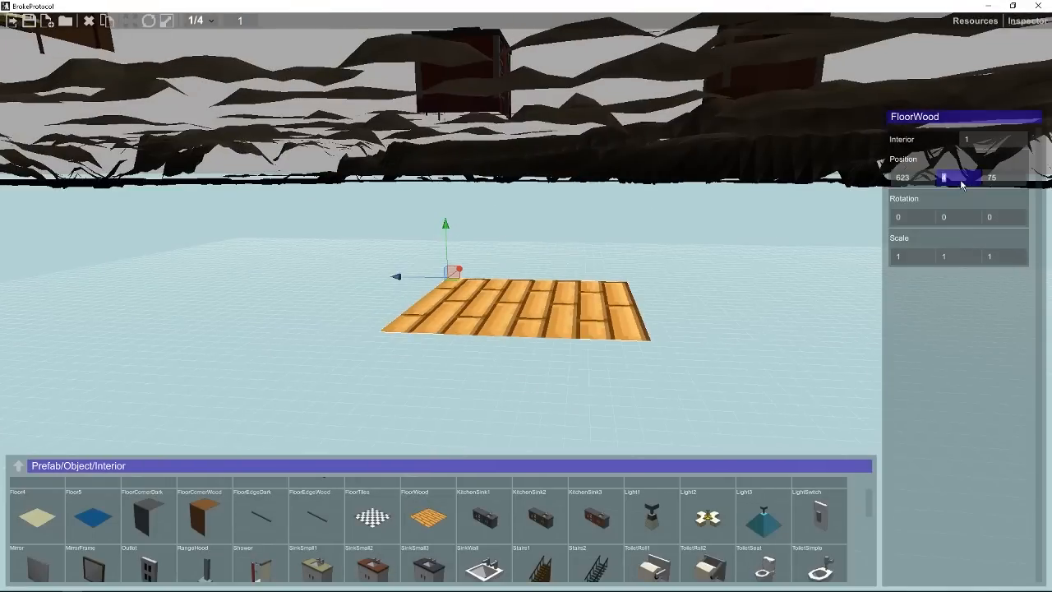
{"action": "type", "text": "10"}
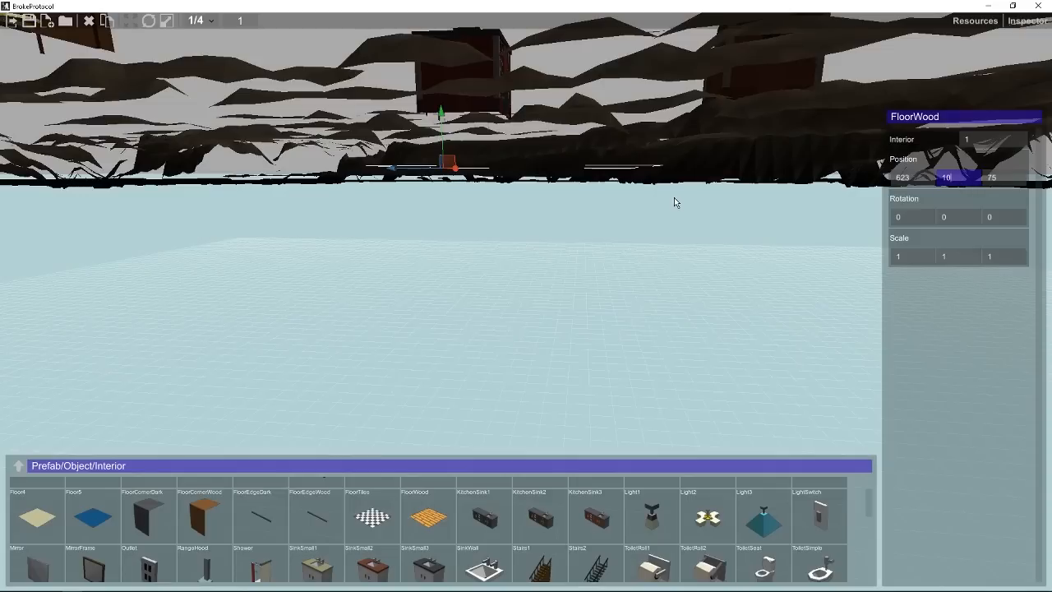
- Set the wooden floor's height to -10 and check its distance beneath the terrain
{"action": "key", "text": "BackSpace"}
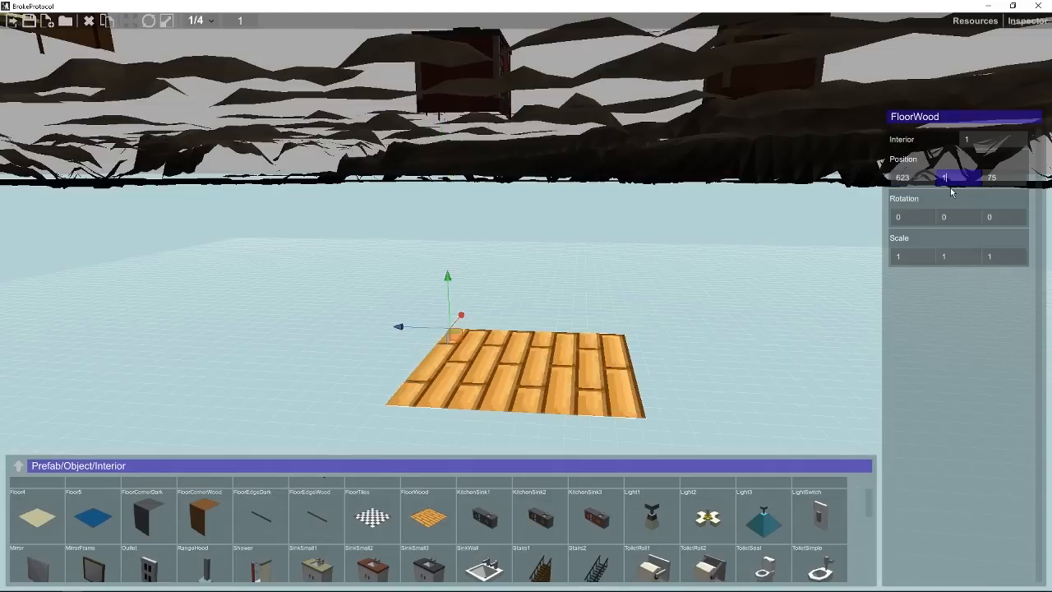
{"action": "key", "text": "BackSpace"}
{"action": "type", "text": "-10"}
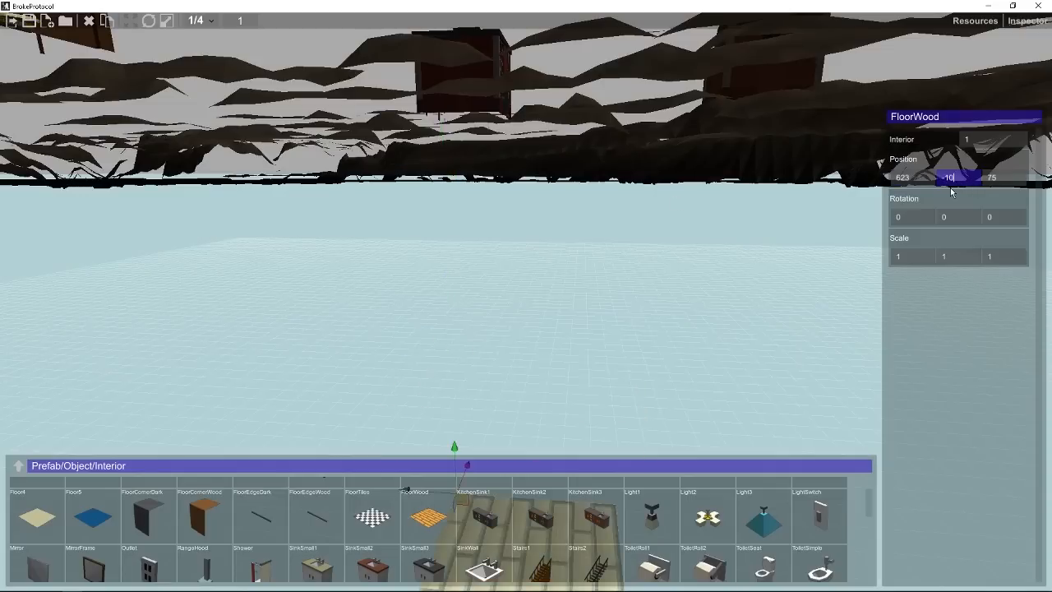
{"action": "scroll", "coordinate": [534, 265], "scroll_direction": "down", "scroll_amount": 2}
{"action": "middle_click_drag", "start_coordinate": [526, 300], "coordinate": [513, 179]}
{"action": "left_click_drag", "start_coordinate": [622, 291], "coordinate": [535, 298], "text": "alt"}
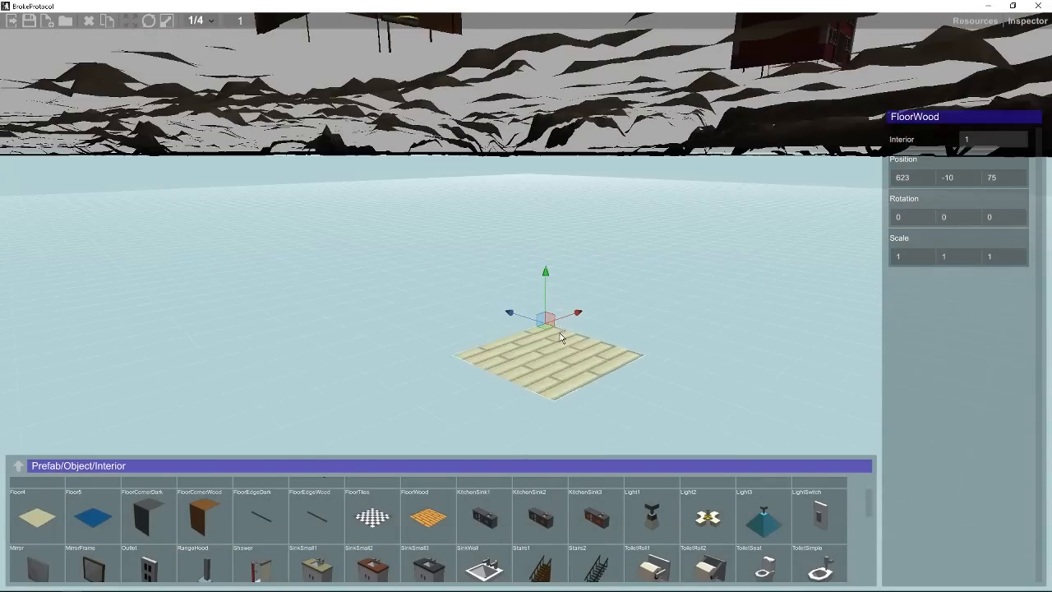
{"action": "middle_click_drag", "start_coordinate": [623, 317], "coordinate": [637, 259]}
{"action": "left_click_drag", "start_coordinate": [636, 291], "coordinate": [661, 281], "text": "alt"}
- Set the wooden floor's height to -20 so it sits deeper beneath the terrain
{"action": "left_click", "coordinate": [962, 179]}
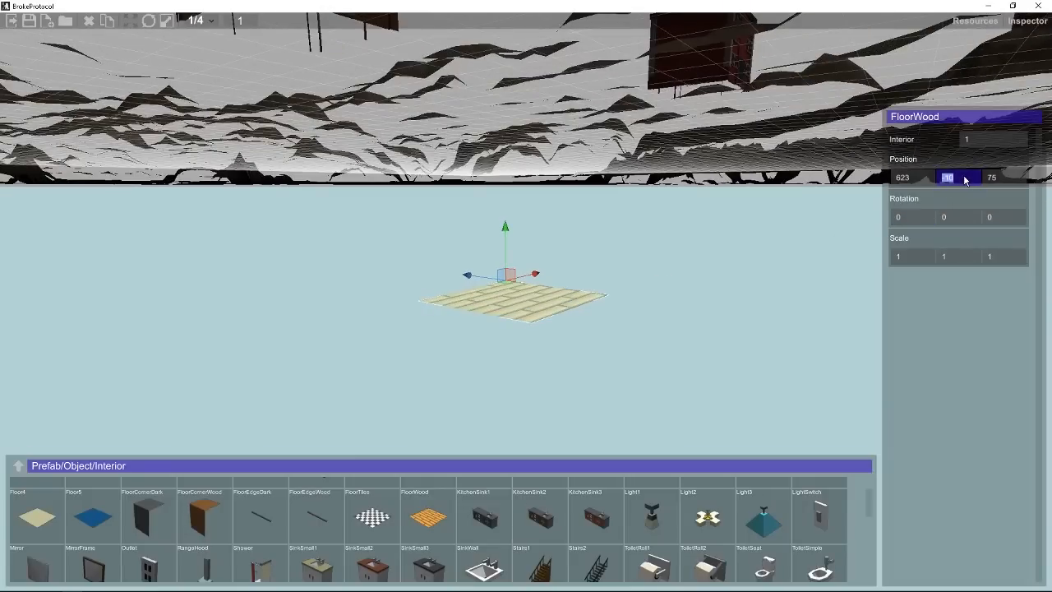
{"action": "type", "text": "-20"}
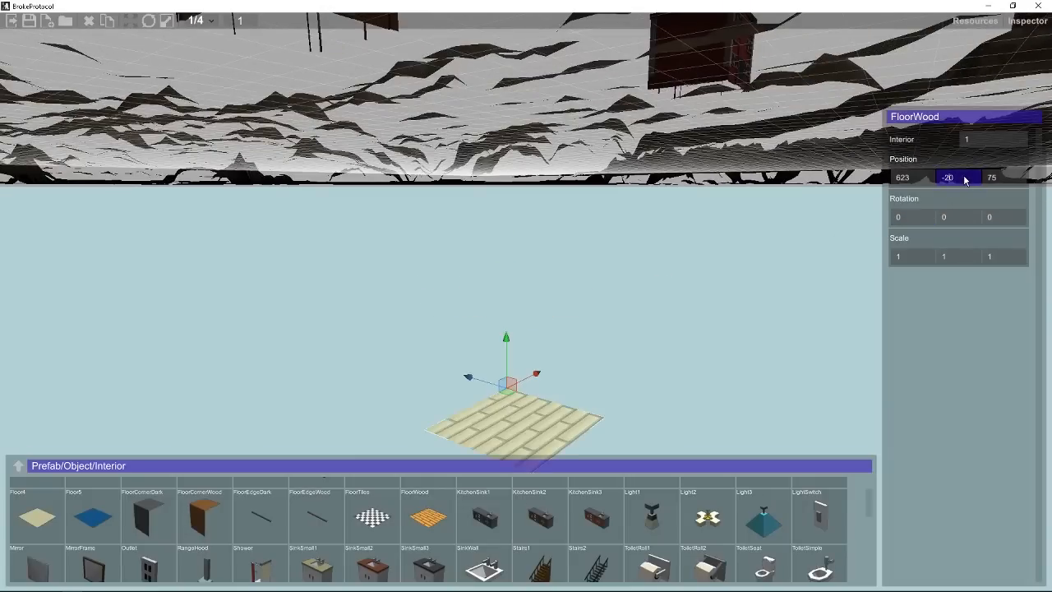
{"action": "middle_click_drag", "start_coordinate": [592, 321], "coordinate": [543, 188]}
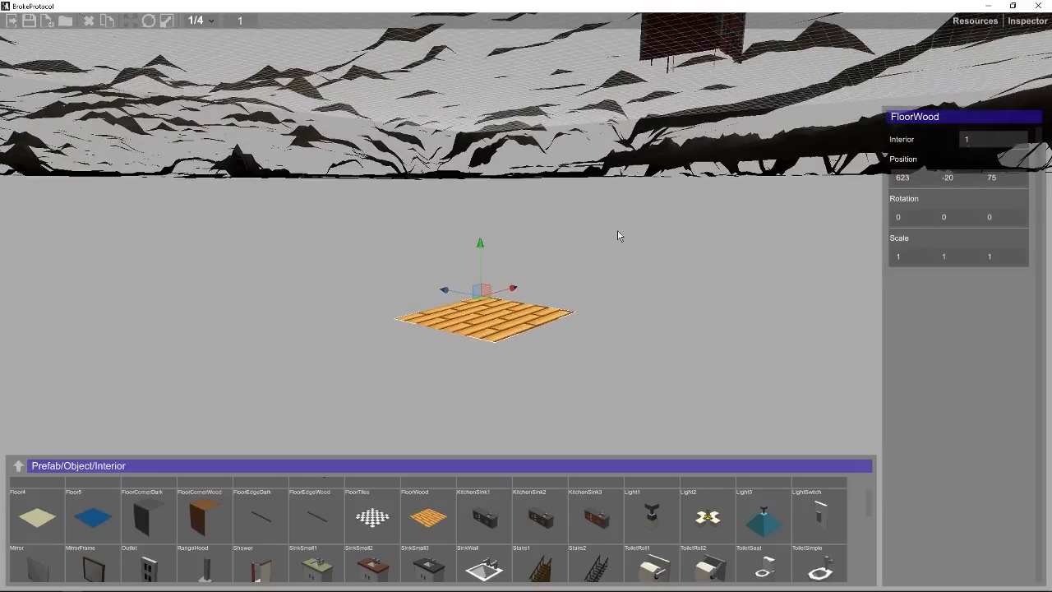
{"action": "left_click_drag", "start_coordinate": [618, 231], "coordinate": [548, 267], "text": "alt"}
{"action": "scroll", "coordinate": [558, 272], "scroll_direction": "up", "scroll_amount": 4}
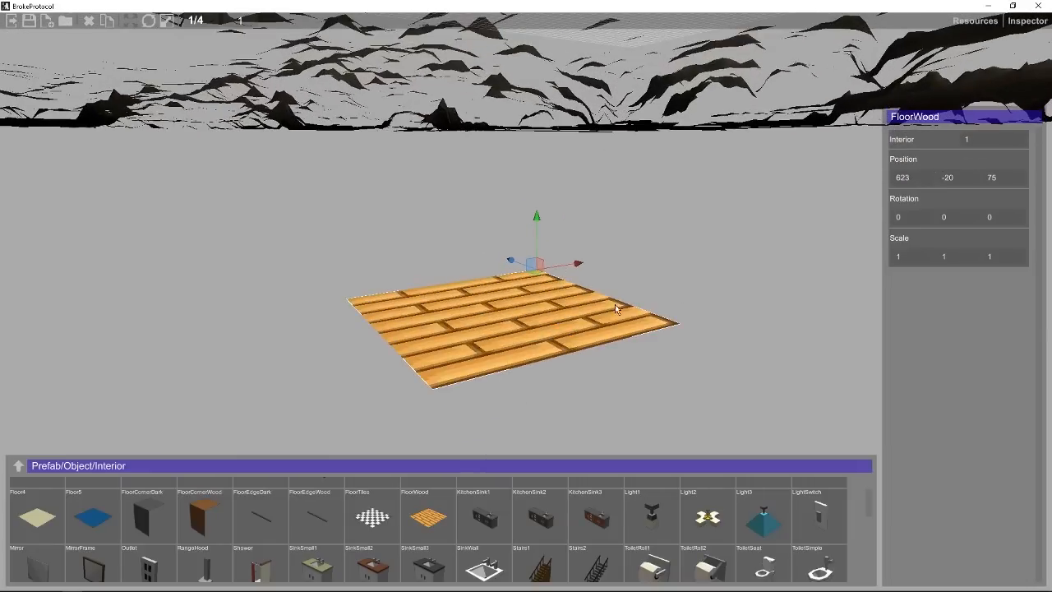
- Enlarge the wooden floor by setting its X and Z scale to 2
{"action": "left_click", "coordinate": [920, 258]}
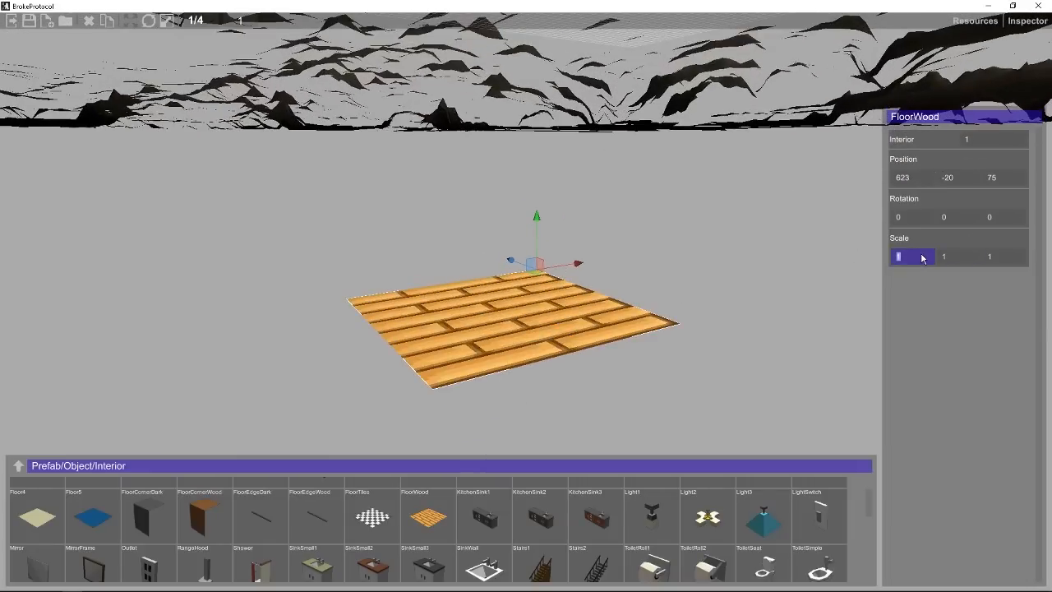
{"action": "type", "text": "2"}
{"action": "key", "text": "Tab"}
{"action": "type", "text": "2"}
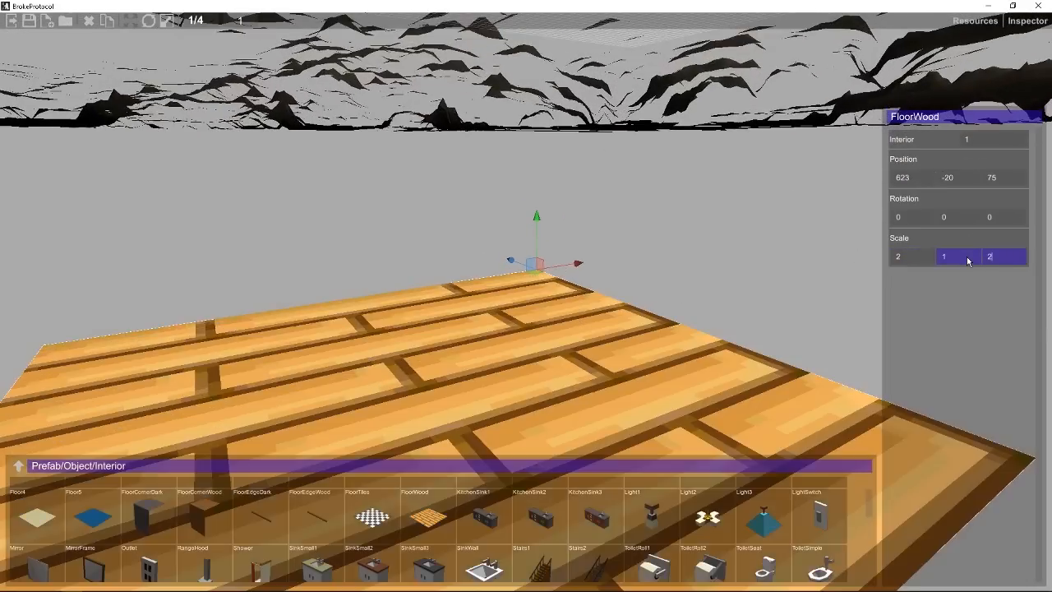
{"action": "scroll", "coordinate": [531, 298], "scroll_direction": "down", "scroll_amount": 4}
{"action": "middle_click_drag", "start_coordinate": [389, 324], "coordinate": [536, 345]}
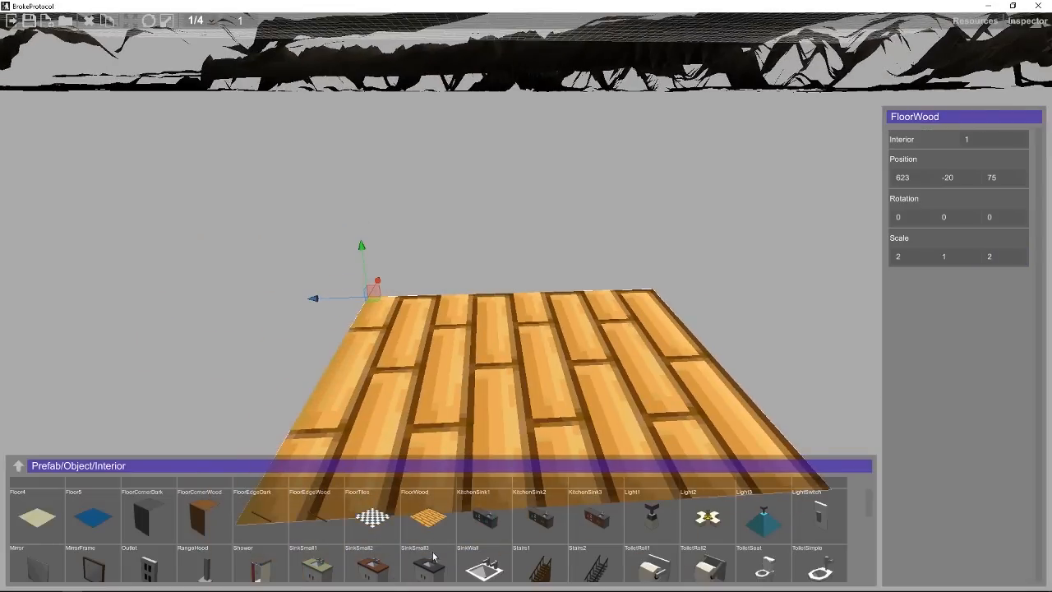
- Find the wall pieces among the interior prefabs and place a Wall1Door near the wooden floor
{"action": "scroll", "coordinate": [356, 536], "scroll_direction": "up", "scroll_amount": 1}
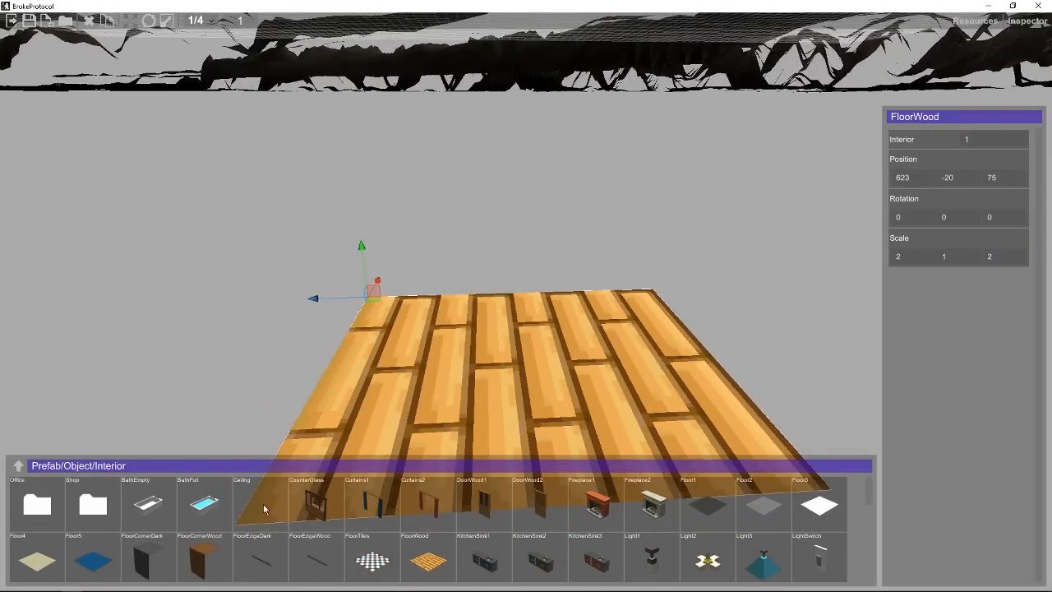
{"action": "middle_click_drag", "start_coordinate": [544, 398], "coordinate": [518, 460]}
{"action": "scroll", "coordinate": [527, 560], "scroll_direction": "down", "scroll_amount": 5}
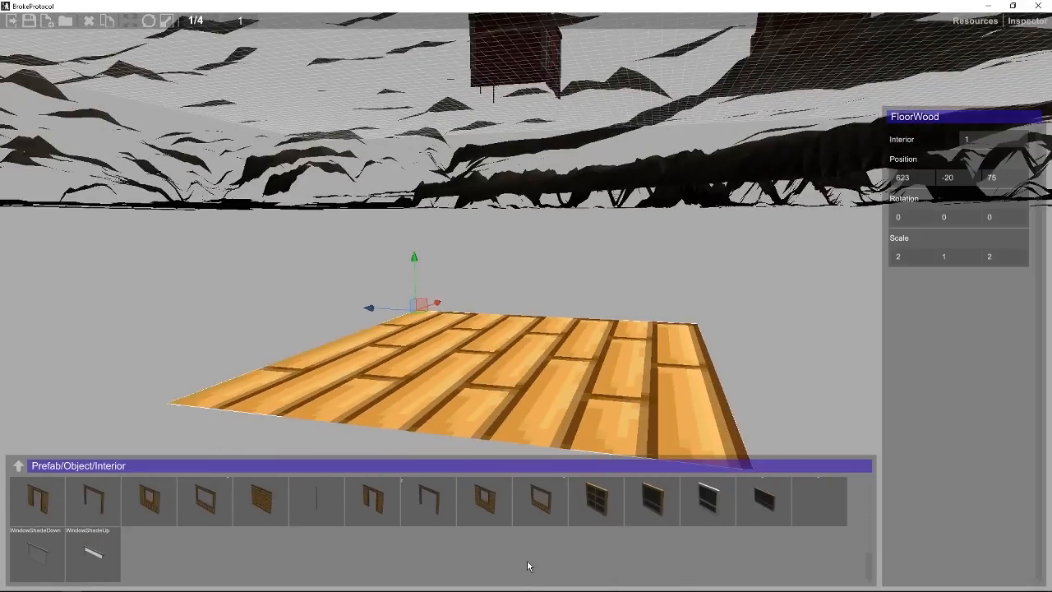
{"action": "scroll", "coordinate": [658, 539], "scroll_direction": "up", "scroll_amount": 1}
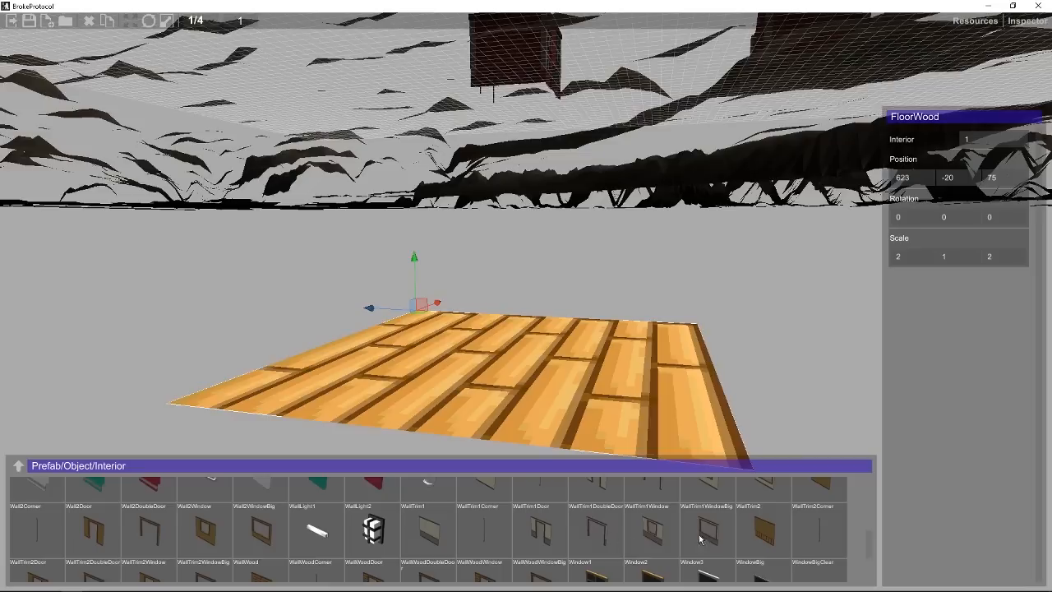
{"action": "scroll", "coordinate": [600, 494], "scroll_direction": "up", "scroll_amount": 1}
{"action": "left_click", "coordinate": [602, 507]}
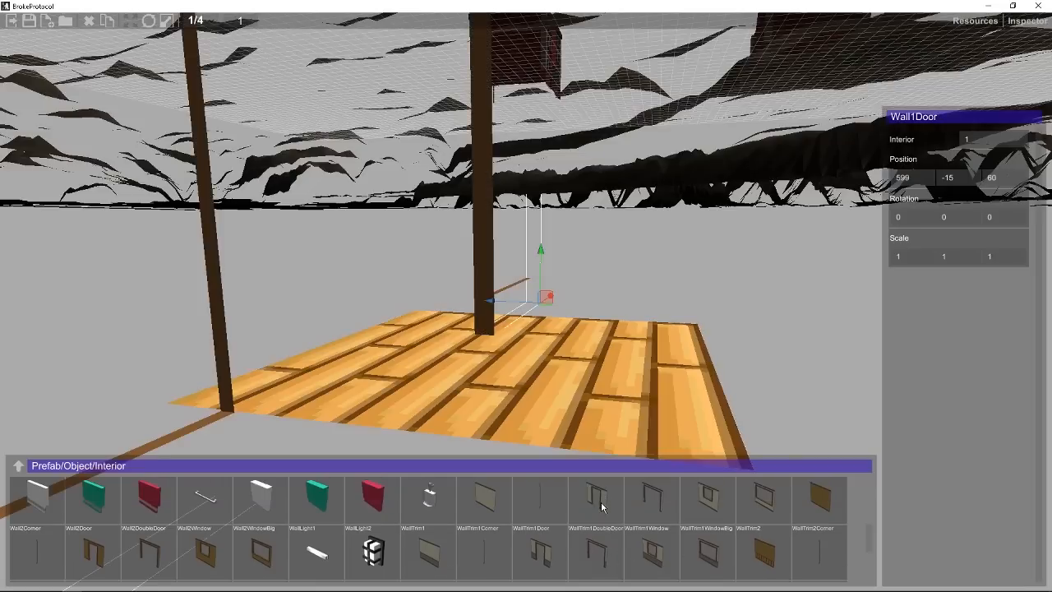
- Set the door wall's height to -20 and move it onto the floor's edge at 613, -20, 54.75
{"action": "scroll", "coordinate": [501, 330], "scroll_direction": "down", "scroll_amount": 5}
{"action": "middle_click_drag", "start_coordinate": [399, 321], "coordinate": [568, 344]}
{"action": "scroll", "coordinate": [672, 343], "scroll_direction": "up", "scroll_amount": 3}
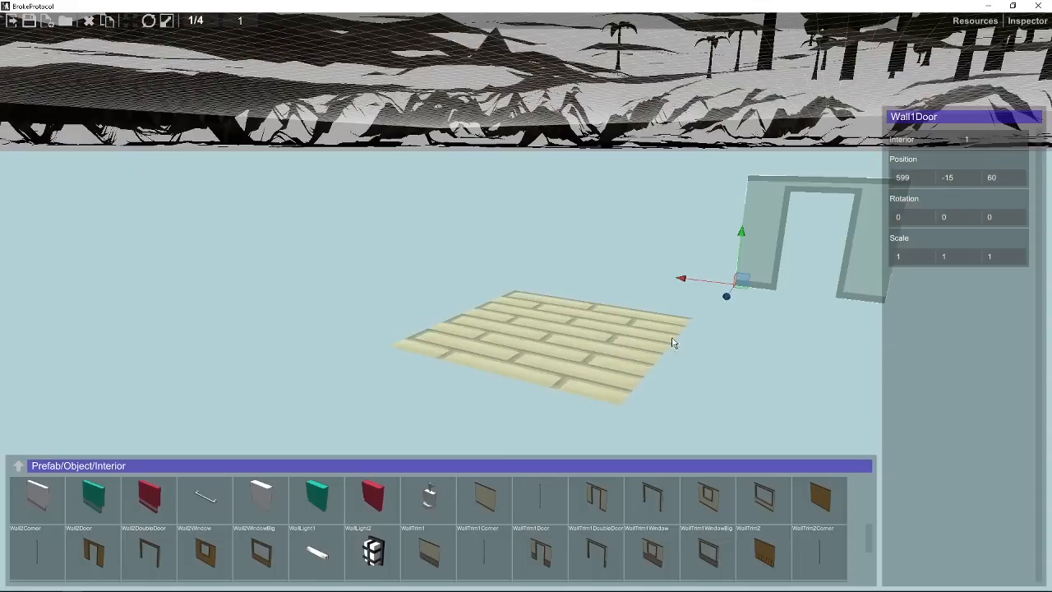
{"action": "left_click", "coordinate": [969, 180]}
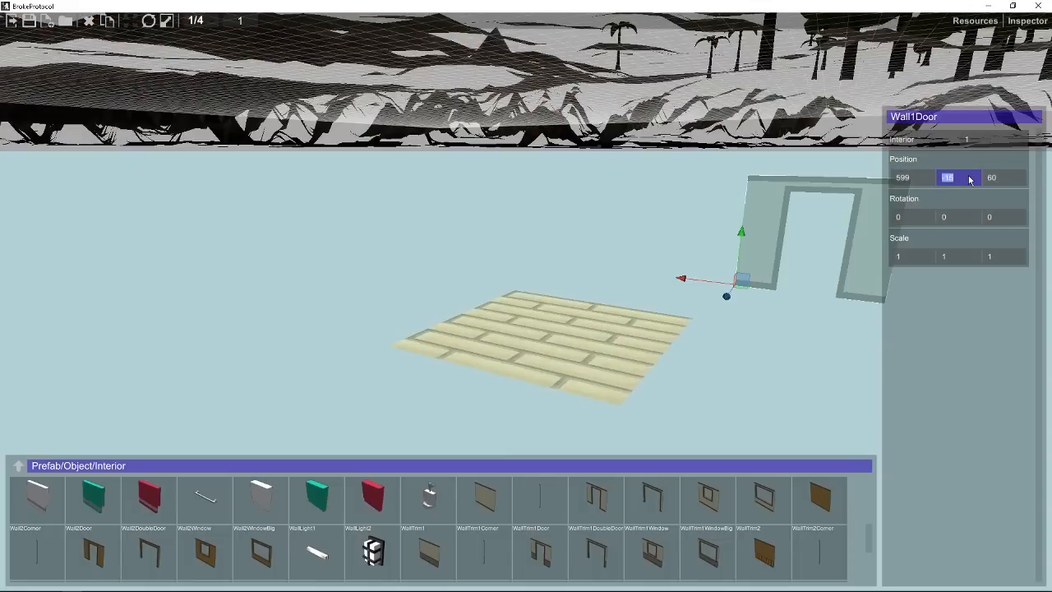
{"action": "type", "text": "-20"}
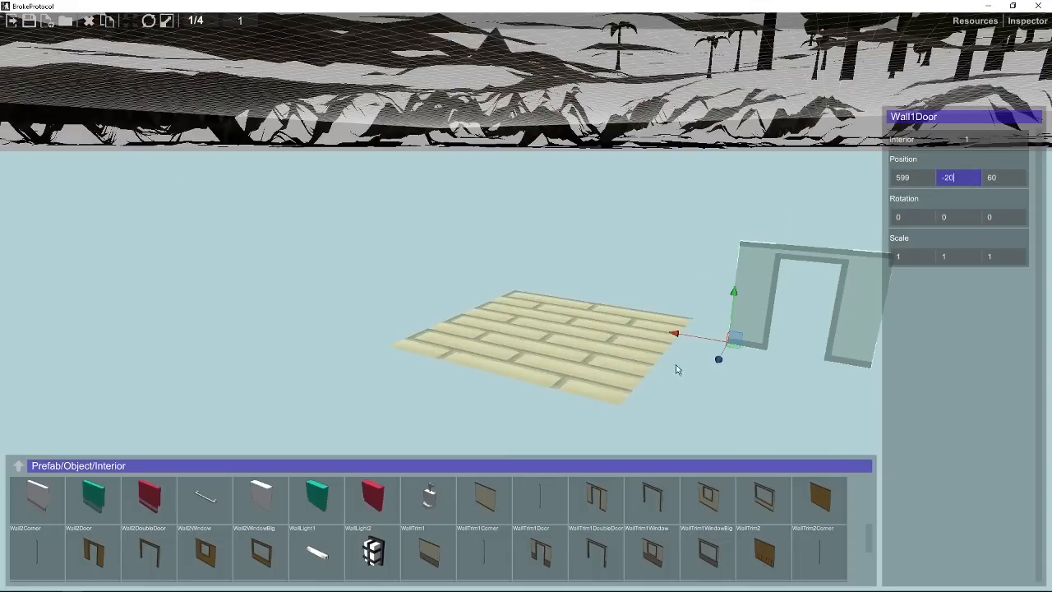
{"action": "left_click_drag", "start_coordinate": [734, 349], "coordinate": [599, 307]}
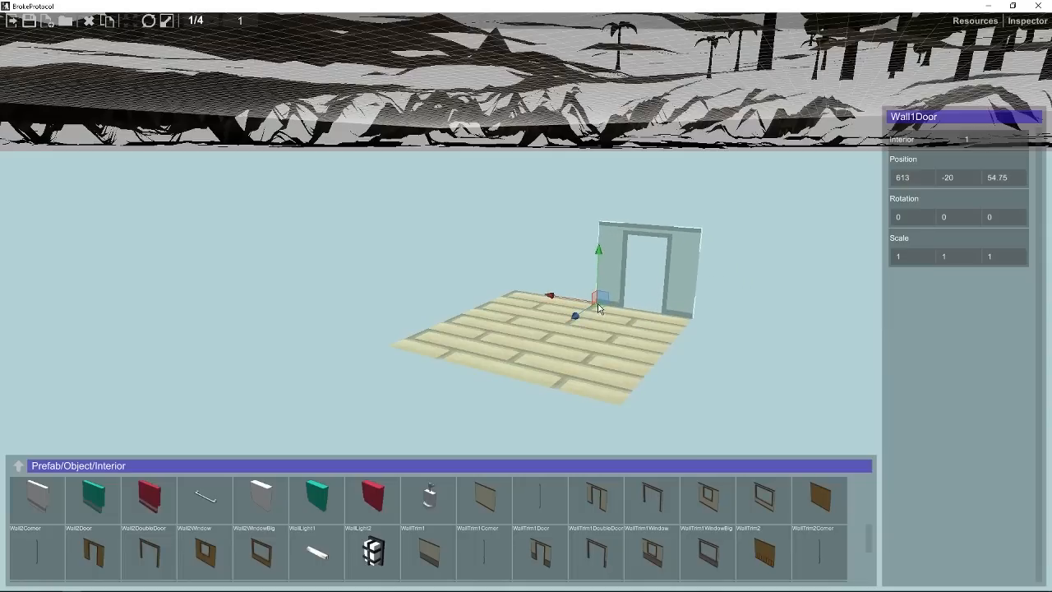
- Change the snap increment to 1 and snap the door wall to 613, -20, 55
{"action": "left_click", "coordinate": [197, 20]}
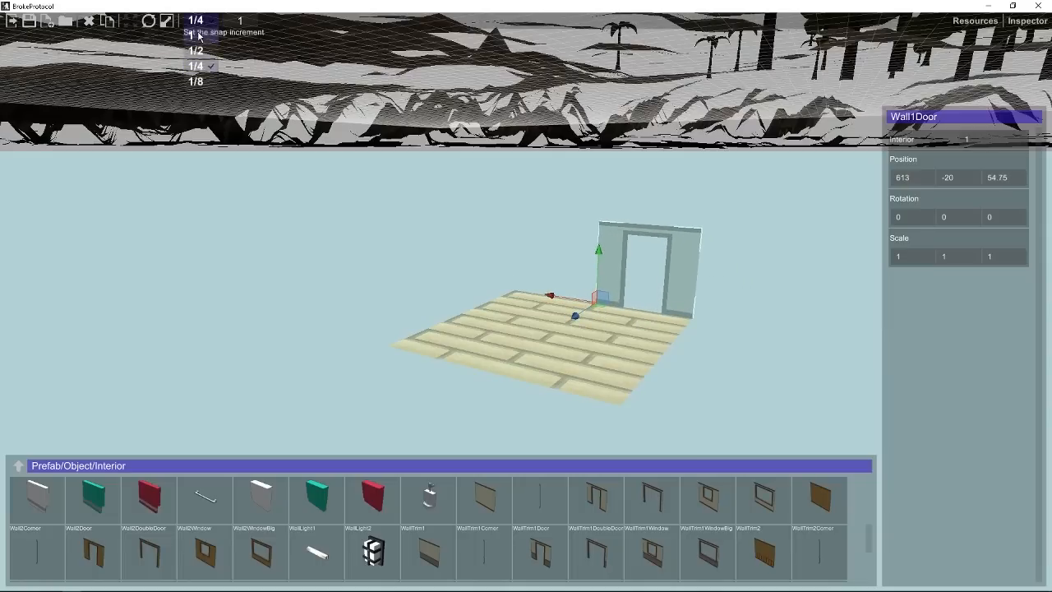
{"action": "left_click", "coordinate": [197, 49]}
{"action": "left_click_drag", "start_coordinate": [604, 309], "coordinate": [599, 310]}
{"action": "left_click_drag", "start_coordinate": [684, 329], "coordinate": [728, 340], "text": "alt"}
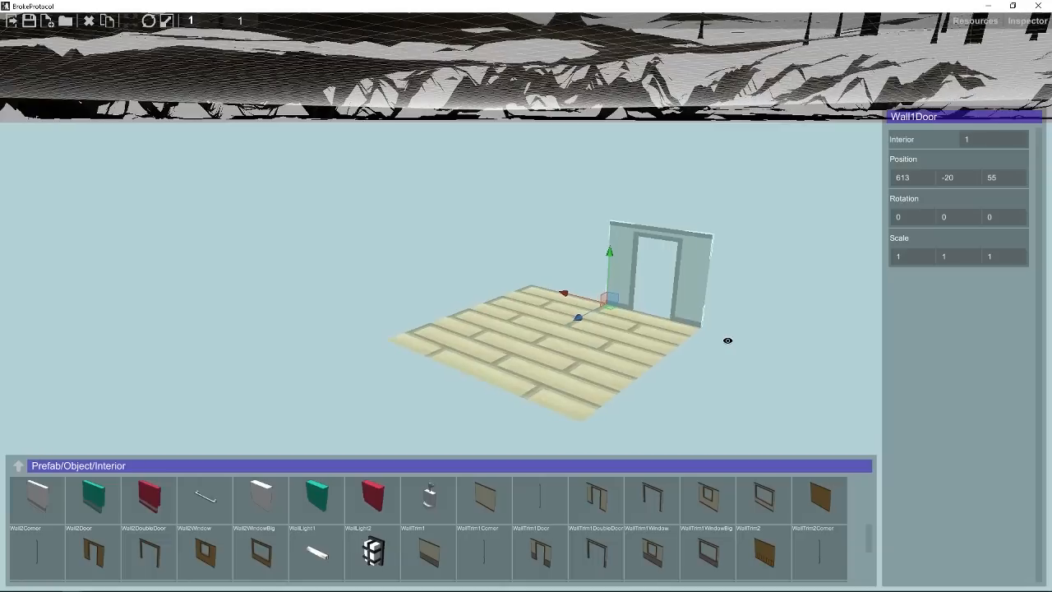
- Place a Wall1 beside the door wall, aligned with the floor's corner at 623, -20, 55
{"action": "scroll", "coordinate": [503, 547], "scroll_direction": "down", "scroll_amount": 2}
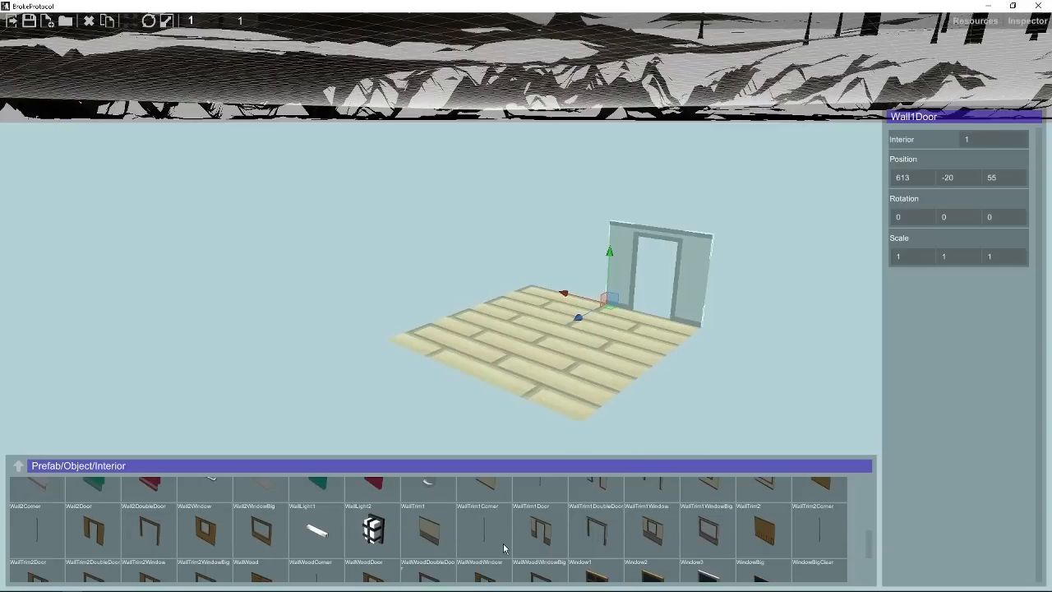
{"action": "scroll", "coordinate": [600, 518], "scroll_direction": "up", "scroll_amount": 2}
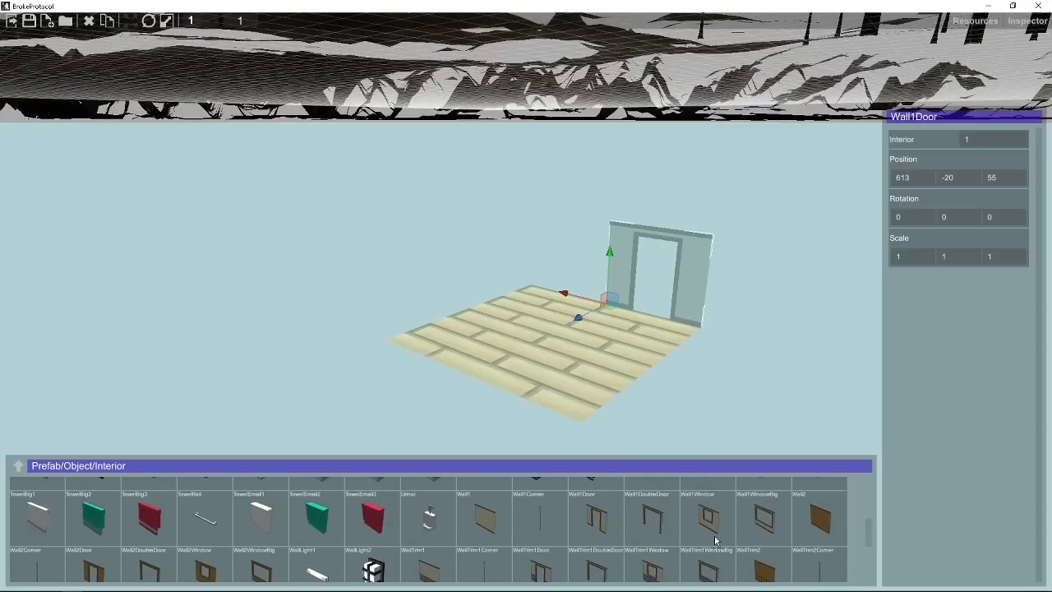
{"action": "left_click", "coordinate": [493, 527]}
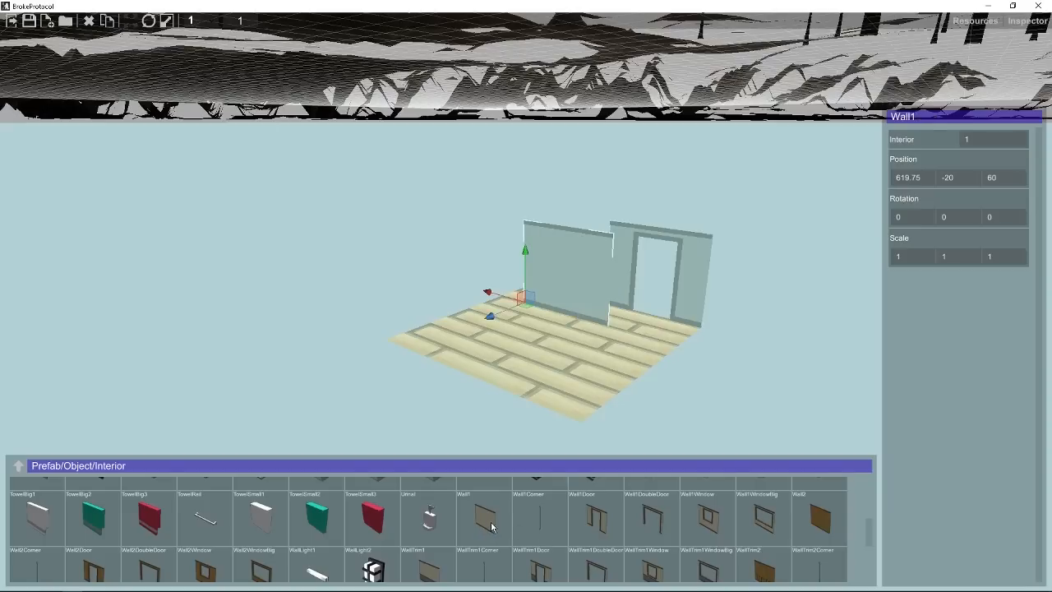
{"action": "scroll", "coordinate": [535, 309], "scroll_direction": "up", "scroll_amount": 2}
{"action": "left_click_drag", "start_coordinate": [526, 309], "coordinate": [527, 288]}
{"action": "left_click_drag", "start_coordinate": [701, 244], "coordinate": [585, 247], "text": "alt"}
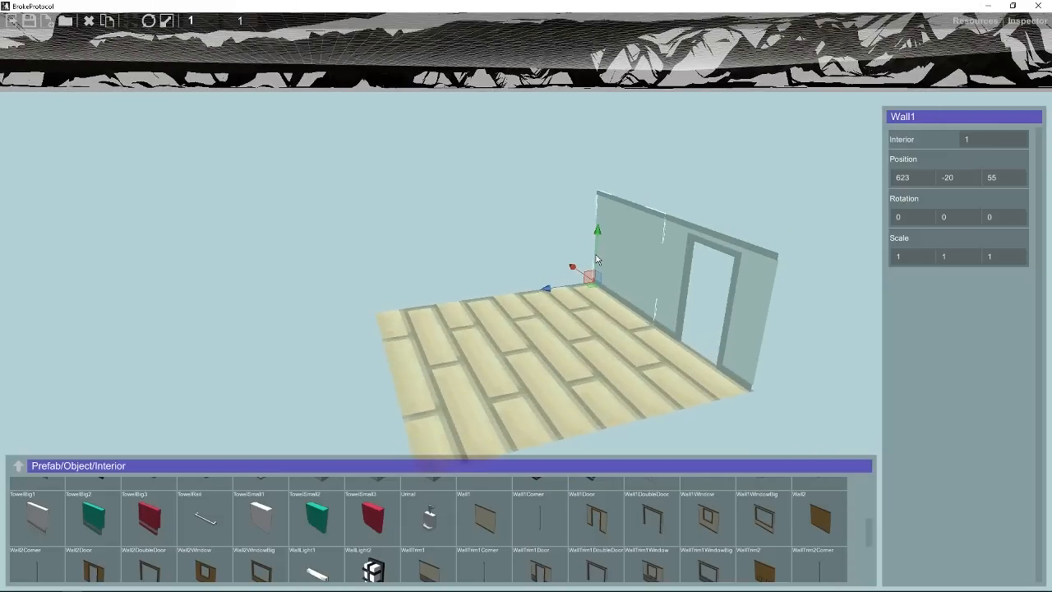
- Duplicate the solid wall to 623, -20, 75, with its Y rotation at -90 and X scale at 2
{"action": "left_click_drag", "start_coordinate": [557, 293], "coordinate": [317, 327]}
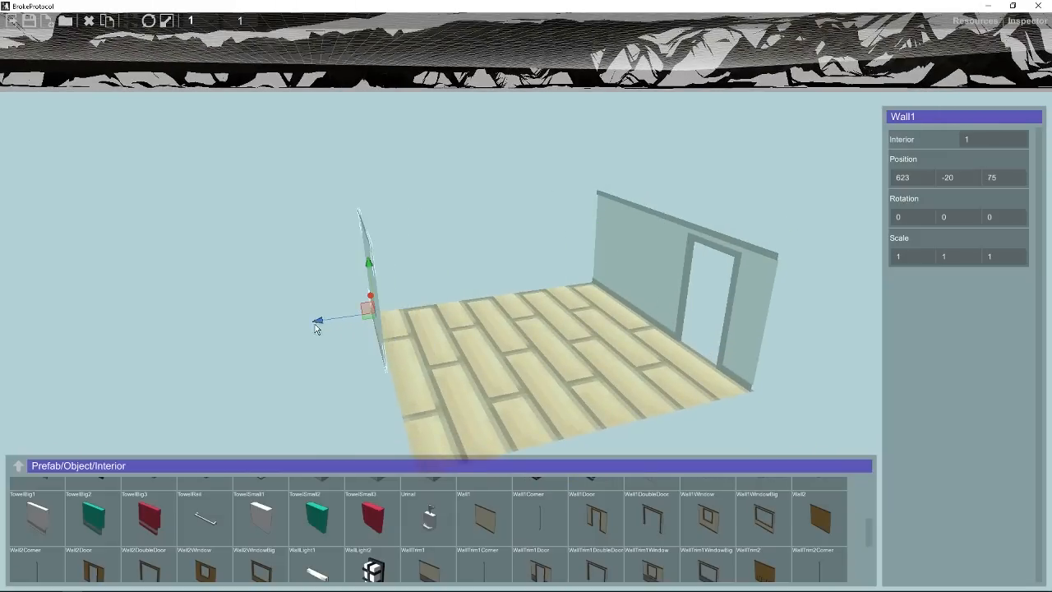
{"action": "left_click", "coordinate": [966, 217]}
{"action": "type", "text": "-"}
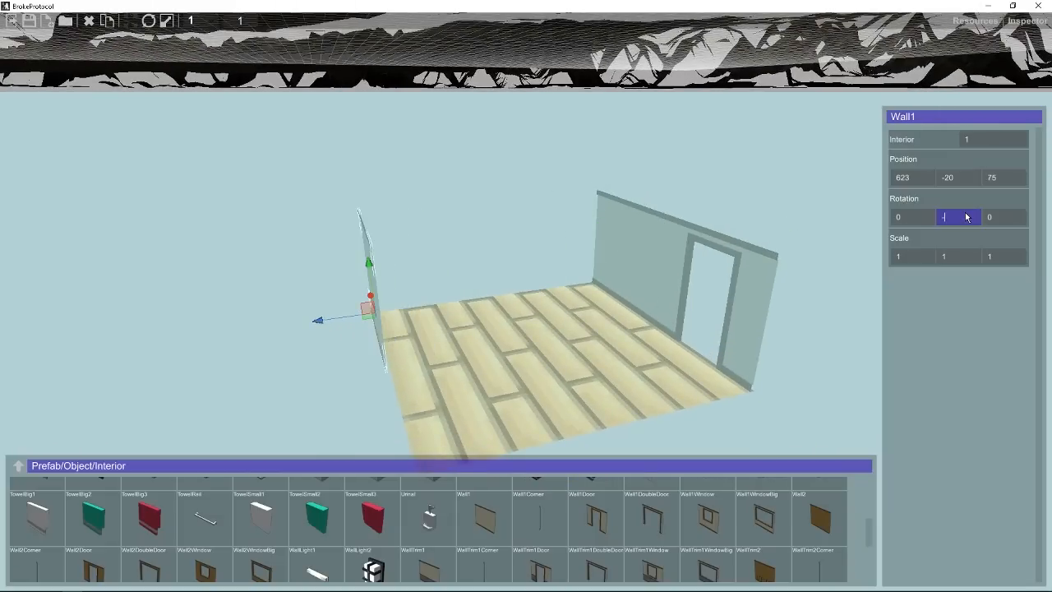
{"action": "type", "text": "90"}
{"action": "left_click", "coordinate": [912, 257]}
{"action": "type", "text": "2"}
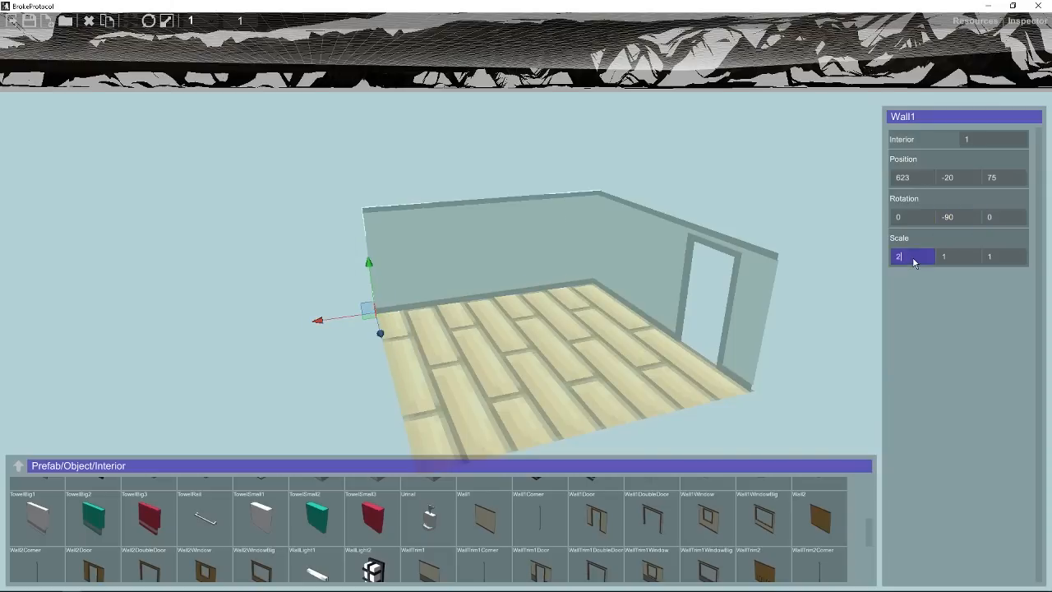
- Duplicate the long wall to 603, -20, 75 and set the copy's Y rotation to 180
{"action": "left_click_drag", "start_coordinate": [652, 206], "coordinate": [529, 241], "text": "alt"}
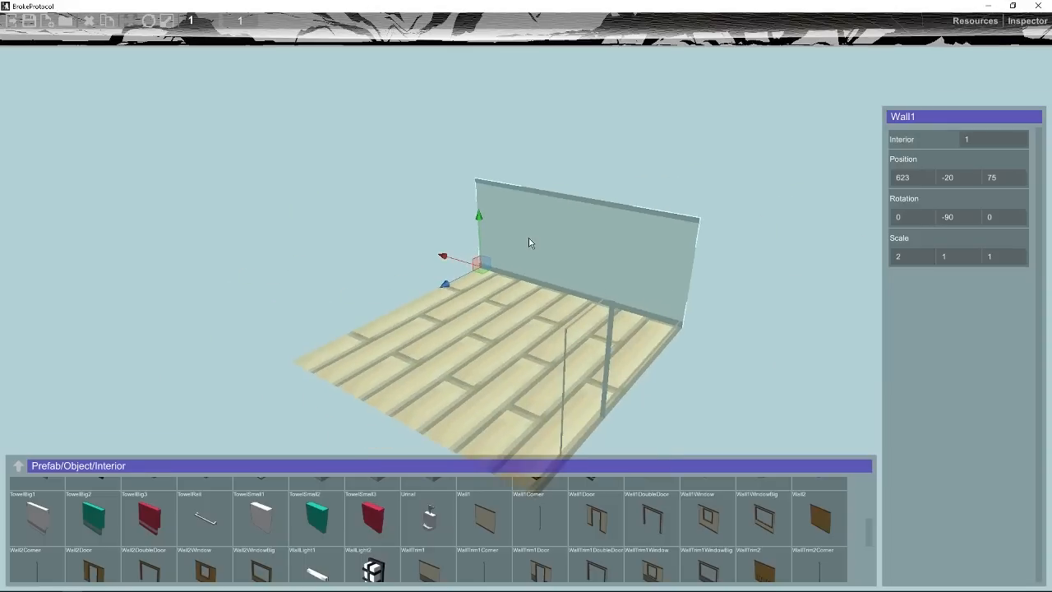
{"action": "left_click_drag", "start_coordinate": [449, 284], "coordinate": [207, 381]}
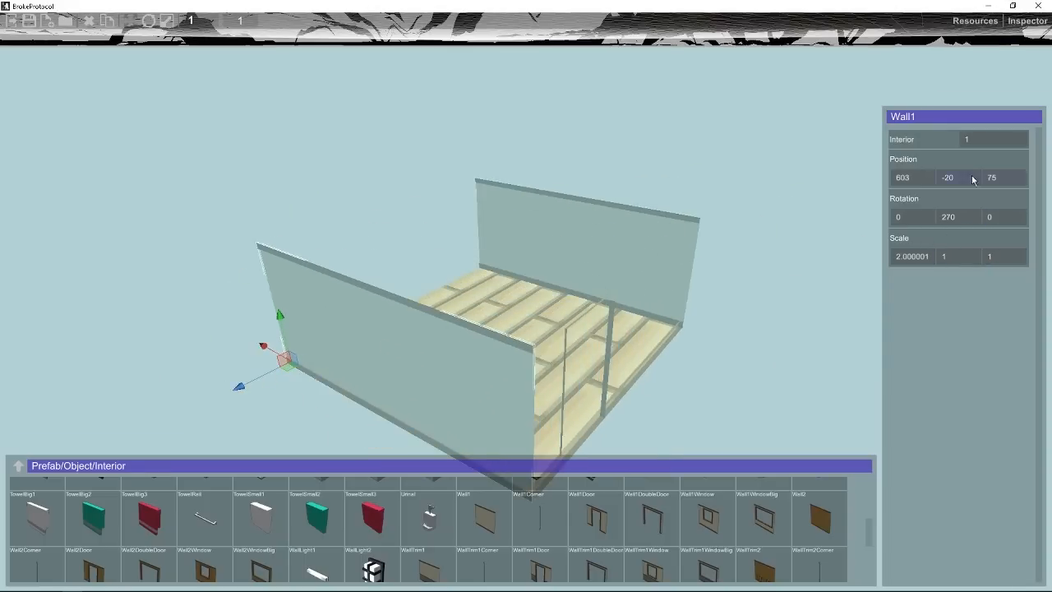
{"action": "left_click", "coordinate": [962, 217]}
{"action": "type", "text": "180"}
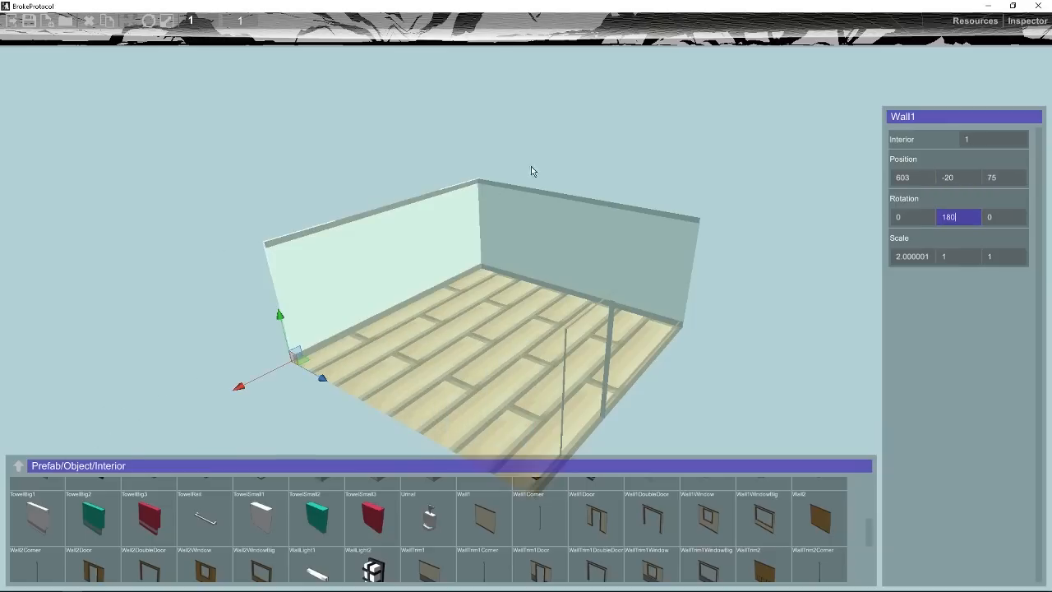
- Duplicate the long wall onto the floor's remaining open side at 603, -20, 55, with a Y rotation of 90
{"action": "left_click_drag", "start_coordinate": [531, 166], "coordinate": [263, 168], "text": "alt"}
{"action": "scroll", "coordinate": [452, 194], "scroll_direction": "up", "scroll_amount": 5}
{"action": "left_click_drag", "start_coordinate": [460, 215], "coordinate": [448, 279], "text": "alt"}
{"action": "scroll", "coordinate": [448, 278], "scroll_direction": "down", "scroll_amount": 6}
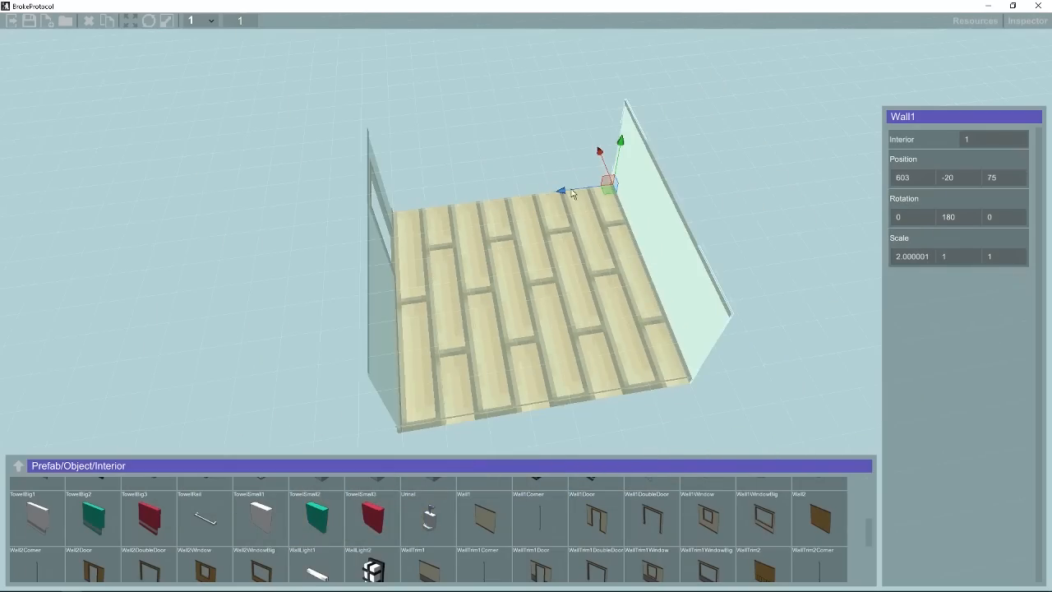
{"action": "left_click_drag", "start_coordinate": [573, 193], "coordinate": [348, 221]}
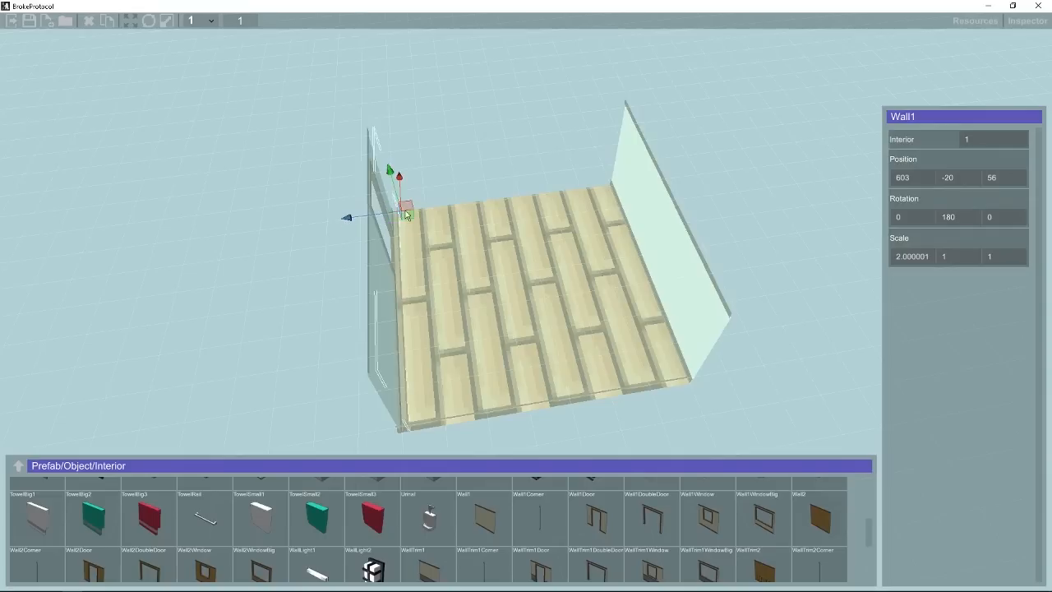
{"action": "left_click", "coordinate": [954, 220]}
{"action": "type", "text": "90"}
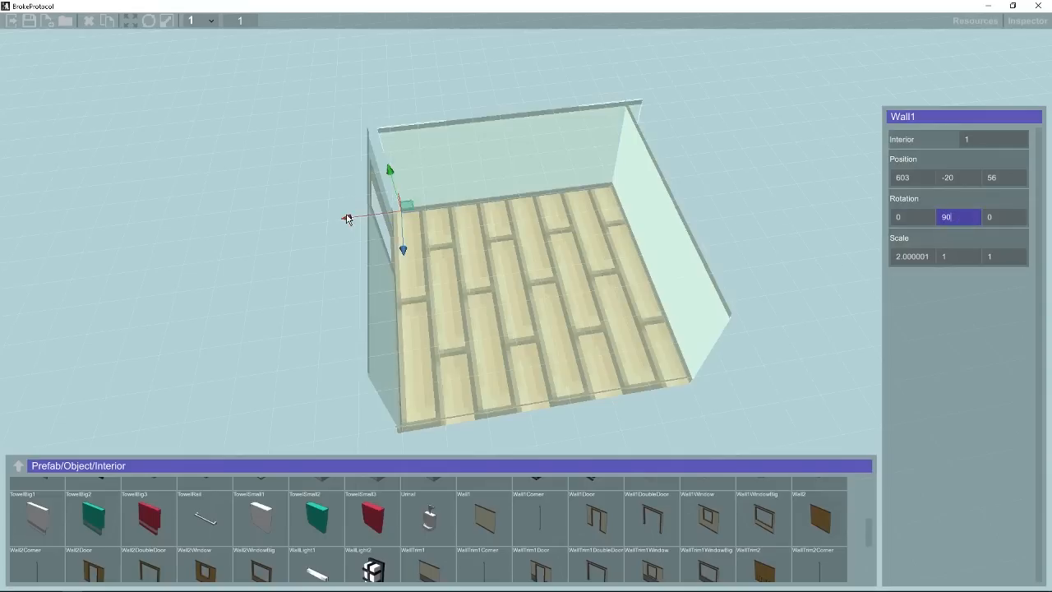
{"action": "left_click_drag", "start_coordinate": [346, 219], "coordinate": [333, 221]}
{"action": "left_click_drag", "start_coordinate": [580, 271], "coordinate": [560, 319], "text": "alt"}
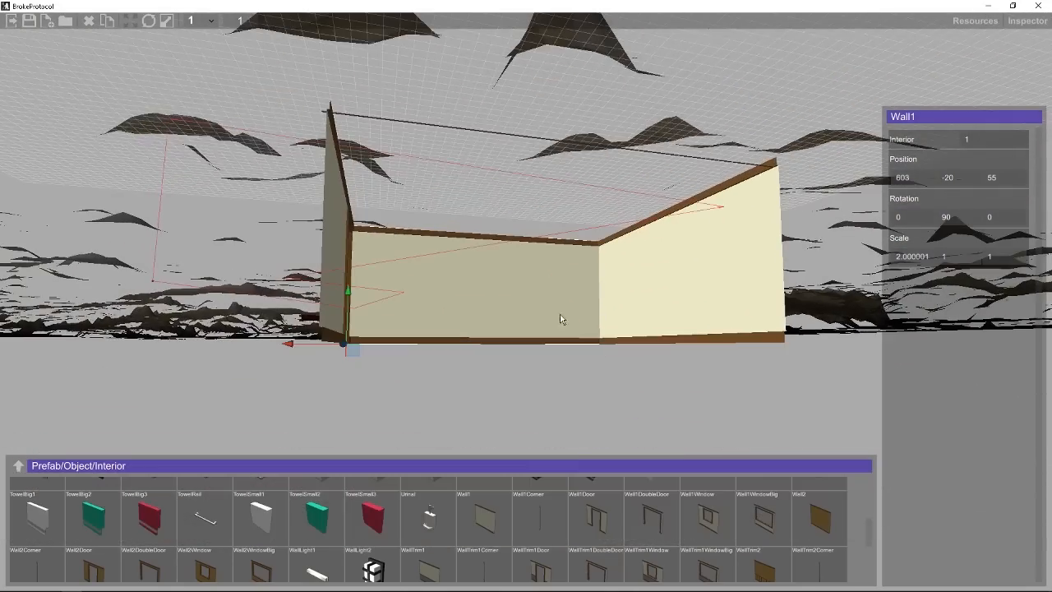
{"action": "scroll", "coordinate": [530, 559], "scroll_direction": "up", "scroll_amount": 5}
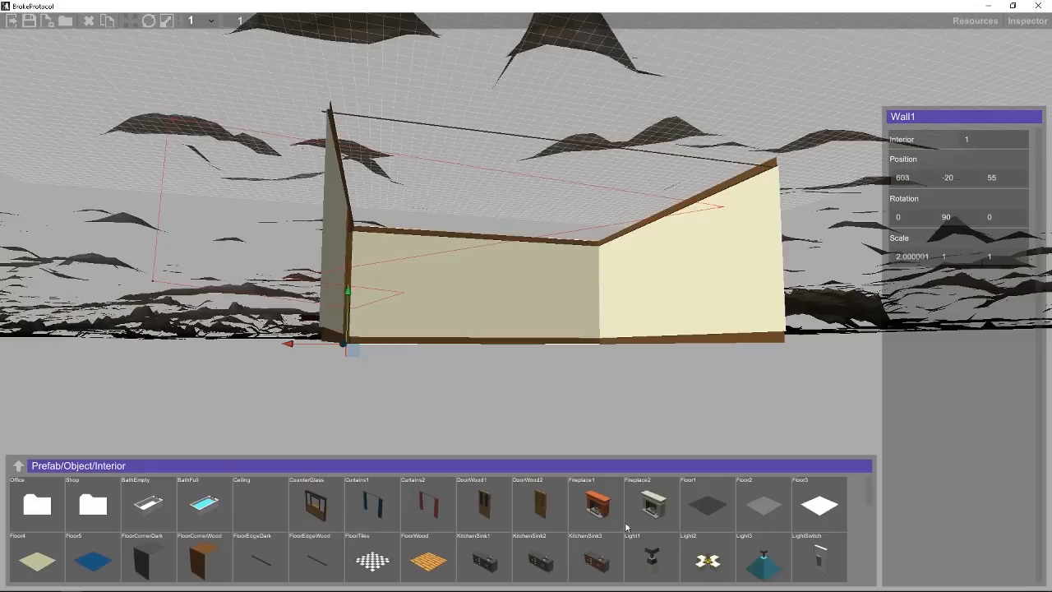
- Add a Ceiling prefab and move it near the room's outer wall corner, to 624, -17, 79
{"action": "left_click", "coordinate": [258, 507]}
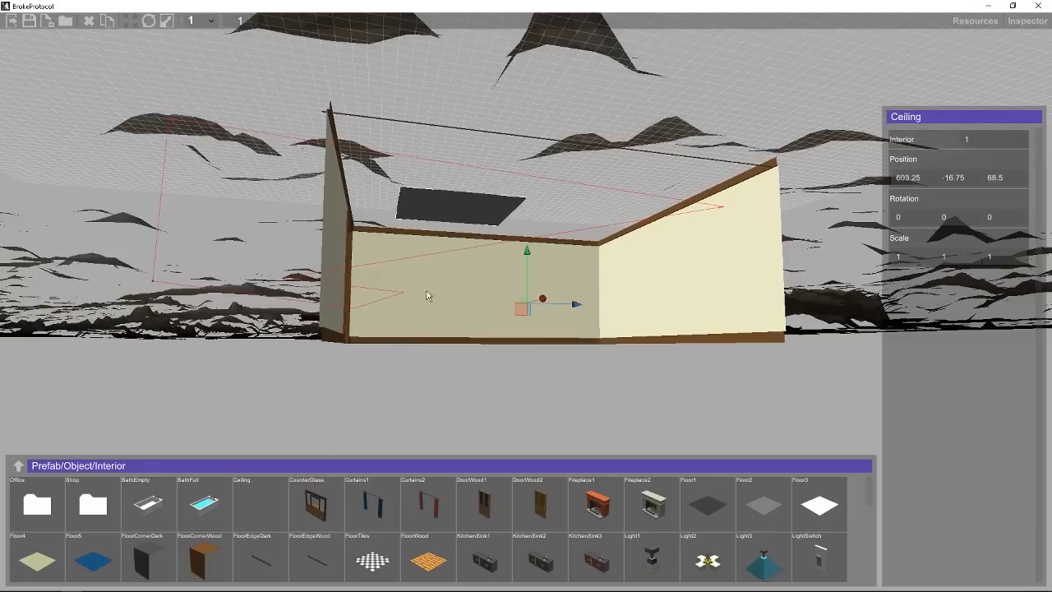
{"action": "left_click_drag", "start_coordinate": [426, 296], "coordinate": [524, 334], "text": "alt"}
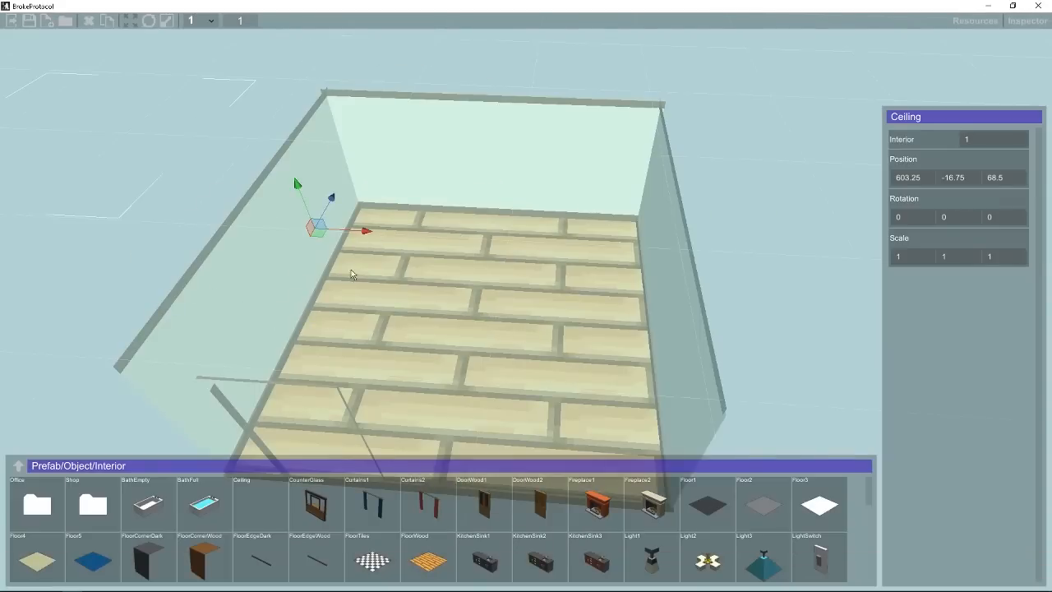
{"action": "left_click_drag", "start_coordinate": [408, 327], "coordinate": [362, 152], "text": "alt"}
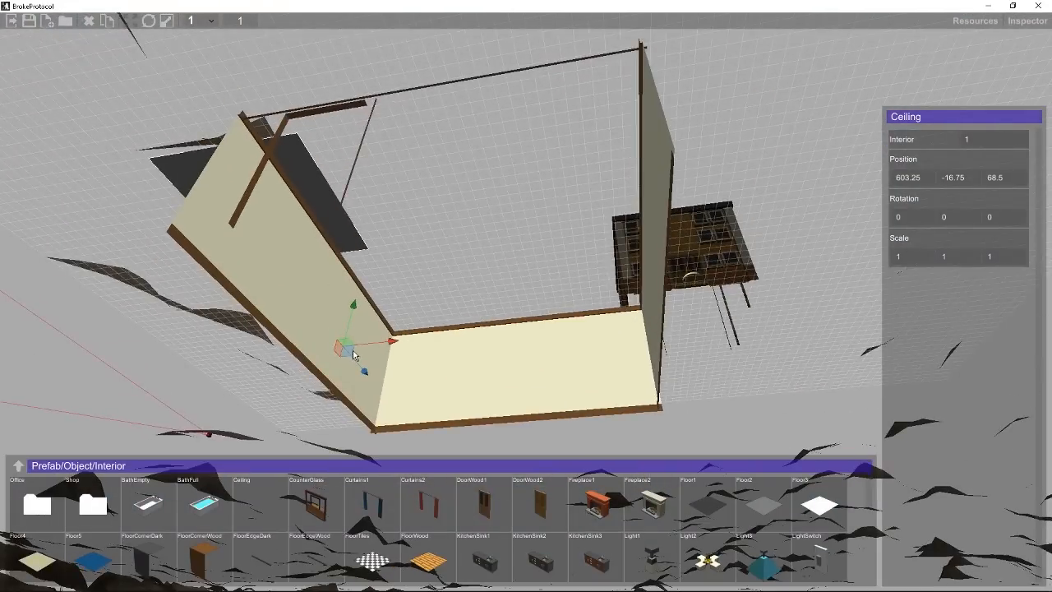
{"action": "left_click_drag", "start_coordinate": [346, 349], "coordinate": [524, 444]}
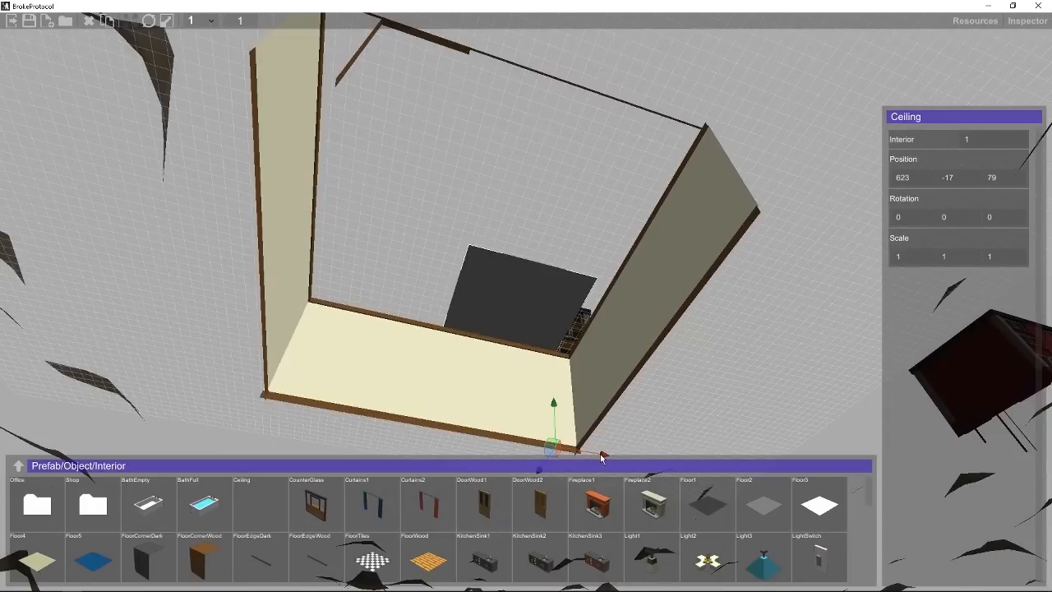
{"action": "left_click_drag", "start_coordinate": [600, 454], "coordinate": [609, 456]}
{"action": "left_click_drag", "start_coordinate": [701, 357], "coordinate": [762, 379], "text": "alt"}
{"action": "left_click_drag", "start_coordinate": [736, 272], "coordinate": [718, 350], "text": "alt"}
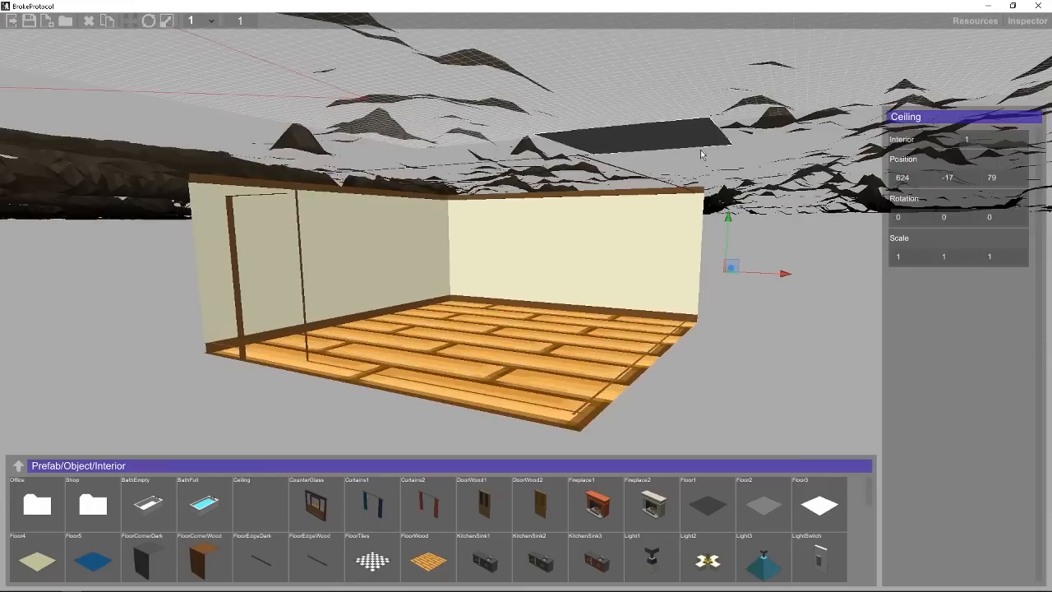
- Set the ceiling's Y position to -20 and align it with the wall corner at 623, -20, 75
{"action": "left_click", "coordinate": [947, 179]}
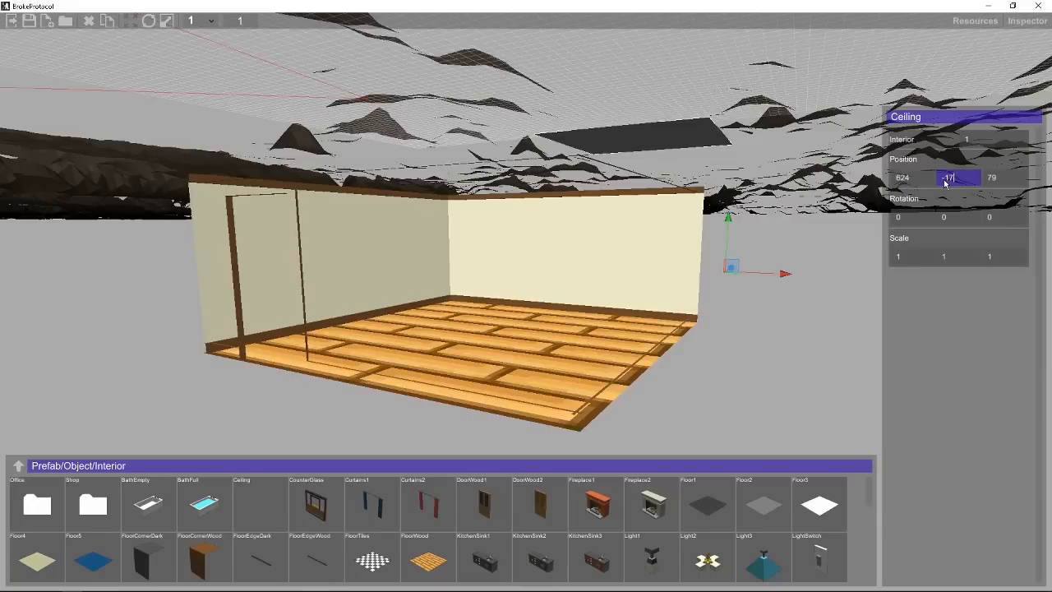
{"action": "key", "text": "BackSpace"}
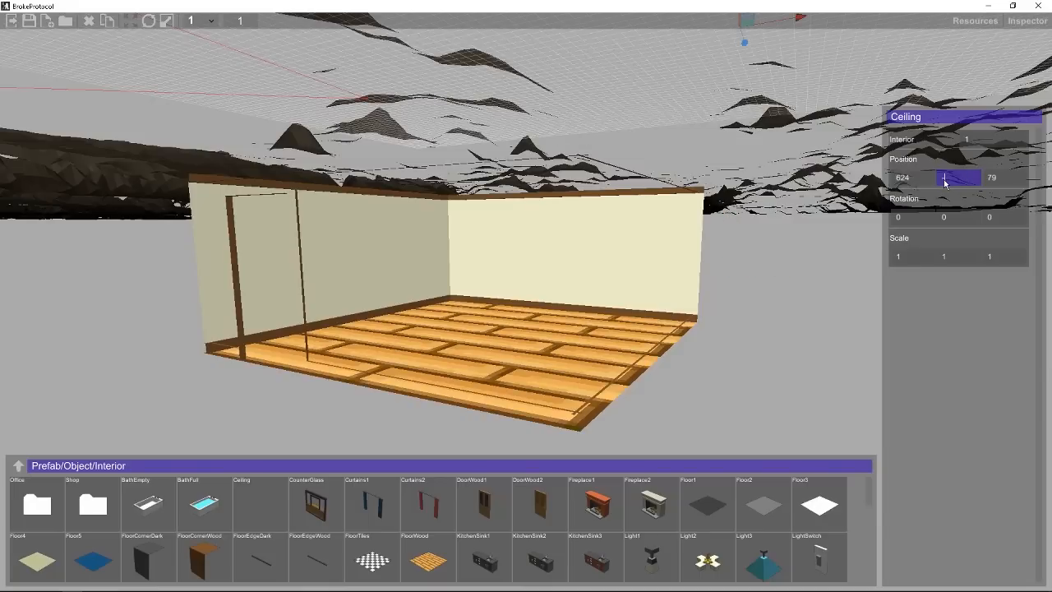
{"action": "type", "text": "-20"}
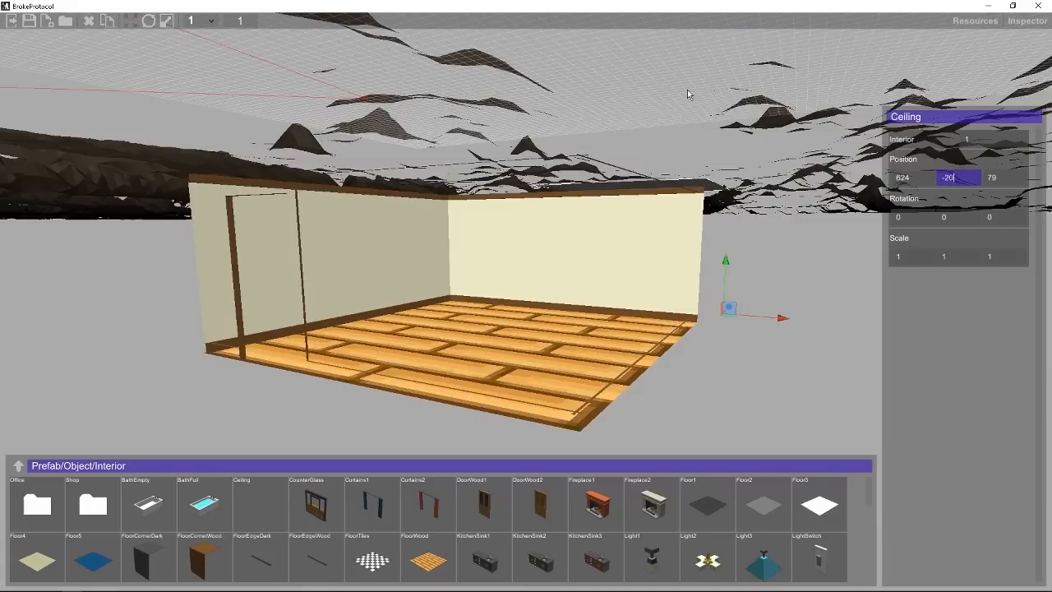
{"action": "right_click_drag", "start_coordinate": [689, 359], "coordinate": [762, 300]}
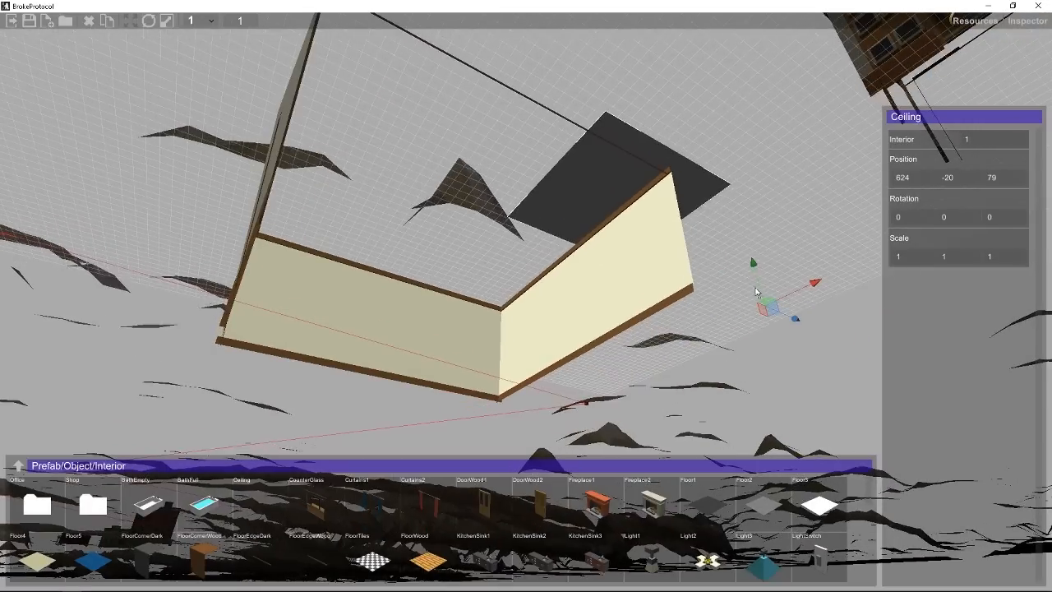
{"action": "left_click_drag", "start_coordinate": [768, 304], "coordinate": [703, 291]}
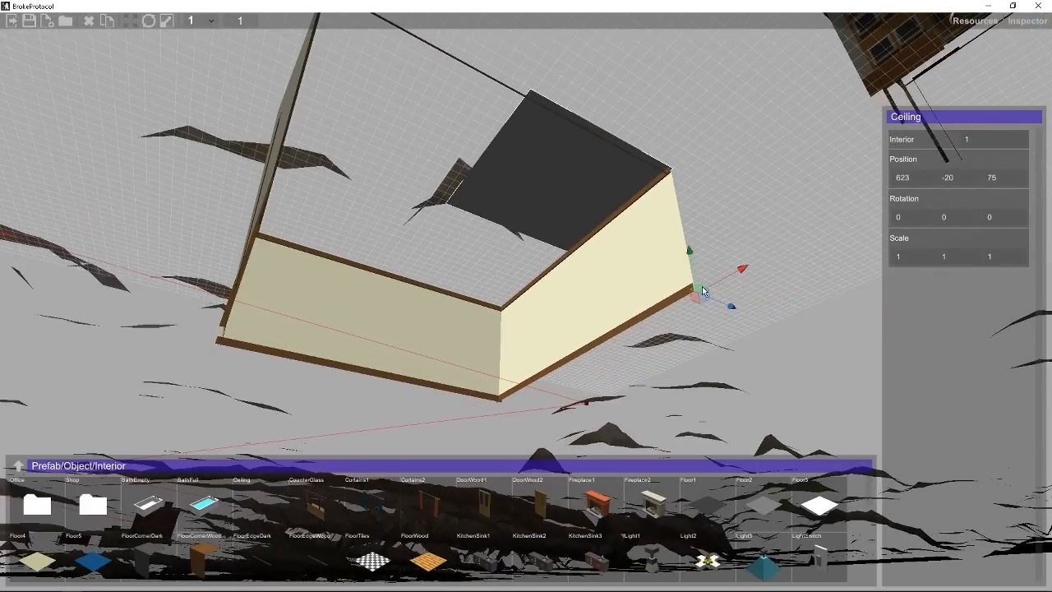
- Scale the ceiling to 2 in X and 2 in Z to cover the whole room
{"action": "right_click_drag", "start_coordinate": [479, 247], "coordinate": [547, 195]}
{"action": "left_click", "coordinate": [947, 258]}
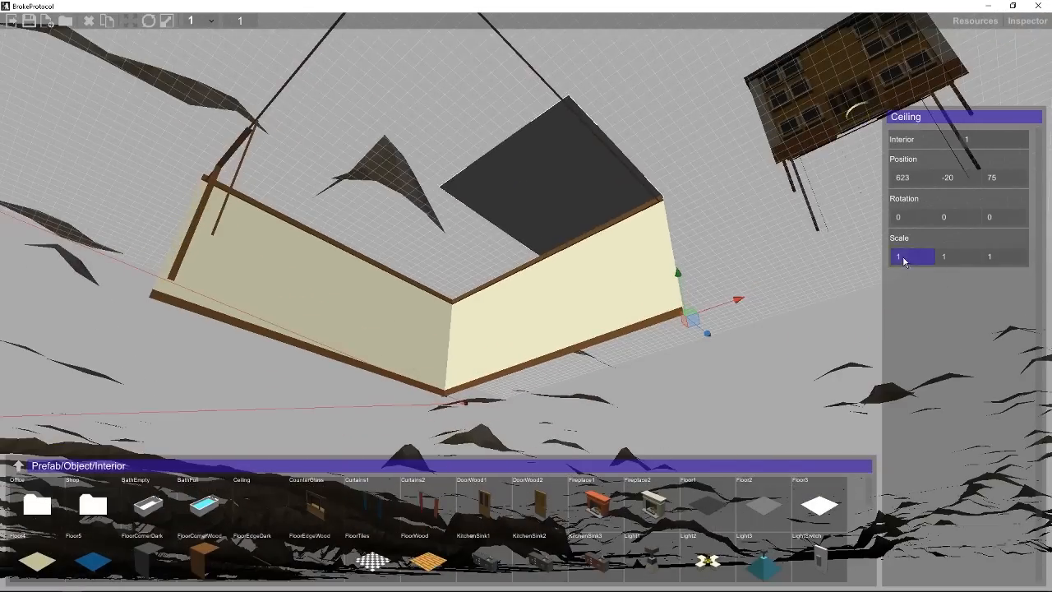
{"action": "type", "text": "2"}
{"action": "left_click", "coordinate": [990, 257]}
{"action": "type", "text": "2"}
- View the doorway from inside the room and open the Entity/Door prefab folder
{"action": "right_click_drag", "start_coordinate": [598, 253], "coordinate": [467, 314]}
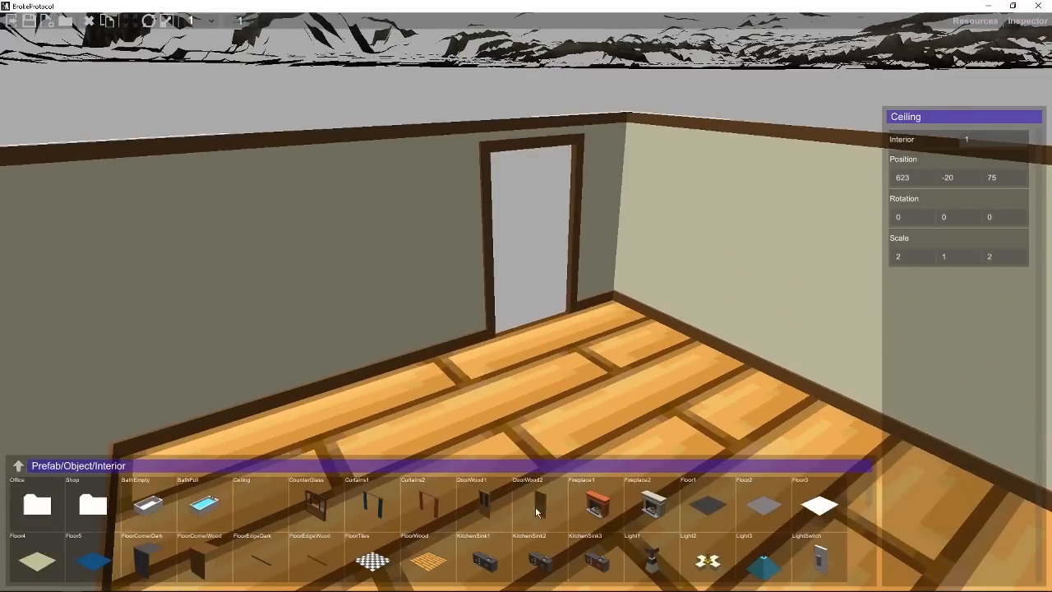
{"action": "left_click", "coordinate": [19, 468]}
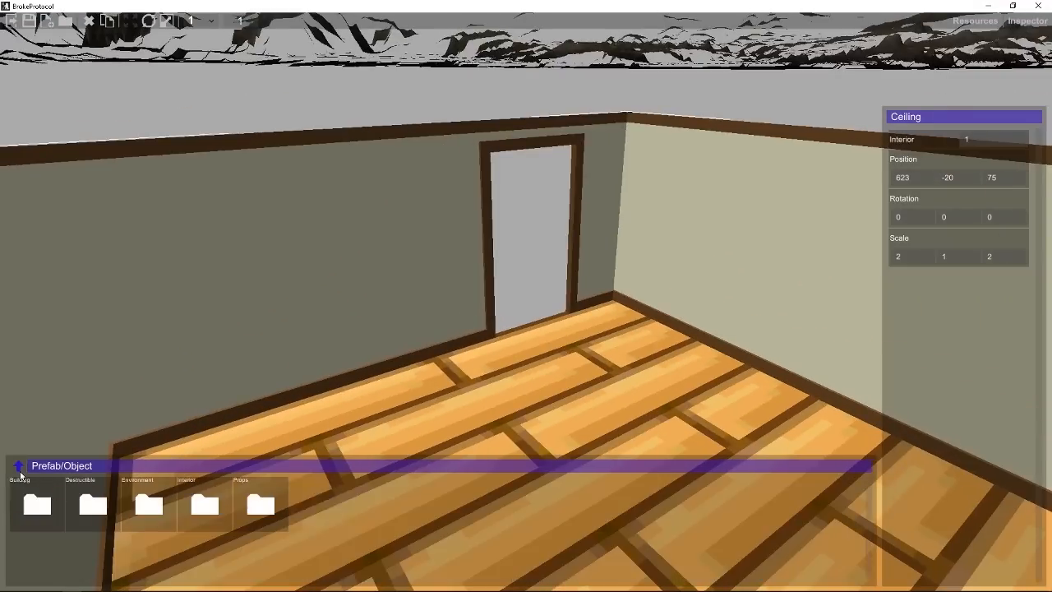
{"action": "left_click", "coordinate": [19, 468]}
{"action": "left_click", "coordinate": [148, 504]}
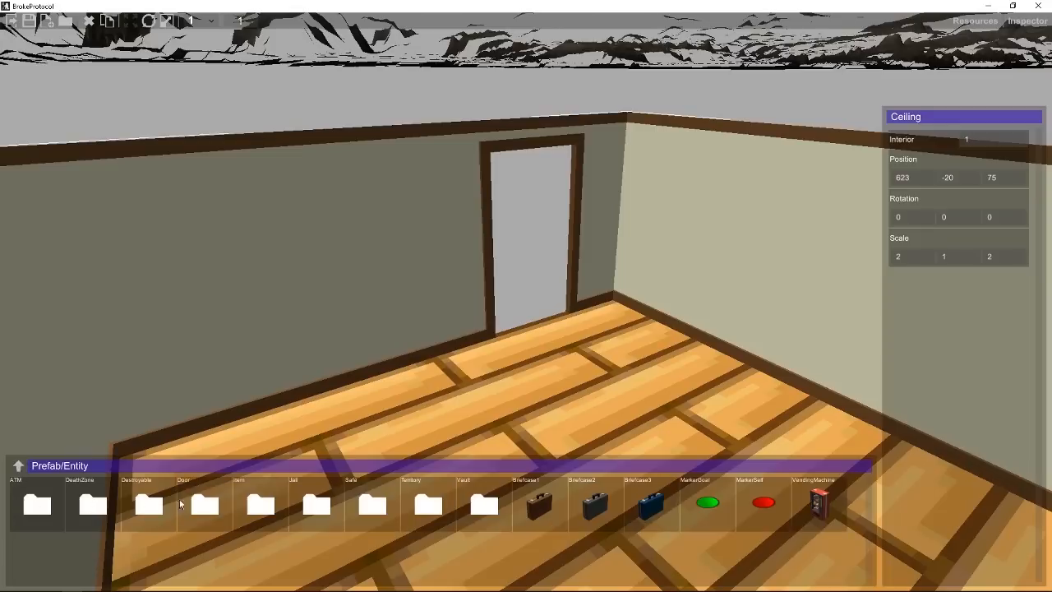
{"action": "left_click", "coordinate": [206, 501]}
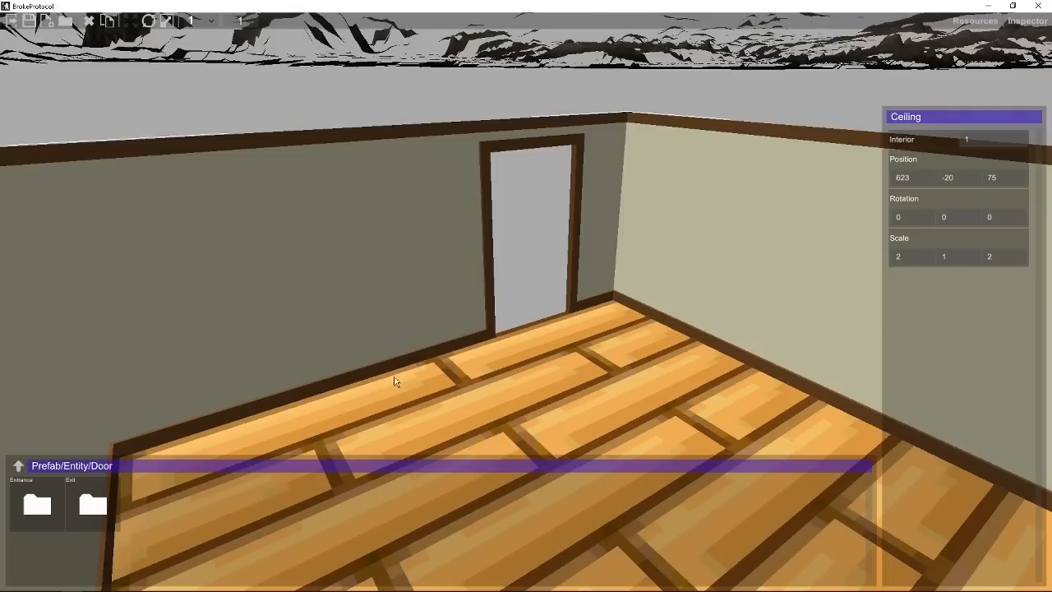
- Examine the apartment building's entrance door and compare it with the doorway of the interior room
{"action": "scroll", "coordinate": [529, 301], "scroll_direction": "down", "scroll_amount": 12}
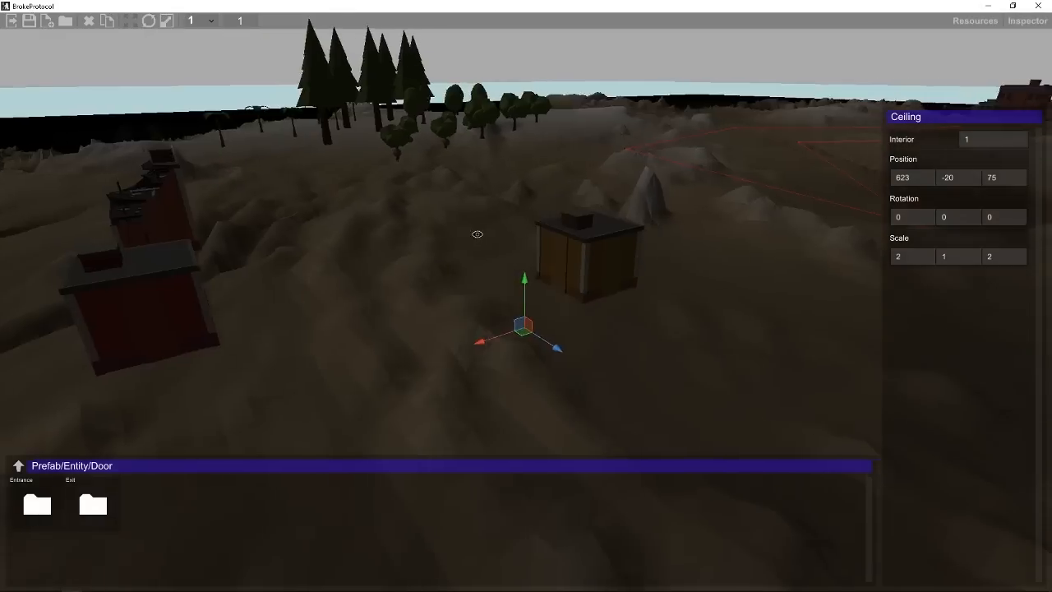
{"action": "left_click_drag", "start_coordinate": [478, 235], "coordinate": [759, 157], "text": "alt"}
{"action": "scroll", "coordinate": [751, 131], "scroll_direction": "up", "scroll_amount": 5}
{"action": "middle_click_drag", "start_coordinate": [747, 110], "coordinate": [462, 301]}
{"action": "scroll", "coordinate": [511, 234], "scroll_direction": "up", "scroll_amount": 5}
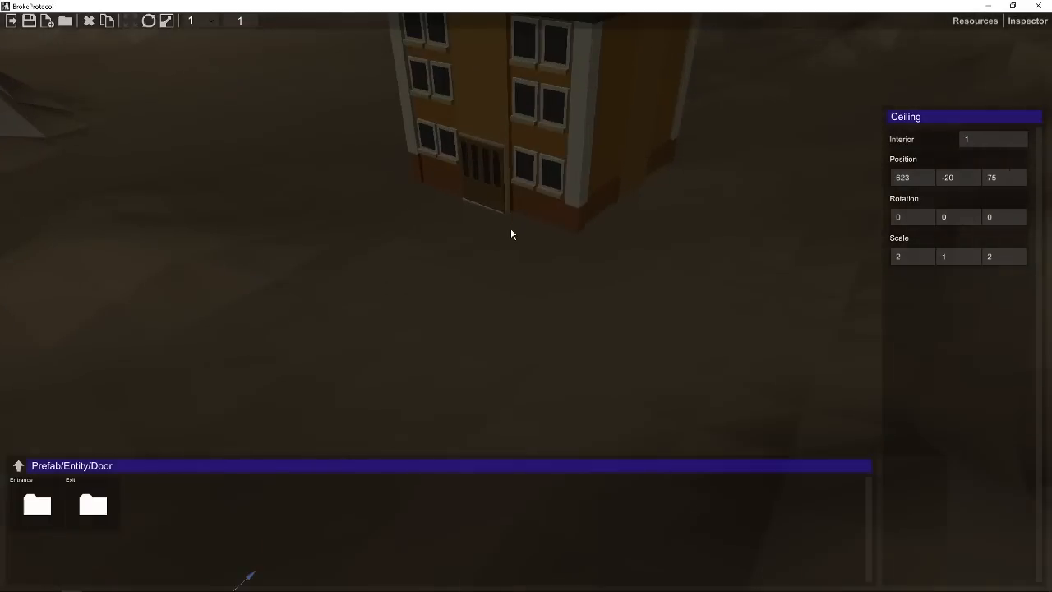
{"action": "left_click_drag", "start_coordinate": [510, 235], "coordinate": [521, 260], "text": "alt"}
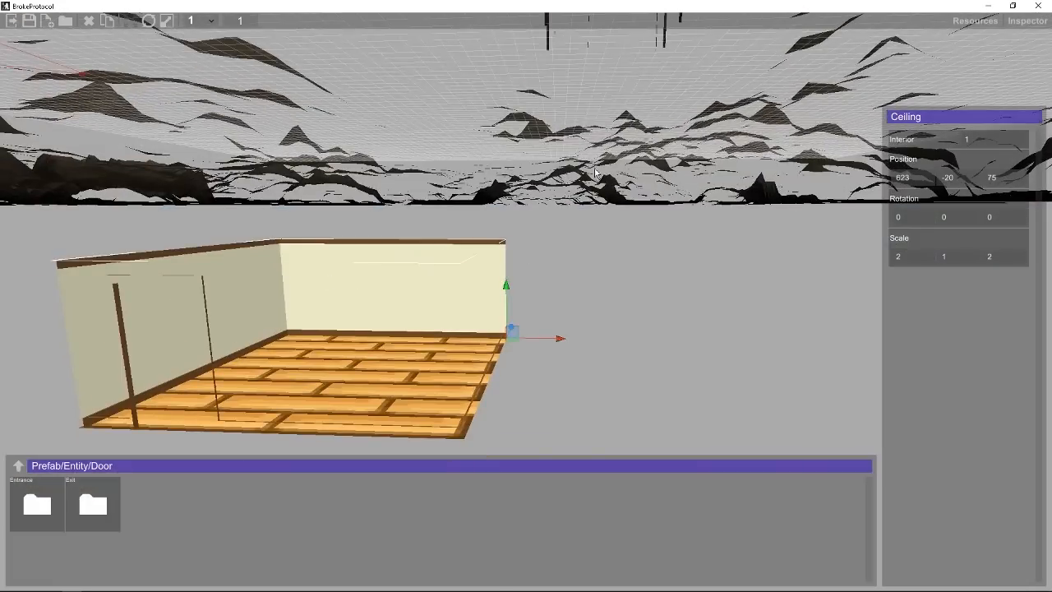
{"action": "left_click_drag", "start_coordinate": [596, 172], "coordinate": [271, 242], "text": "alt"}
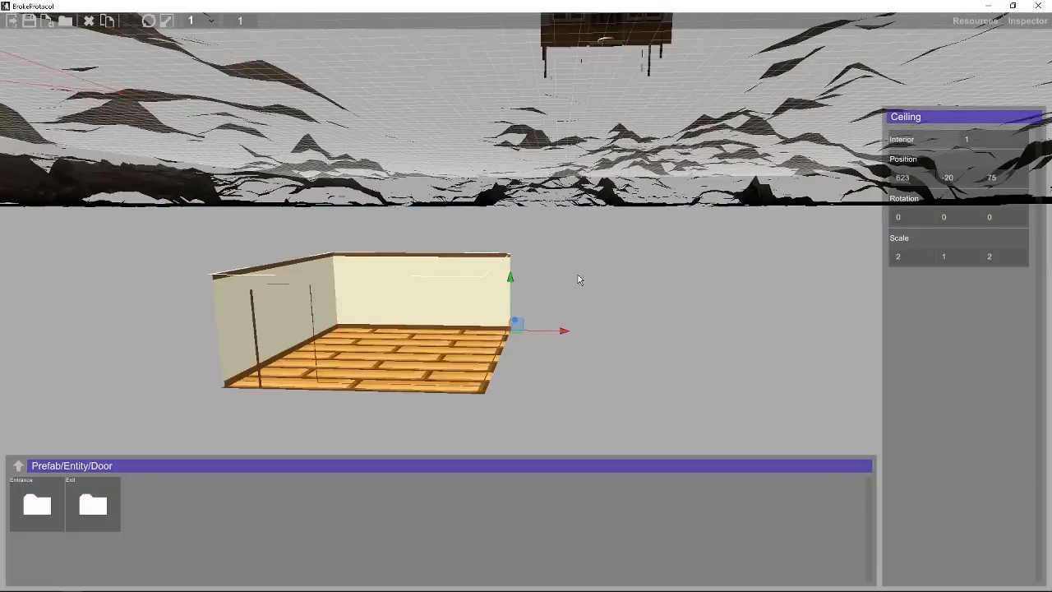
{"action": "left_click_drag", "start_coordinate": [578, 275], "coordinate": [551, 192], "text": "alt"}
{"action": "left_click_drag", "start_coordinate": [268, 372], "coordinate": [186, 393], "text": "alt"}
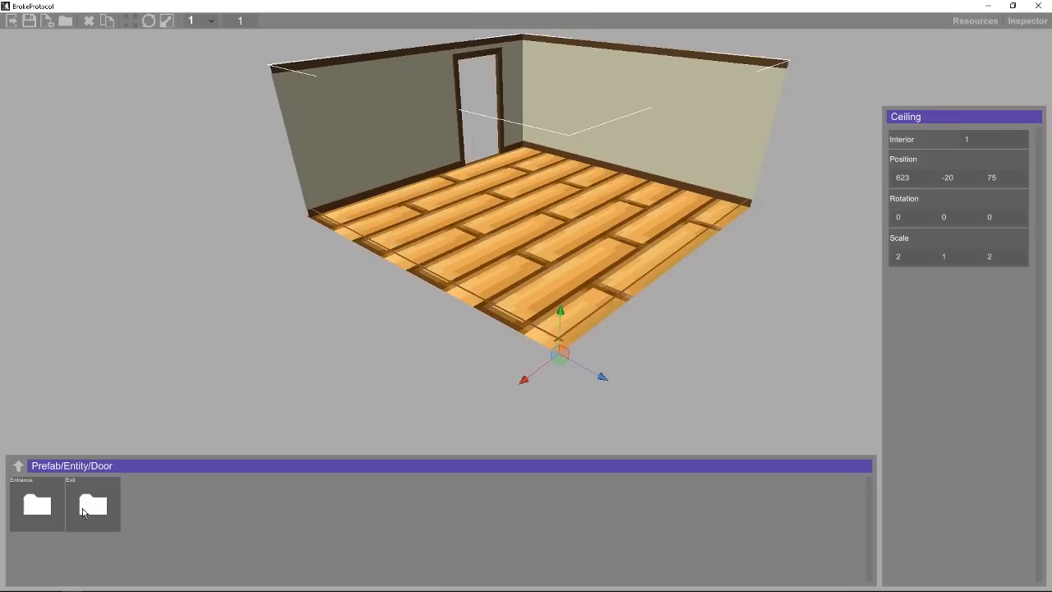
- Open the Exit door prefabs and delete the Wall1Door section from the room
{"action": "double_click", "coordinate": [83, 511]}
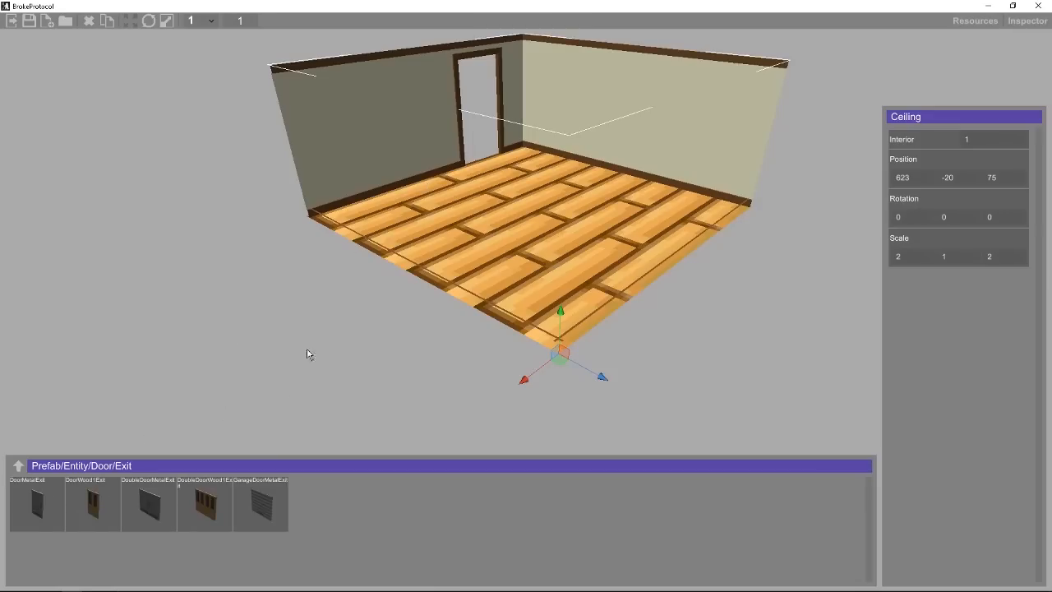
{"action": "scroll", "coordinate": [273, 428], "scroll_direction": "down", "scroll_amount": 10}
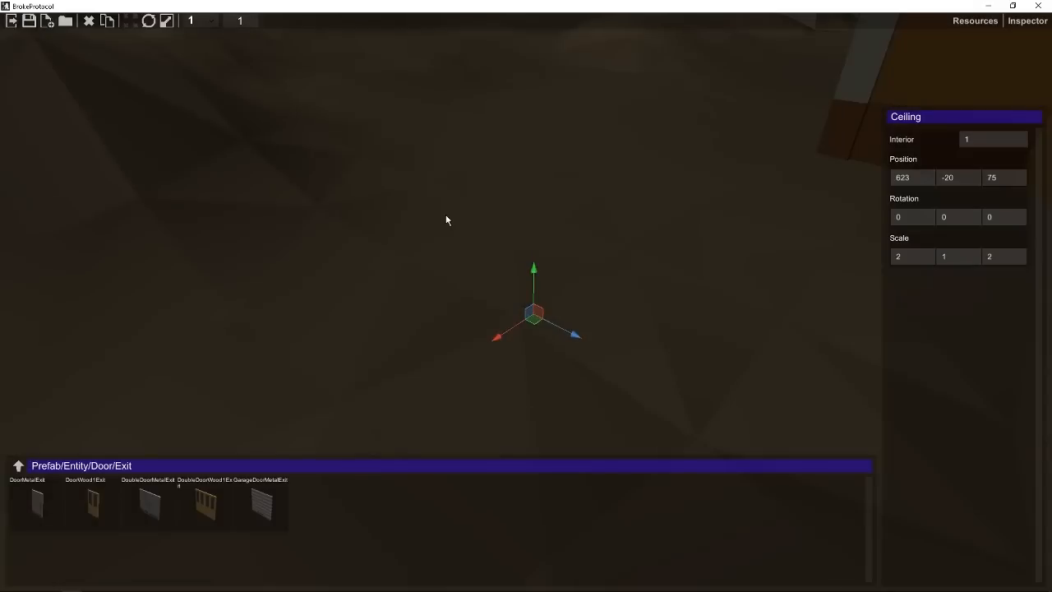
{"action": "left_click_drag", "start_coordinate": [446, 219], "coordinate": [602, 269], "text": "alt"}
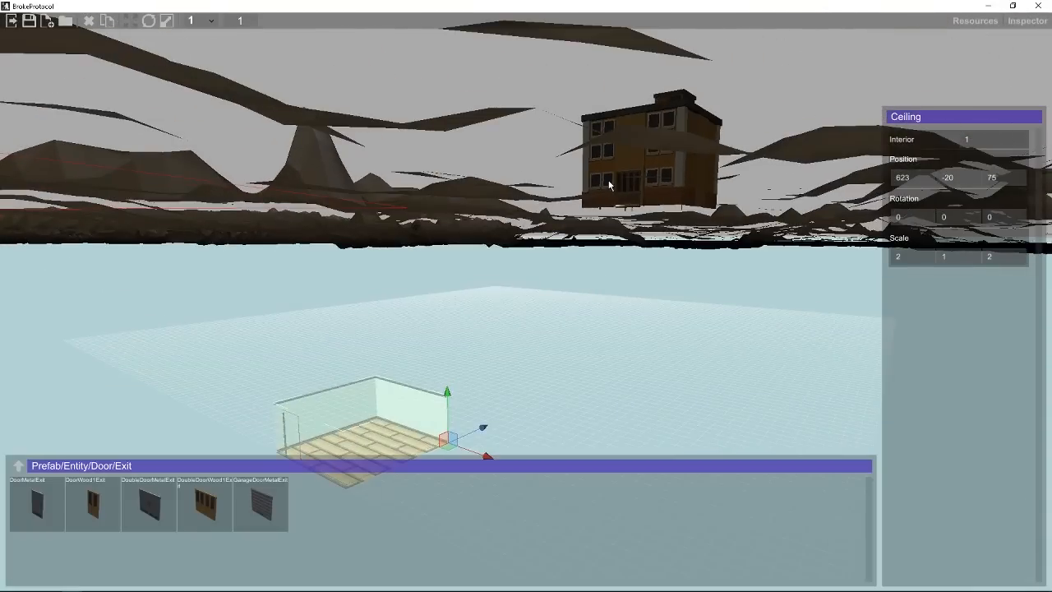
{"action": "key", "text": "w"}
{"action": "right_click_drag", "start_coordinate": [484, 337], "coordinate": [302, 352]}
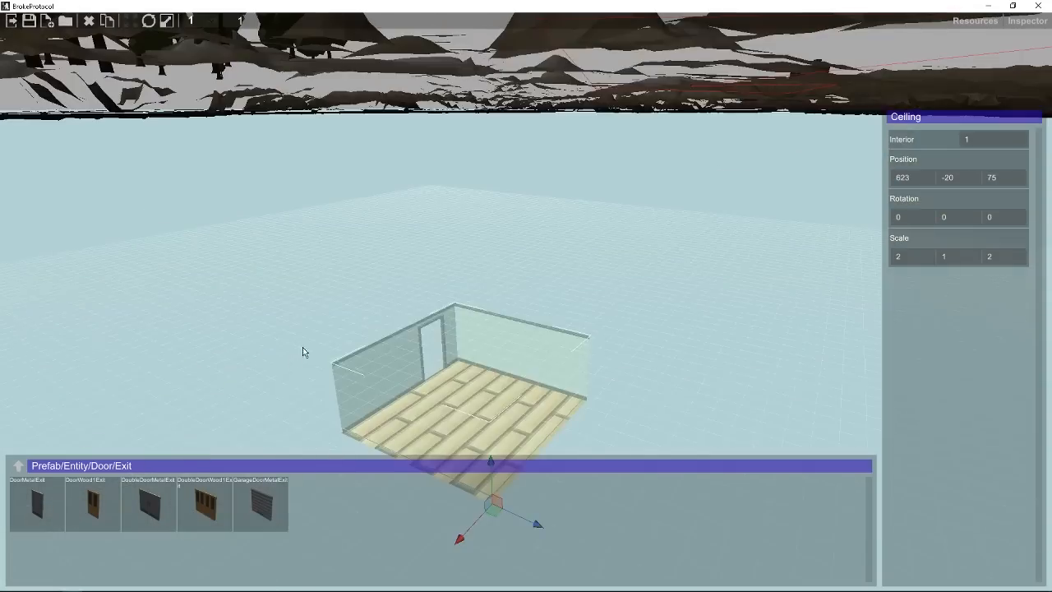
{"action": "key", "text": "a"}
{"action": "key", "text": "w"}
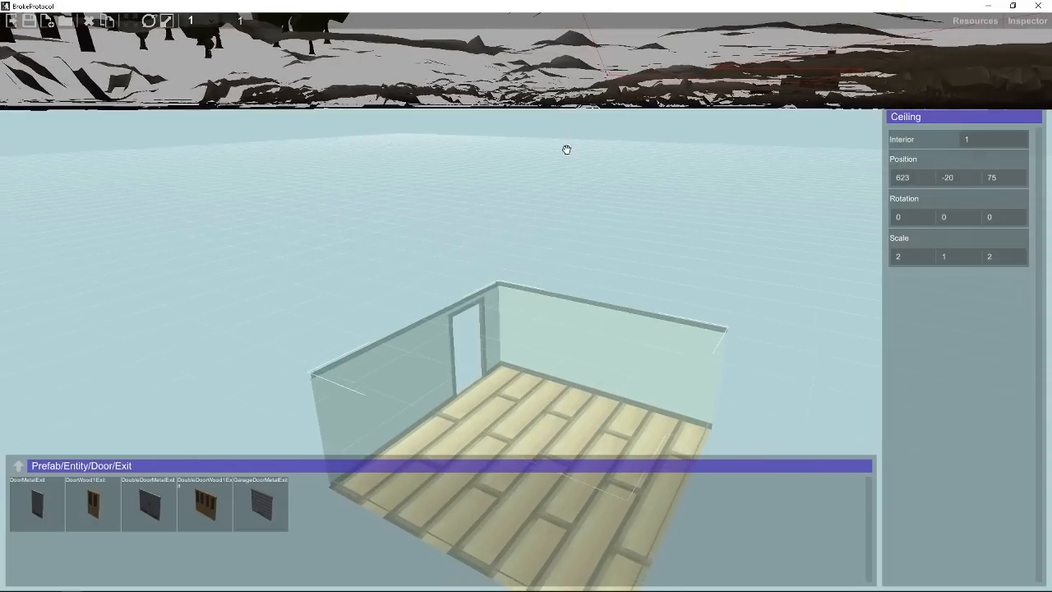
{"action": "key", "text": "s"}
{"action": "left_click", "coordinate": [441, 345]}
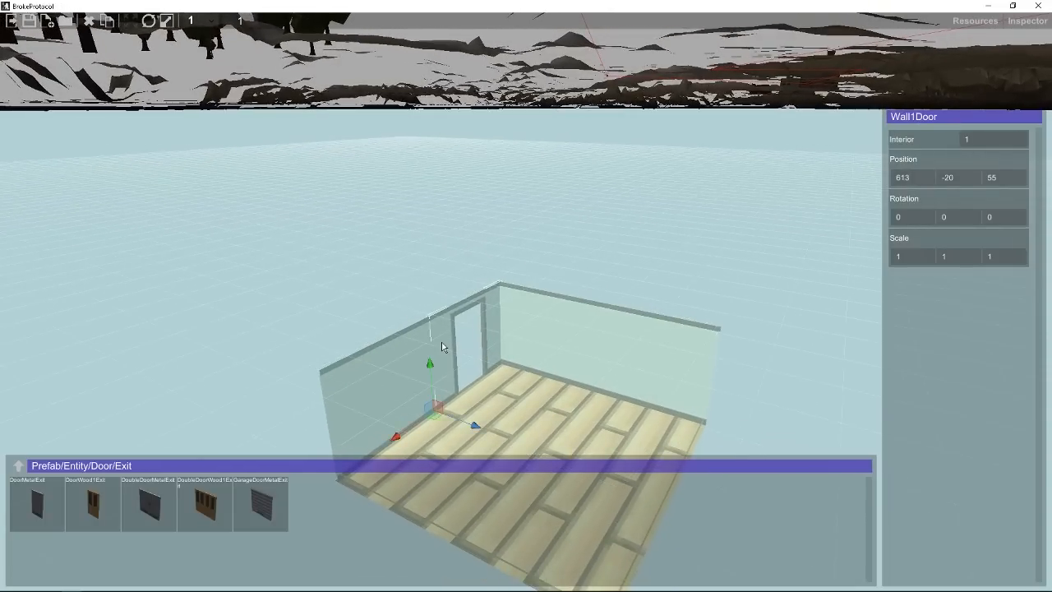
{"action": "key", "text": "Delete"}
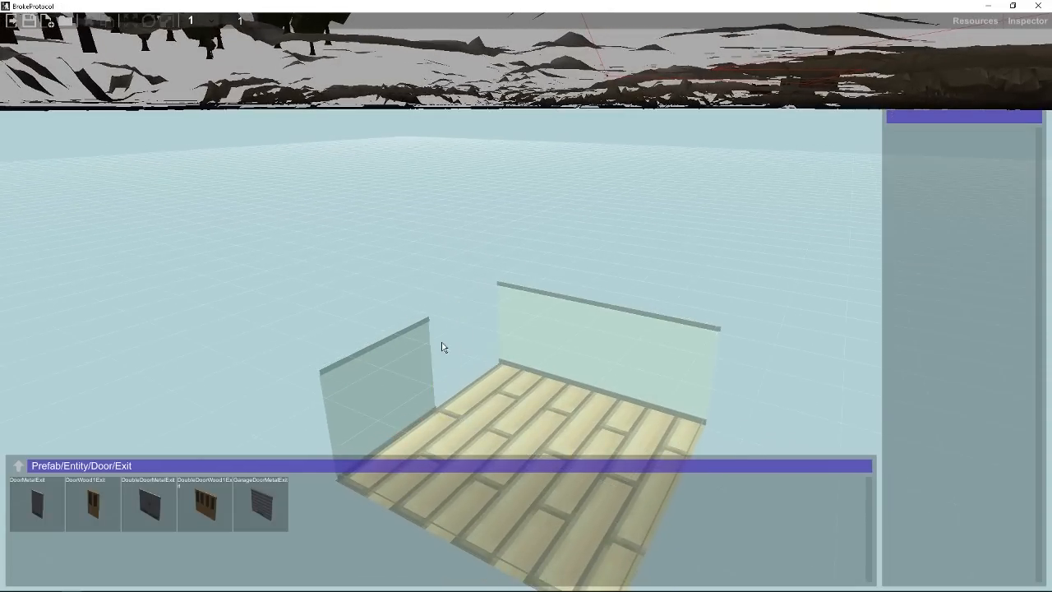
- Place a DoubleDoorWood1Exit in the middle of the wall gap at 608, -20, 55
{"action": "left_click", "coordinate": [209, 512]}
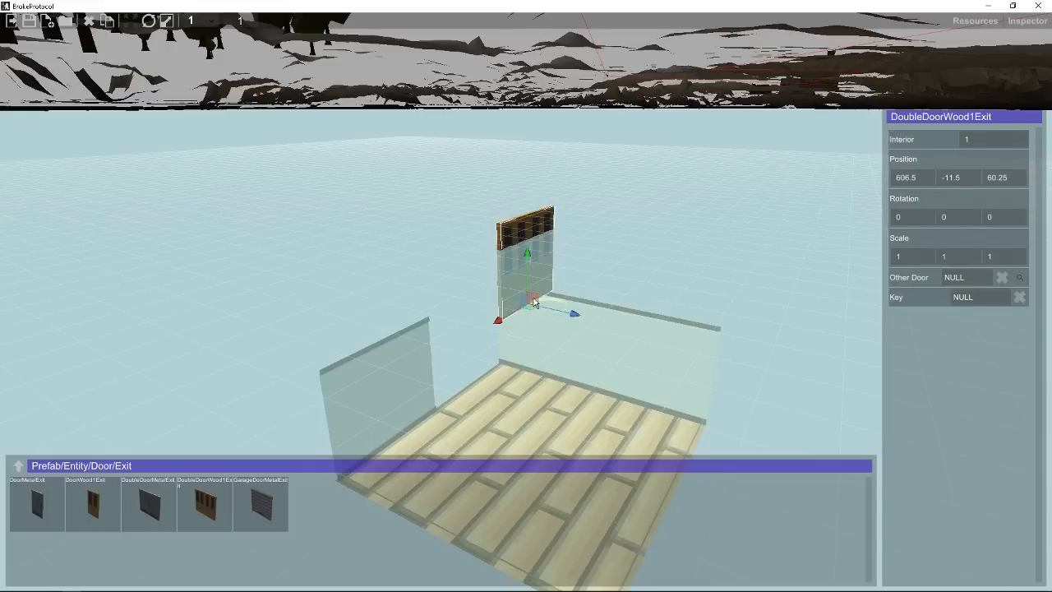
{"action": "left_click_drag", "start_coordinate": [534, 311], "coordinate": [496, 383]}
{"action": "left_click", "coordinate": [955, 179]}
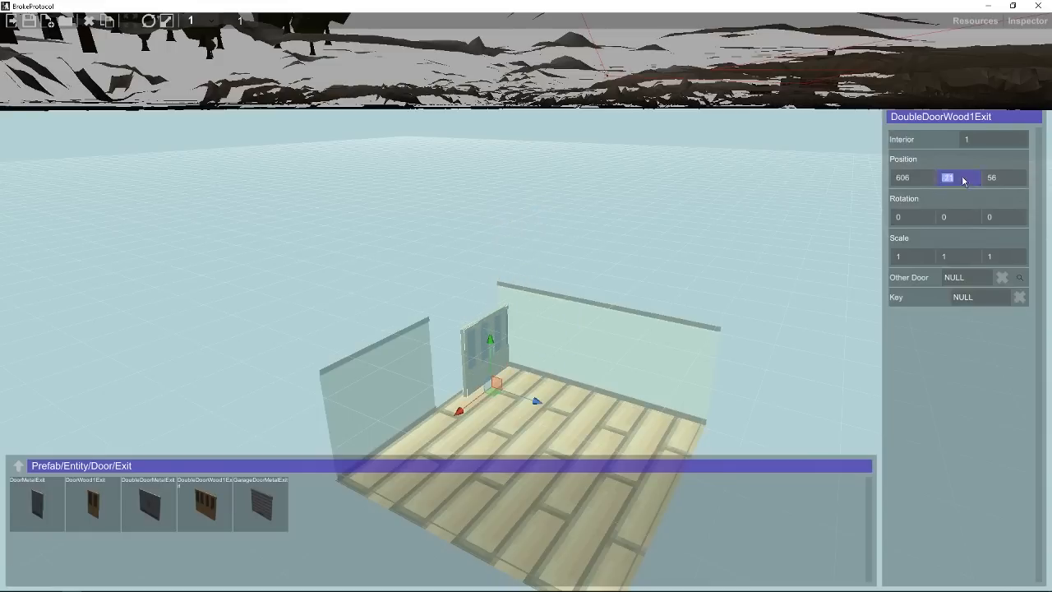
{"action": "type", "text": "-20"}
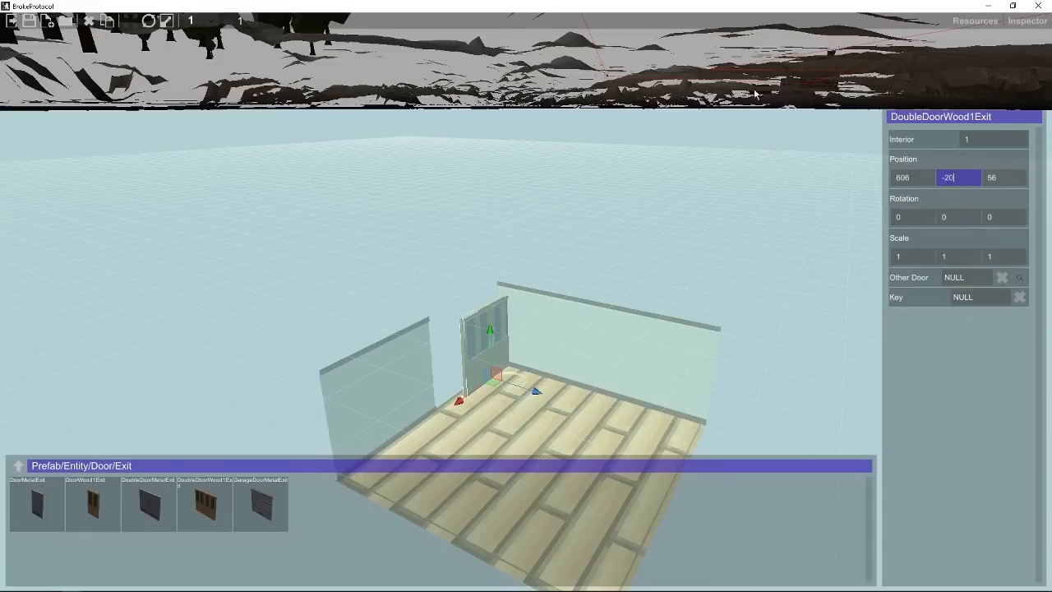
{"action": "right_click_drag", "start_coordinate": [561, 356], "coordinate": [529, 354]}
{"action": "middle_click_drag", "start_coordinate": [638, 369], "coordinate": [479, 314]}
{"action": "key", "text": "f"}
{"action": "scroll", "coordinate": [732, 415], "scroll_direction": "down", "scroll_amount": 2}
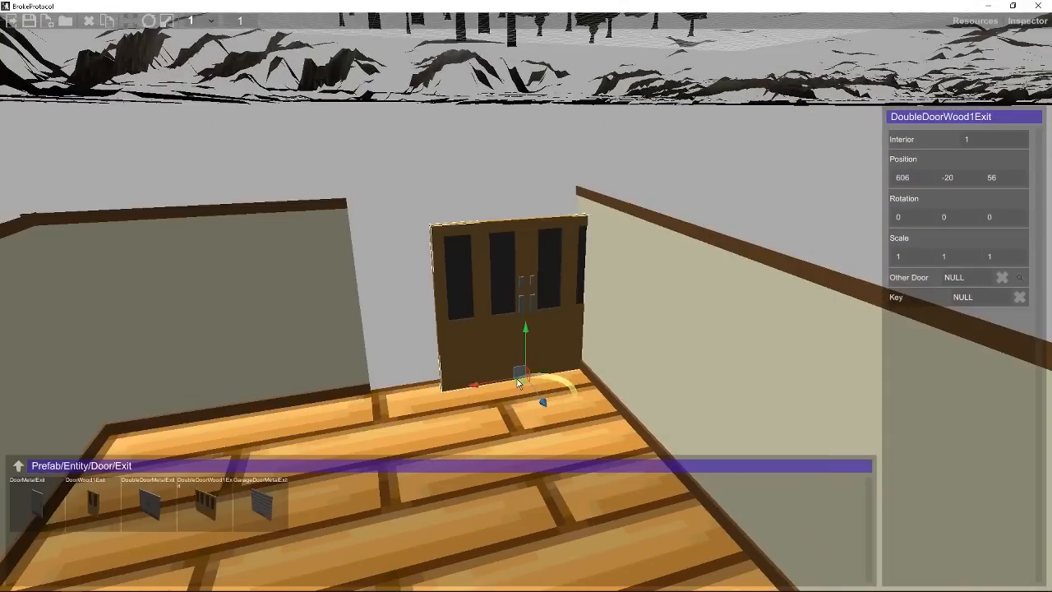
{"action": "left_click_drag", "start_coordinate": [521, 379], "coordinate": [472, 378]}
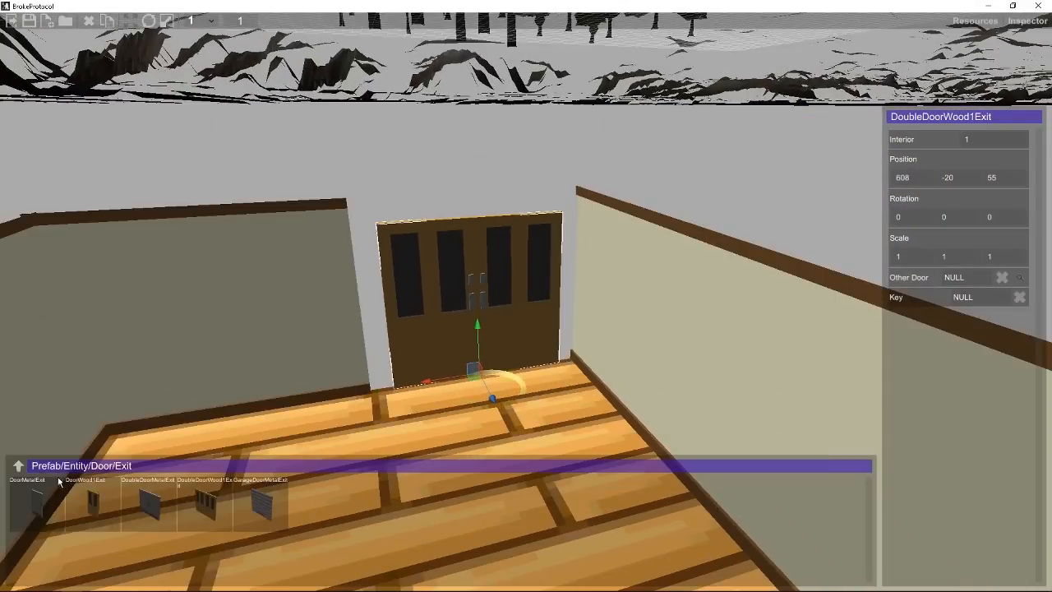
- Open the Prefab/Object/Interior folder to find the wall prefabs
{"action": "left_click", "coordinate": [18, 467]}
{"action": "left_click", "coordinate": [19, 468]}
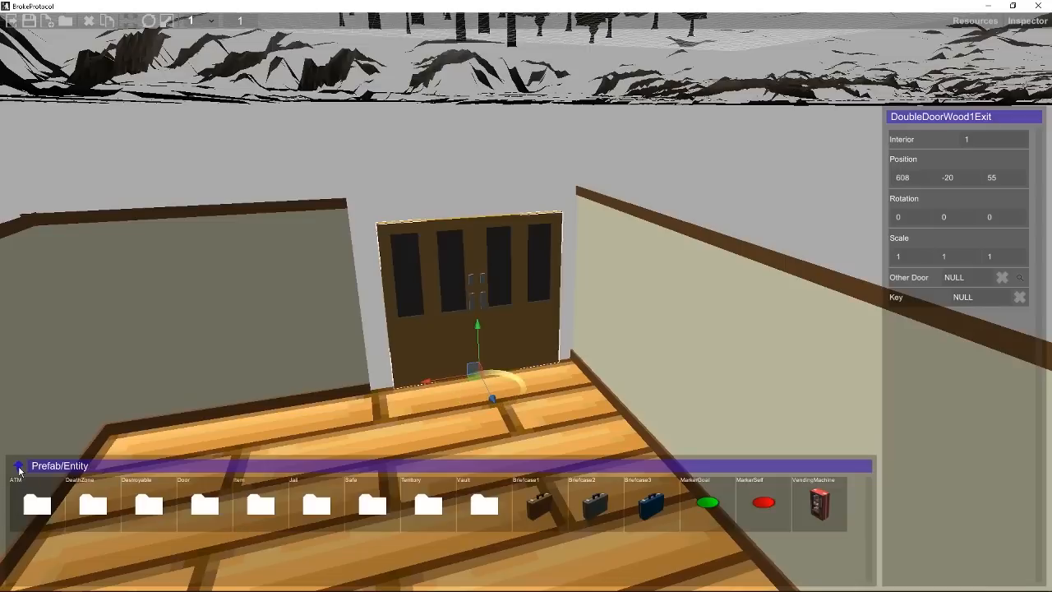
{"action": "left_click", "coordinate": [19, 469]}
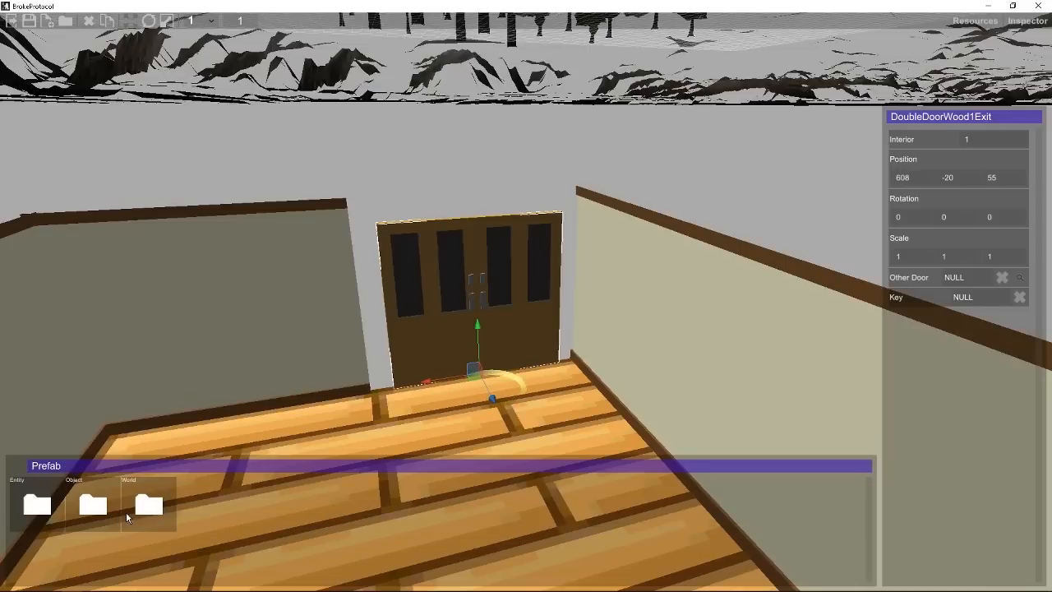
{"action": "double_click", "coordinate": [149, 503]}
{"action": "left_click", "coordinate": [18, 466]}
{"action": "double_click", "coordinate": [37, 500]}
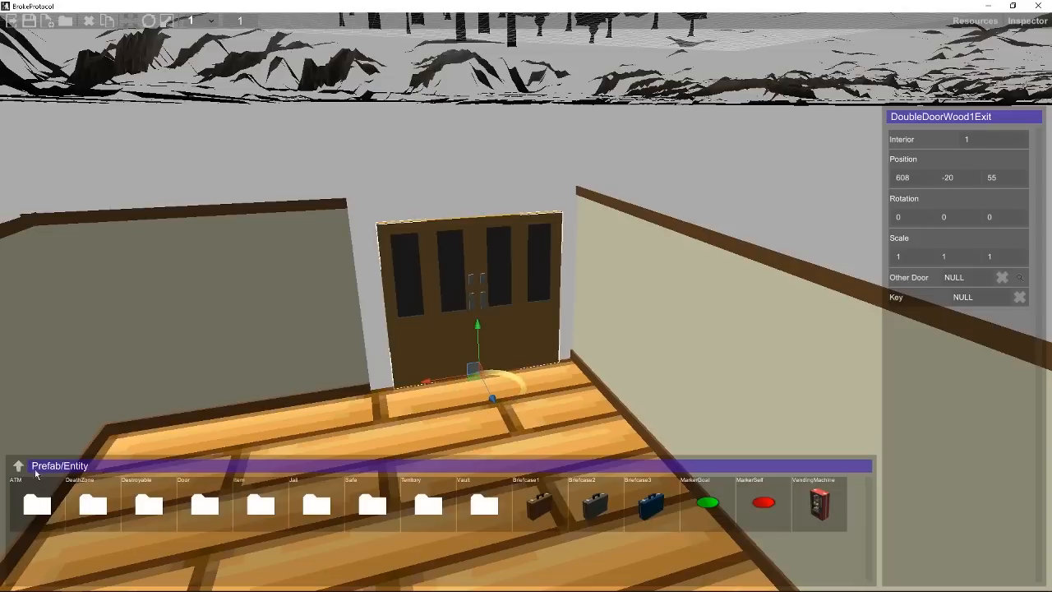
{"action": "left_click", "coordinate": [18, 466]}
{"action": "double_click", "coordinate": [82, 493]}
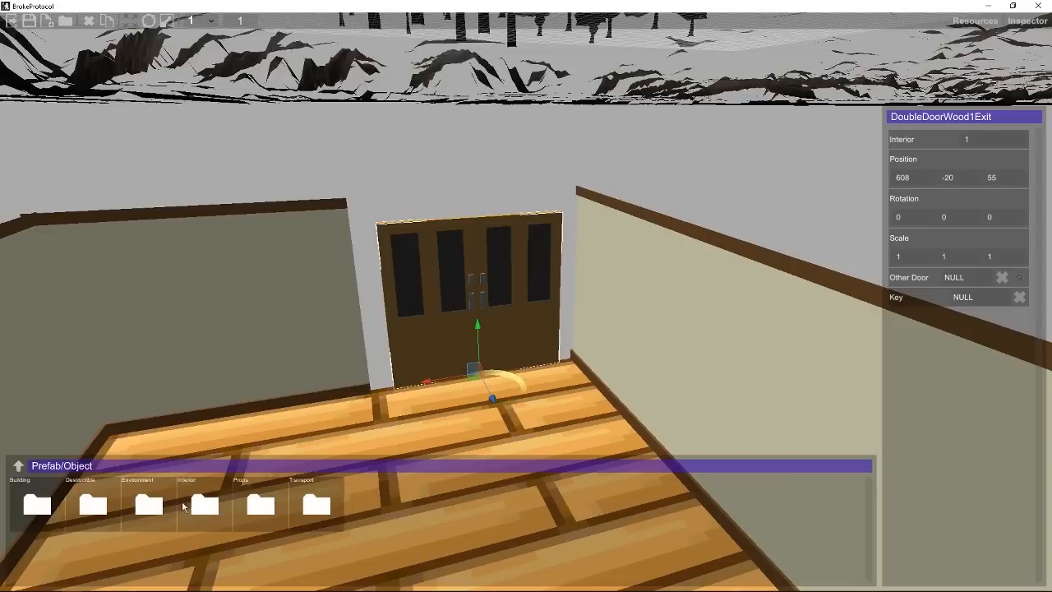
{"action": "double_click", "coordinate": [145, 485]}
- Add a Wall1DoubleDoor section to interior 1 and set its Y position to -20
{"action": "scroll", "coordinate": [460, 526], "scroll_direction": "down", "scroll_amount": 8}
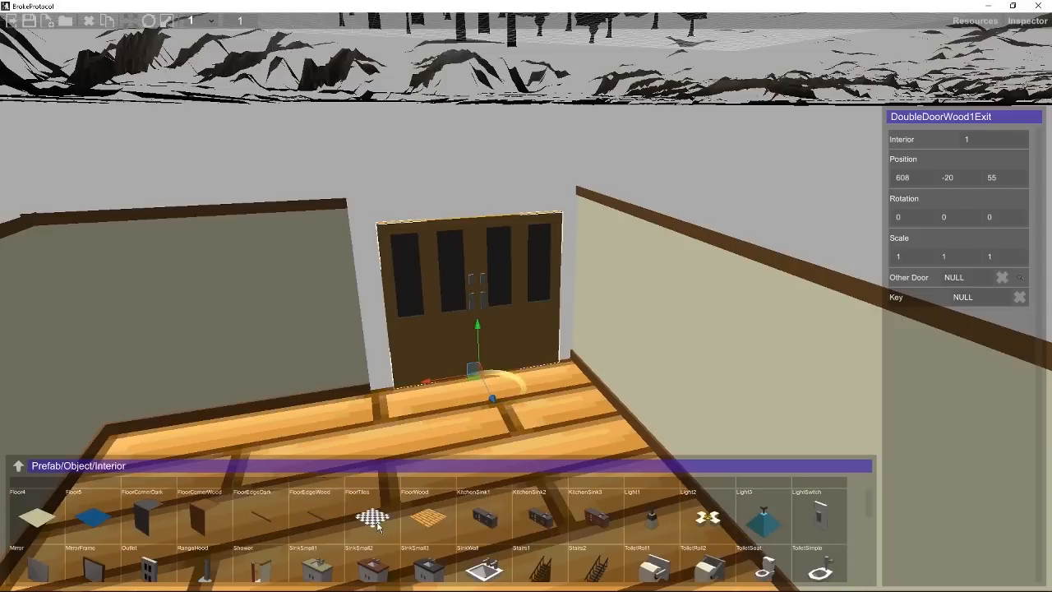
{"action": "scroll", "coordinate": [394, 525], "scroll_direction": "up", "scroll_amount": 2}
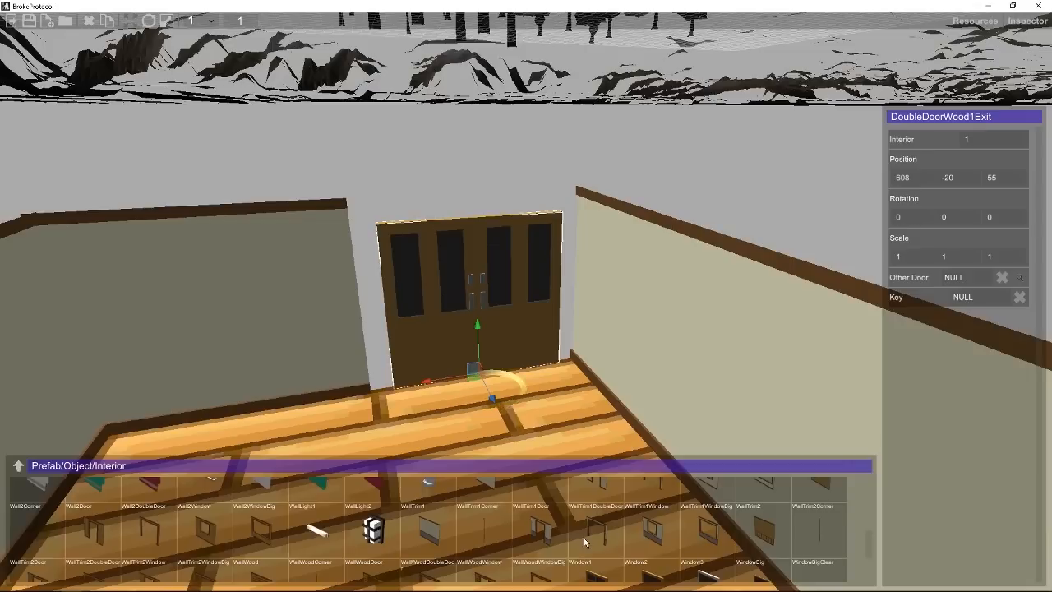
{"action": "scroll", "coordinate": [584, 541], "scroll_direction": "down", "scroll_amount": 2}
{"action": "scroll", "coordinate": [691, 536], "scroll_direction": "up", "scroll_amount": 1}
{"action": "scroll", "coordinate": [719, 534], "scroll_direction": "up", "scroll_amount": 3}
{"action": "left_click", "coordinate": [658, 499]}
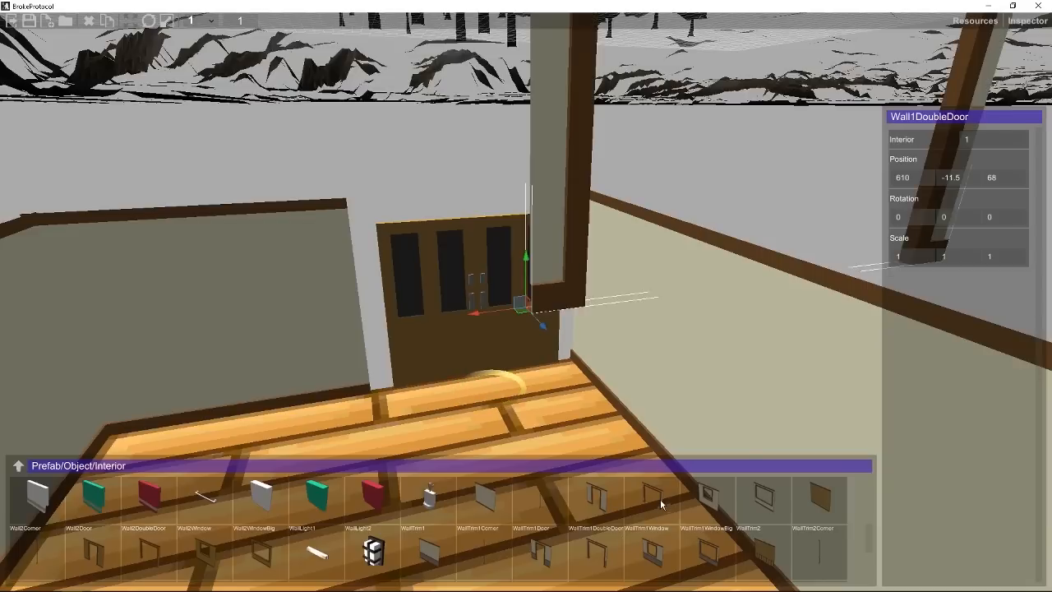
{"action": "left_click", "coordinate": [964, 178]}
{"action": "type", "text": "-20"}
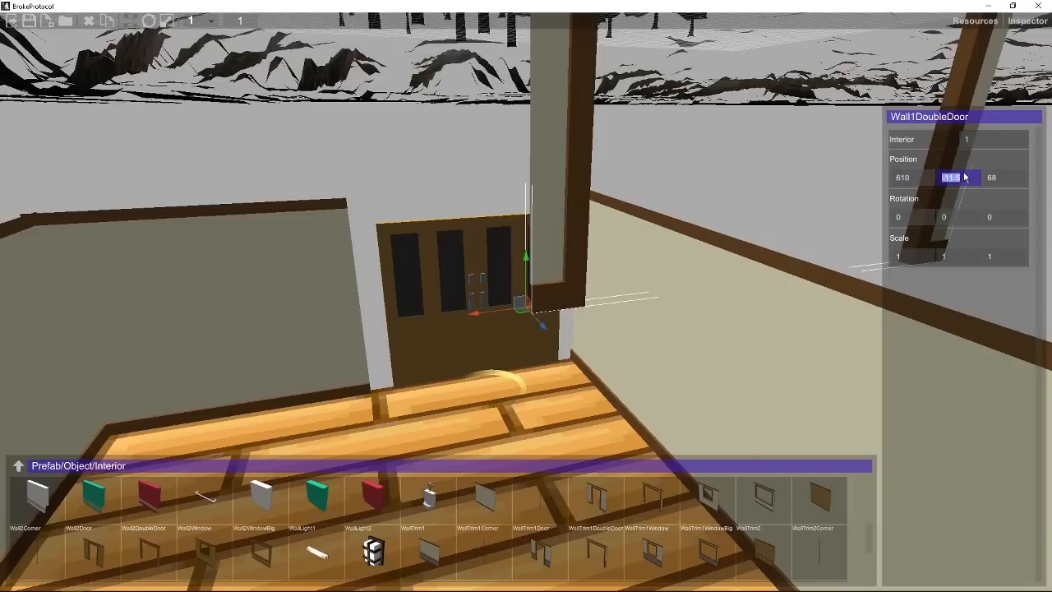
- Move the Wall1DoubleDoor section around the exit door, to position 613, -20, 55
{"action": "scroll", "coordinate": [574, 392], "scroll_direction": "down", "scroll_amount": 2}
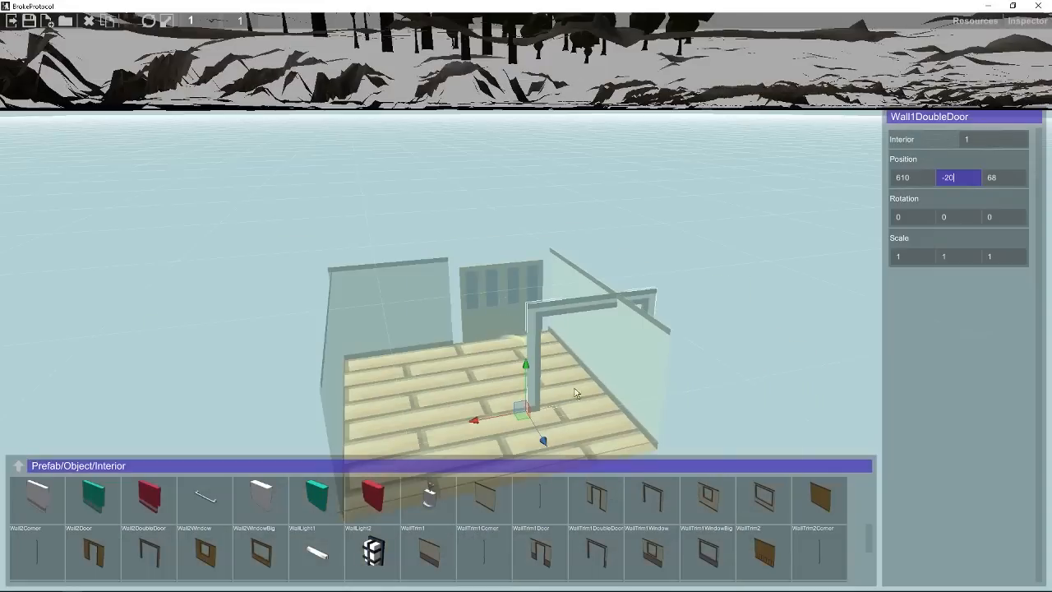
{"action": "left_click_drag", "start_coordinate": [588, 371], "coordinate": [589, 332], "text": "alt"}
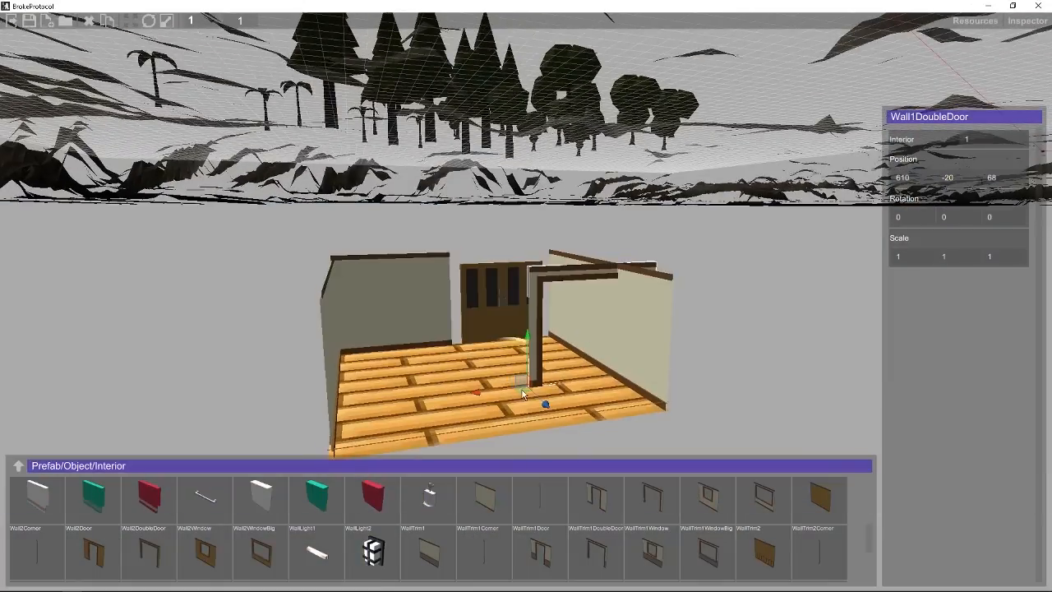
{"action": "left_click_drag", "start_coordinate": [522, 387], "coordinate": [446, 345]}
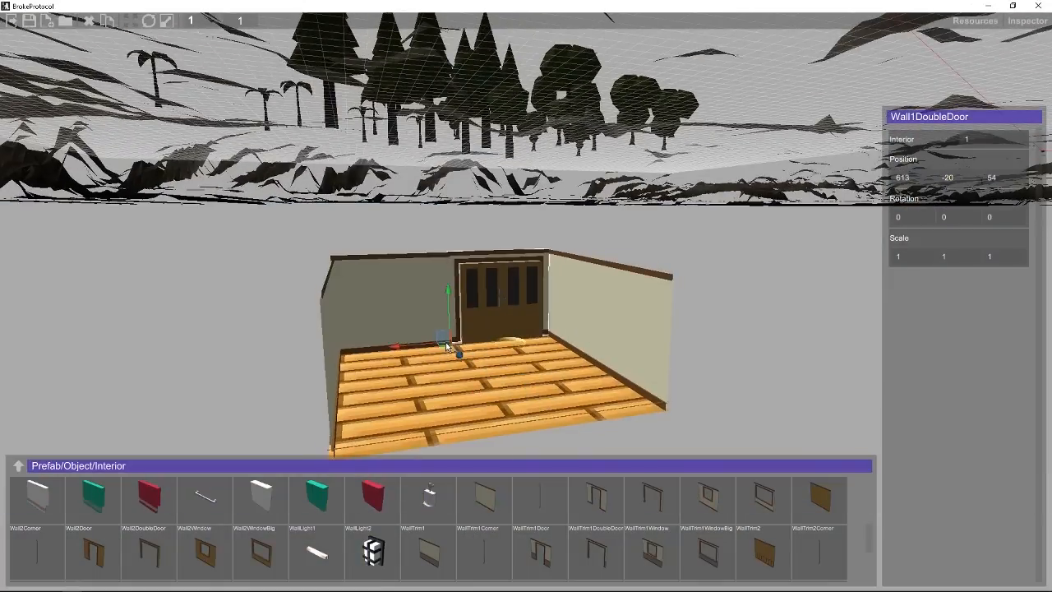
{"action": "scroll", "coordinate": [350, 304], "scroll_direction": "up", "scroll_amount": 4}
{"action": "left_click_drag", "start_coordinate": [308, 302], "coordinate": [430, 297], "text": "alt"}
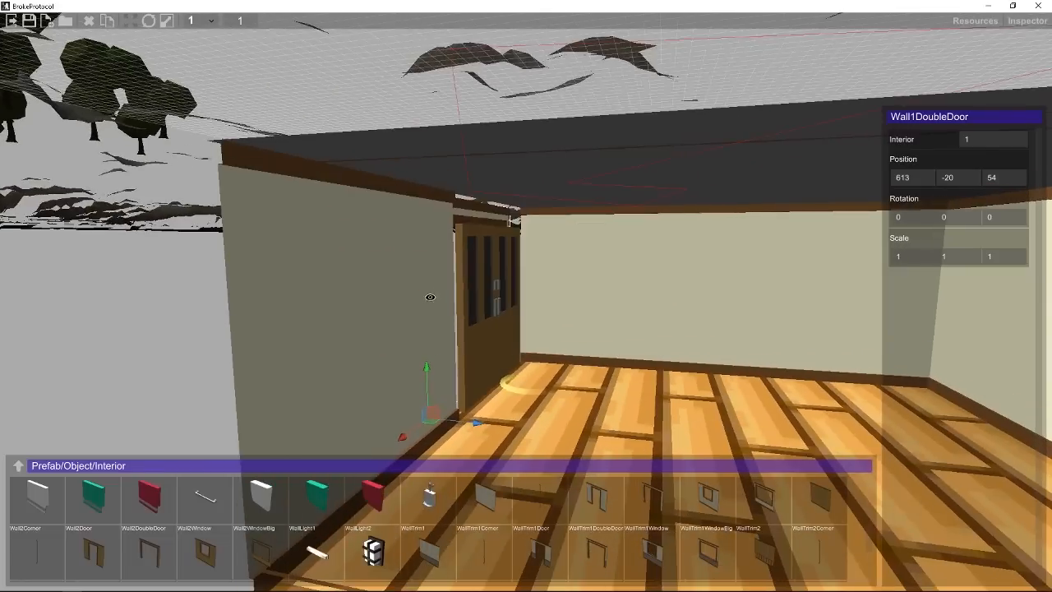
{"action": "left_click_drag", "start_coordinate": [476, 422], "coordinate": [493, 426]}
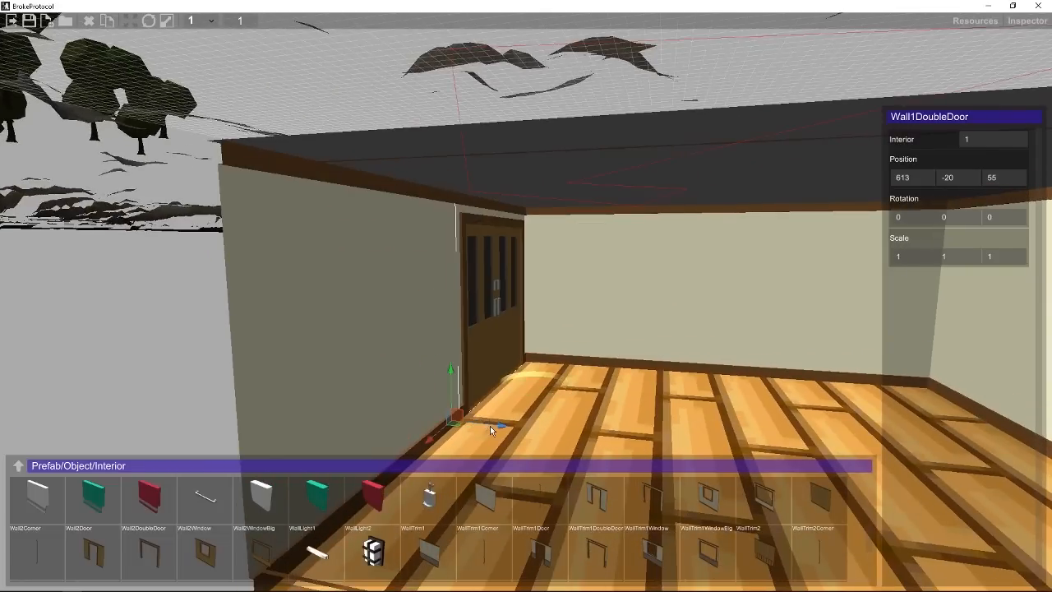
{"action": "left_click_drag", "start_coordinate": [641, 356], "coordinate": [422, 350], "text": "alt"}
- Examine the apartment building's entrance and the interior room from outside
{"action": "scroll", "coordinate": [422, 350], "scroll_direction": "down", "scroll_amount": 8}
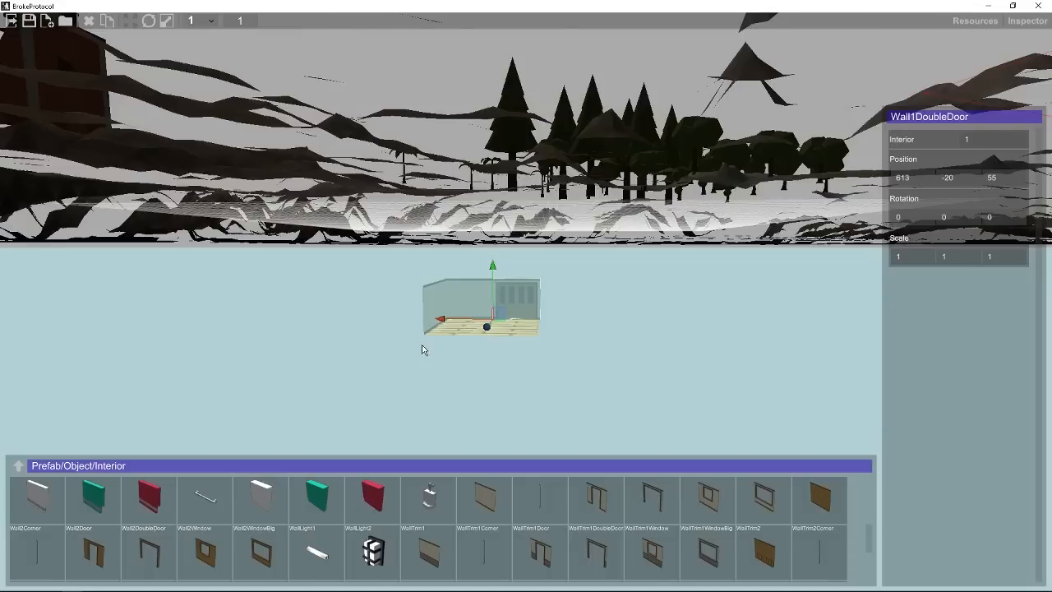
{"action": "left_click_drag", "start_coordinate": [397, 305], "coordinate": [646, 293], "text": "alt"}
{"action": "middle_click_drag", "start_coordinate": [647, 293], "coordinate": [469, 388]}
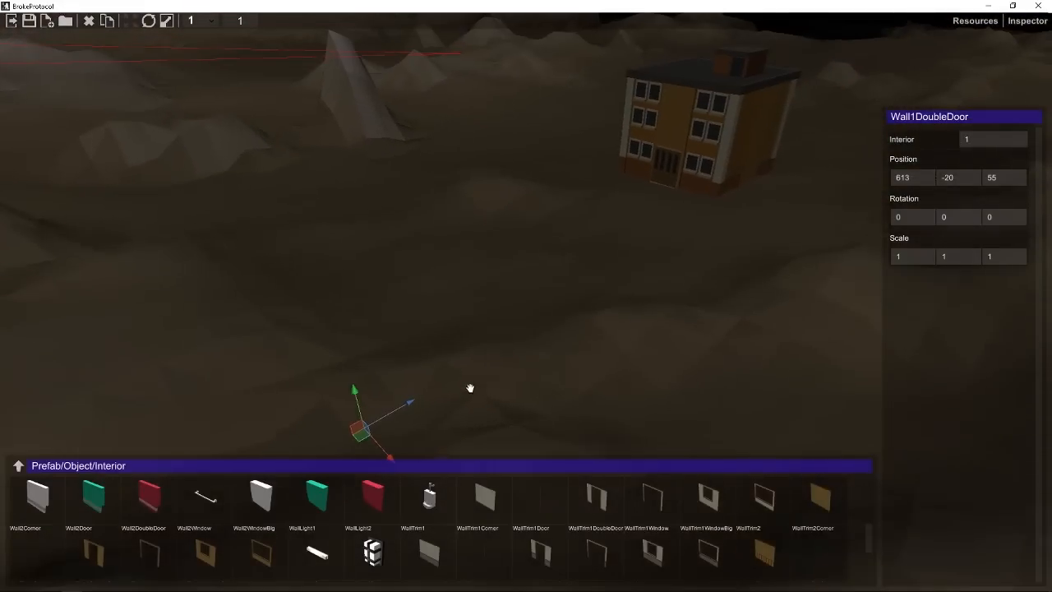
{"action": "scroll", "coordinate": [697, 156], "scroll_direction": "up", "scroll_amount": 4}
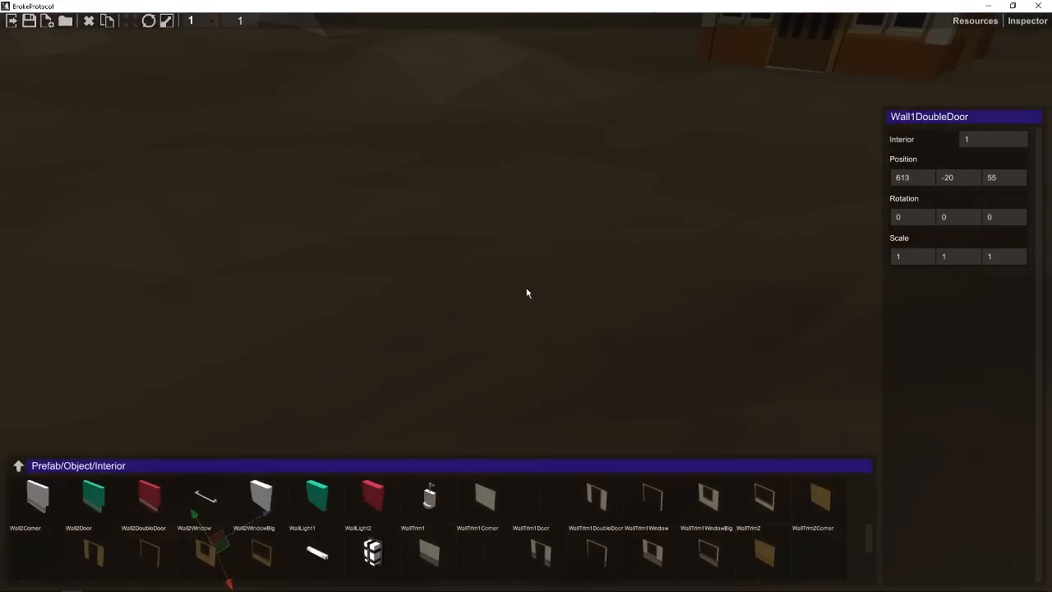
{"action": "scroll", "coordinate": [527, 293], "scroll_direction": "up", "scroll_amount": 2}
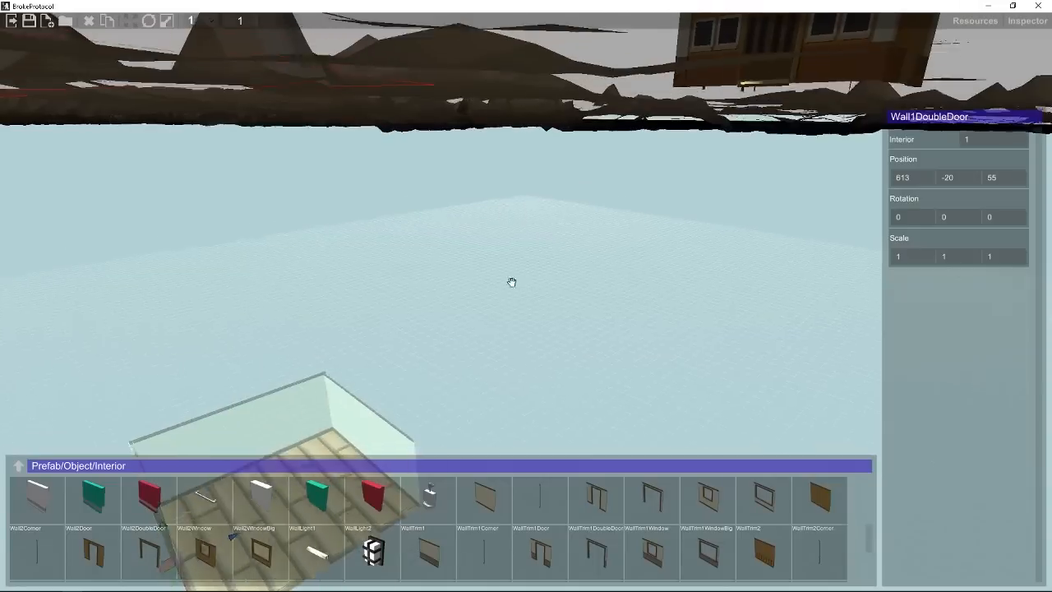
{"action": "middle_click_drag", "start_coordinate": [512, 282], "coordinate": [594, 272]}
{"action": "left_click_drag", "start_coordinate": [595, 272], "coordinate": [394, 282], "text": "alt"}
{"action": "scroll", "coordinate": [343, 283], "scroll_direction": "up", "scroll_amount": 3}
- Try to assign the apartment building's entrance door as the exit door's Other Door while the current interior is 1
{"action": "left_click", "coordinate": [345, 284]}
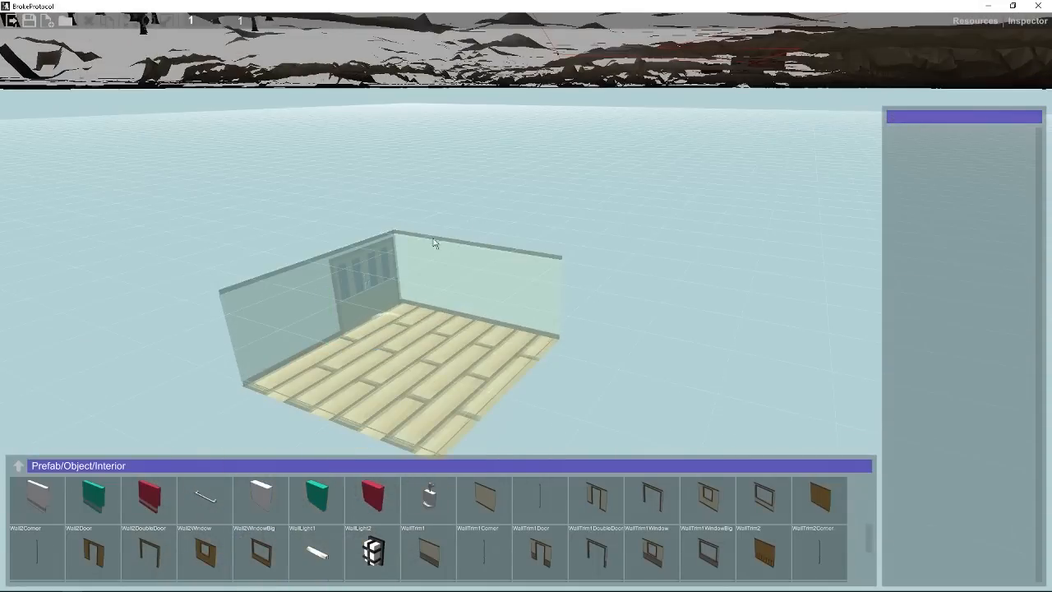
{"action": "left_click", "coordinate": [364, 272]}
{"action": "left_click", "coordinate": [961, 279]}
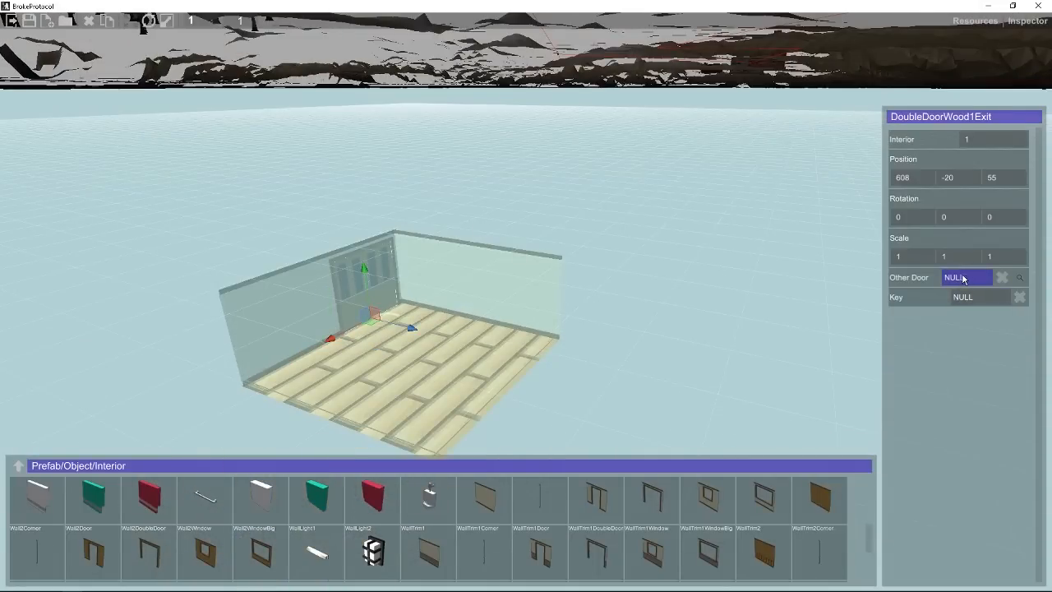
{"action": "scroll", "coordinate": [505, 291], "scroll_direction": "down", "scroll_amount": 5}
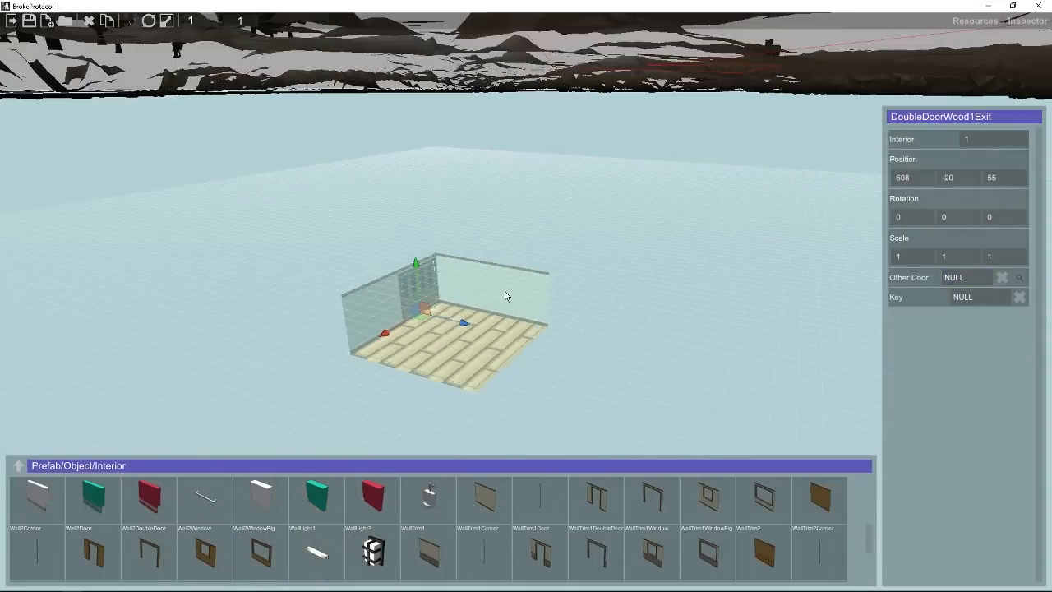
{"action": "scroll", "coordinate": [505, 291], "scroll_direction": "down", "scroll_amount": 3}
{"action": "left_click_drag", "start_coordinate": [514, 265], "coordinate": [660, 193], "text": "alt"}
{"action": "scroll", "coordinate": [580, 238], "scroll_direction": "up", "scroll_amount": 5}
{"action": "scroll", "coordinate": [693, 219], "scroll_direction": "up", "scroll_amount": 3}
{"action": "middle_click_drag", "start_coordinate": [738, 166], "coordinate": [471, 350]}
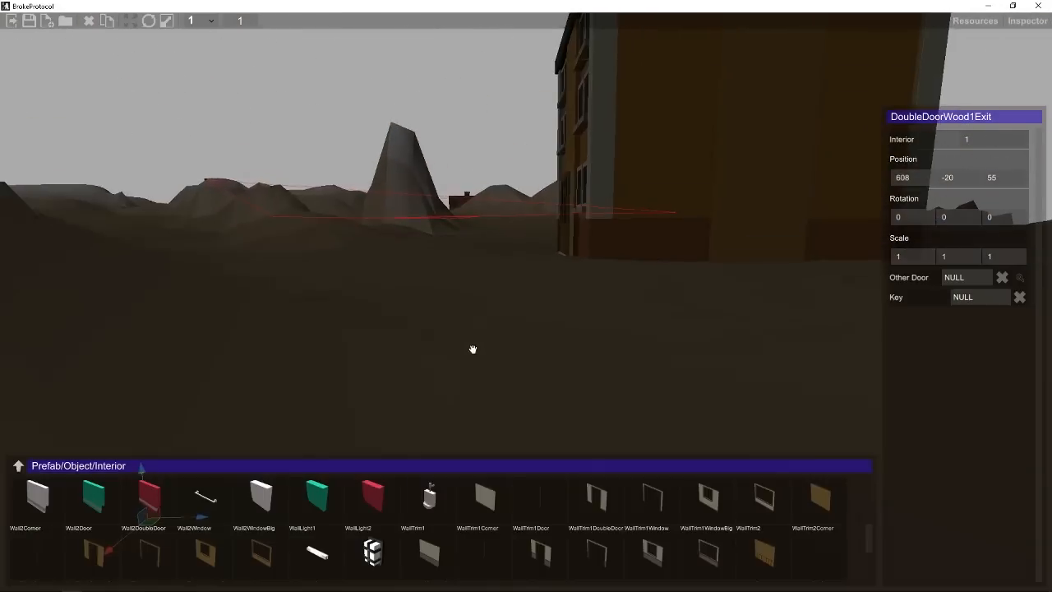
{"action": "left_click_drag", "start_coordinate": [472, 350], "coordinate": [578, 276], "text": "alt"}
{"action": "left_click", "coordinate": [965, 280]}
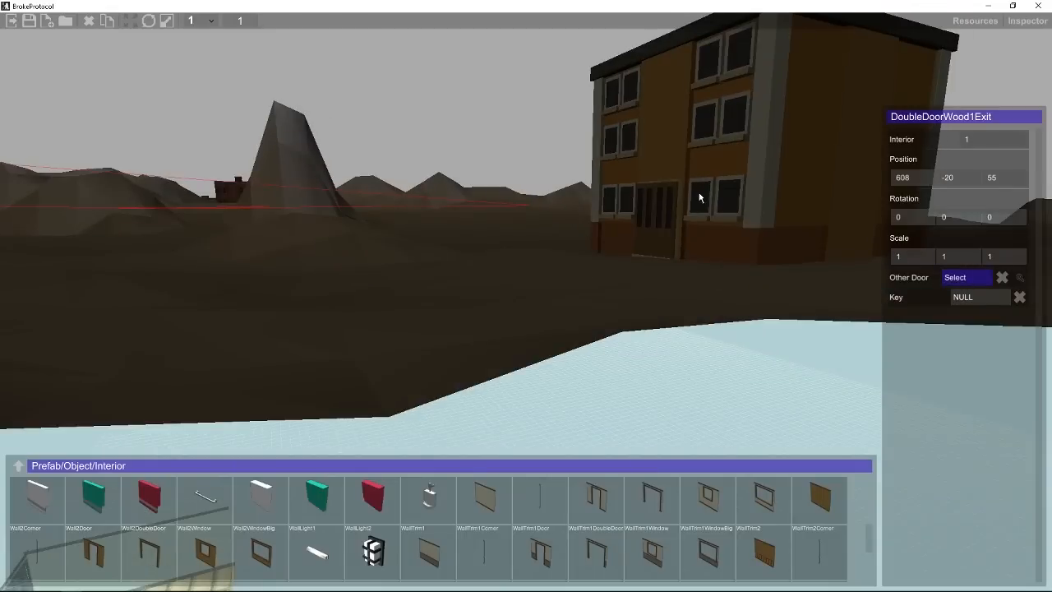
{"action": "left_click", "coordinate": [672, 200]}
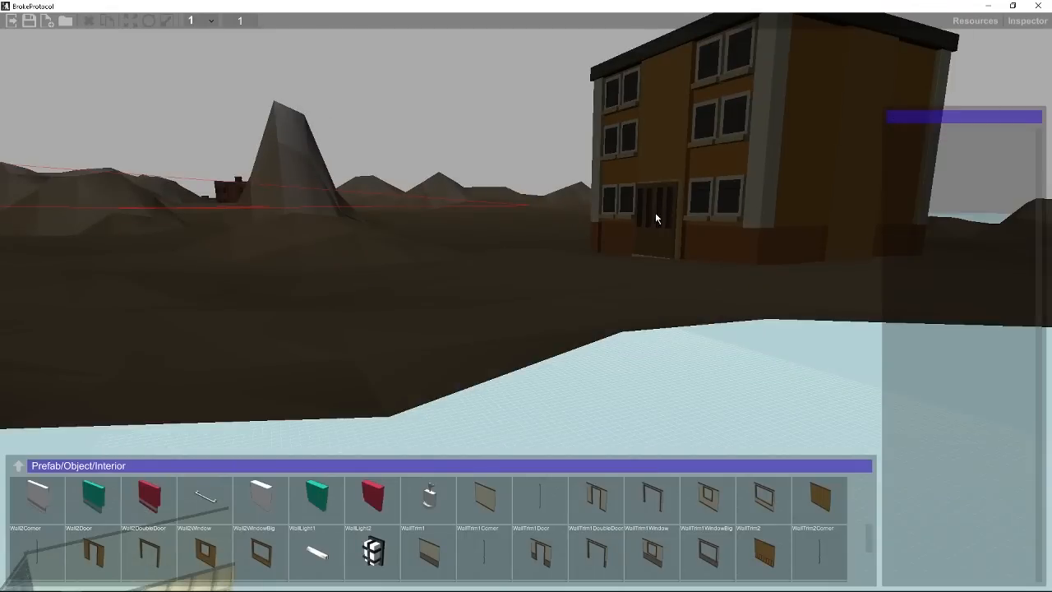
- Select the room's DoubleDoorWood1Exit again and set the current interior to 0 with the apartment building in view
{"action": "middle_click_drag", "start_coordinate": [655, 213], "coordinate": [693, 146]}
{"action": "left_click_drag", "start_coordinate": [485, 290], "coordinate": [434, 292], "text": "alt"}
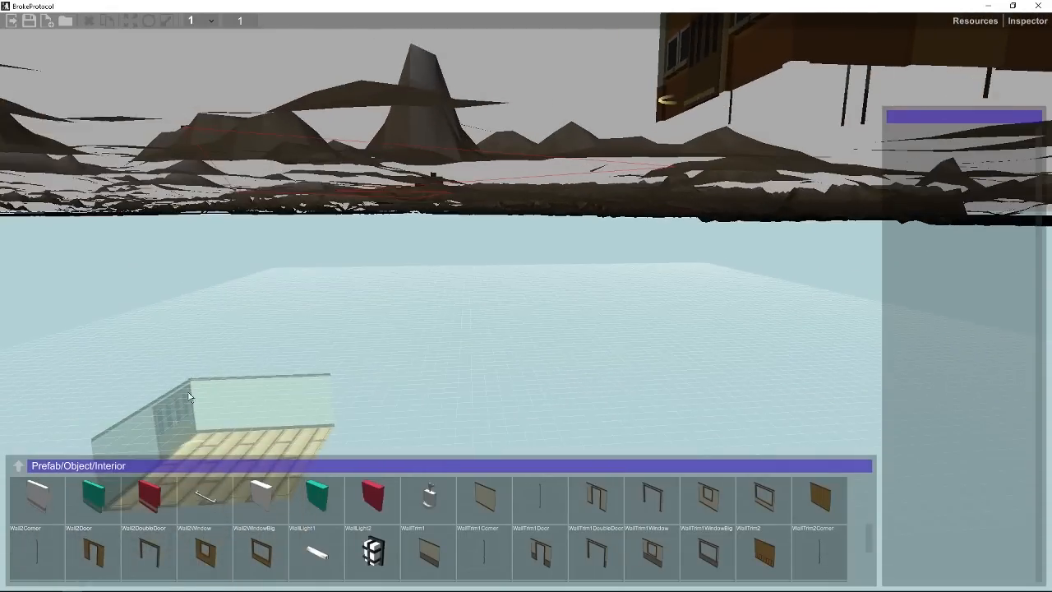
{"action": "left_click", "coordinate": [174, 417]}
{"action": "middle_click_drag", "start_coordinate": [560, 245], "coordinate": [534, 314]}
{"action": "left_click_drag", "start_coordinate": [533, 315], "coordinate": [535, 267], "text": "alt"}
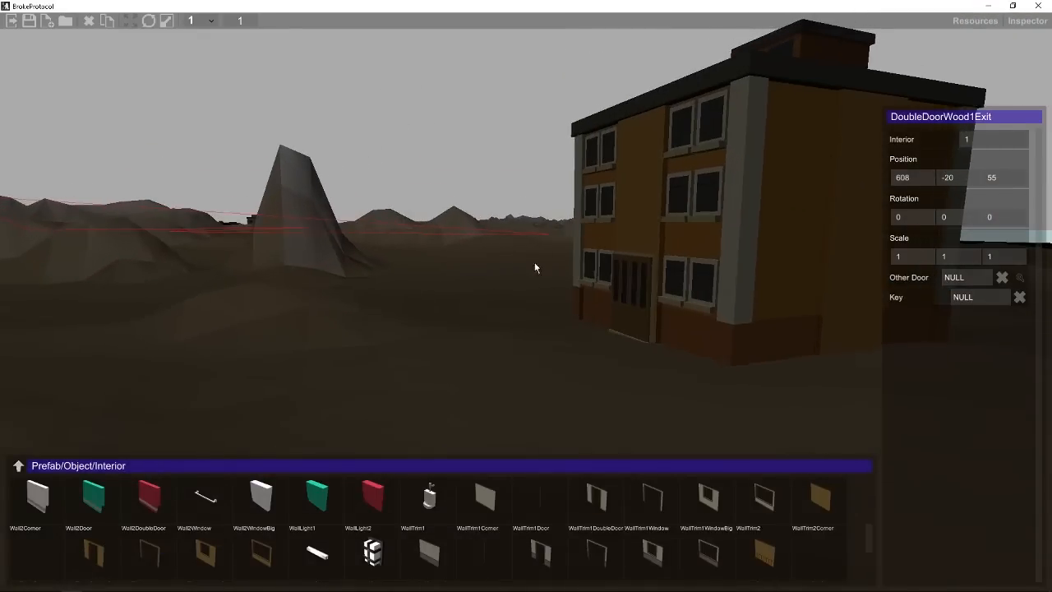
{"action": "left_click", "coordinate": [240, 23]}
{"action": "type", "text": "0"}
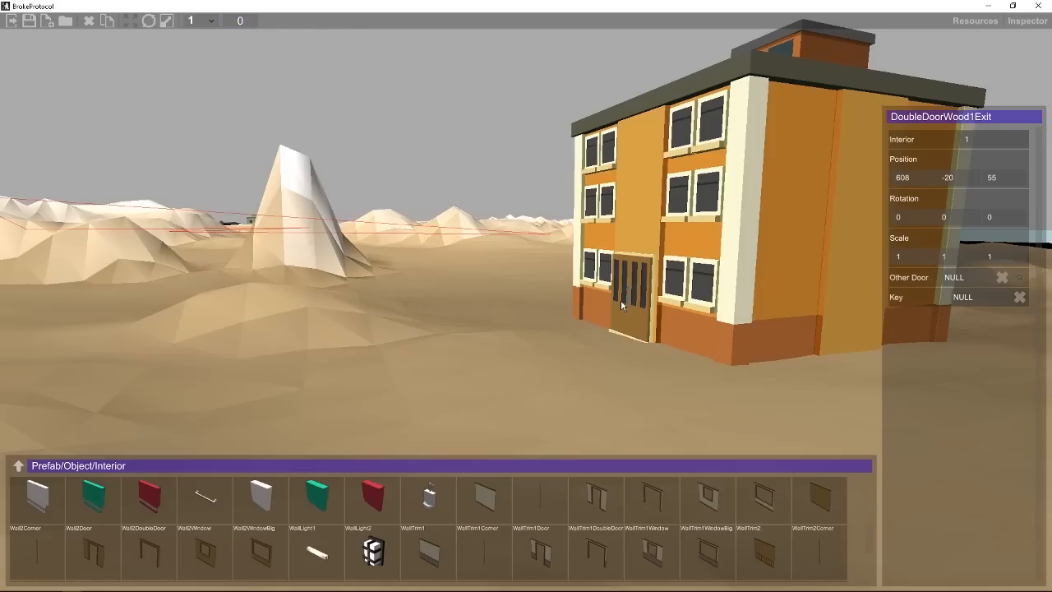
- Set the exit door's Other Door to the apartment building's double entrance door
{"action": "left_click", "coordinate": [960, 280]}
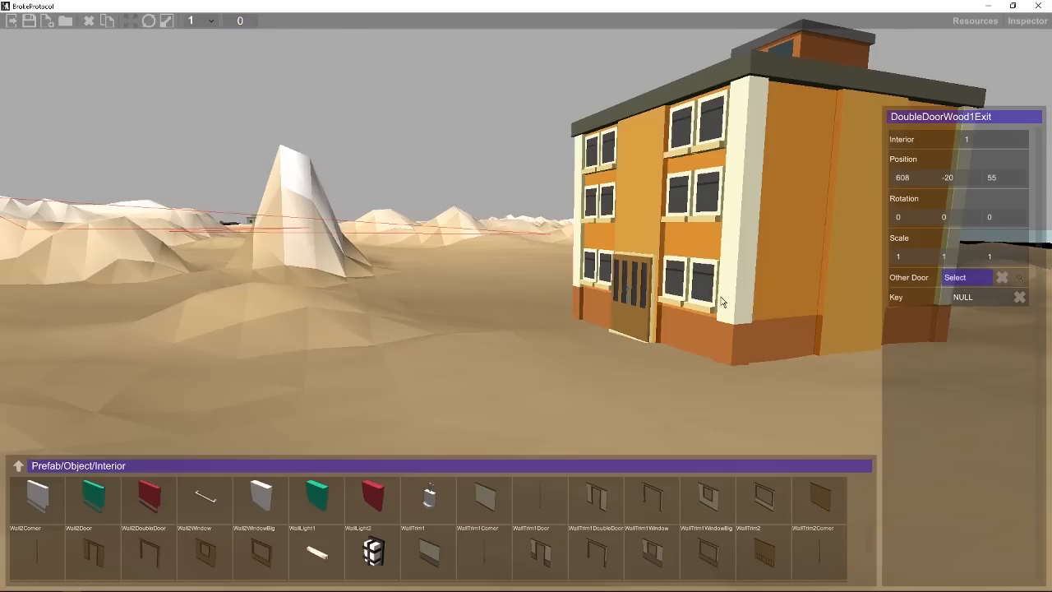
{"action": "left_click", "coordinate": [636, 286]}
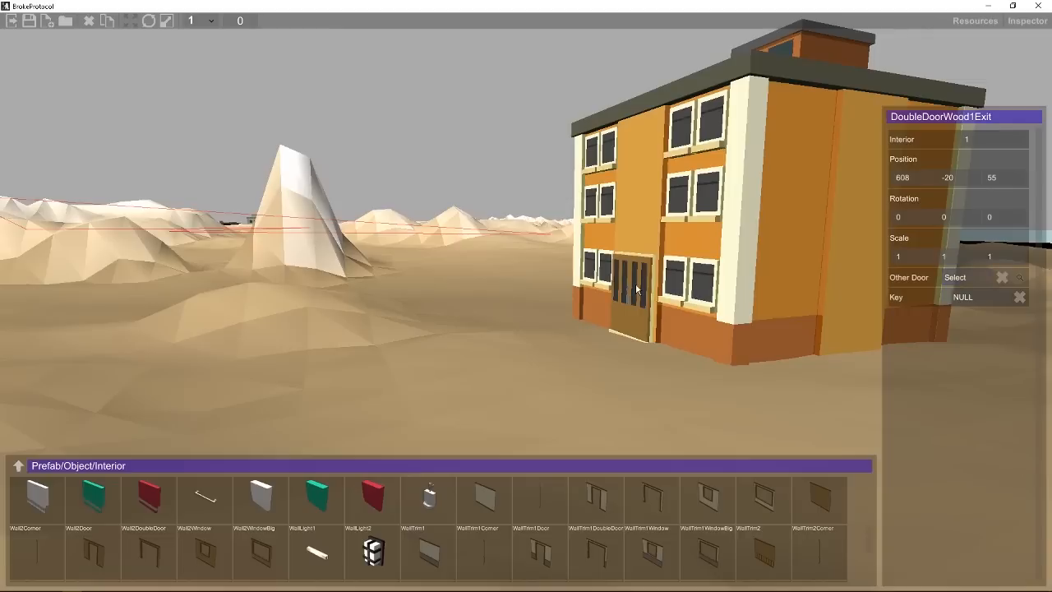
{"action": "left_click", "coordinate": [645, 274]}
{"action": "scroll", "coordinate": [639, 226], "scroll_direction": "up", "scroll_amount": 3}
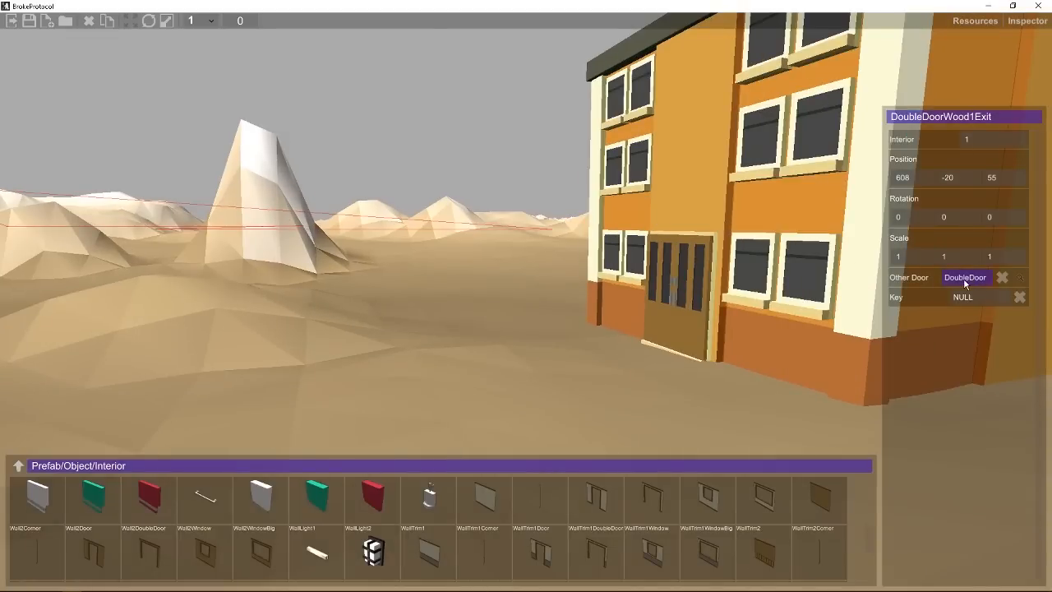
- Select the apartment building's DoubleDoorWood1Entrance and set the current interior to 1 with the room in view
{"action": "left_click", "coordinate": [686, 246]}
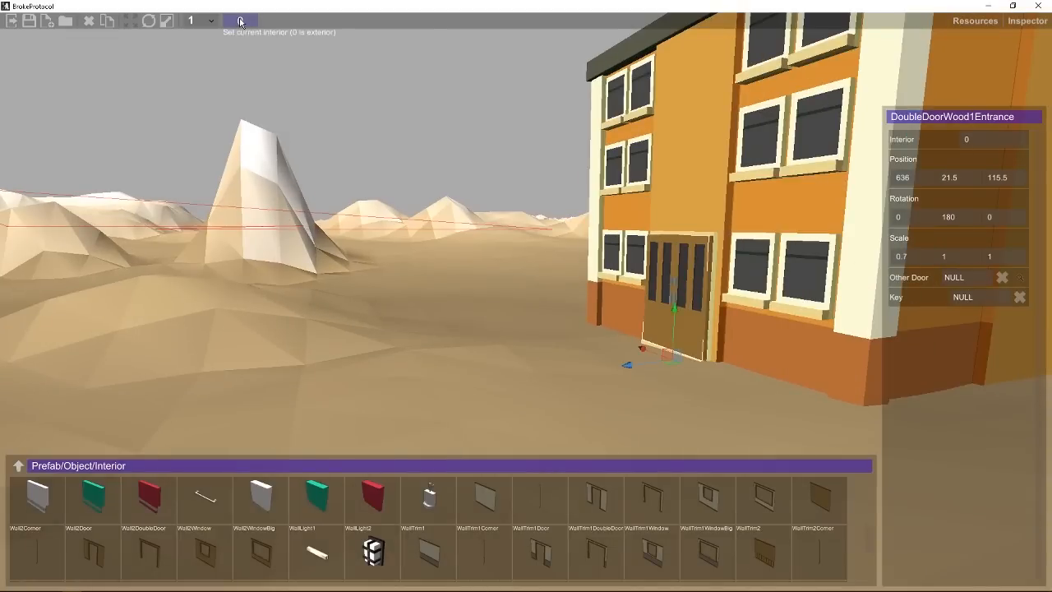
{"action": "type", "text": "1"}
{"action": "middle_click_drag", "start_coordinate": [461, 339], "coordinate": [521, 306]}
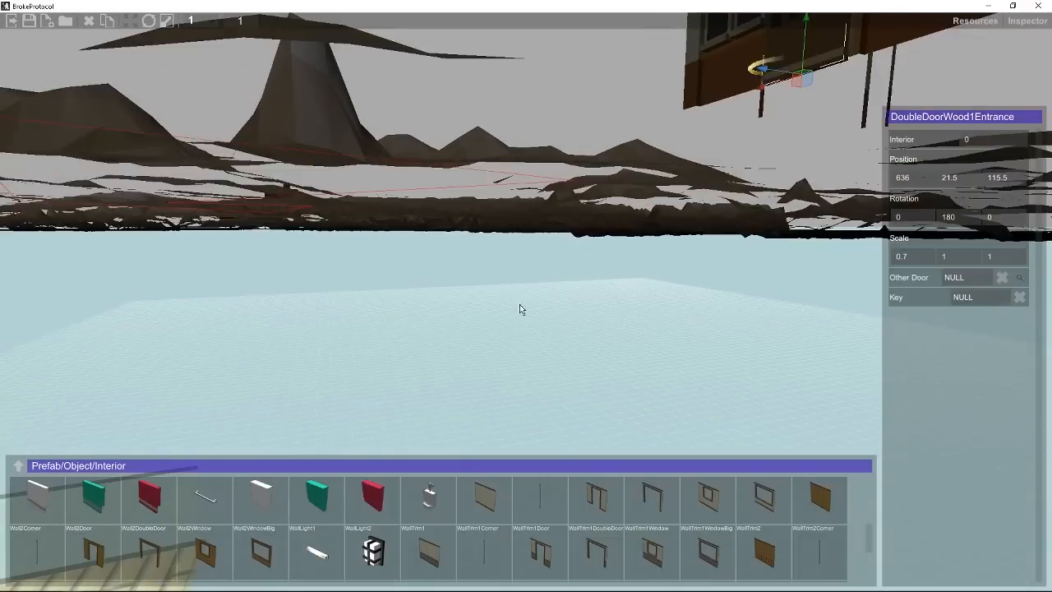
{"action": "right_click_drag", "start_coordinate": [521, 307], "coordinate": [360, 297]}
{"action": "scroll", "coordinate": [360, 296], "scroll_direction": "down", "scroll_amount": 3}
{"action": "middle_click_drag", "start_coordinate": [360, 297], "coordinate": [490, 277]}
{"action": "scroll", "coordinate": [475, 277], "scroll_direction": "up", "scroll_amount": 3}
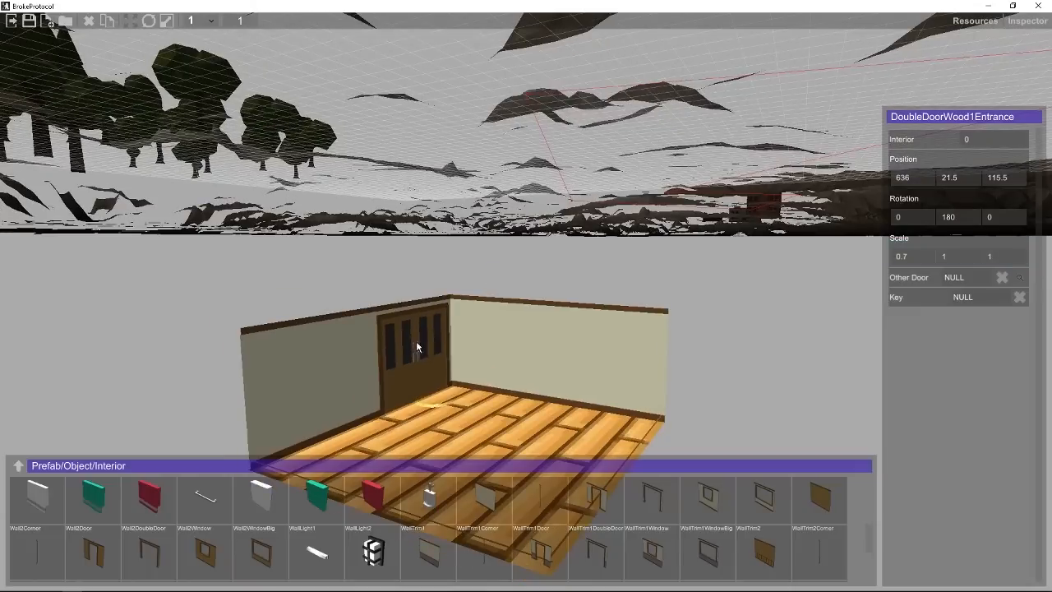
- Set the entrance door's Other Door to the double exit door in the room
{"action": "left_click", "coordinate": [973, 282]}
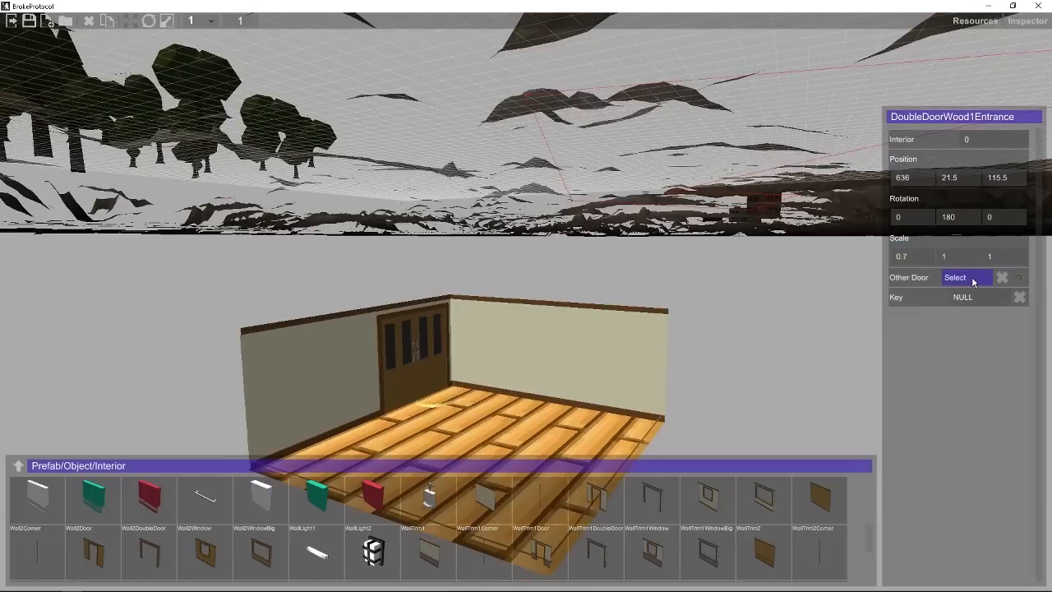
{"action": "left_click", "coordinate": [405, 355]}
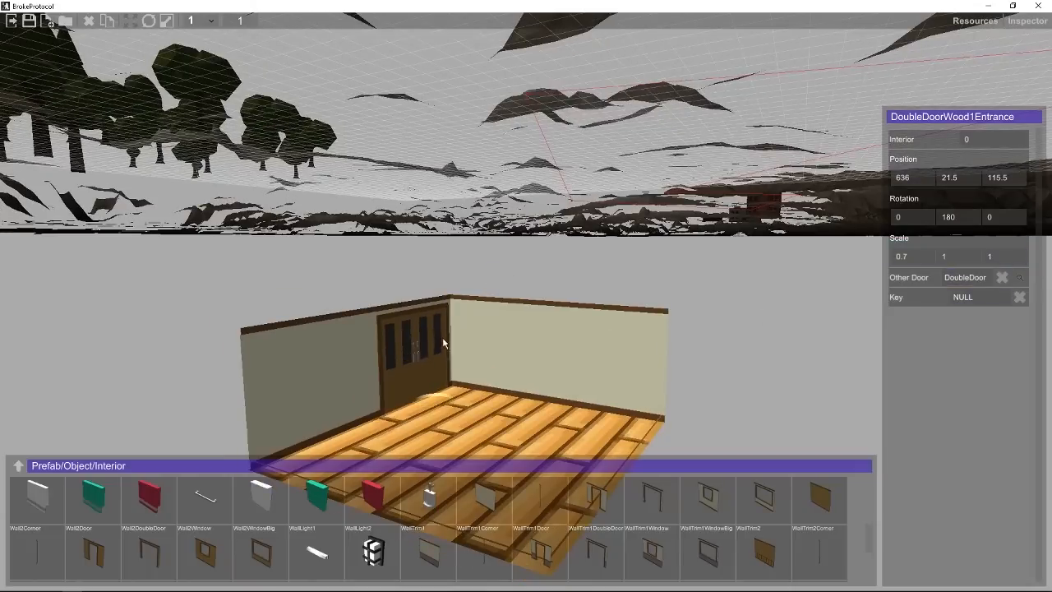
{"action": "scroll", "coordinate": [503, 247], "scroll_direction": "down", "scroll_amount": 4}
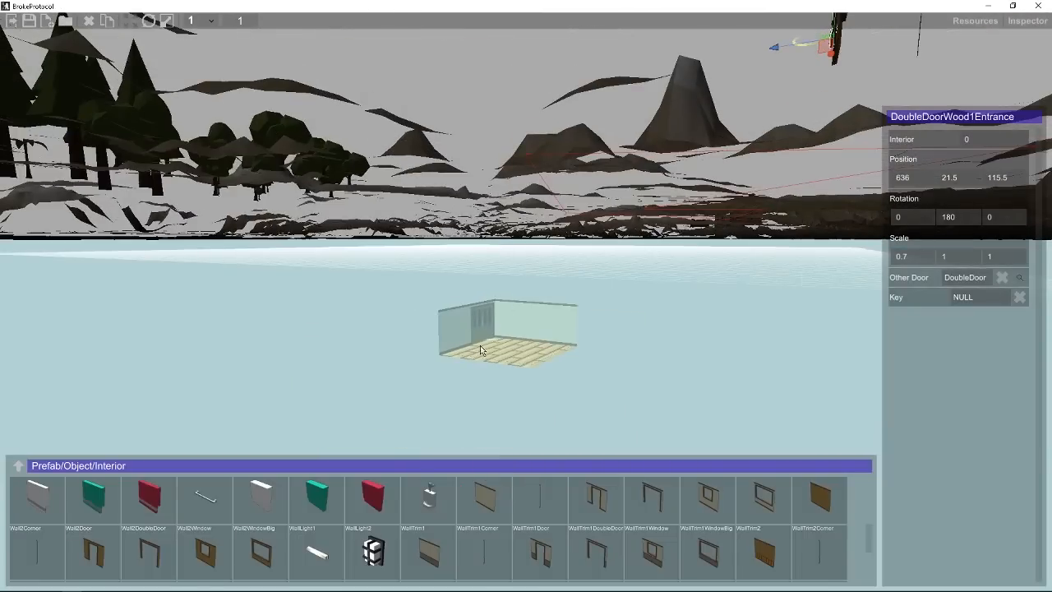
- Place a SpawnLocation from the World prefabs on the ground in front of the yellow apartment building
{"action": "middle_click_drag", "start_coordinate": [713, 198], "coordinate": [625, 312]}
{"action": "middle_click_drag", "start_coordinate": [490, 321], "coordinate": [538, 245]}
{"action": "right_click_drag", "start_coordinate": [485, 296], "coordinate": [526, 345]}
{"action": "middle_click_drag", "start_coordinate": [625, 222], "coordinate": [650, 321]}
{"action": "scroll", "coordinate": [621, 254], "scroll_direction": "down", "scroll_amount": 3}
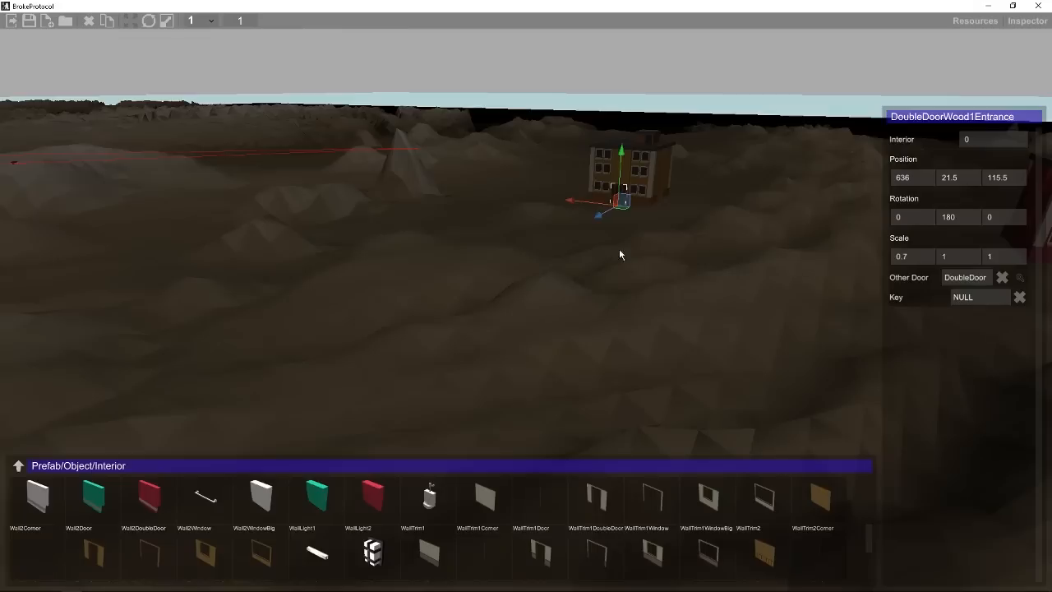
{"action": "right_click_drag", "start_coordinate": [621, 255], "coordinate": [405, 281]}
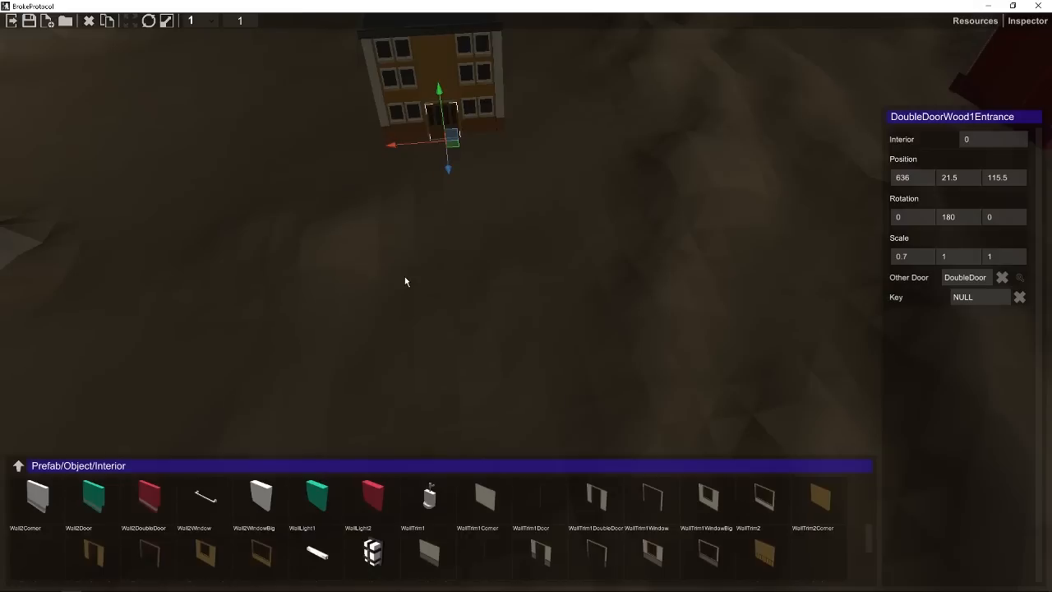
{"action": "left_click", "coordinate": [27, 466]}
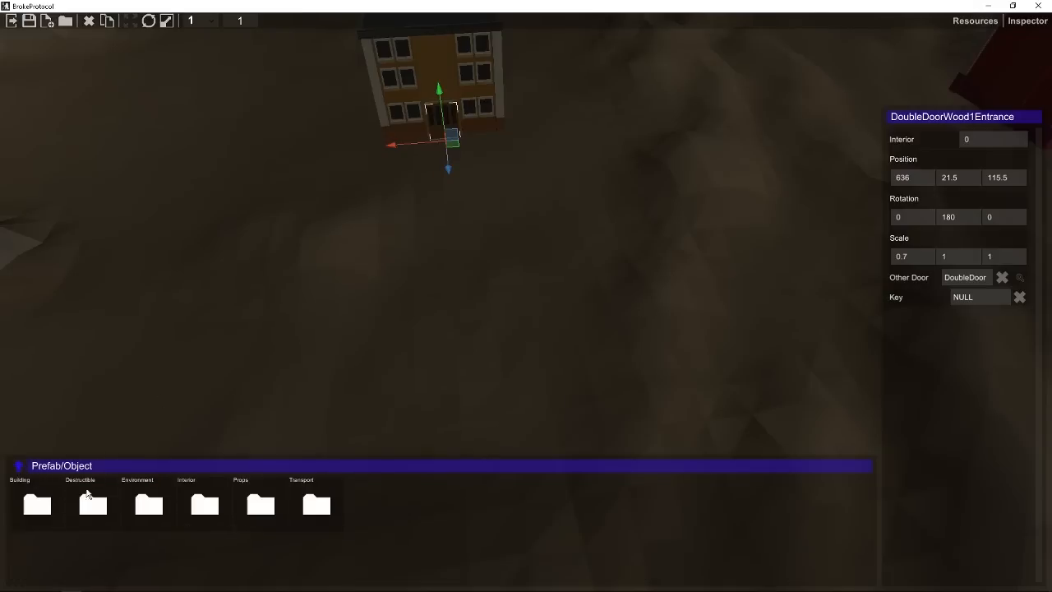
{"action": "left_click", "coordinate": [19, 468]}
{"action": "left_click", "coordinate": [146, 481]}
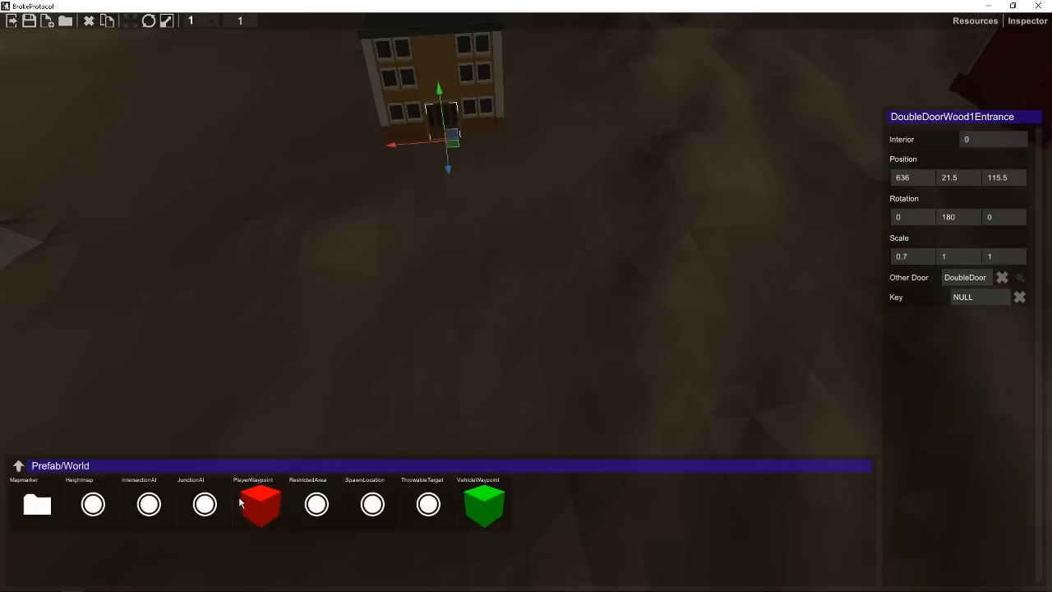
{"action": "middle_click_drag", "start_coordinate": [441, 281], "coordinate": [460, 382]}
{"action": "left_click", "coordinate": [372, 497]}
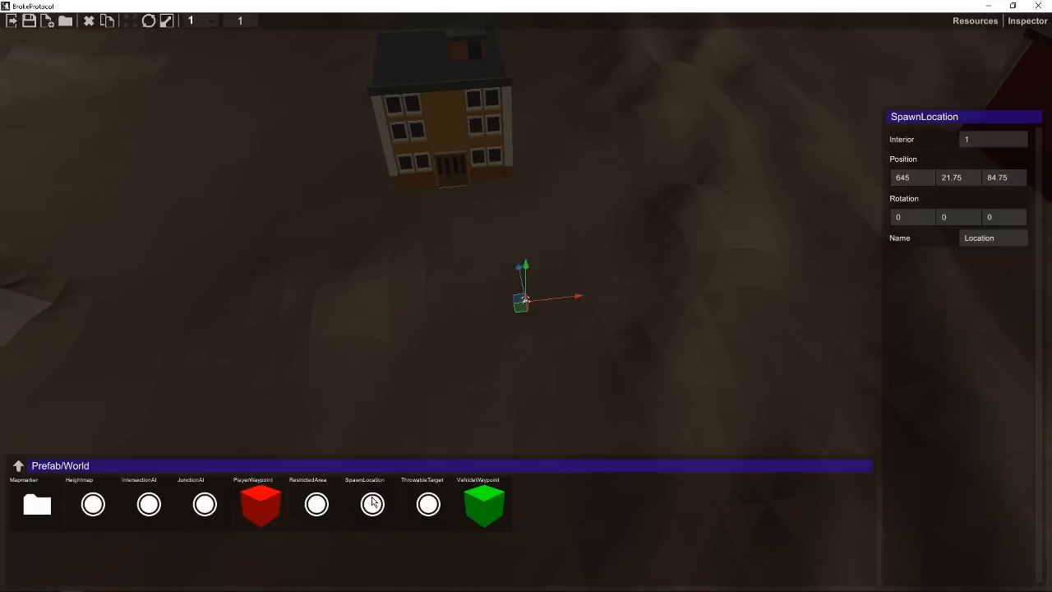
- Inspect the SpawnLocation's placement relative to the apartment building and its Name property
{"action": "left_click_drag", "start_coordinate": [422, 404], "coordinate": [442, 322], "text": "alt"}
{"action": "key", "text": "f"}
{"action": "scroll", "coordinate": [442, 328], "scroll_direction": "down", "scroll_amount": 10}
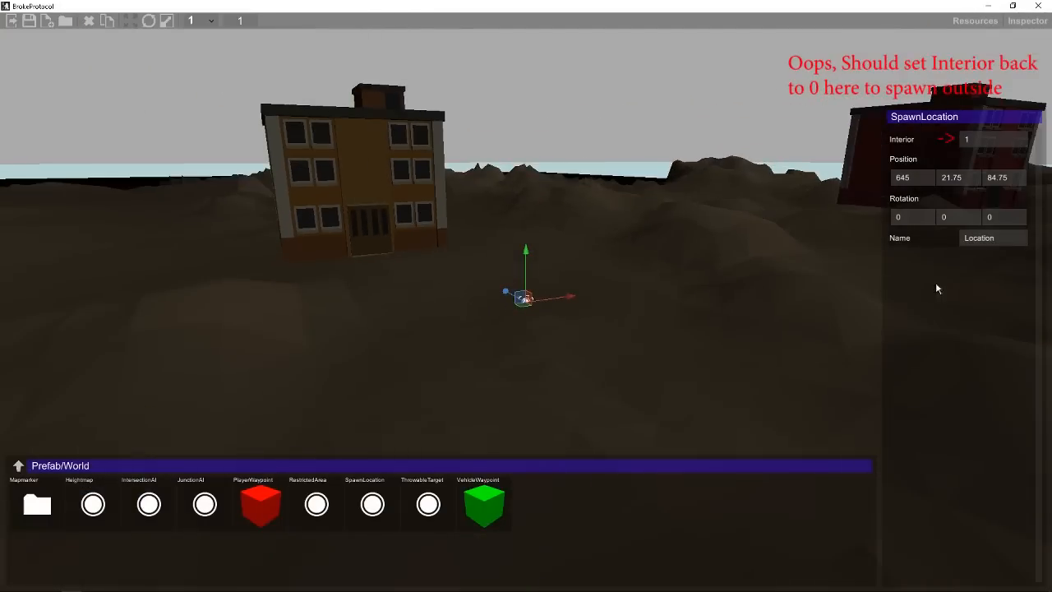
{"action": "left_click", "coordinate": [987, 244]}
{"action": "right_click_drag", "start_coordinate": [528, 248], "coordinate": [596, 307]}
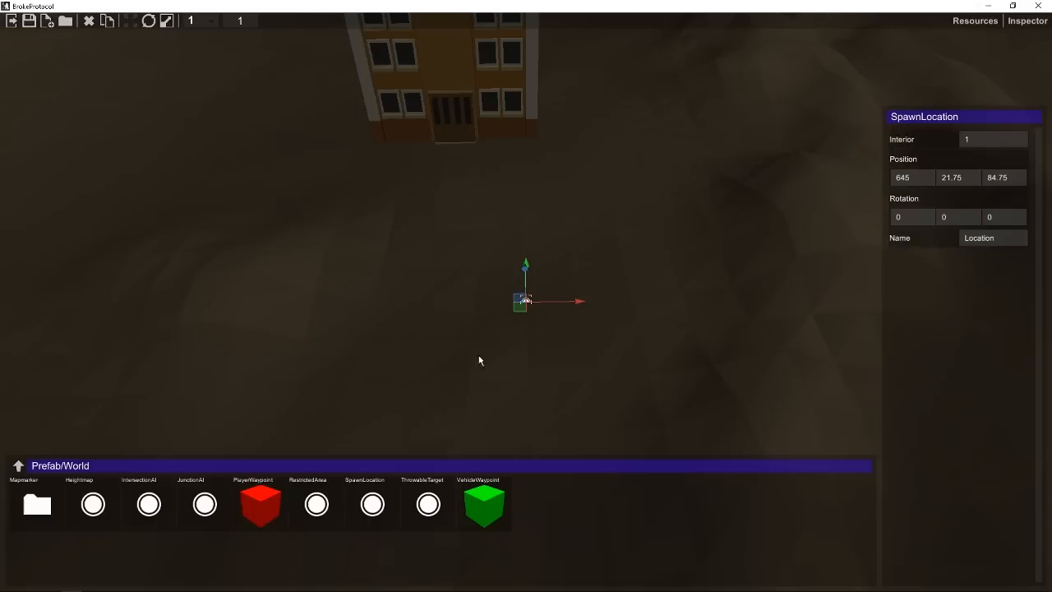
{"action": "right_click_drag", "start_coordinate": [419, 320], "coordinate": [402, 212]}
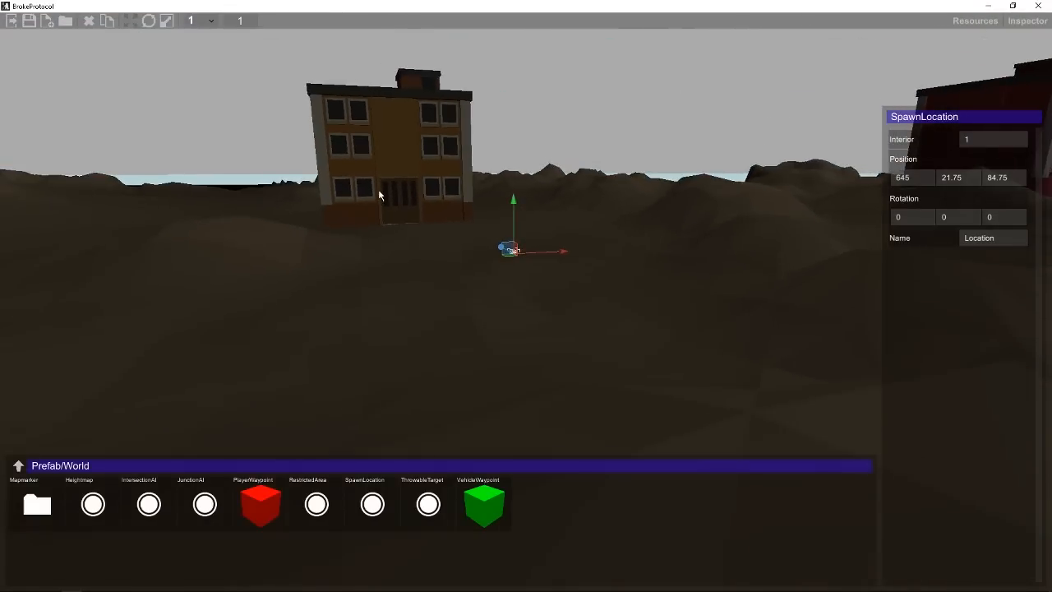
- Save the scene in the Maps folder under the file name Test
{"action": "left_click", "coordinate": [29, 20]}
{"action": "double_click", "coordinate": [343, 149]}
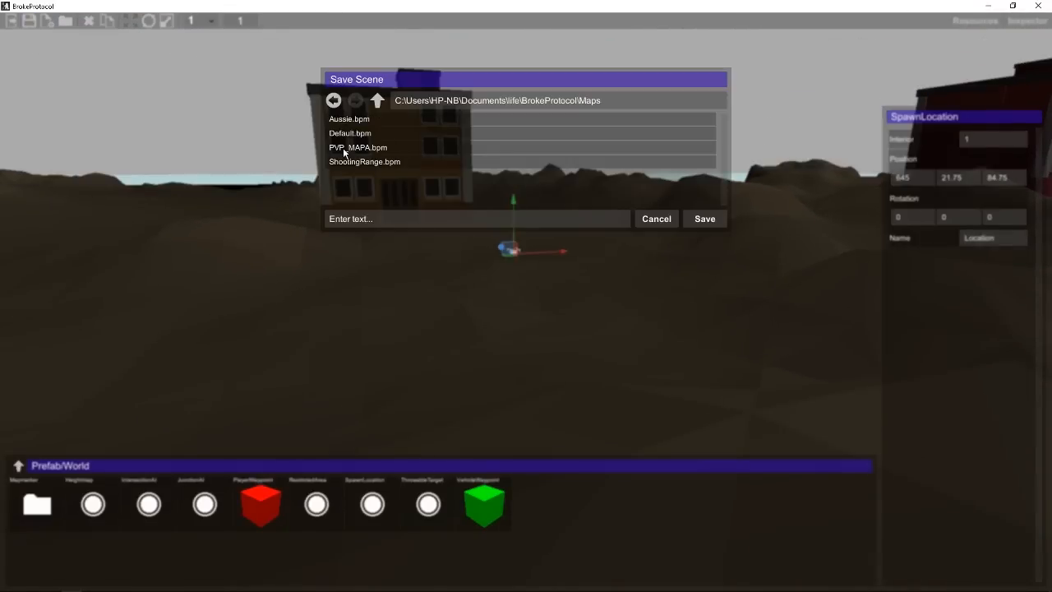
{"action": "left_click", "coordinate": [406, 218]}
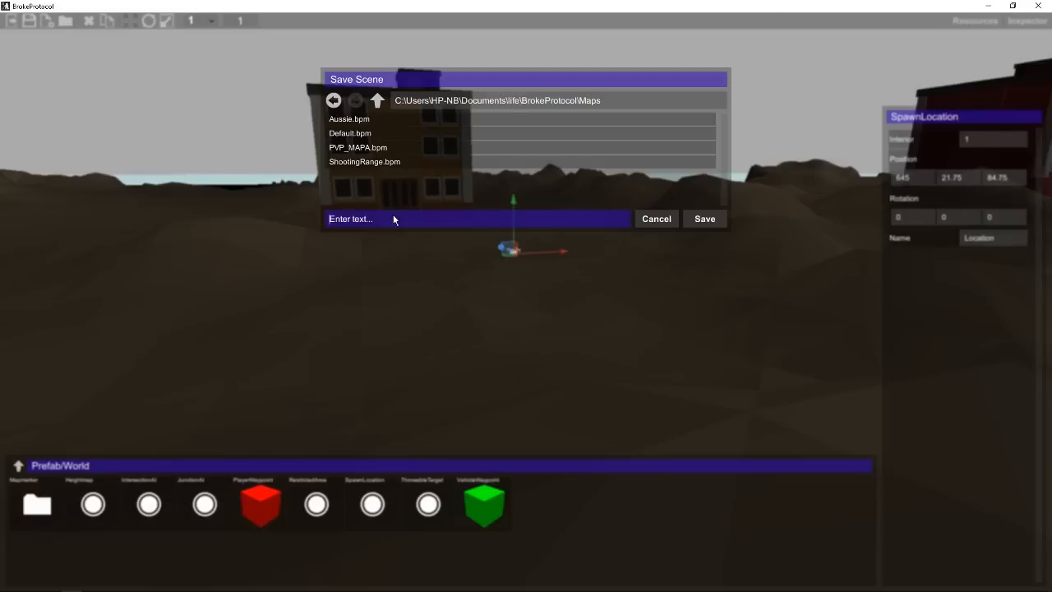
{"action": "type", "text": "Test"}
{"action": "left_click", "coordinate": [705, 218]}
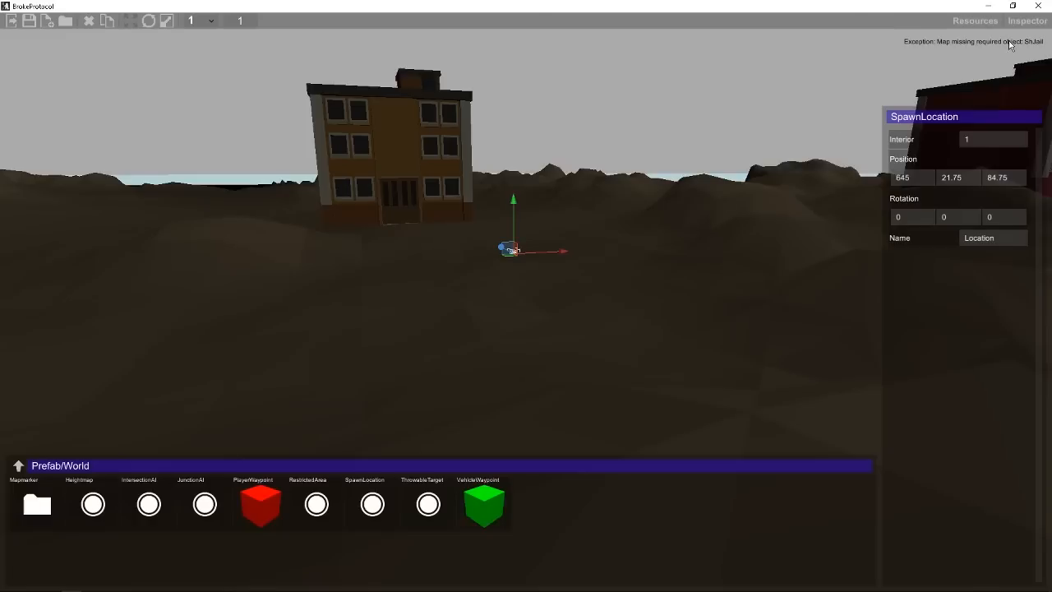
- Place a Jailyard from the Entity/Jail prefabs on open terrain near the red waypoint path
{"action": "scroll", "coordinate": [587, 234], "scroll_direction": "down", "scroll_amount": 10}
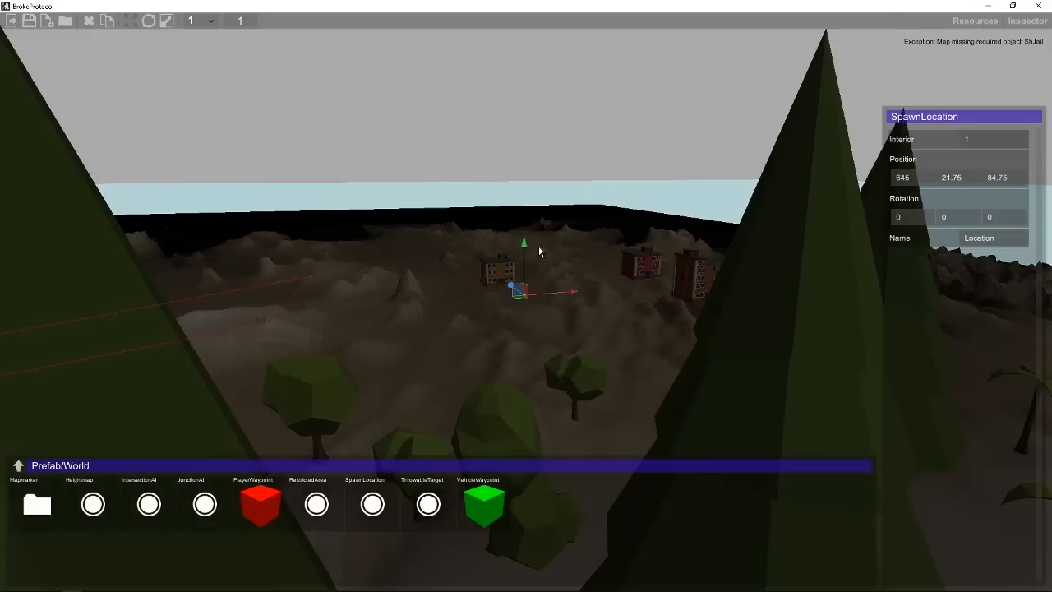
{"action": "left_click_drag", "start_coordinate": [538, 249], "coordinate": [465, 285], "text": "alt"}
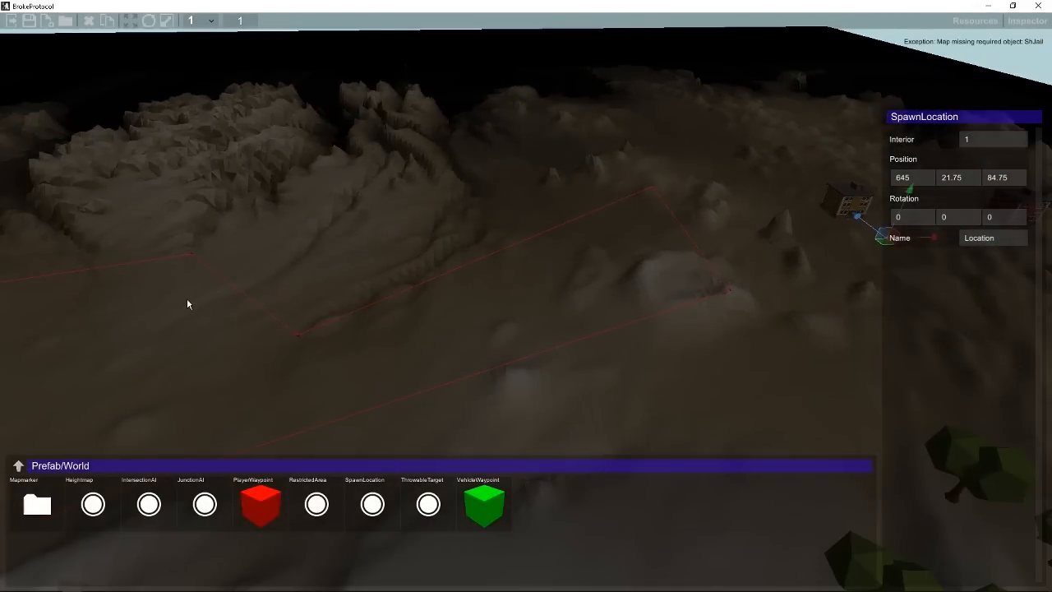
{"action": "middle_click_drag", "start_coordinate": [187, 304], "coordinate": [433, 302]}
{"action": "middle_click_drag", "start_coordinate": [500, 322], "coordinate": [239, 285]}
{"action": "middle_click_drag", "start_coordinate": [526, 275], "coordinate": [571, 303]}
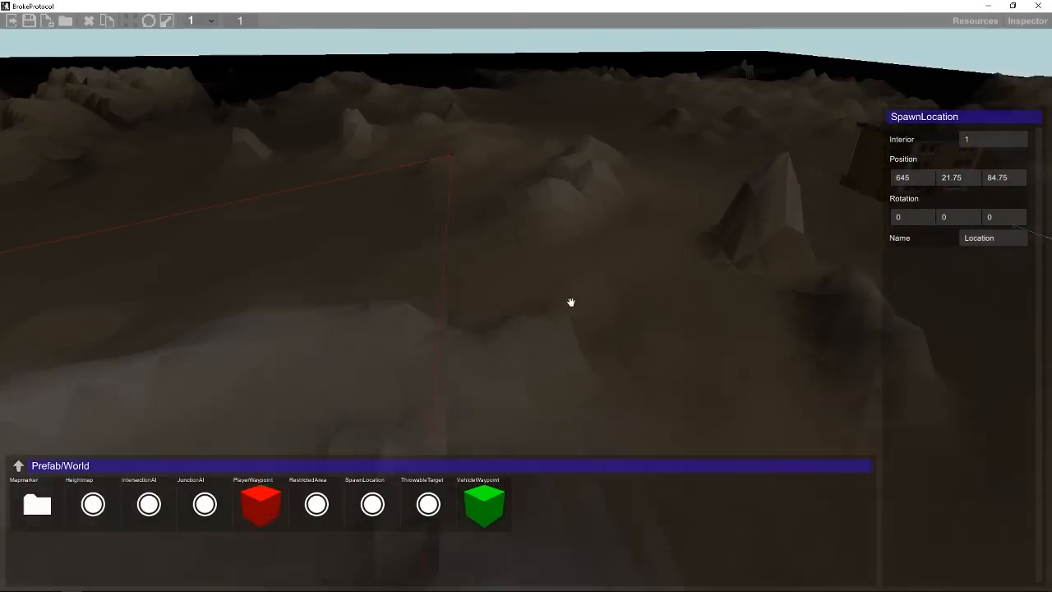
{"action": "scroll", "coordinate": [664, 286], "scroll_direction": "down", "scroll_amount": 10}
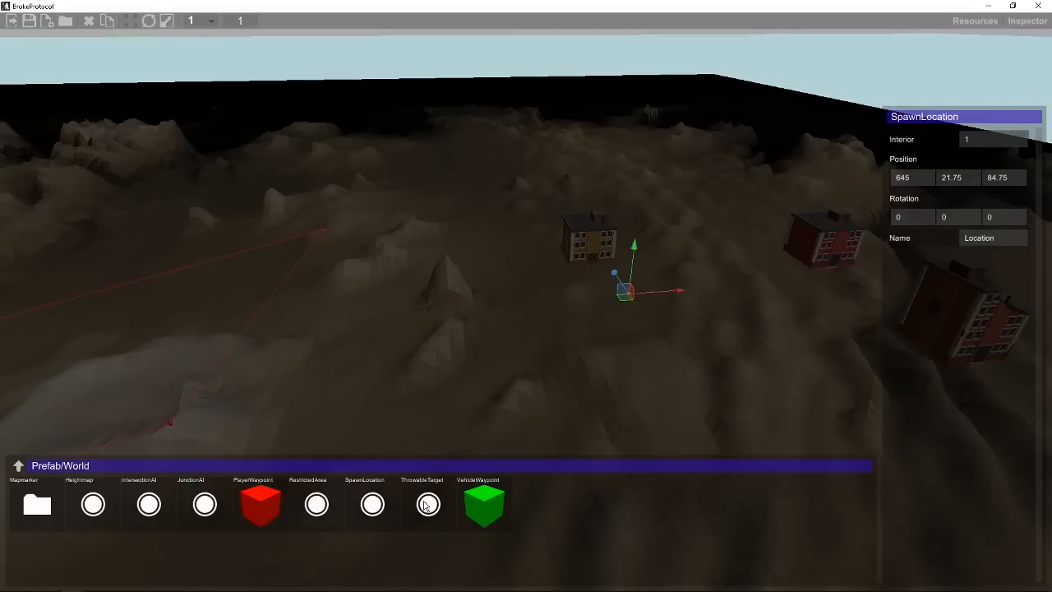
{"action": "middle_click_drag", "start_coordinate": [271, 415], "coordinate": [488, 303]}
{"action": "left_click", "coordinate": [18, 465]}
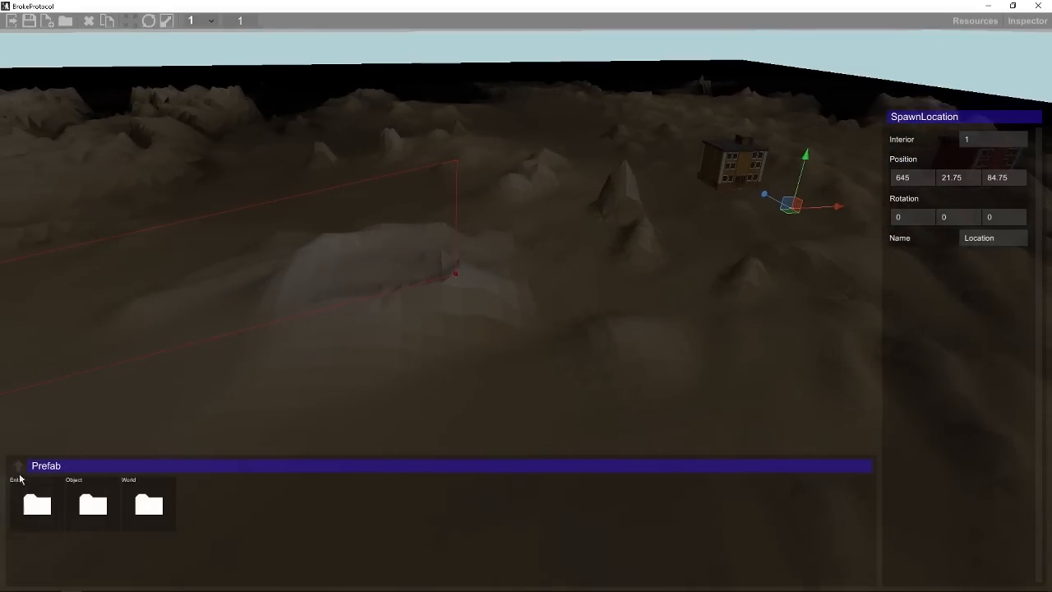
{"action": "left_click", "coordinate": [31, 501]}
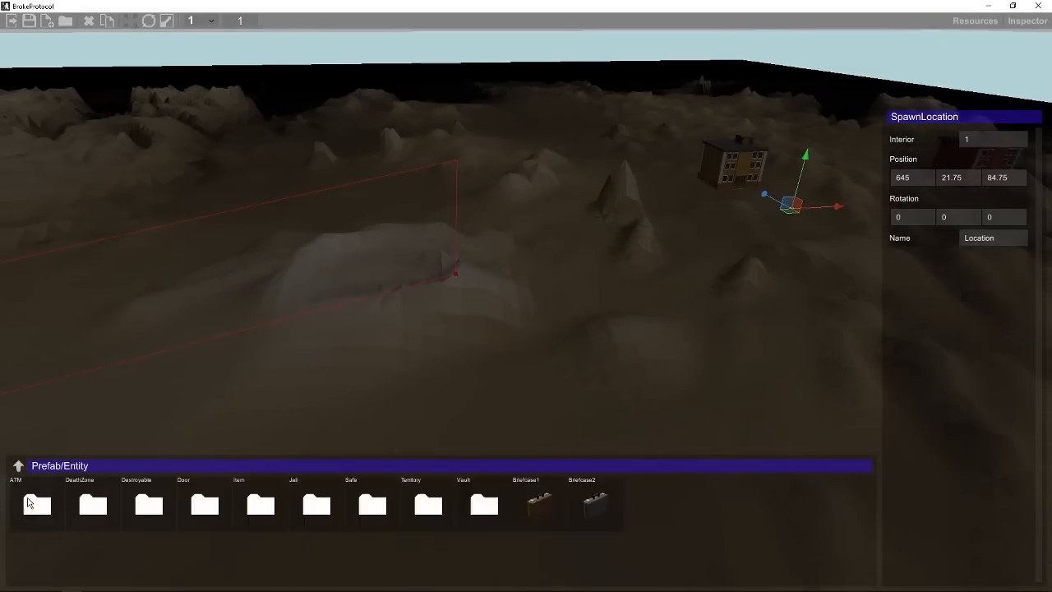
{"action": "left_click", "coordinate": [313, 502]}
{"action": "middle_click_drag", "start_coordinate": [85, 493], "coordinate": [359, 478]}
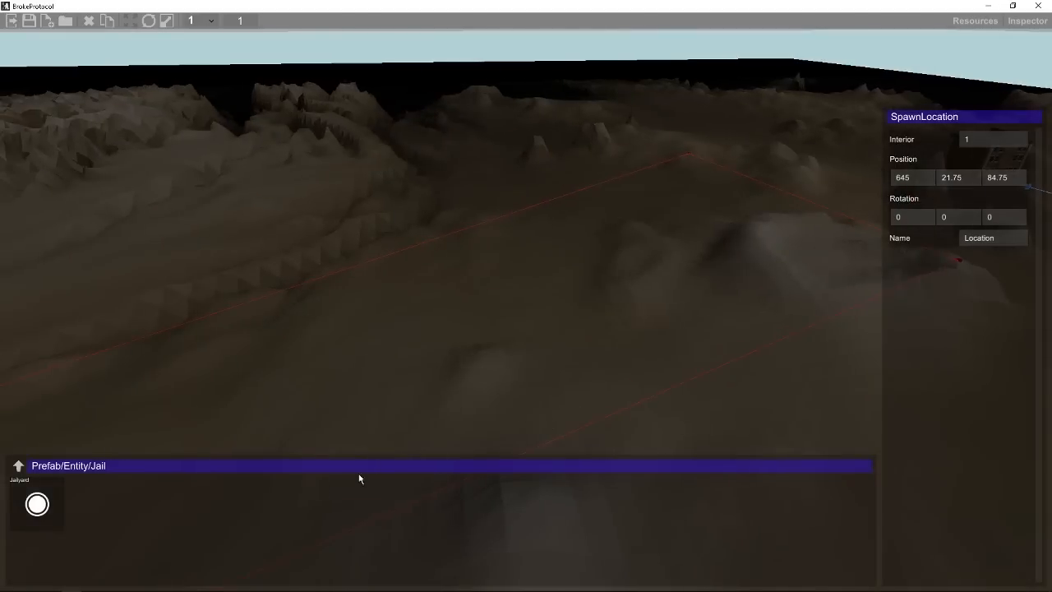
{"action": "left_click", "coordinate": [37, 503]}
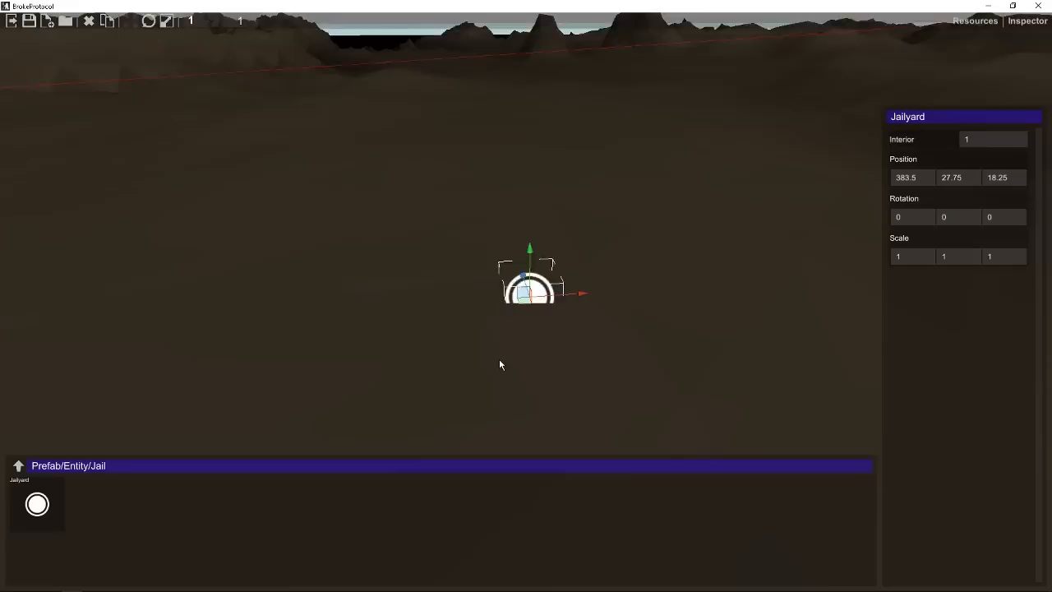
- Scale the Jailyard to about 6.7 by 4.9 by 6.2
{"action": "key", "text": "r"}
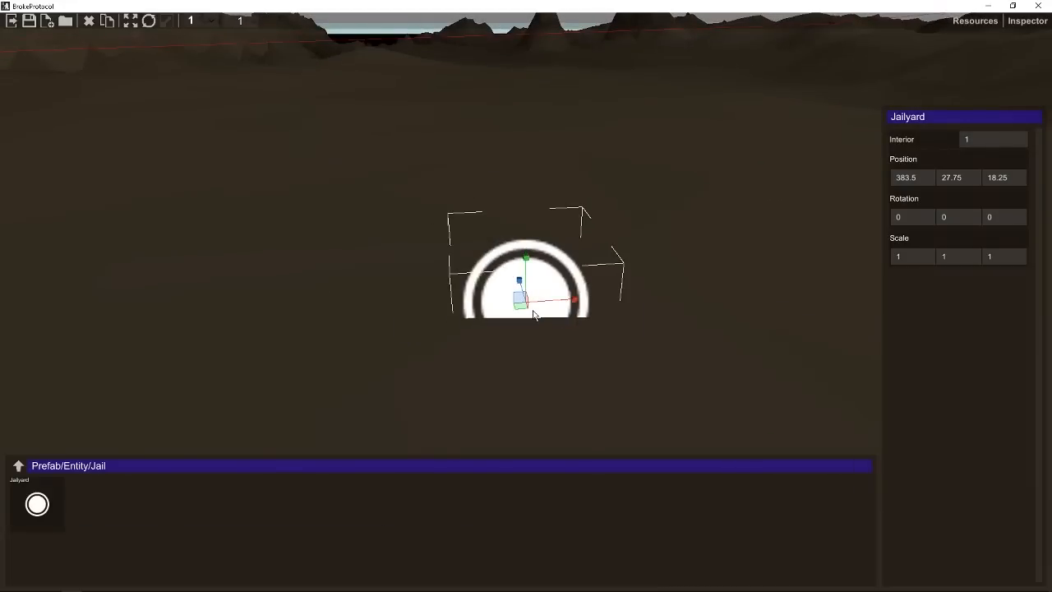
{"action": "scroll", "coordinate": [526, 289], "scroll_direction": "down", "scroll_amount": 3}
{"action": "left_click_drag", "start_coordinate": [575, 301], "coordinate": [970, 306]}
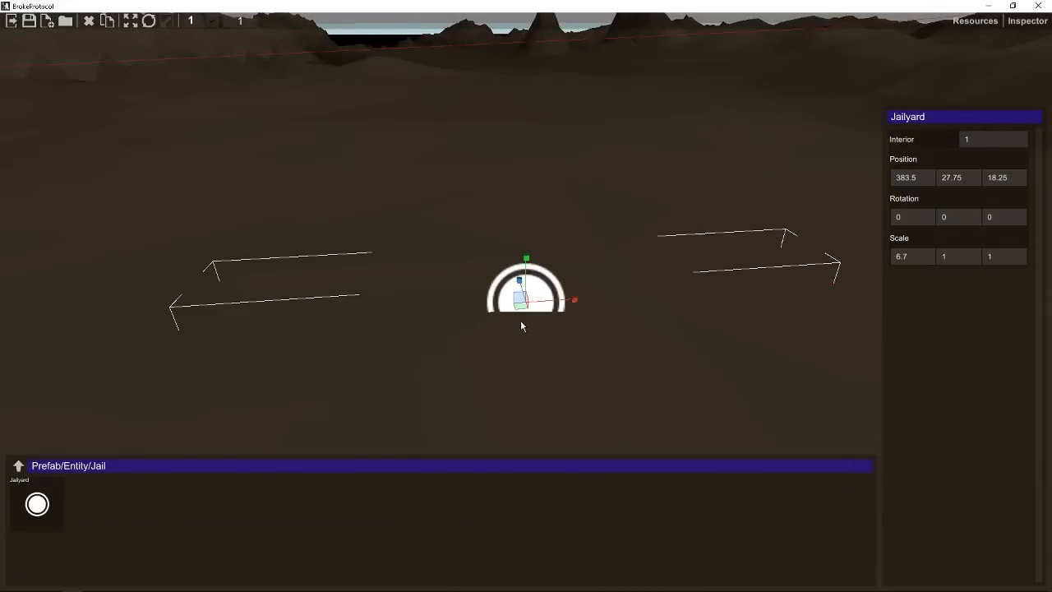
{"action": "scroll", "coordinate": [537, 282], "scroll_direction": "down", "scroll_amount": 2}
{"action": "left_click_drag", "start_coordinate": [524, 263], "coordinate": [499, 53]}
{"action": "right_click_drag", "start_coordinate": [389, 189], "coordinate": [570, 202]}
{"action": "left_click_drag", "start_coordinate": [477, 303], "coordinate": [233, 311]}
{"action": "right_click_drag", "start_coordinate": [679, 180], "coordinate": [160, 154]}
{"action": "scroll", "coordinate": [495, 177], "scroll_direction": "down", "scroll_amount": 4}
{"action": "scroll", "coordinate": [495, 177], "scroll_direction": "up", "scroll_amount": 4}
{"action": "scroll", "coordinate": [547, 209], "scroll_direction": "down", "scroll_amount": 3}
- Save the scene over Test.bpm in the Maps folder
{"action": "left_click", "coordinate": [29, 23]}
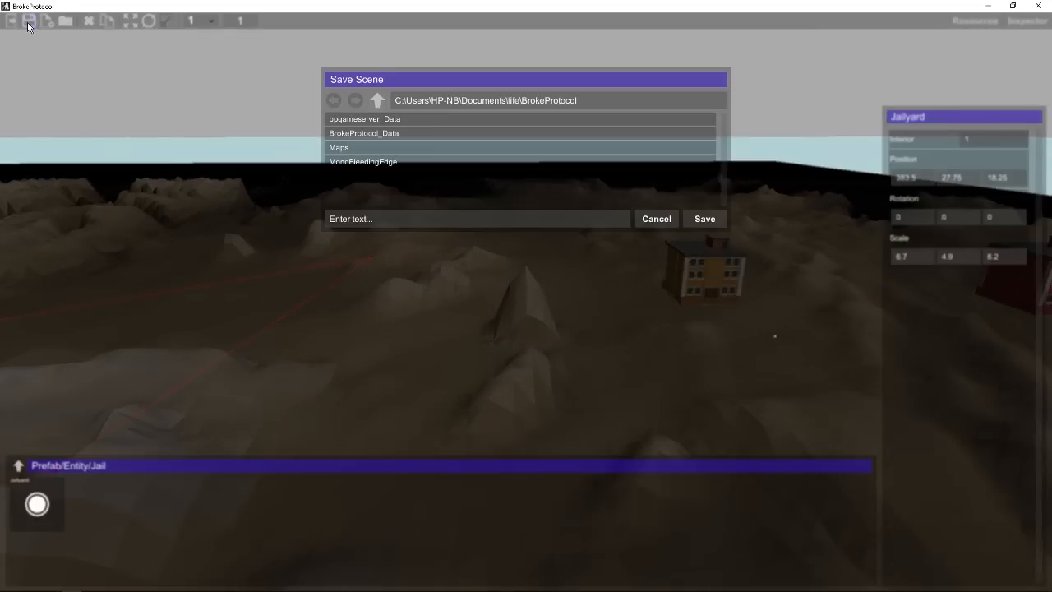
{"action": "left_click", "coordinate": [345, 148]}
{"action": "left_click", "coordinate": [354, 178]}
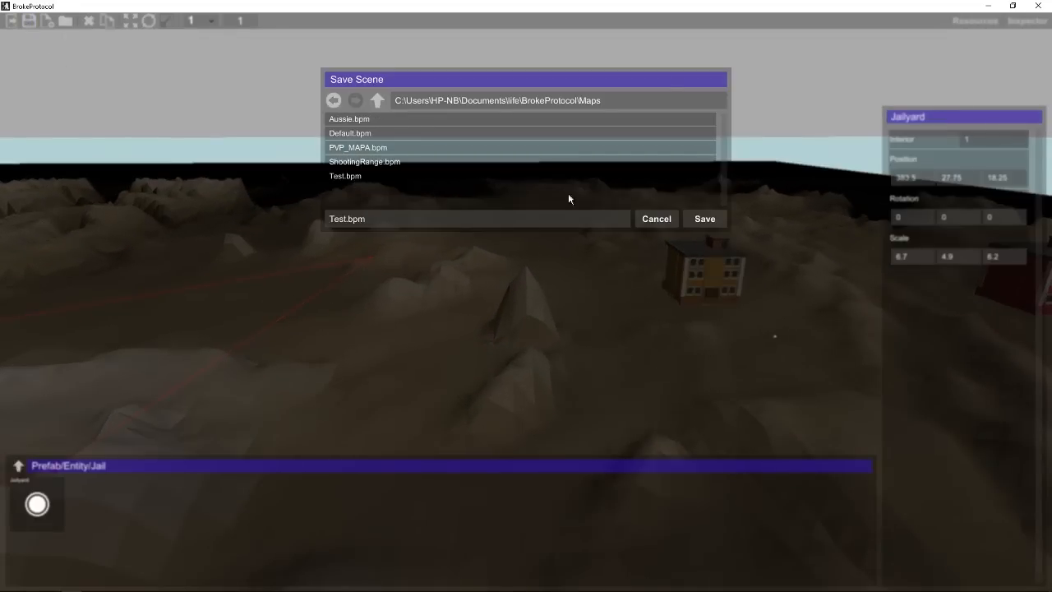
{"action": "left_click", "coordinate": [705, 219]}
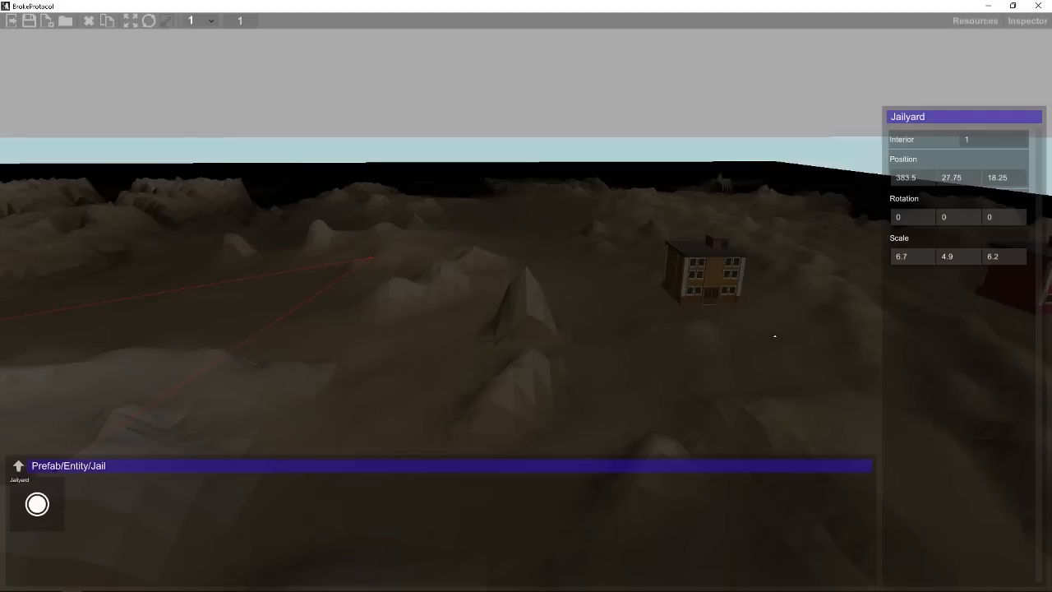
- Switch to File Explorer and open the BrokeProtocol folder inside the life folder in Documents
{"action": "left_click", "coordinate": [9, 583]}
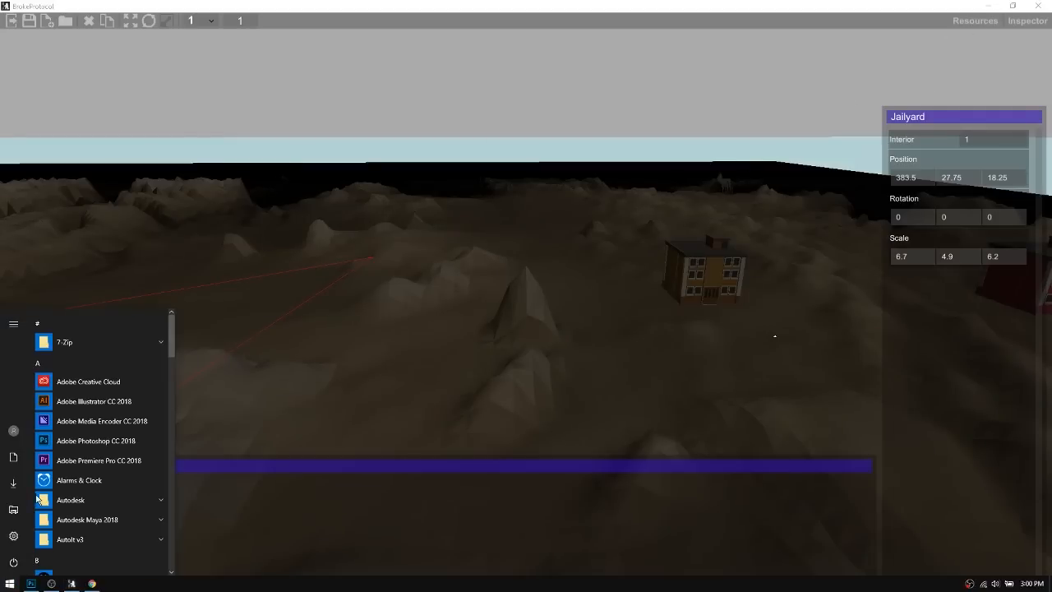
{"action": "left_click", "coordinate": [14, 510]}
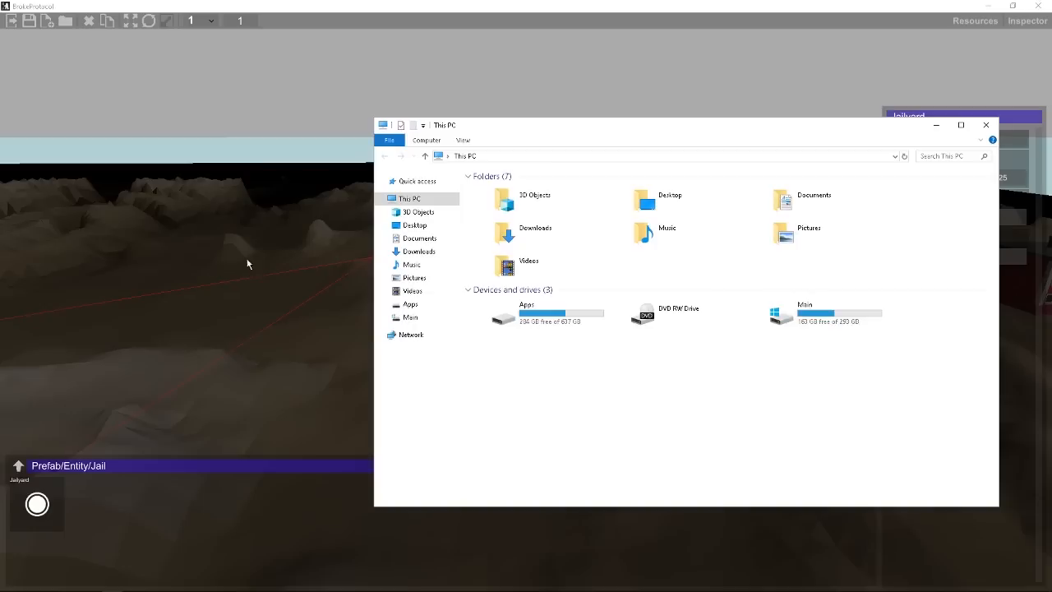
{"action": "left_click", "coordinate": [416, 251]}
{"action": "left_click", "coordinate": [420, 239]}
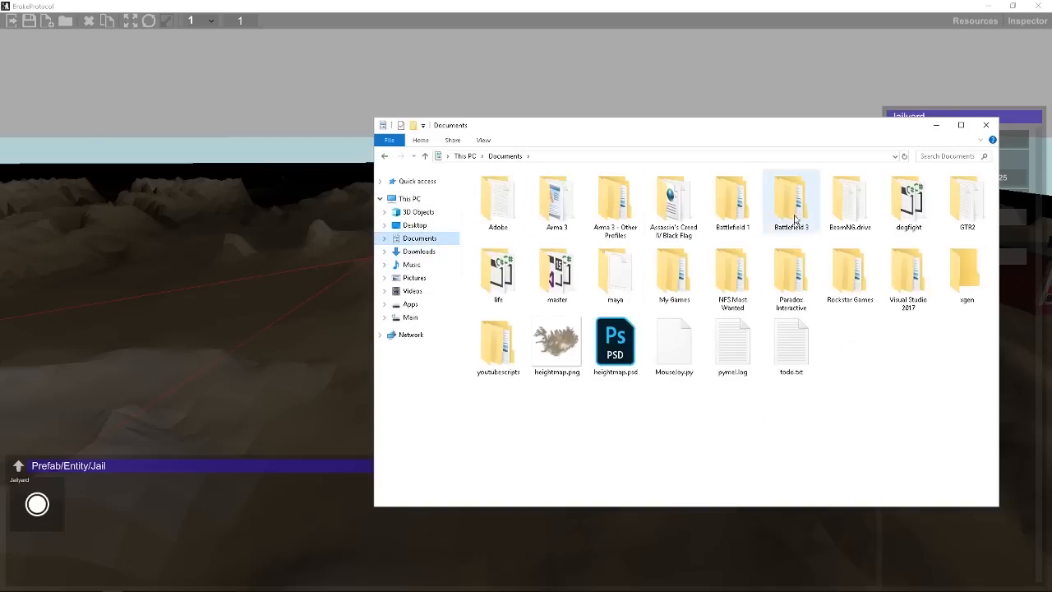
{"action": "double_click", "coordinate": [525, 283]}
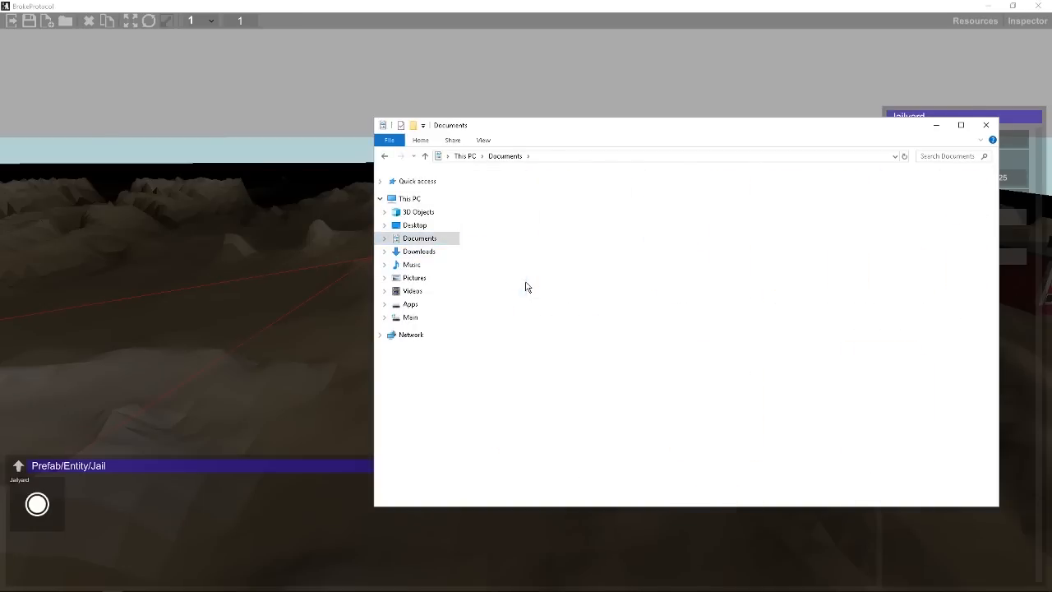
{"action": "double_click", "coordinate": [533, 220]}
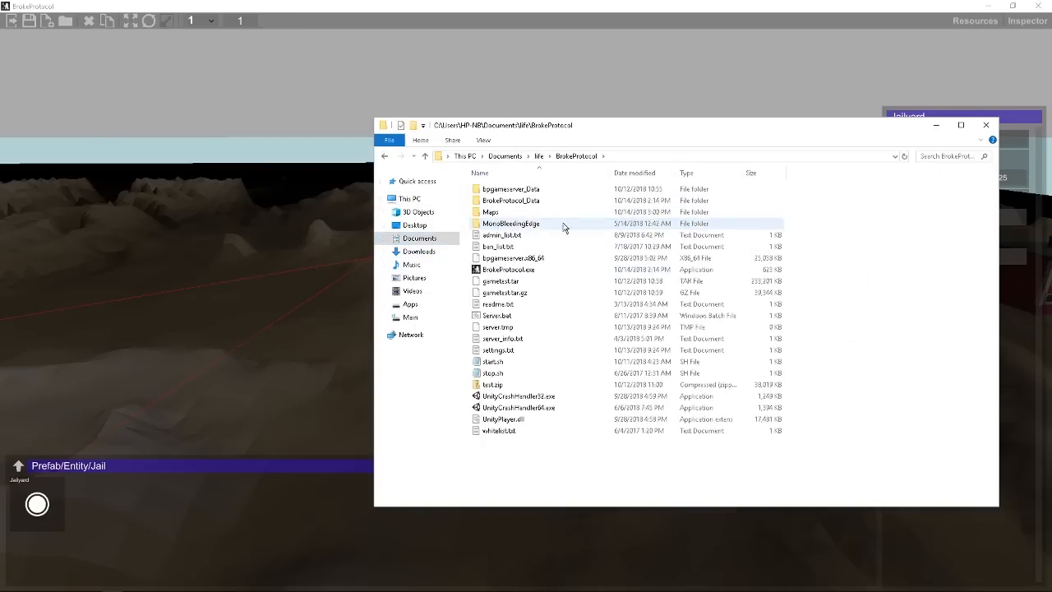
- Check the Map entry in settings.txt and look for Test.bpm in the Maps folder
{"action": "double_click", "coordinate": [499, 350]}
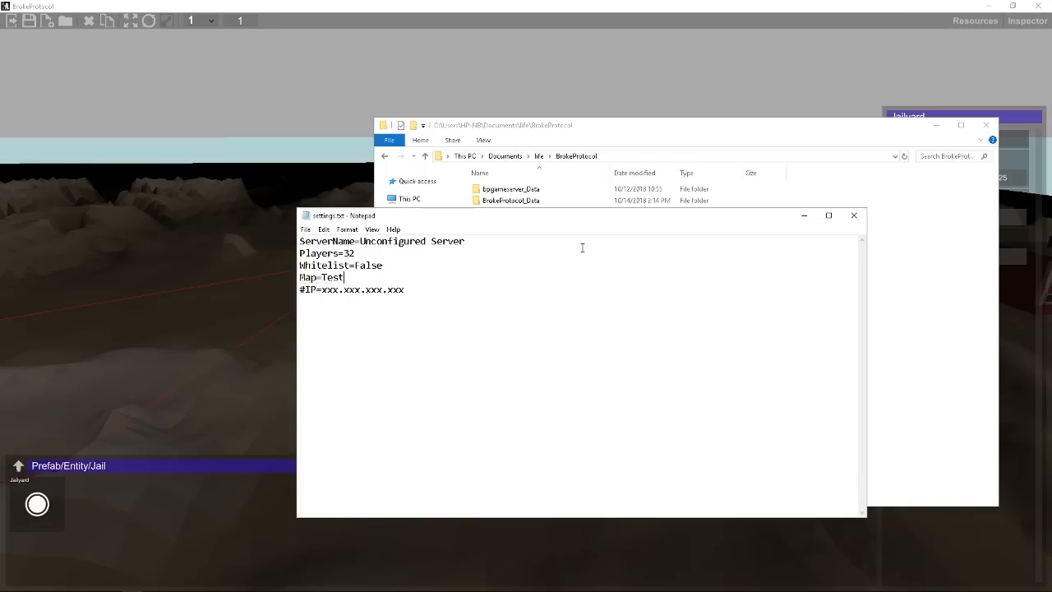
{"action": "left_click", "coordinate": [496, 308]}
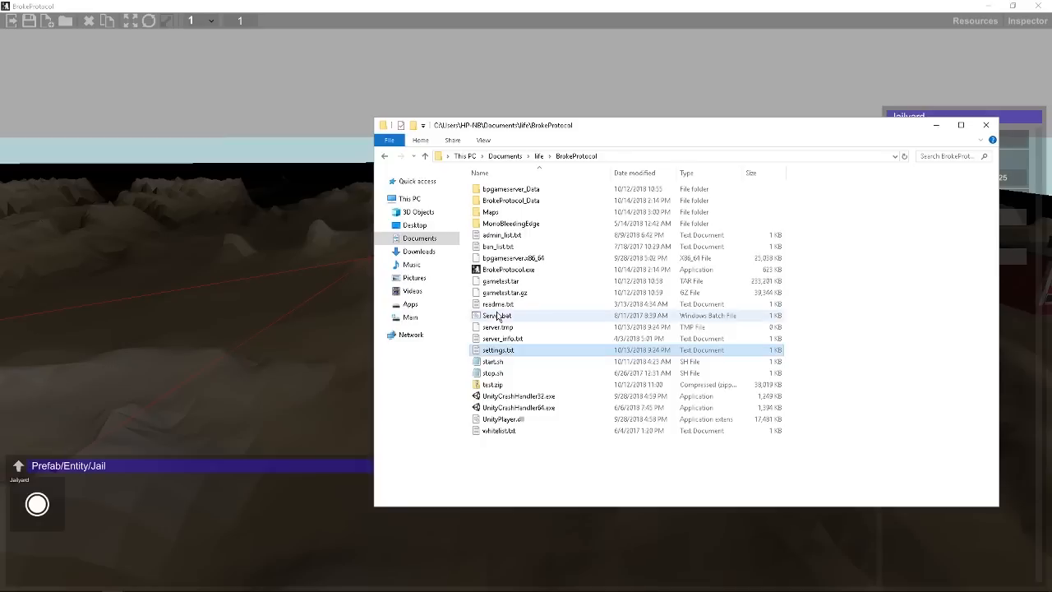
{"action": "double_click", "coordinate": [497, 212]}
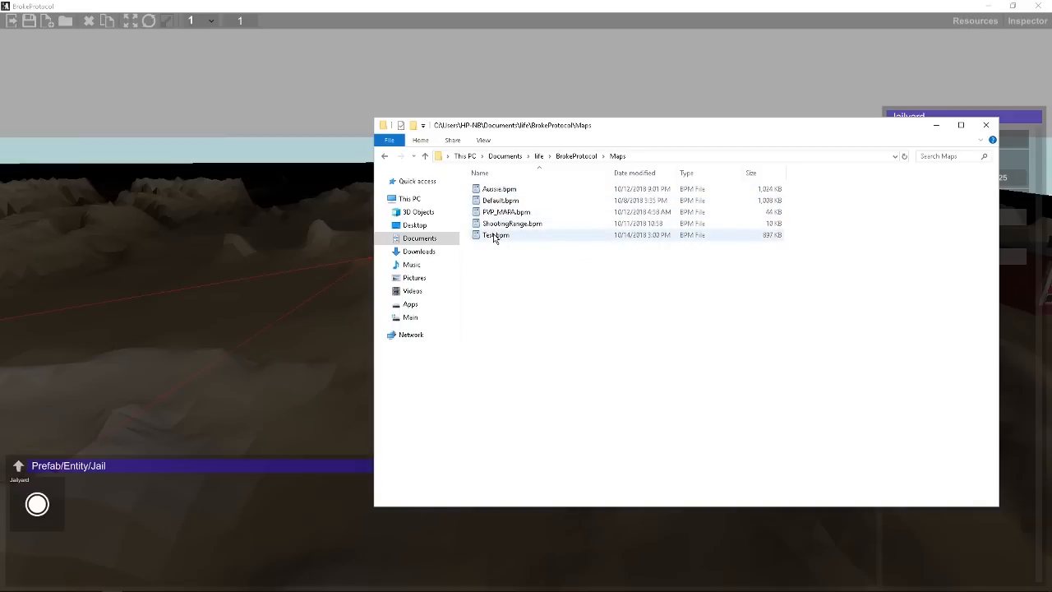
- Switch back to BrokeProtocol, exit the World Builder and start the offline game
{"action": "left_click", "coordinate": [288, 140]}
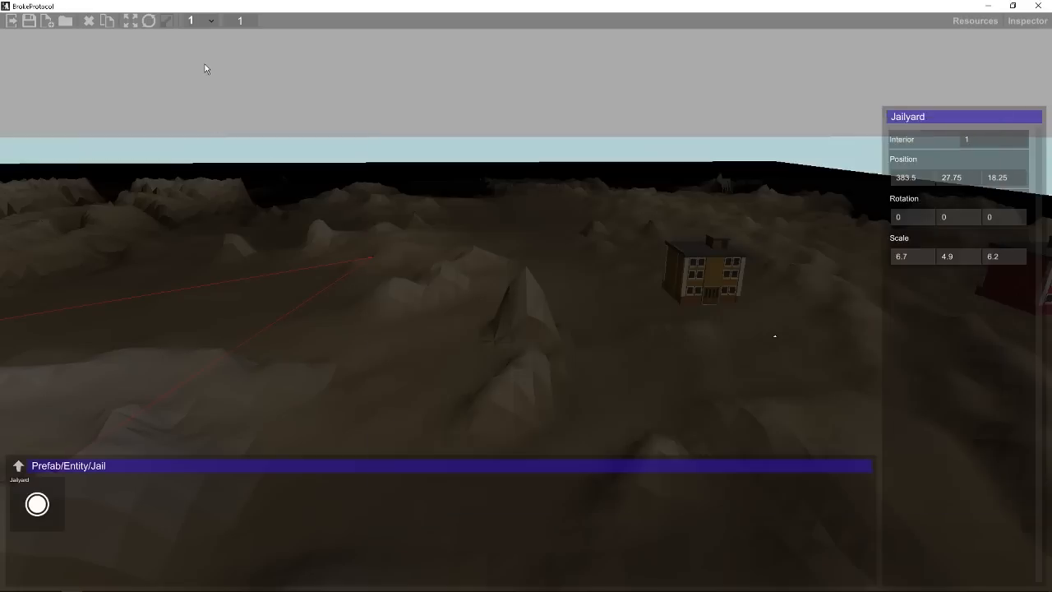
{"action": "left_click", "coordinate": [10, 22]}
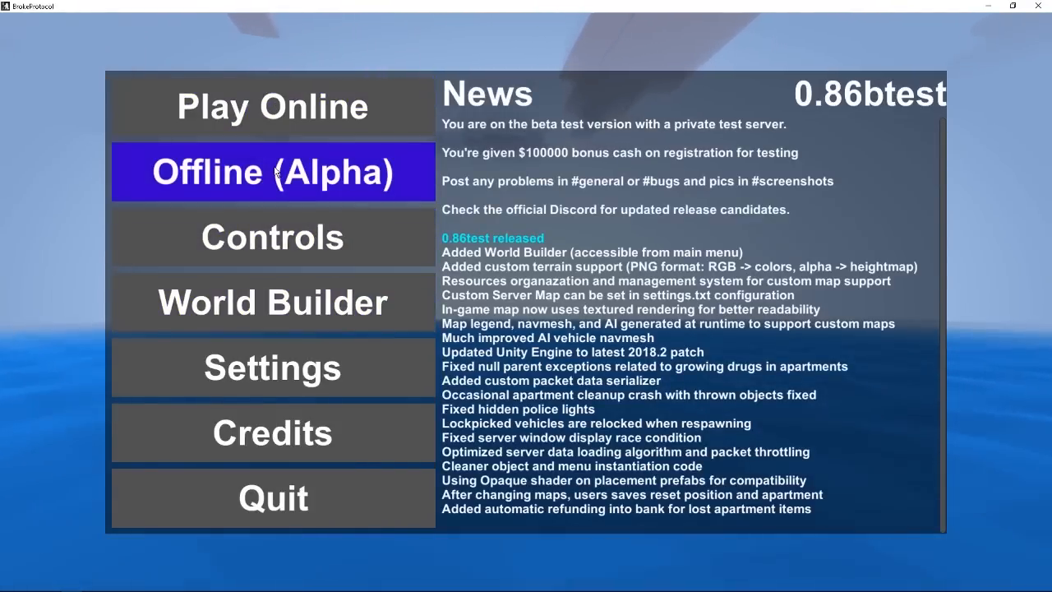
{"action": "left_click", "coordinate": [277, 172]}
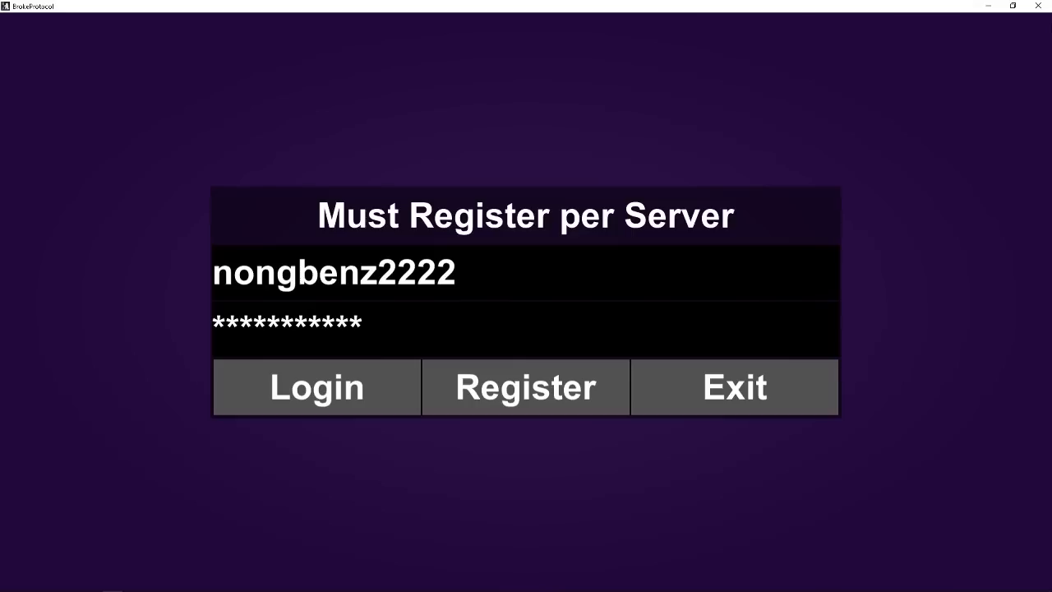
- Register with the prefilled account details and the default hostess character, enter the game and close the server info
{"action": "left_click", "coordinate": [497, 400]}
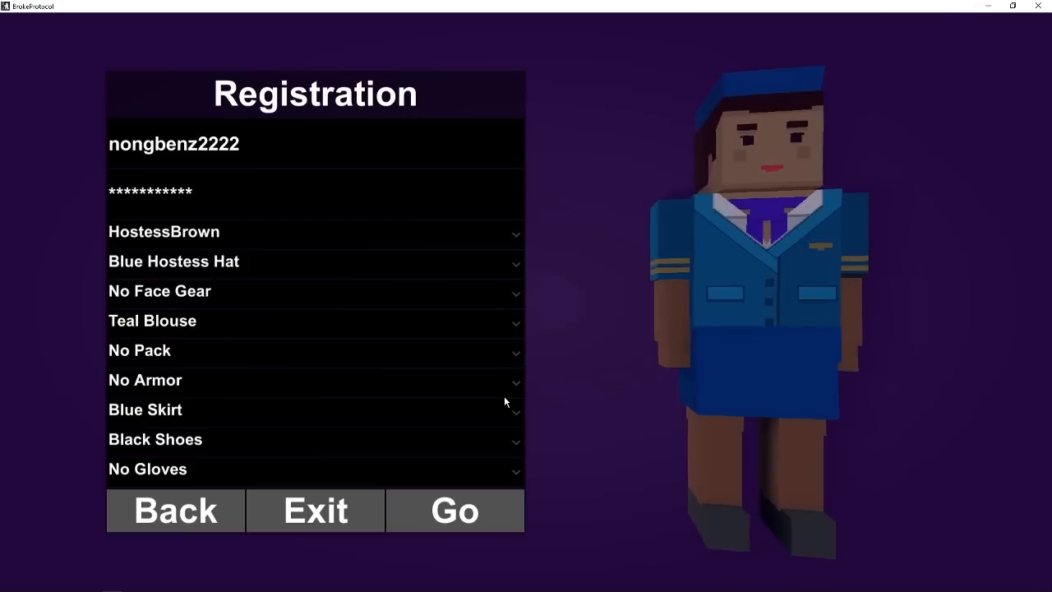
{"action": "left_click", "coordinate": [454, 510]}
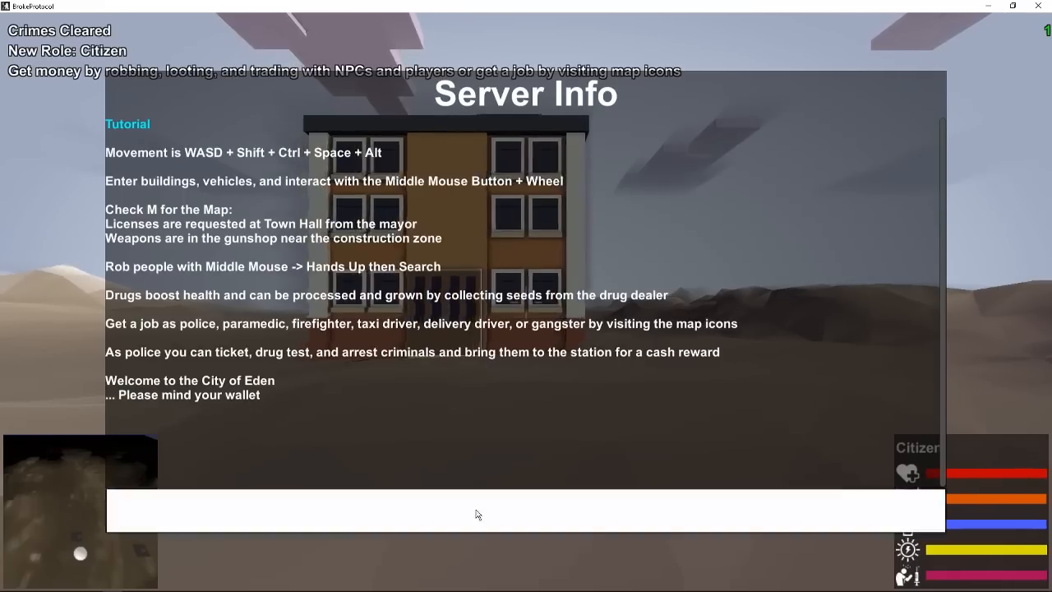
{"action": "left_click", "coordinate": [488, 507]}
- Walk across the terrain between the hills towards the distant characters and examine the full world map
{"action": "key", "text": "w"}
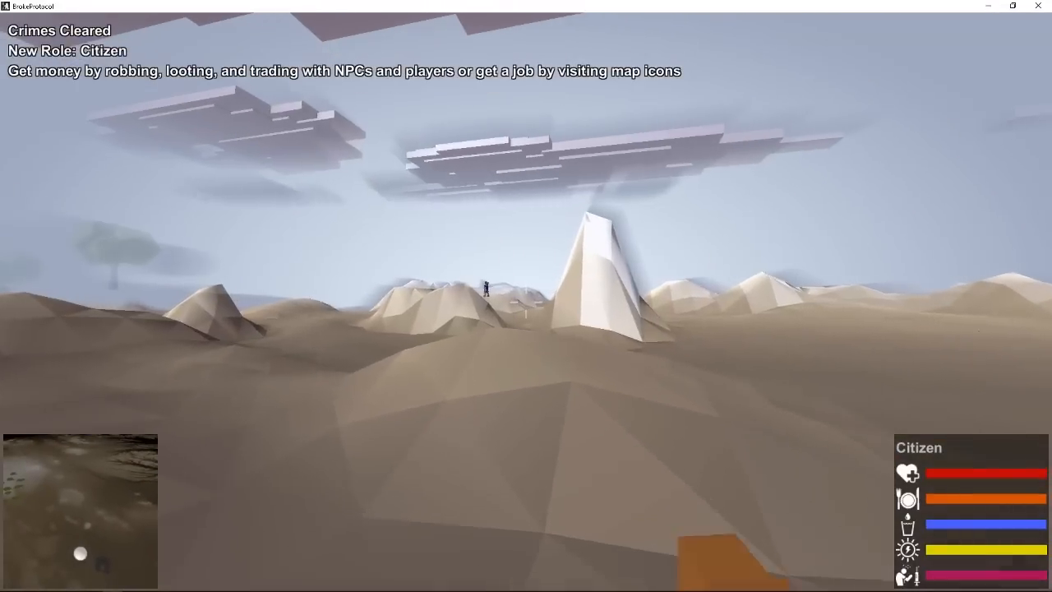
{"action": "key", "text": "w"}
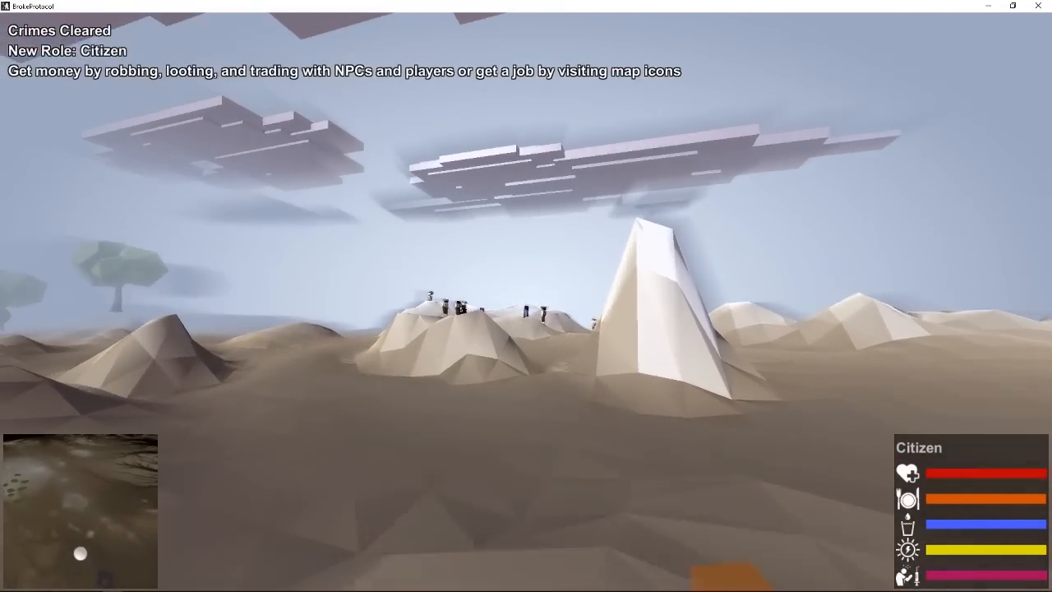
{"action": "key", "text": "w"}
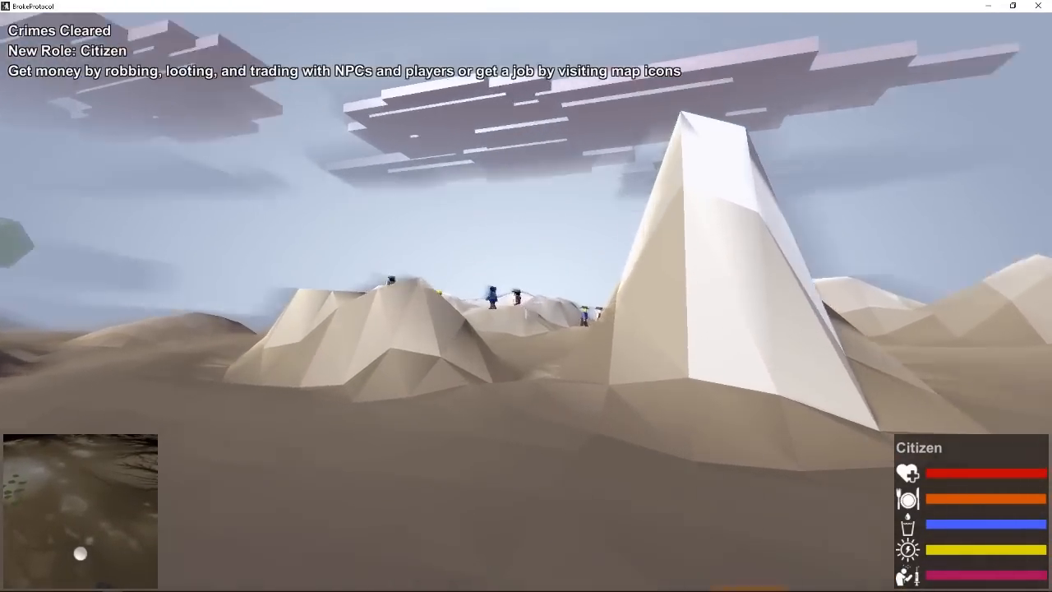
{"action": "key", "text": "w"}
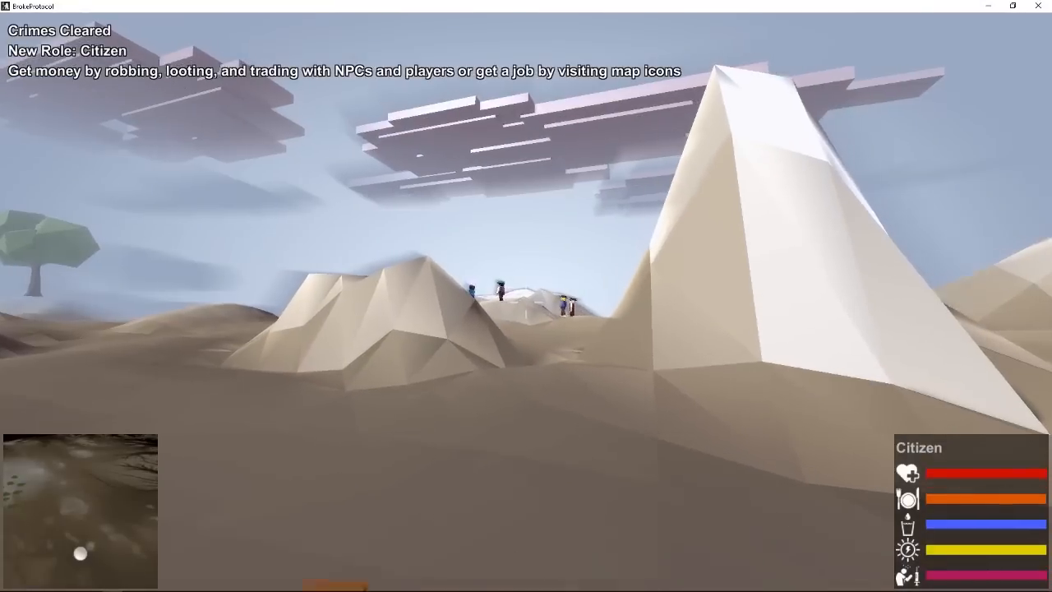
{"action": "key", "text": "w"}
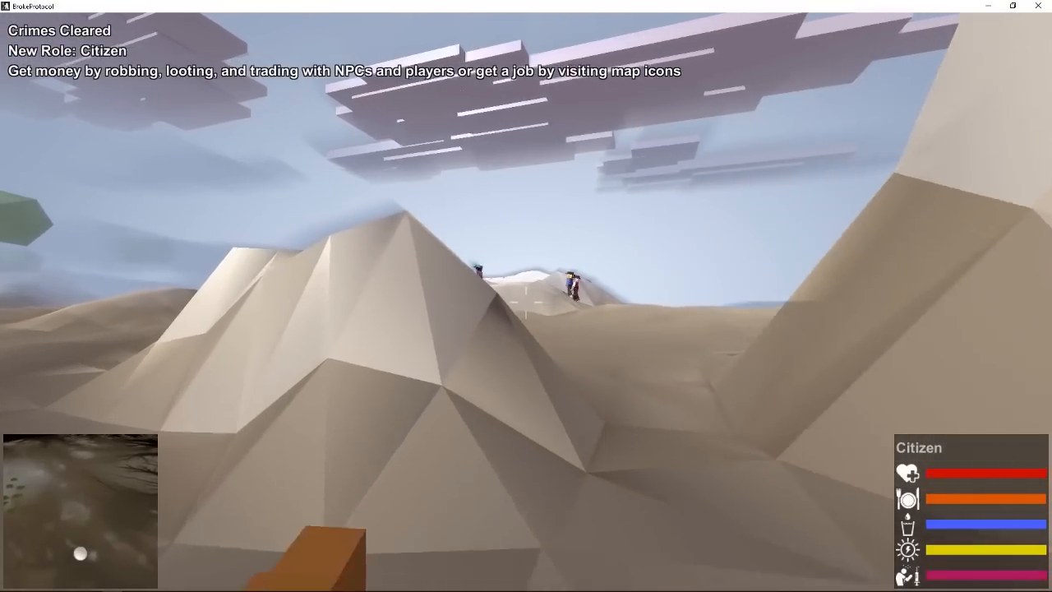
{"action": "key", "text": "w"}
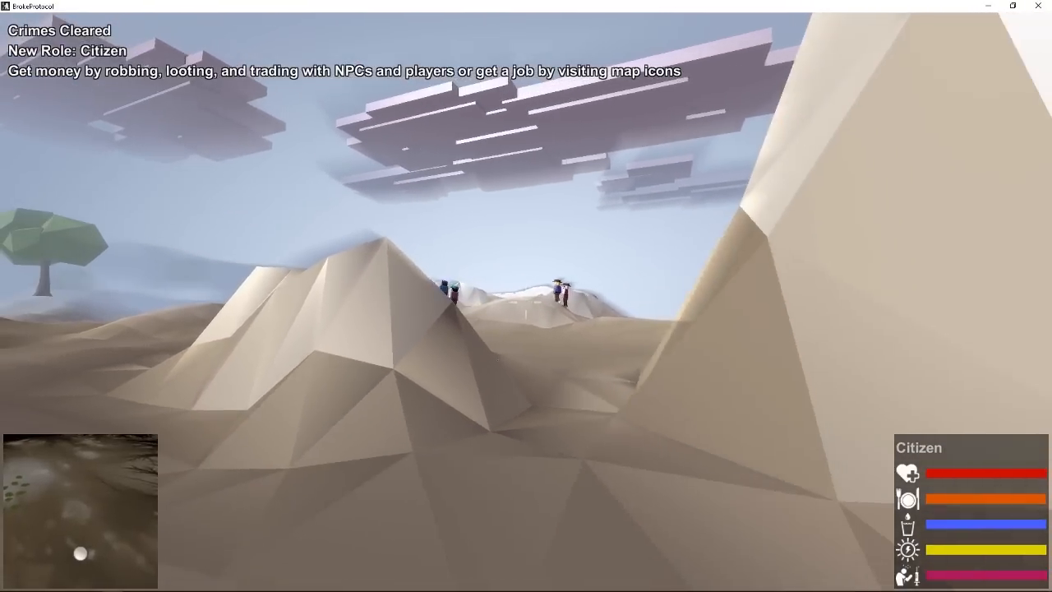
{"action": "key", "text": "m"}
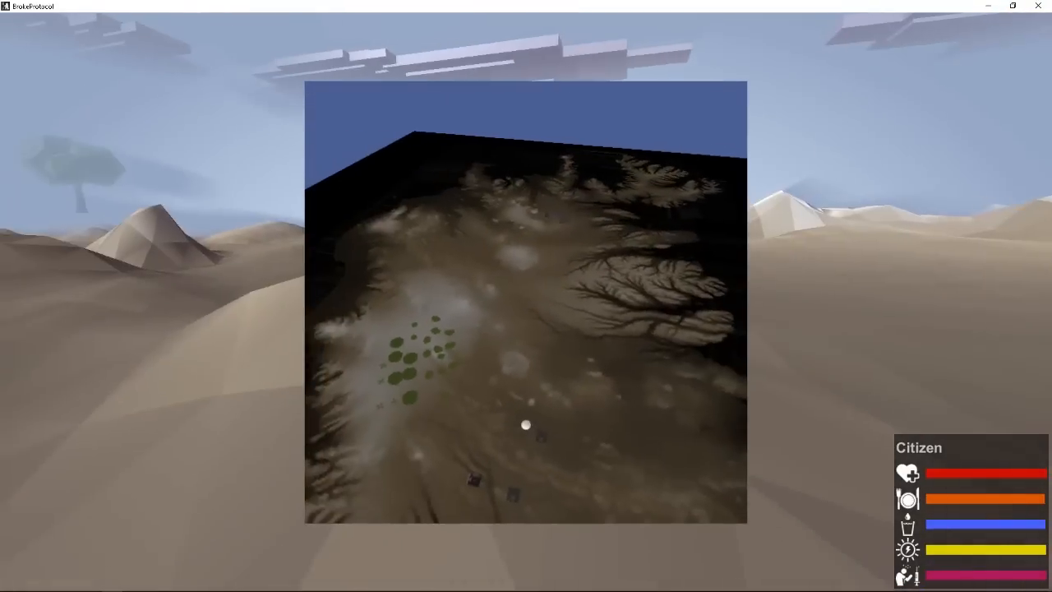
- Walk to the orange building and enter it through the front double doors
{"action": "key", "text": "w"}
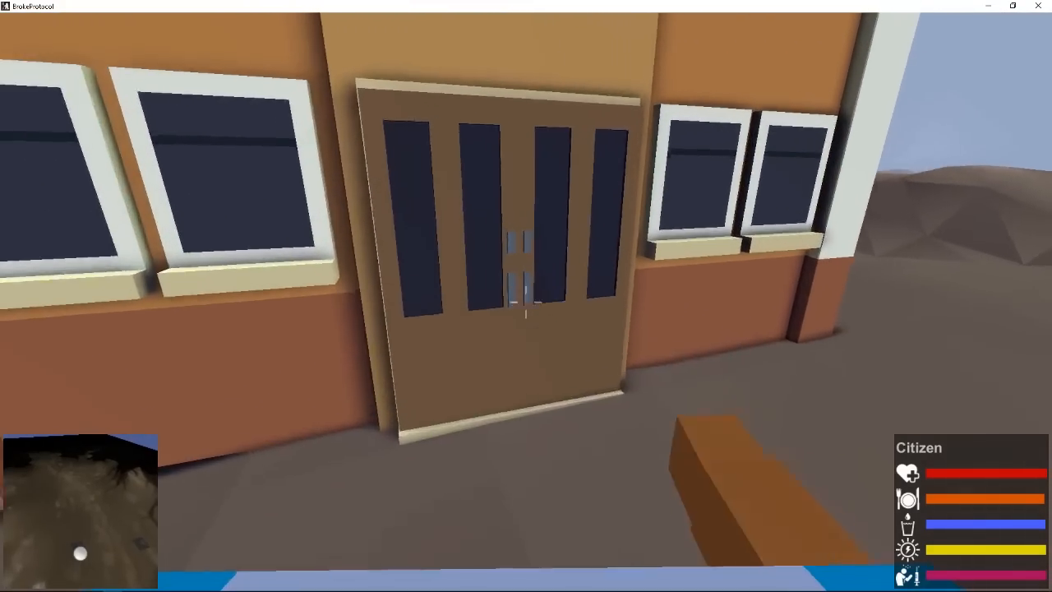
{"action": "key", "text": "e"}
{"action": "key", "text": "Return"}
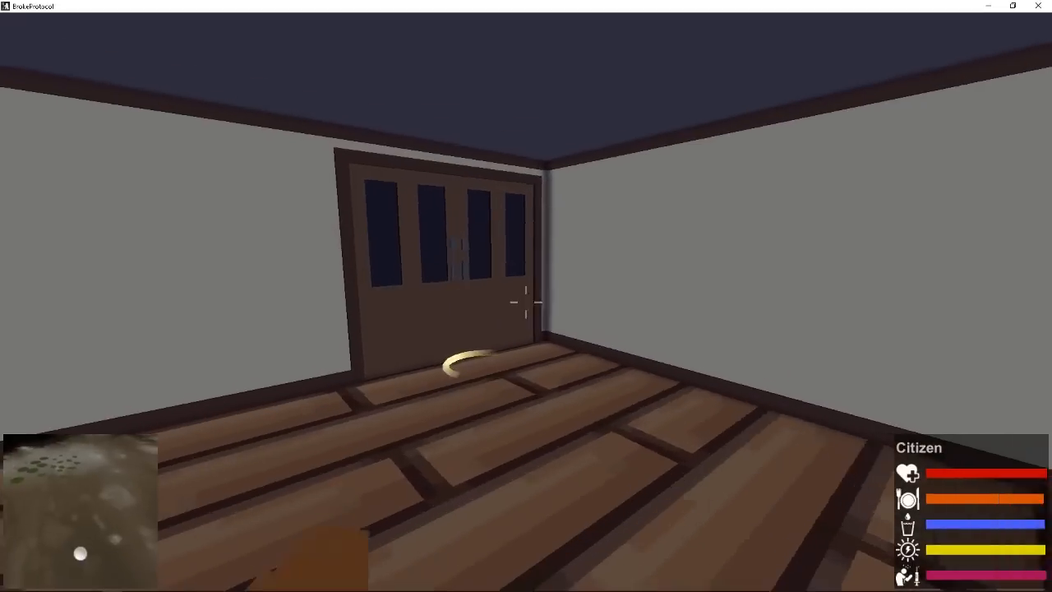
- Inspect the linked interior room and walk up to its exit doors
{"action": "key", "text": "s"}
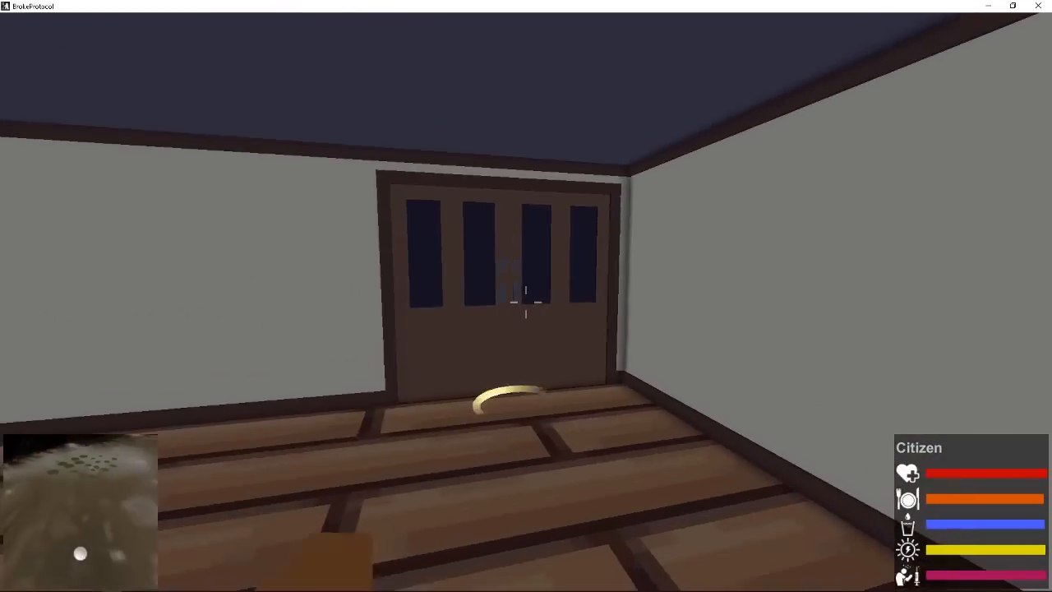
{"action": "key", "text": "w"}
{"action": "key", "text": "s"}
{"action": "key", "text": "w"}
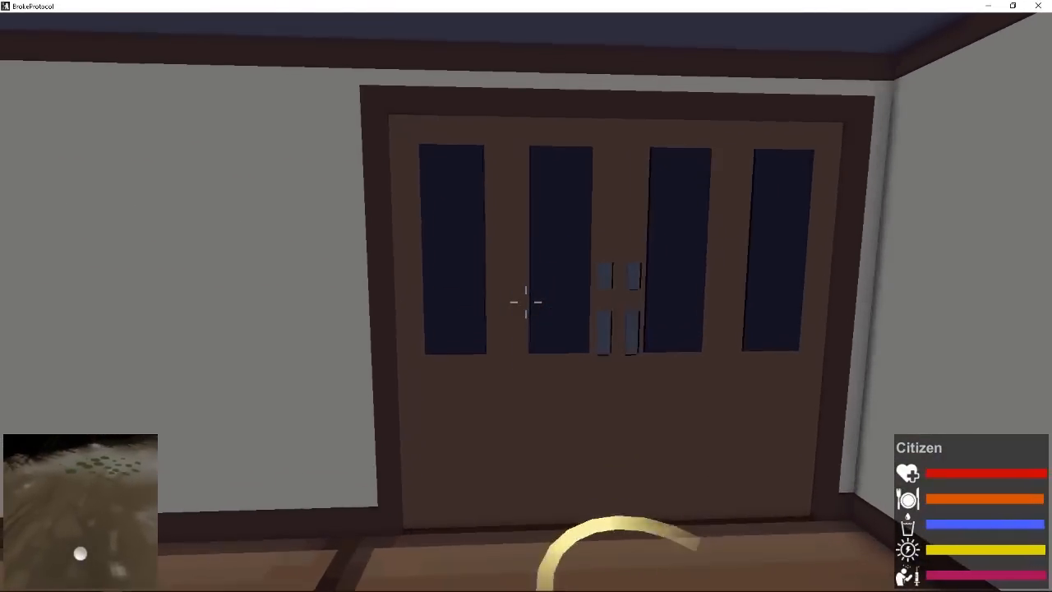